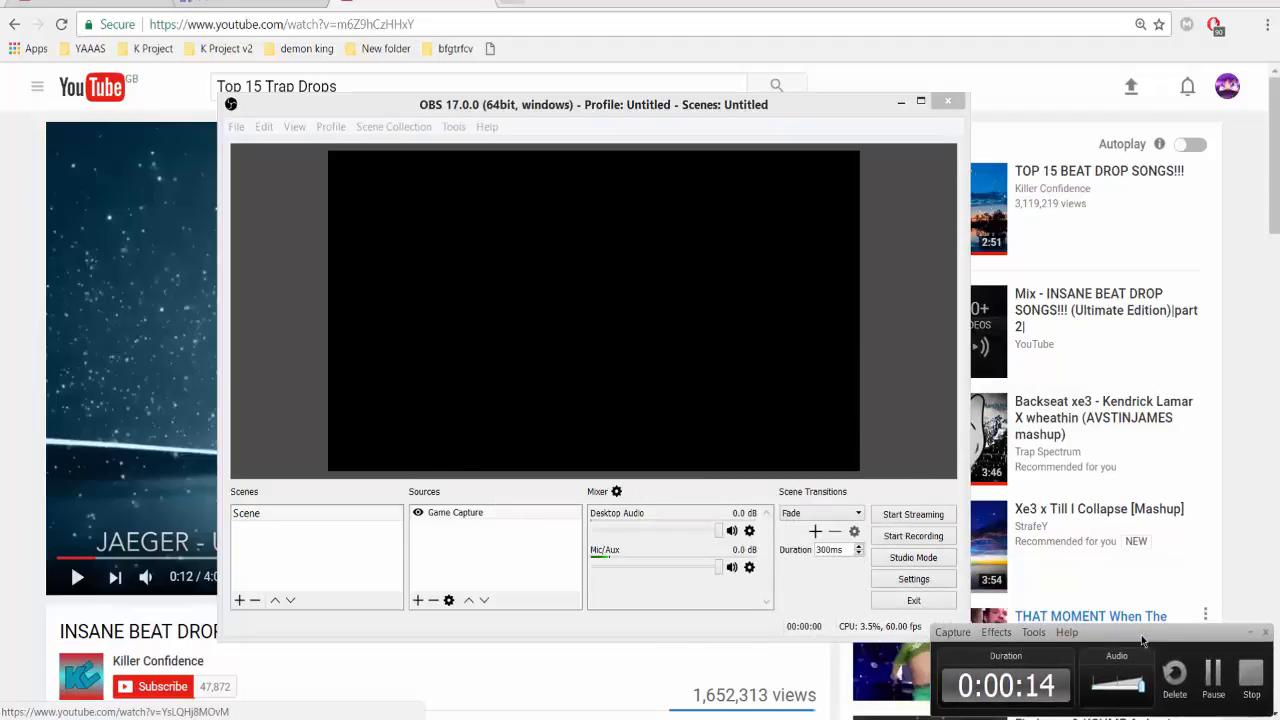
Step: Remove the Game Capture source from the scene and confirm its deletion
click(503, 520)
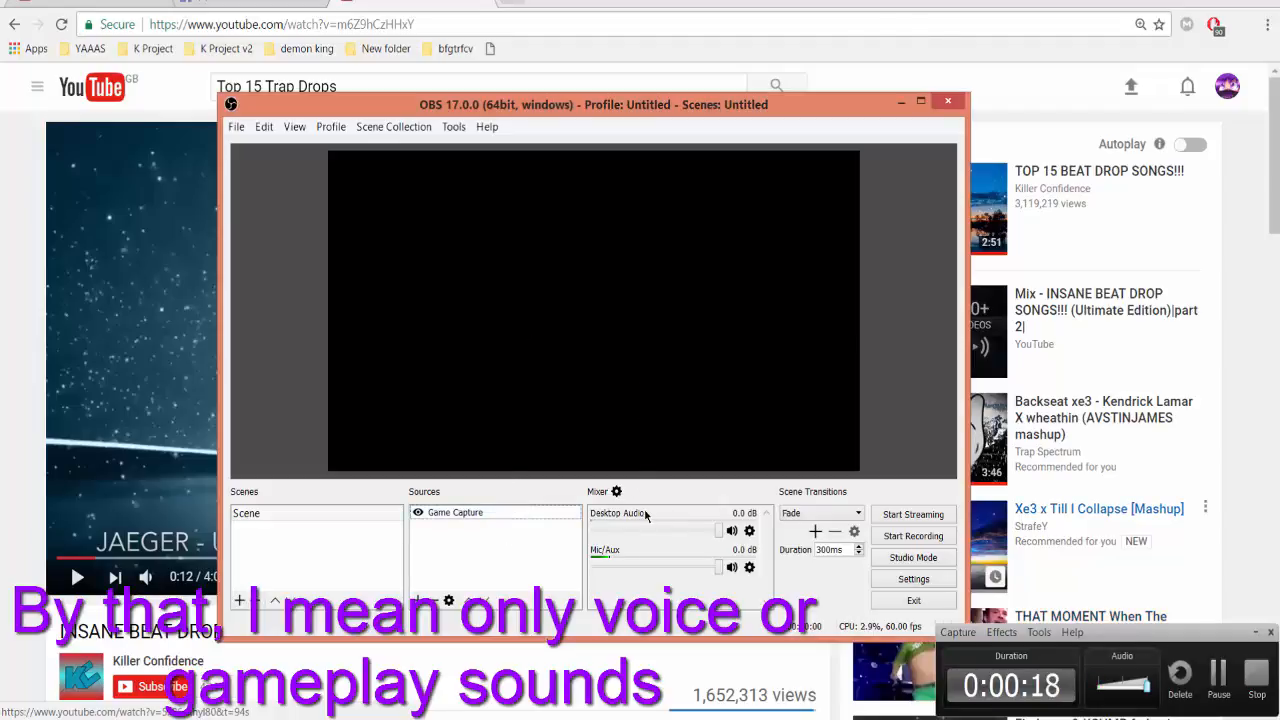
click(476, 515)
key(Delete)
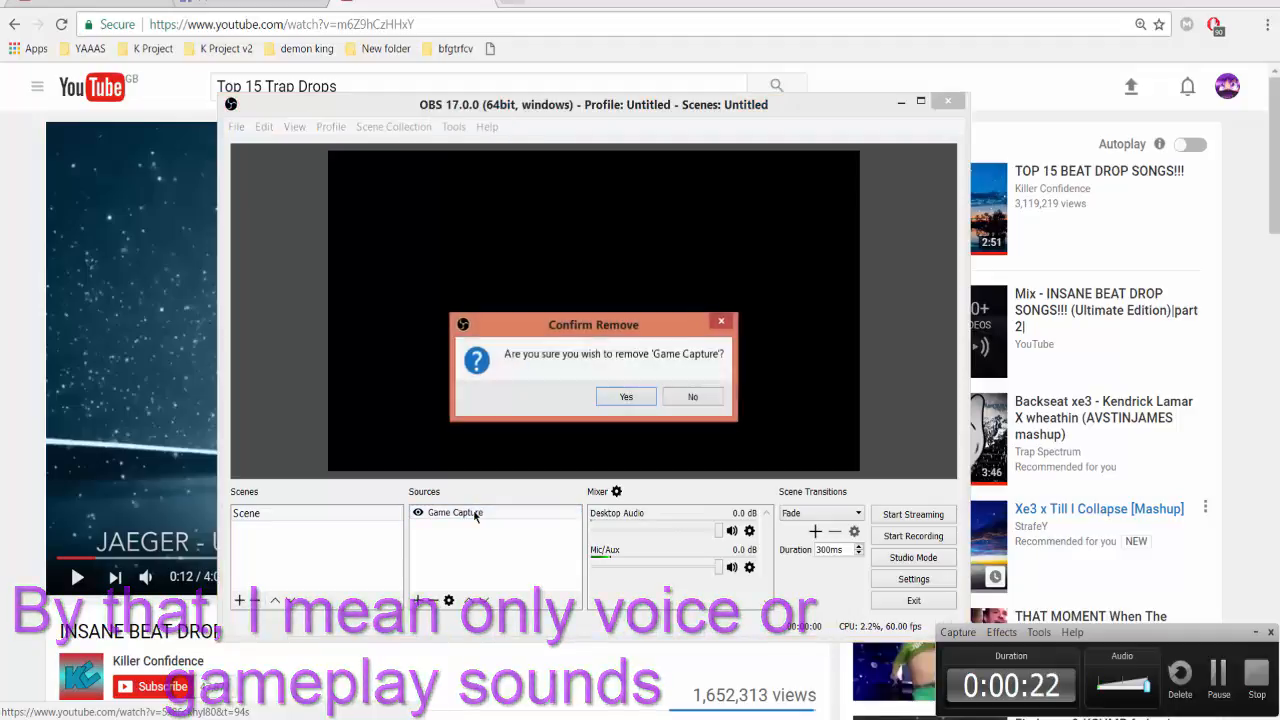
click(626, 397)
click(298, 515)
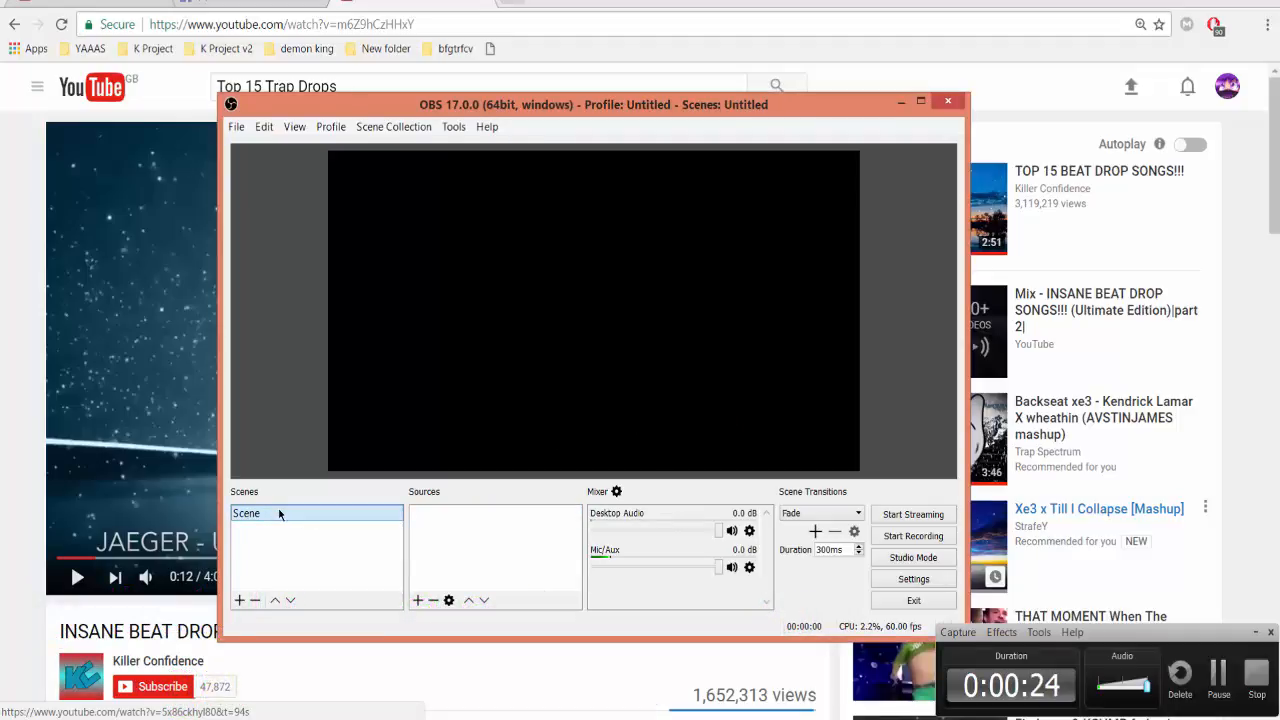
right_click(489, 535)
click(459, 525)
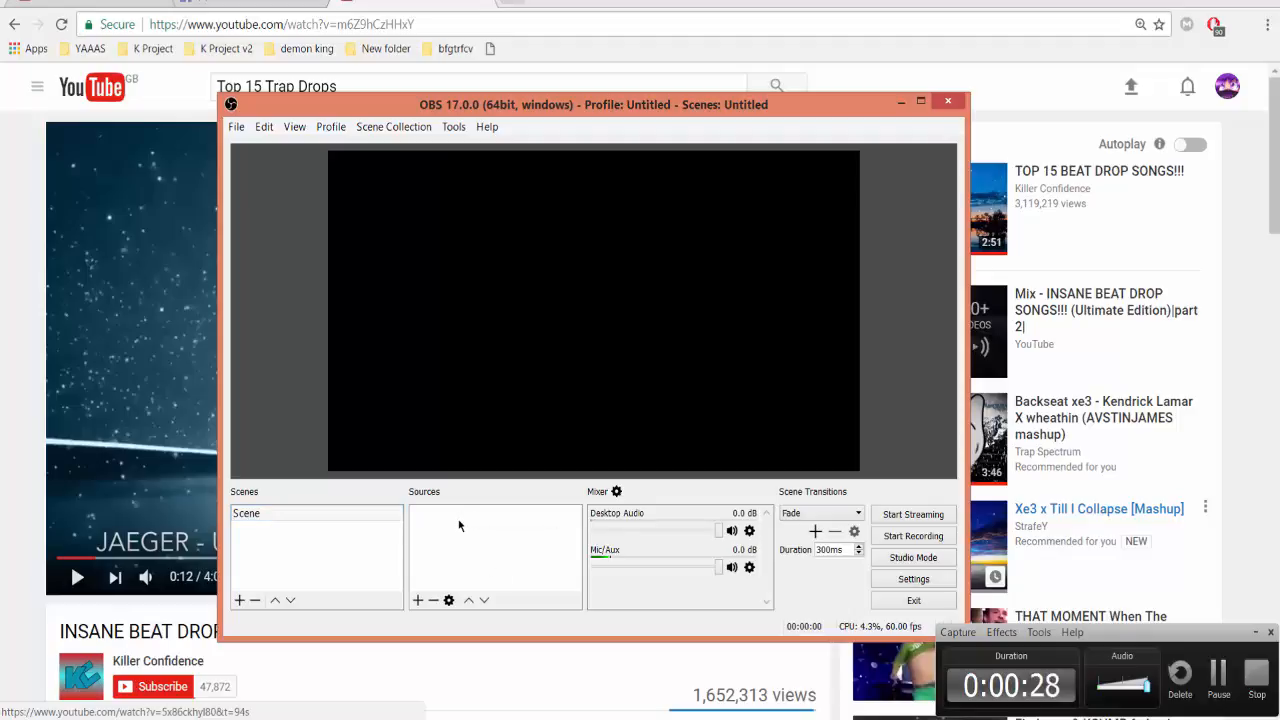
right_click(459, 525)
mouse_move(500, 525)
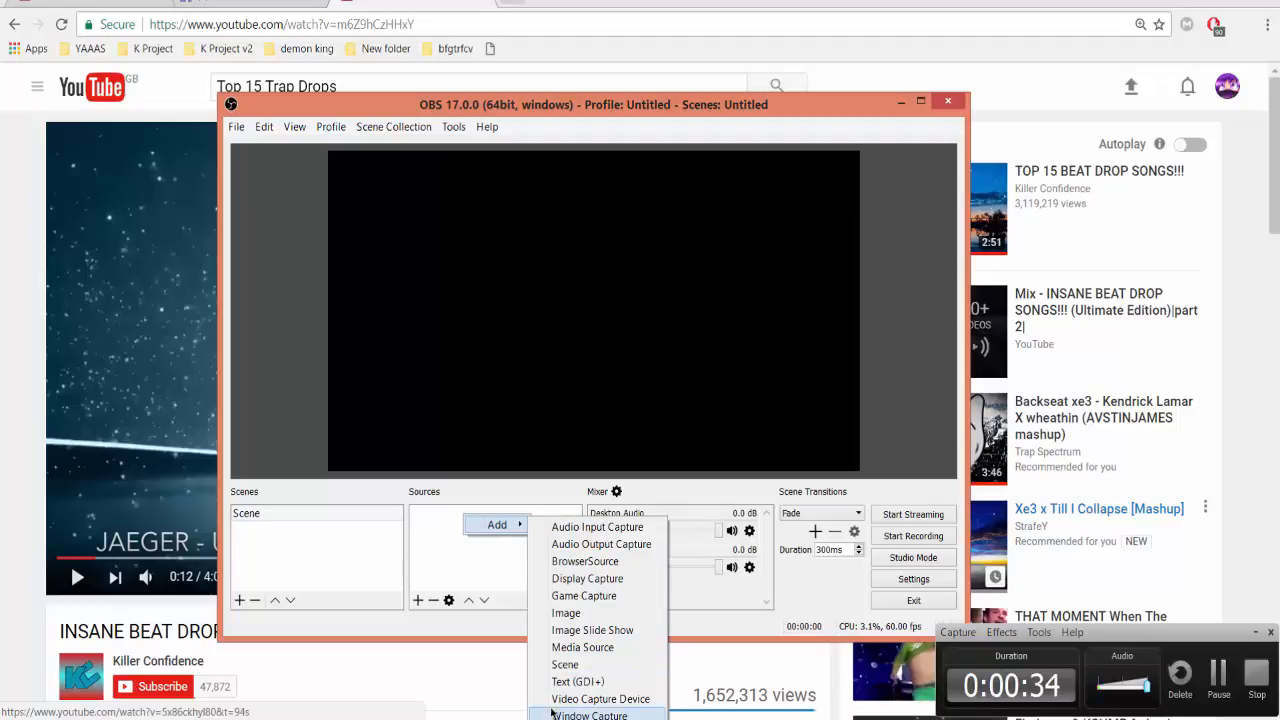
click(2, 260)
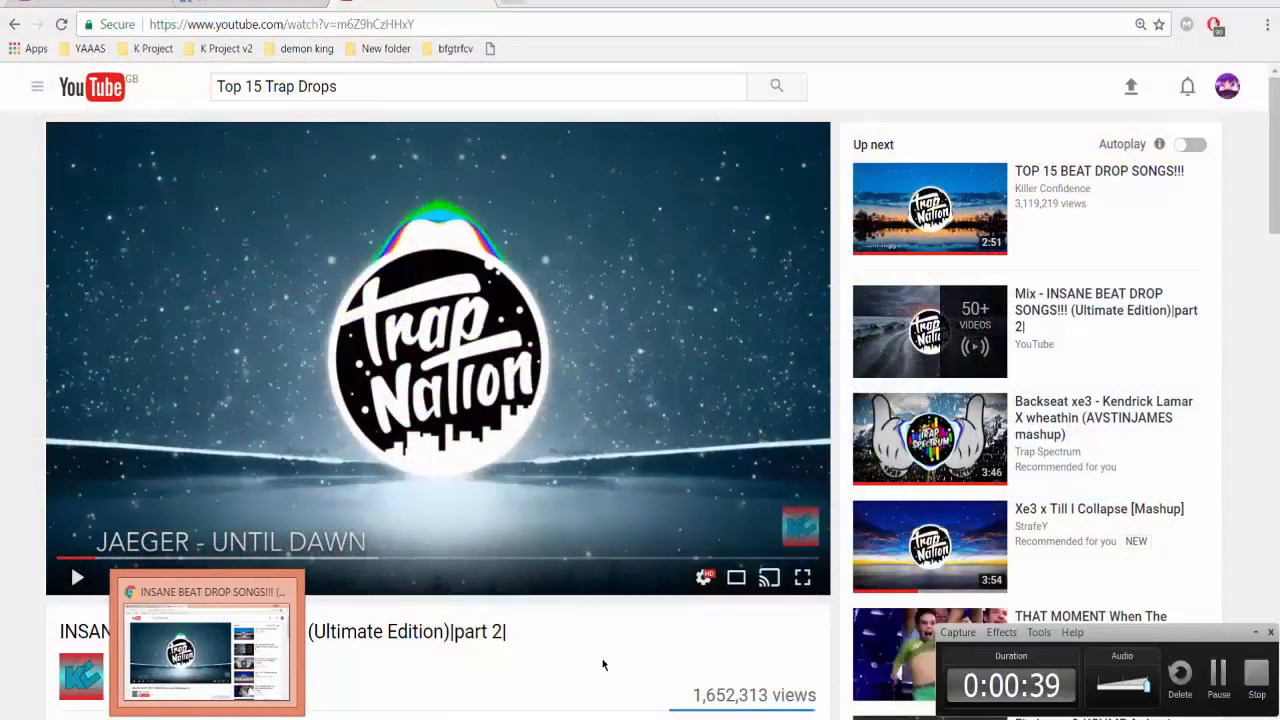
click(700, 718)
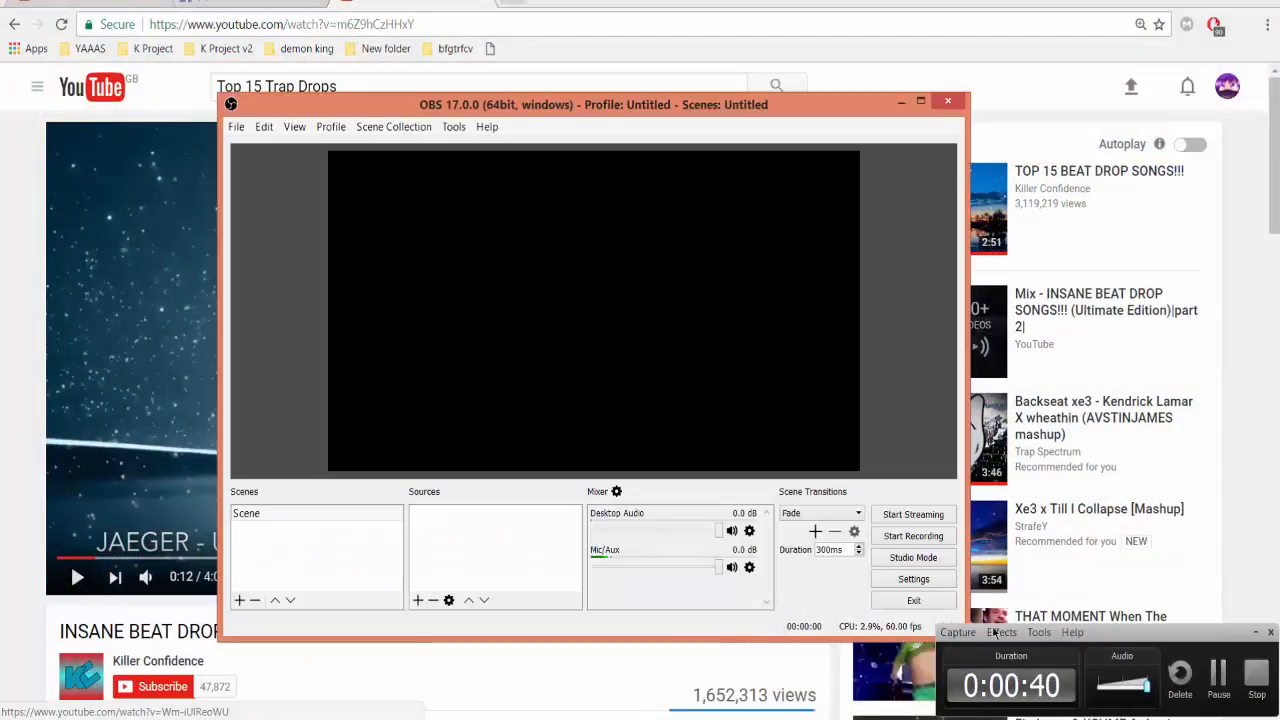
Step: Minimize the recorder window and create a new Window Capture source named Google
click(1251, 632)
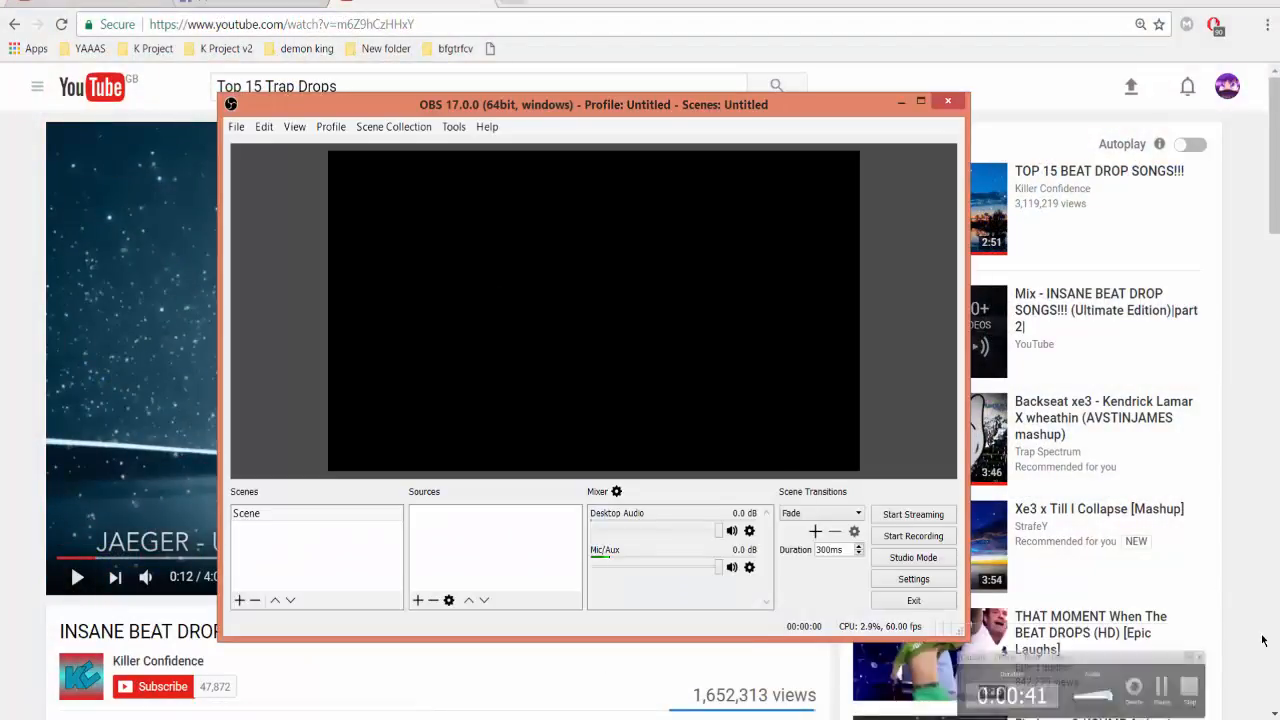
right_click(504, 561)
mouse_move(547, 565)
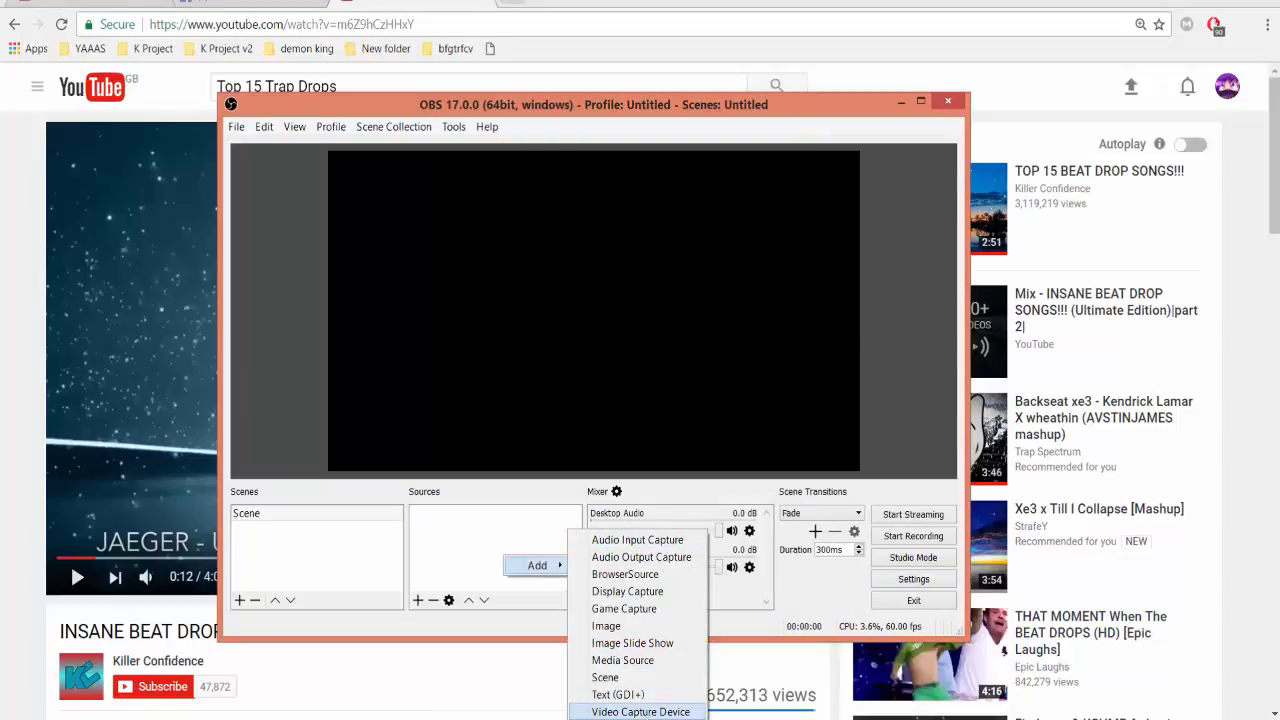
click(640, 719)
click(505, 322)
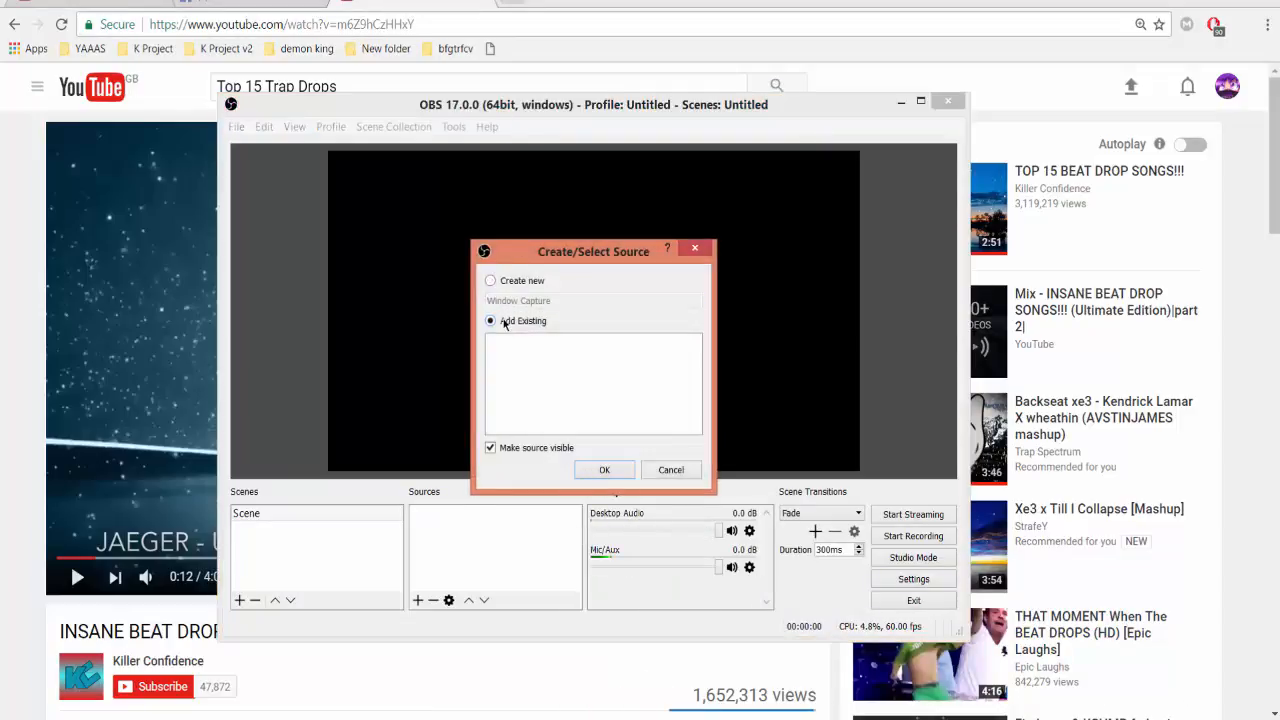
click(491, 280)
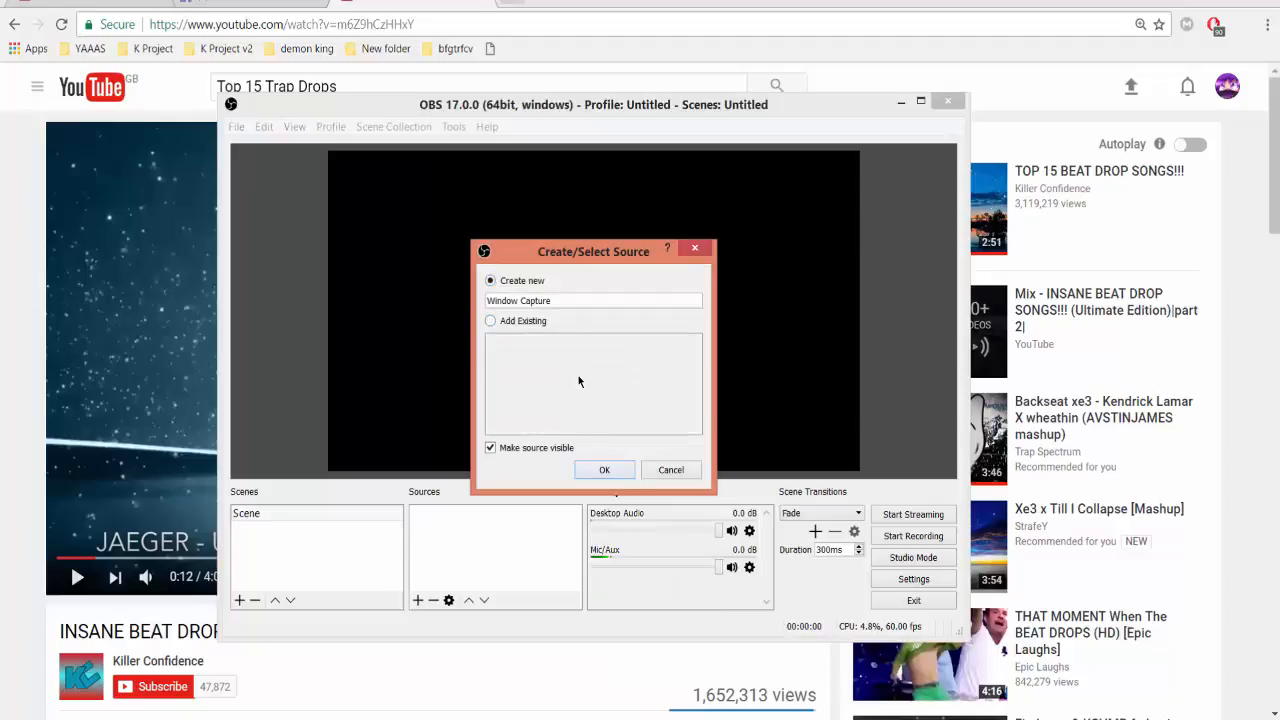
drag(491, 301, 404, 302)
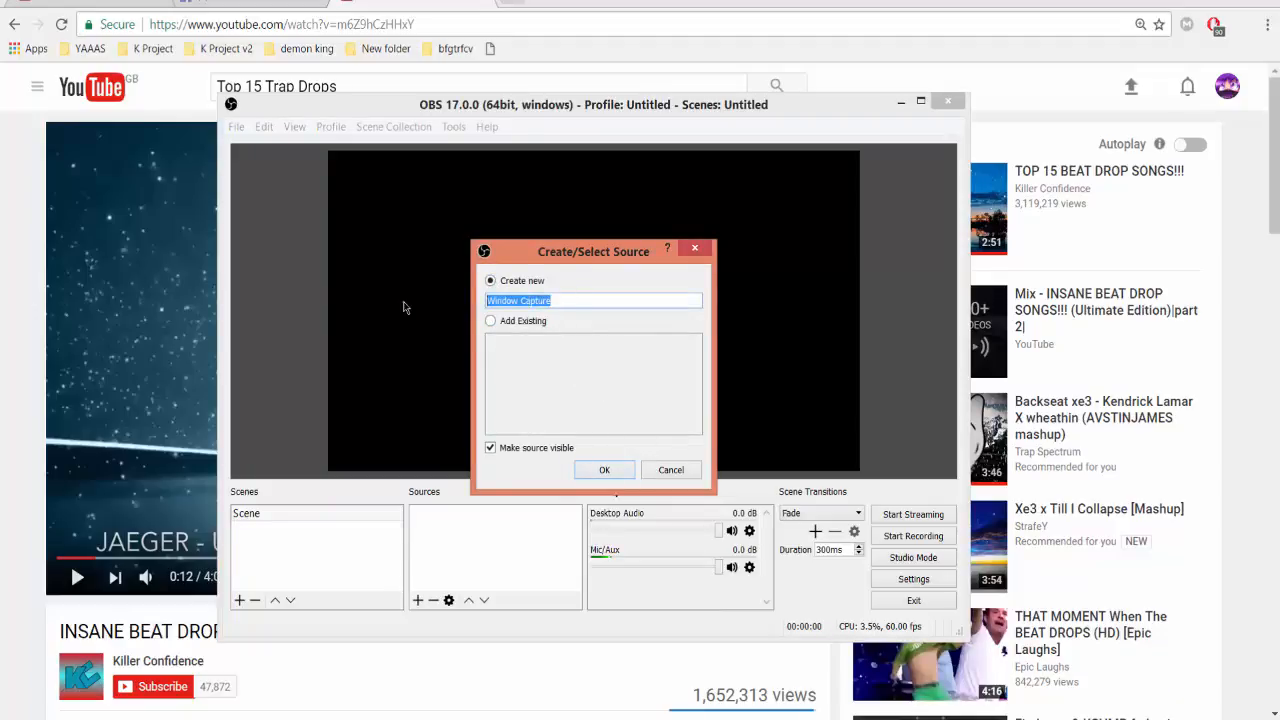
text(Google)
click(600, 471)
Step: Set the Google source to capture the Chrome window showing the YouTube video "INSANE BEAT DROP SONGS!!!" and accept its properties
click(563, 459)
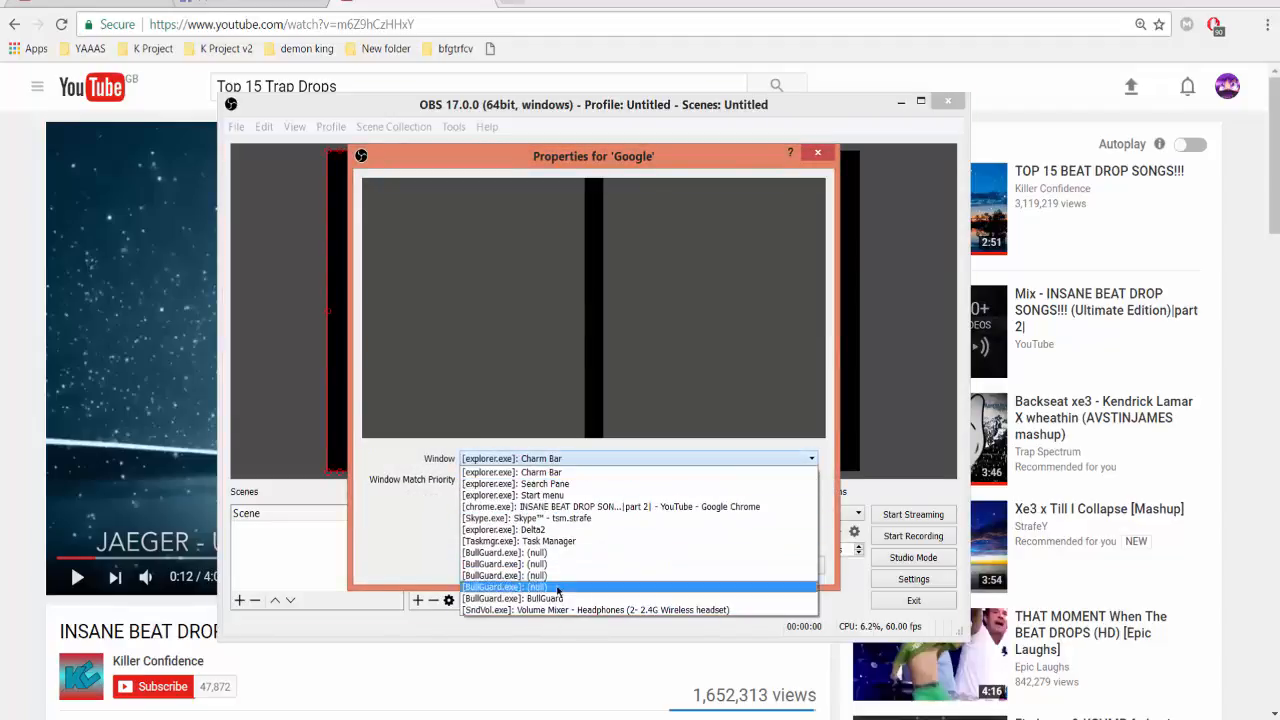
click(558, 507)
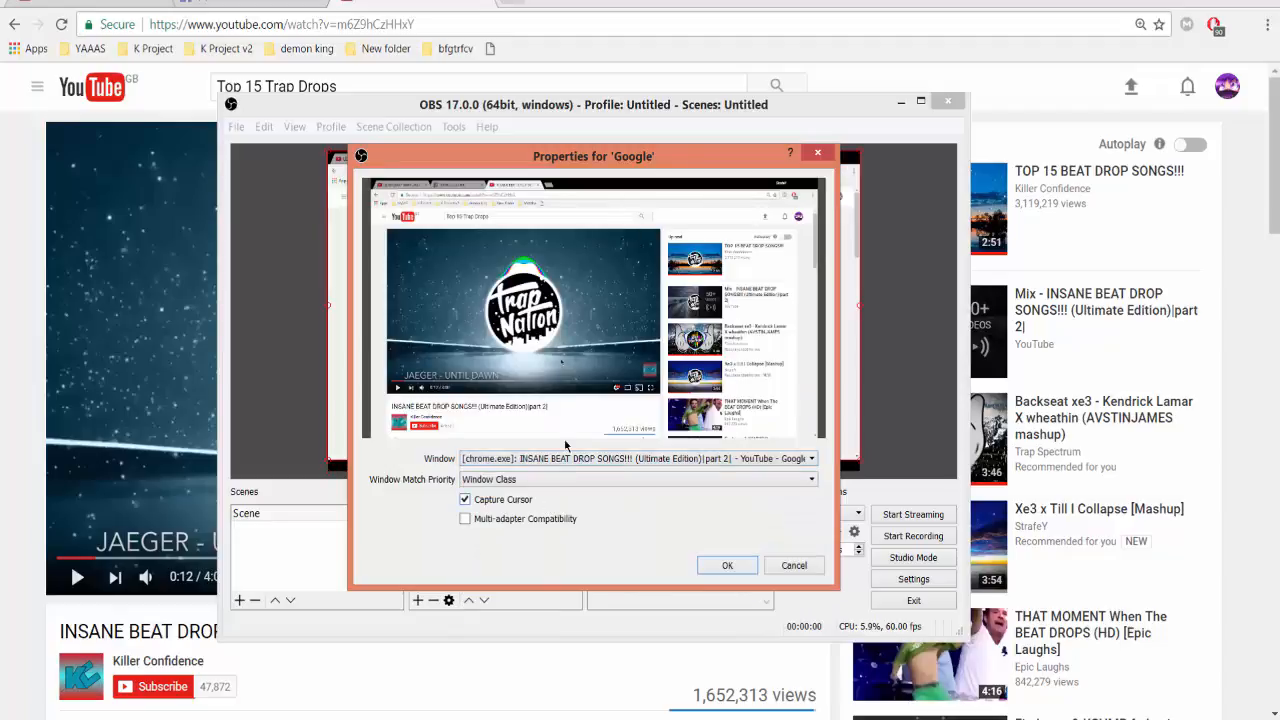
click(727, 566)
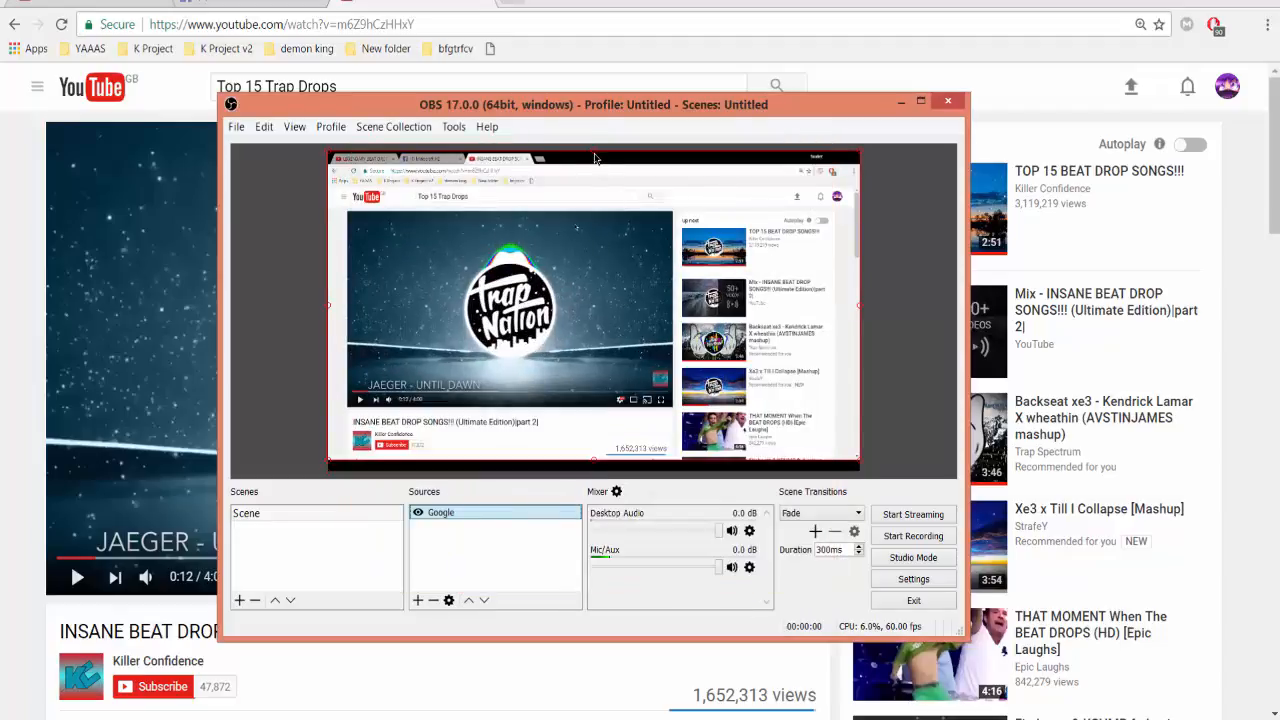
mouse_move(595, 154)
mouse_down()
mouse_move(600, 170)
mouse_move(600, 153)
mouse_up()
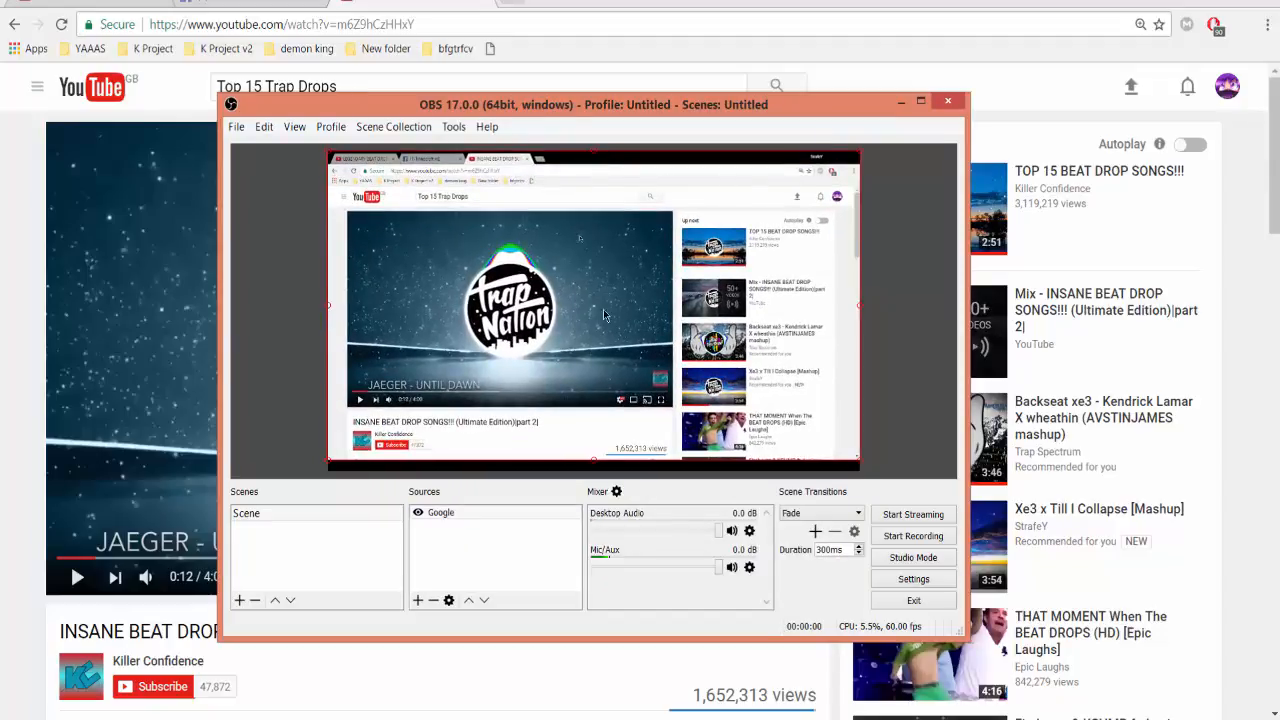
drag(598, 474, 594, 465)
click(2, 640)
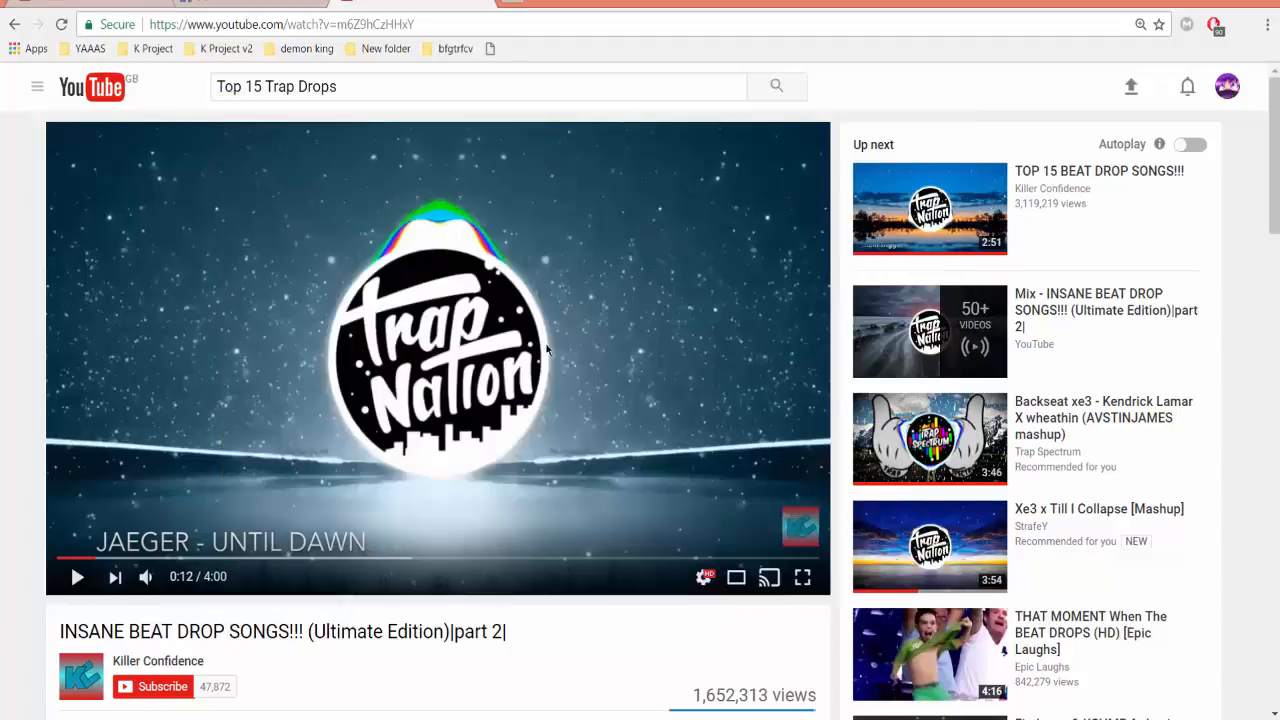
click(960, 718)
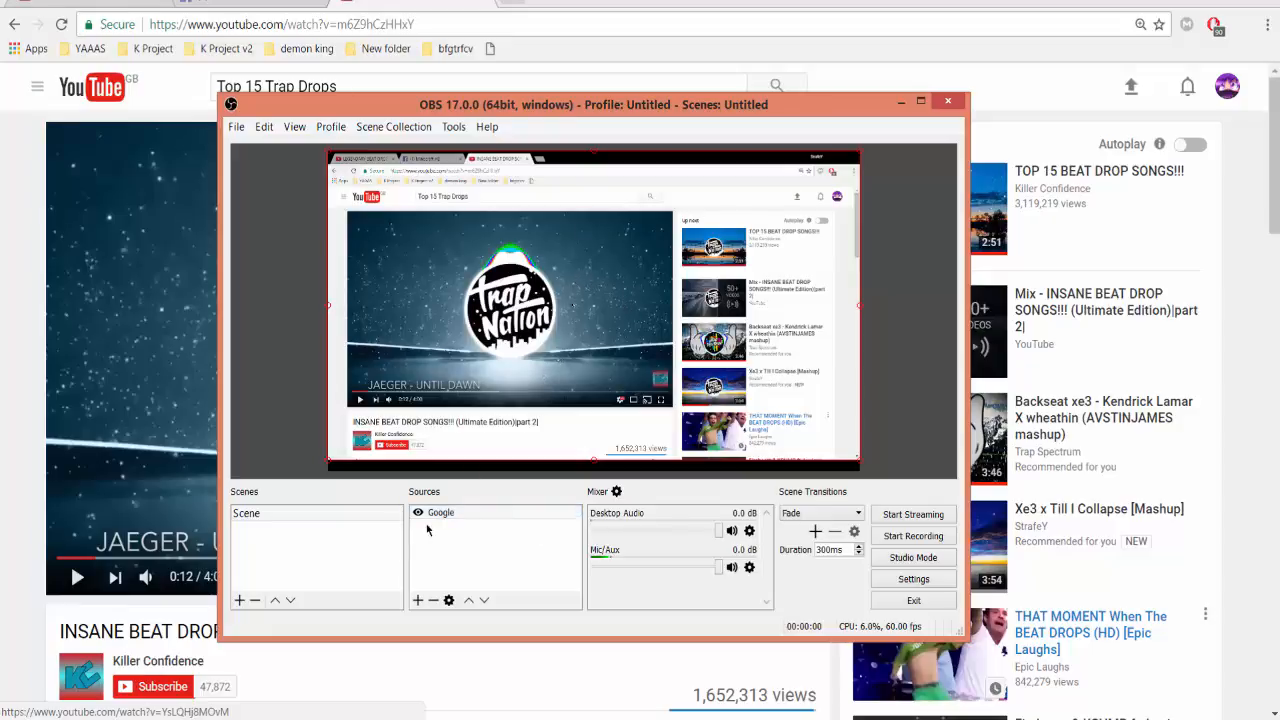
Step: Search Windows for minecraft, open the Minecraft Launcher and start the 1.8.9 OptiFine configuration
key(super+s)
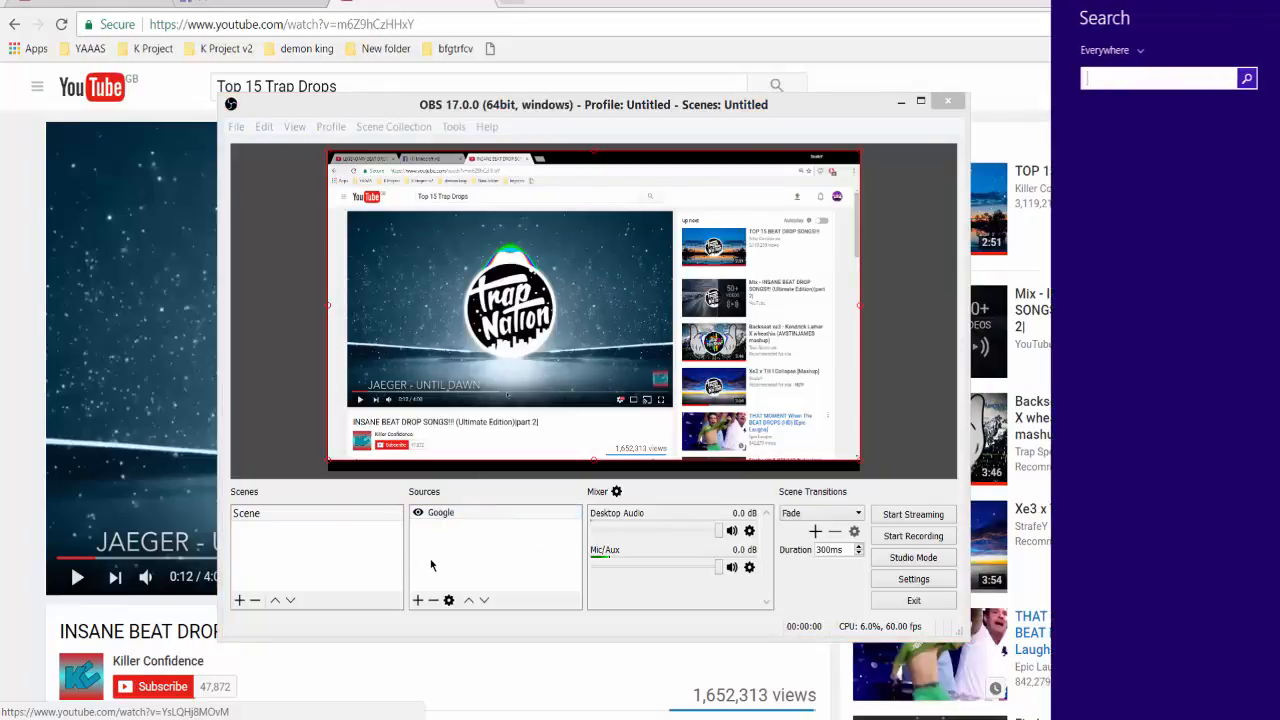
text(minecraft)
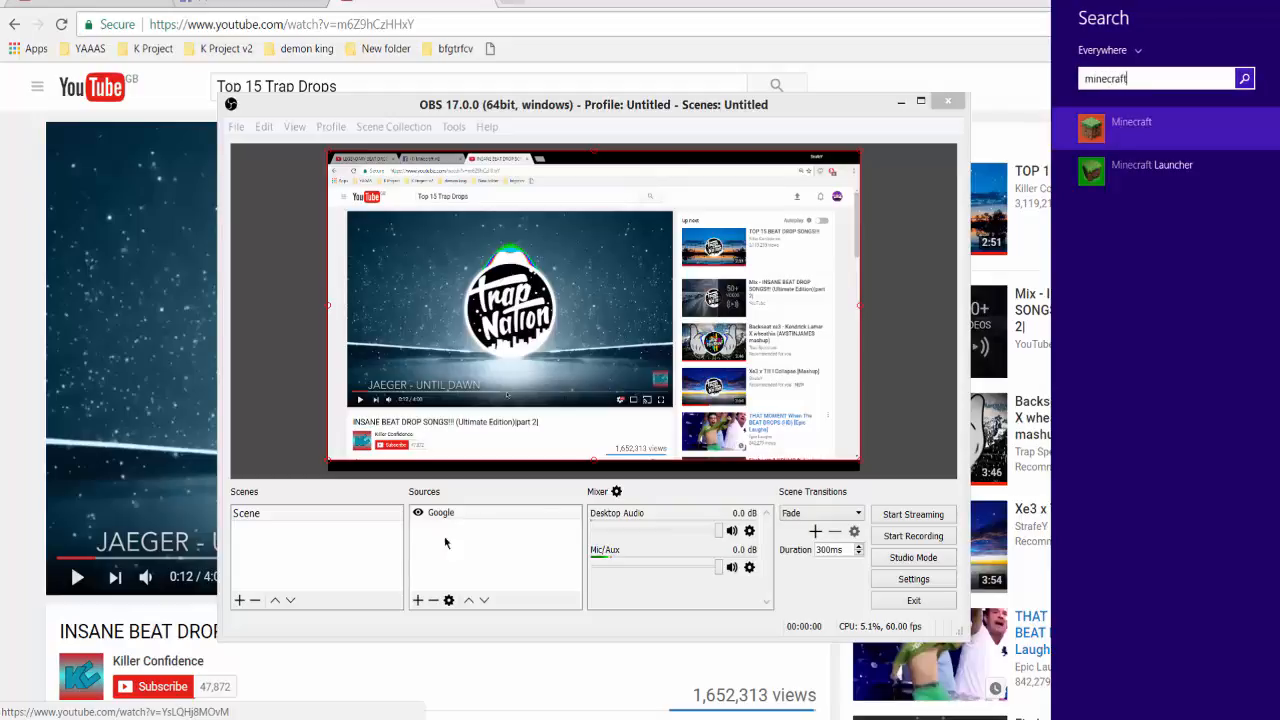
click(1193, 135)
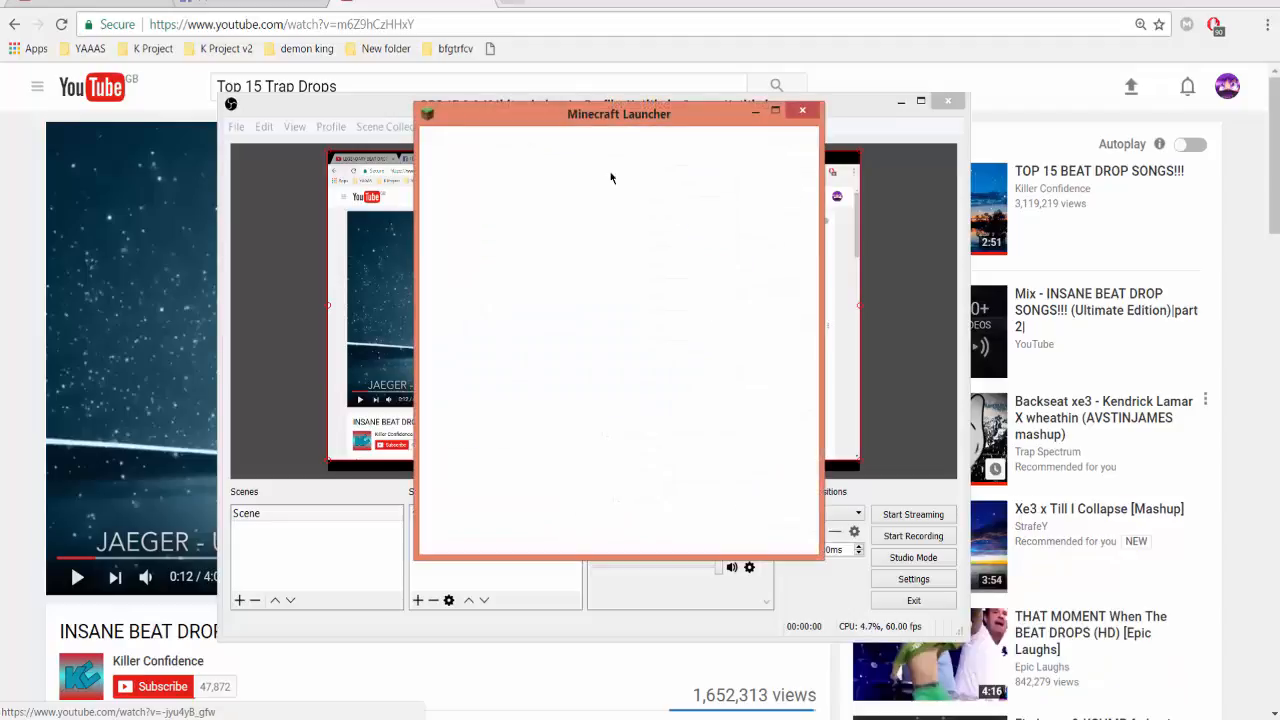
drag(651, 113, 1014, 147)
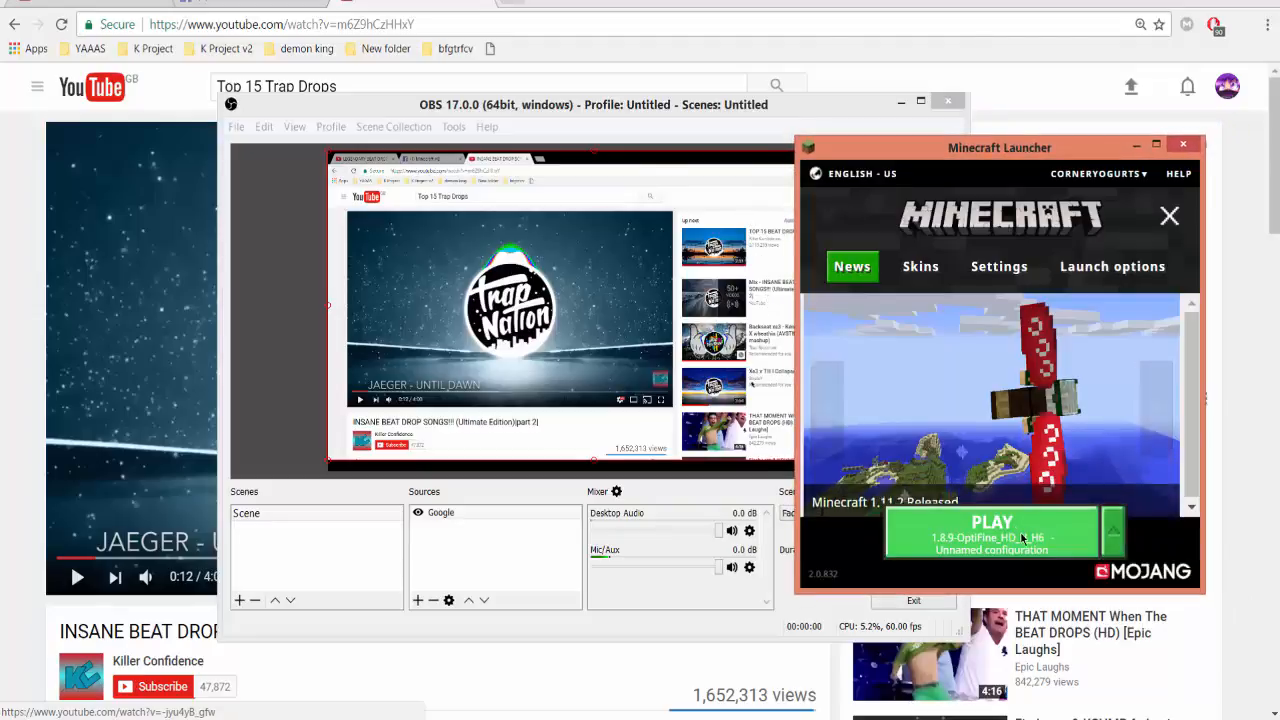
click(1022, 538)
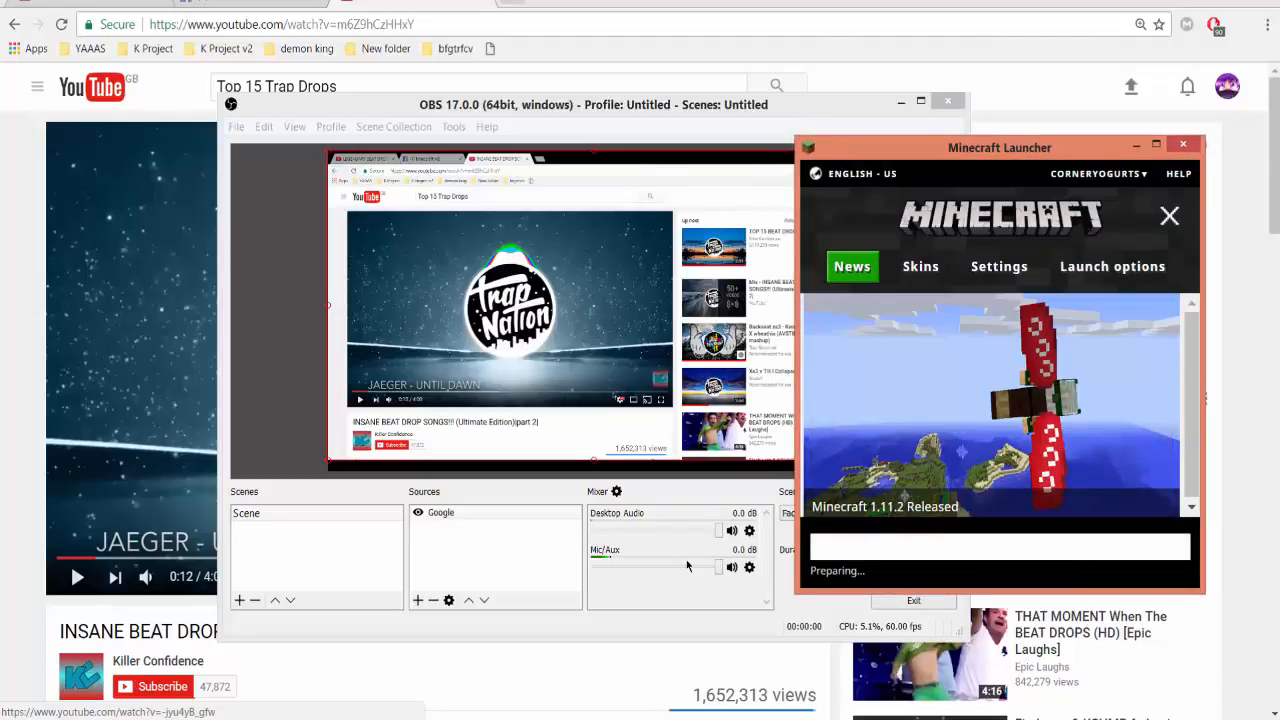
Step: Remove the Google source from the scene in OBS and confirm its deletion
click(489, 515)
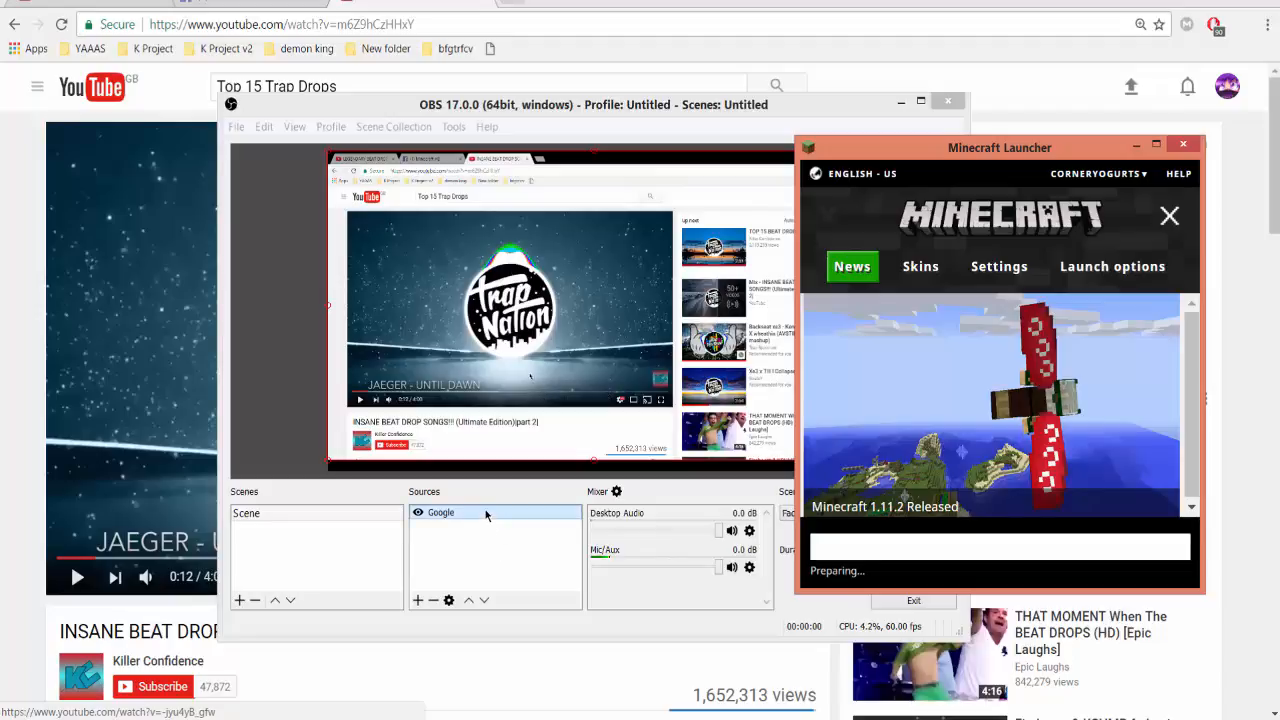
key(Delete)
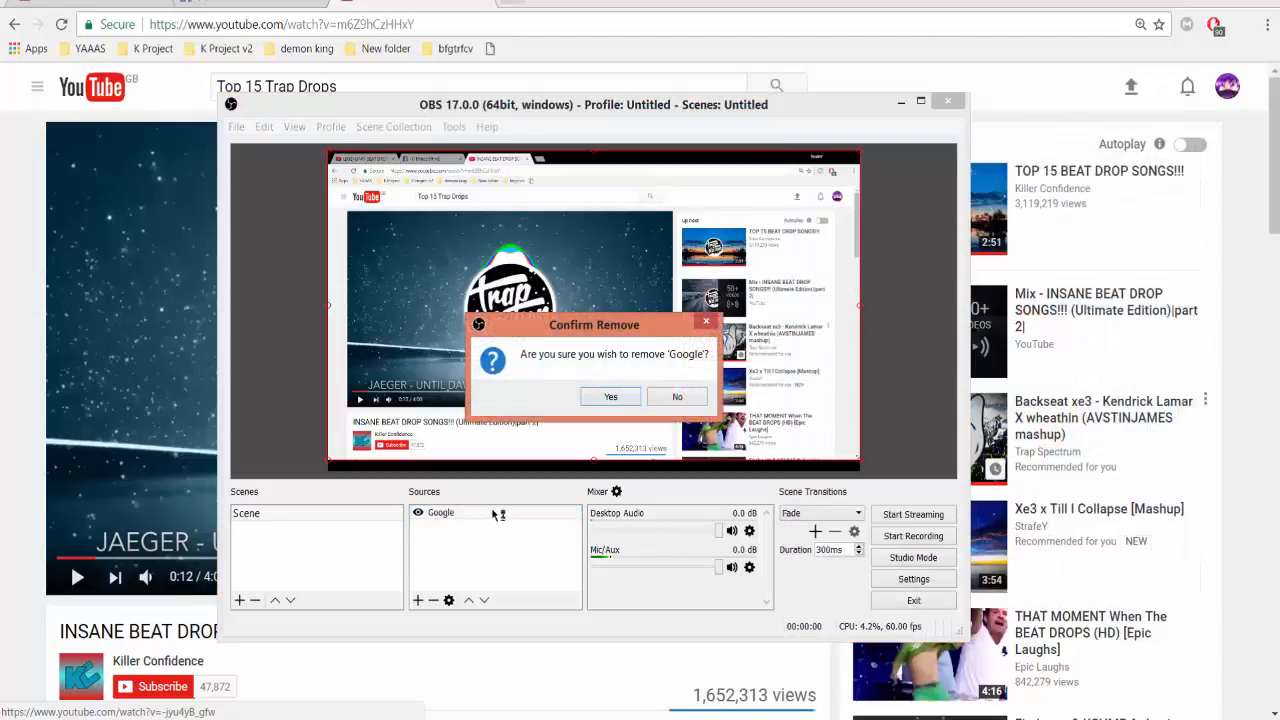
click(626, 394)
Step: Add a new Window Capture source with its default name, check its list of windows and cancel its properties without choosing one
right_click(512, 573)
mouse_move(528, 585)
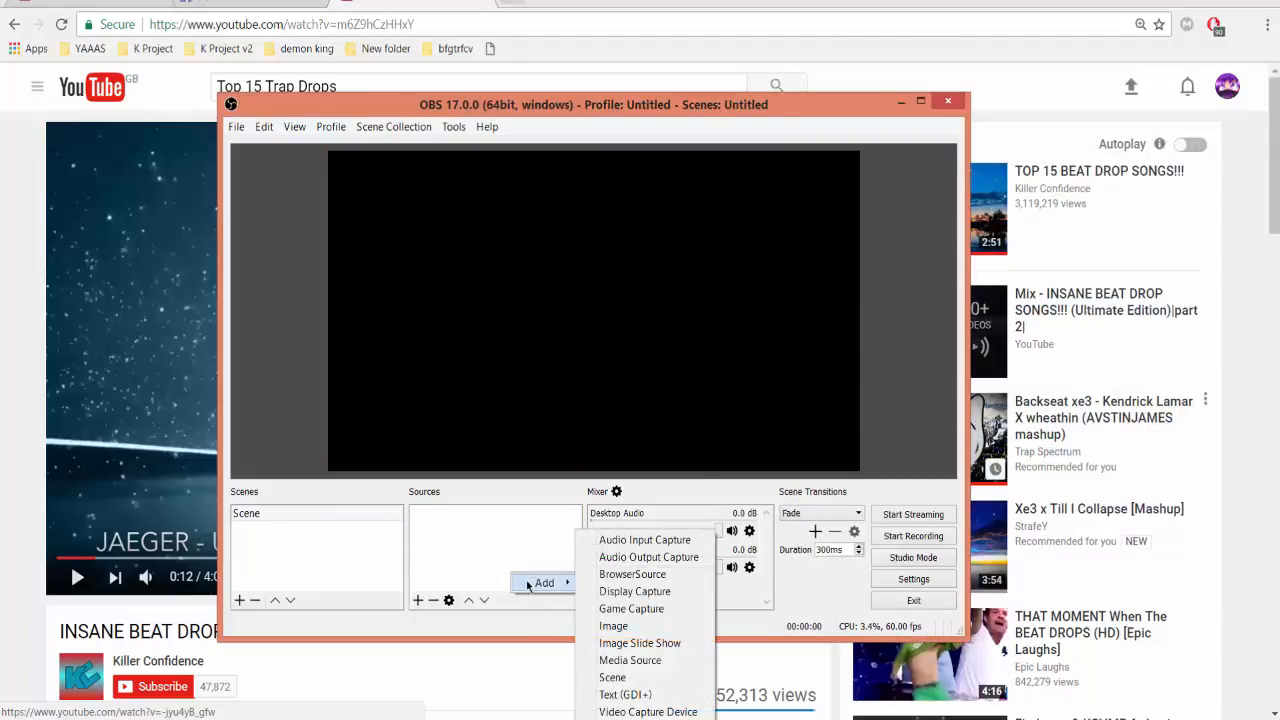
click(633, 718)
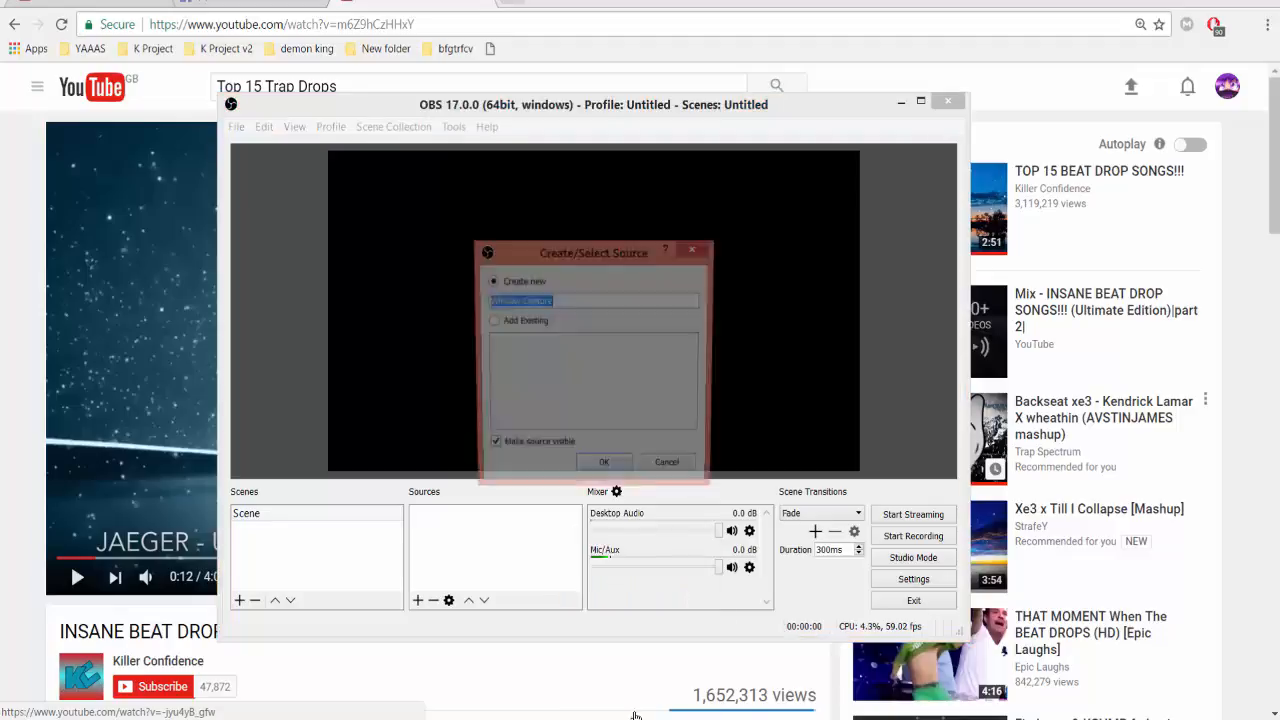
click(600, 470)
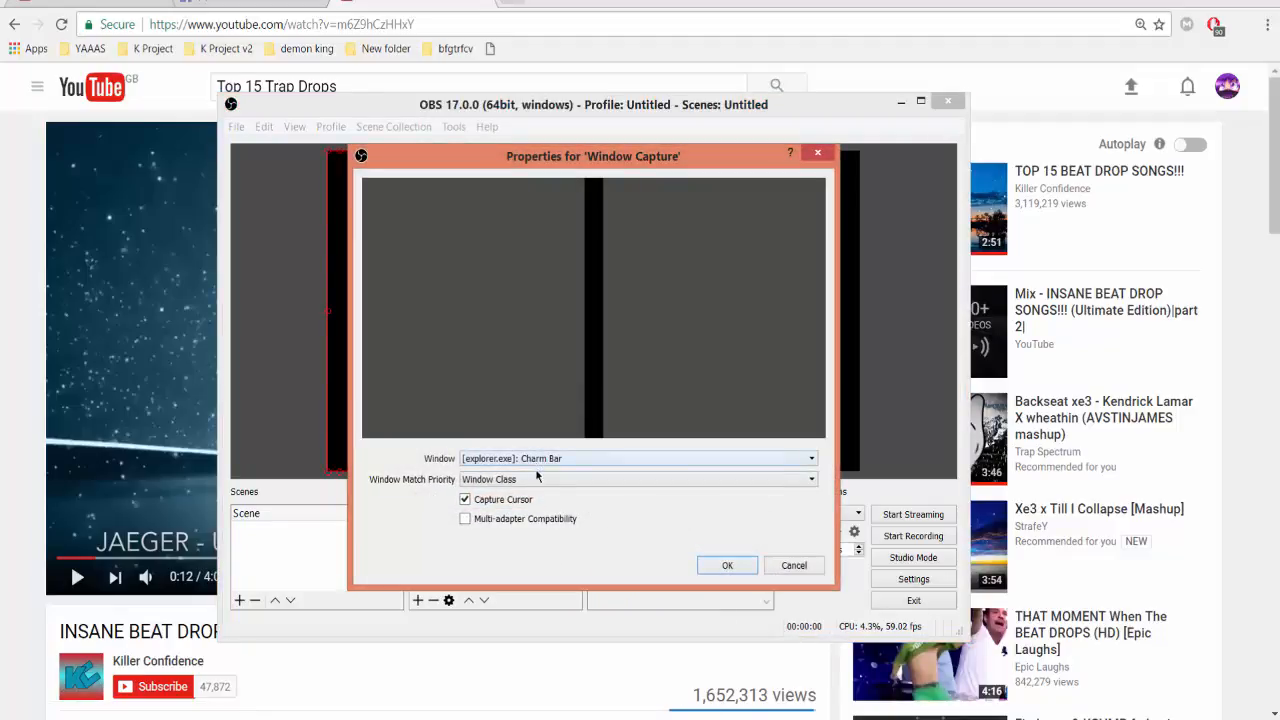
click(540, 459)
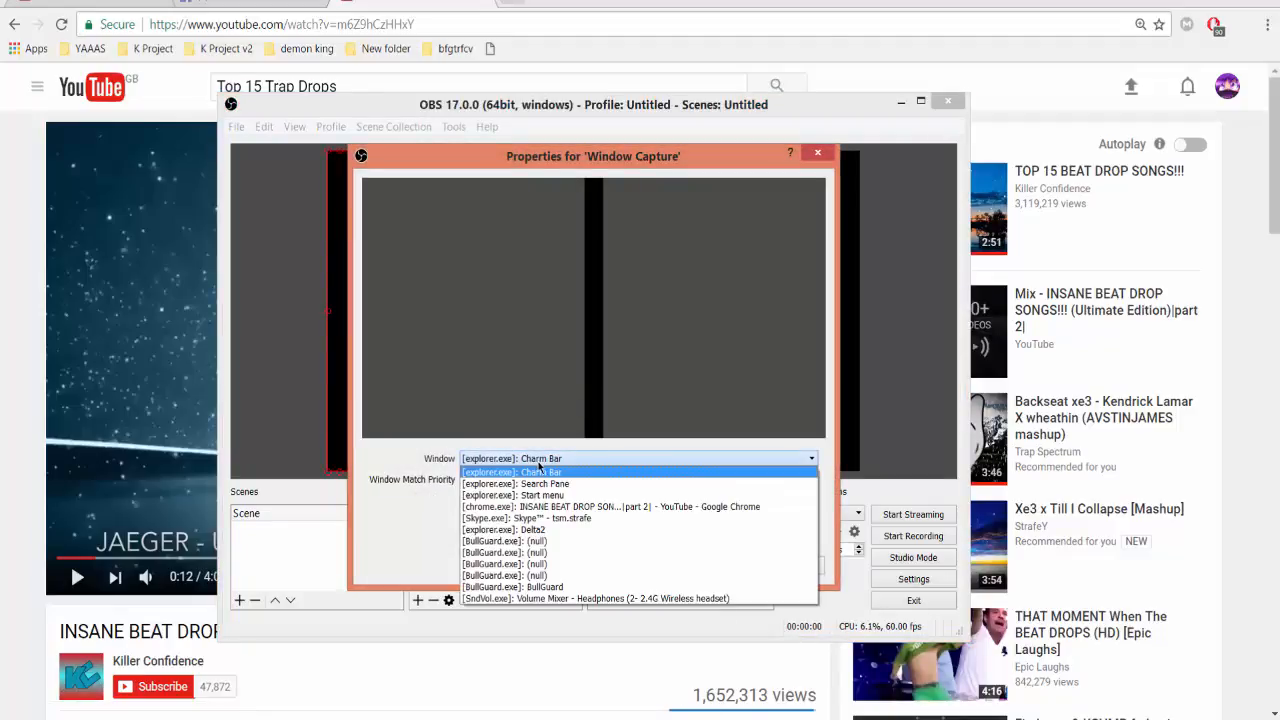
click(538, 463)
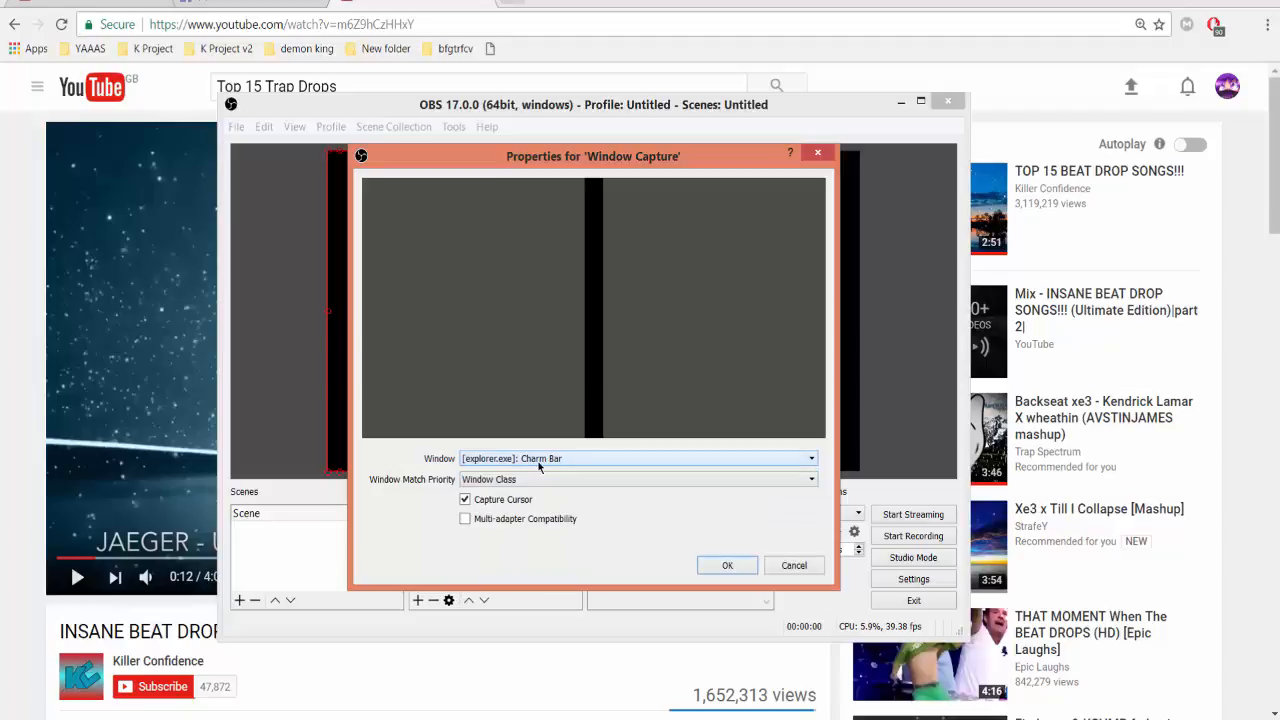
click(538, 463)
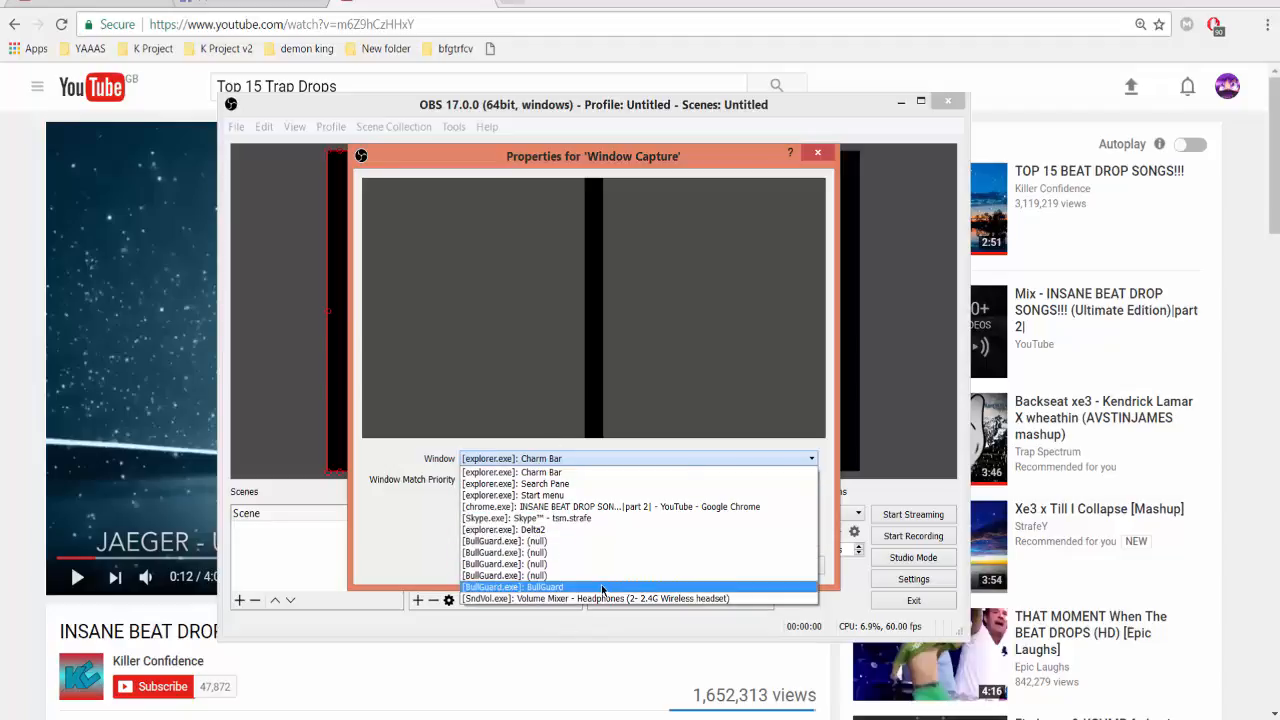
click(760, 458)
click(806, 570)
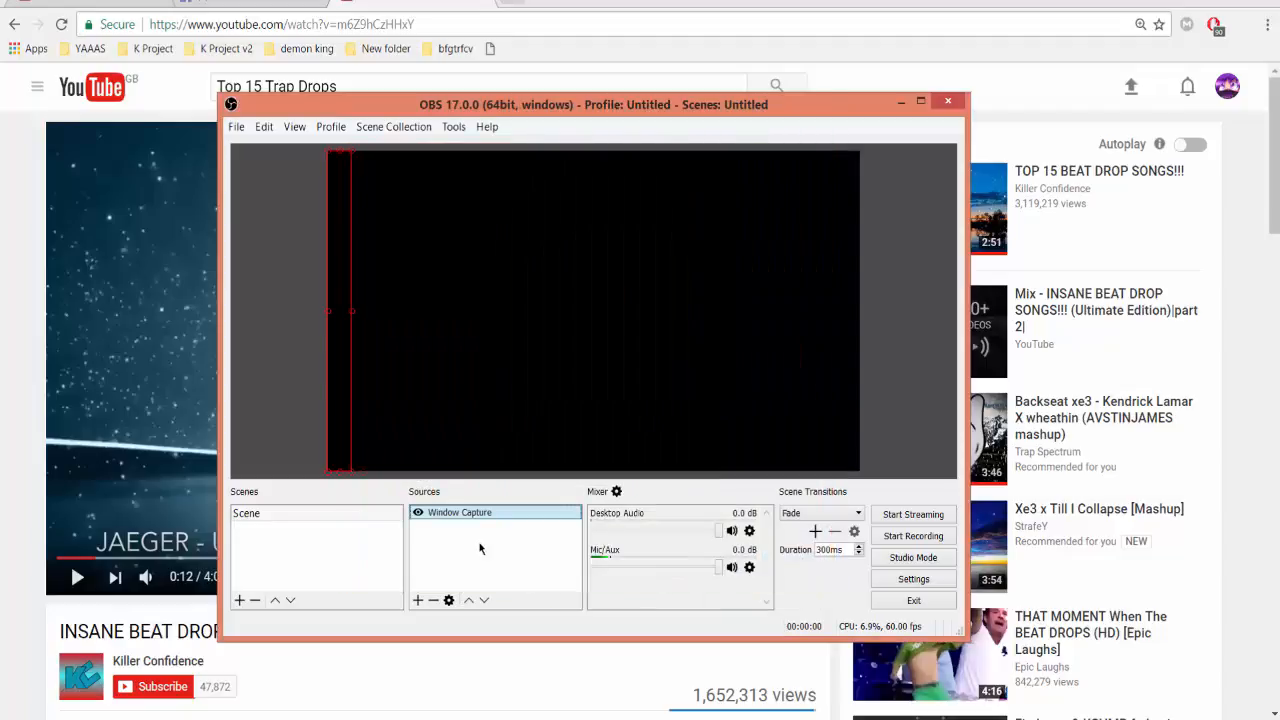
Step: Add a second Window Capture source with its default name, set it to capture the Minecraft 1.8.9 window and accept its properties
right_click(480, 548)
mouse_move(556, 550)
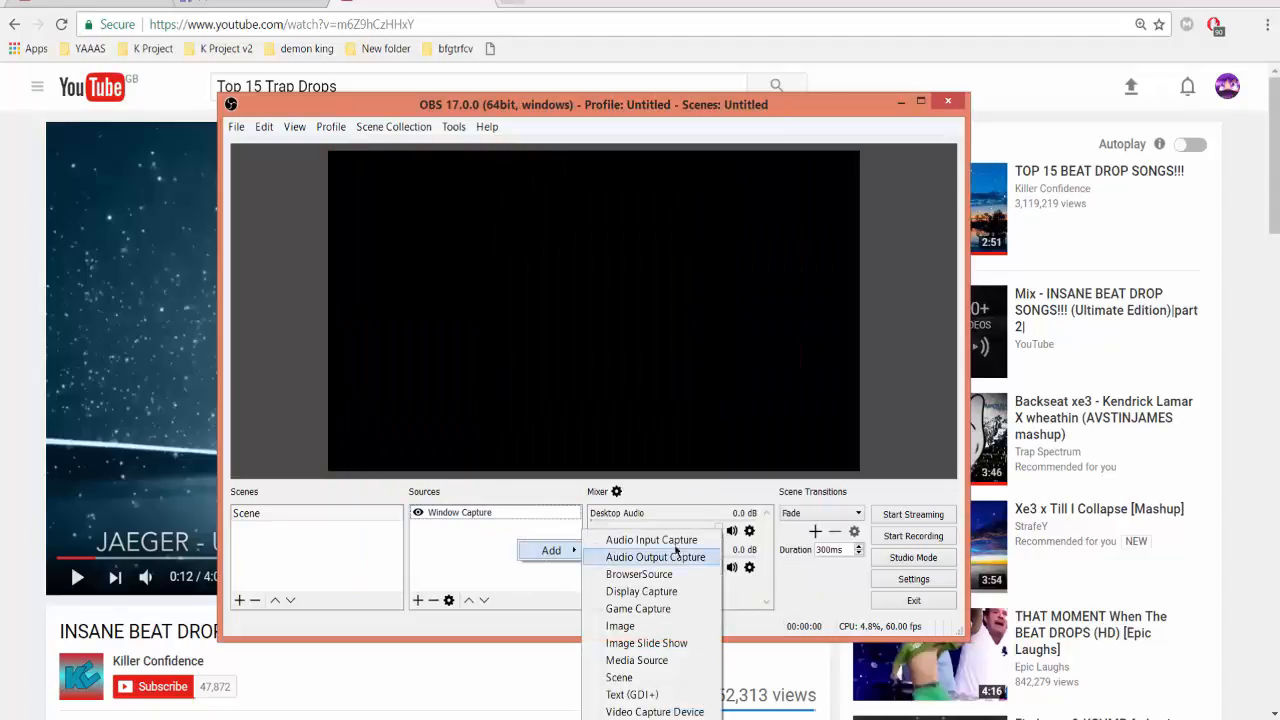
click(655, 718)
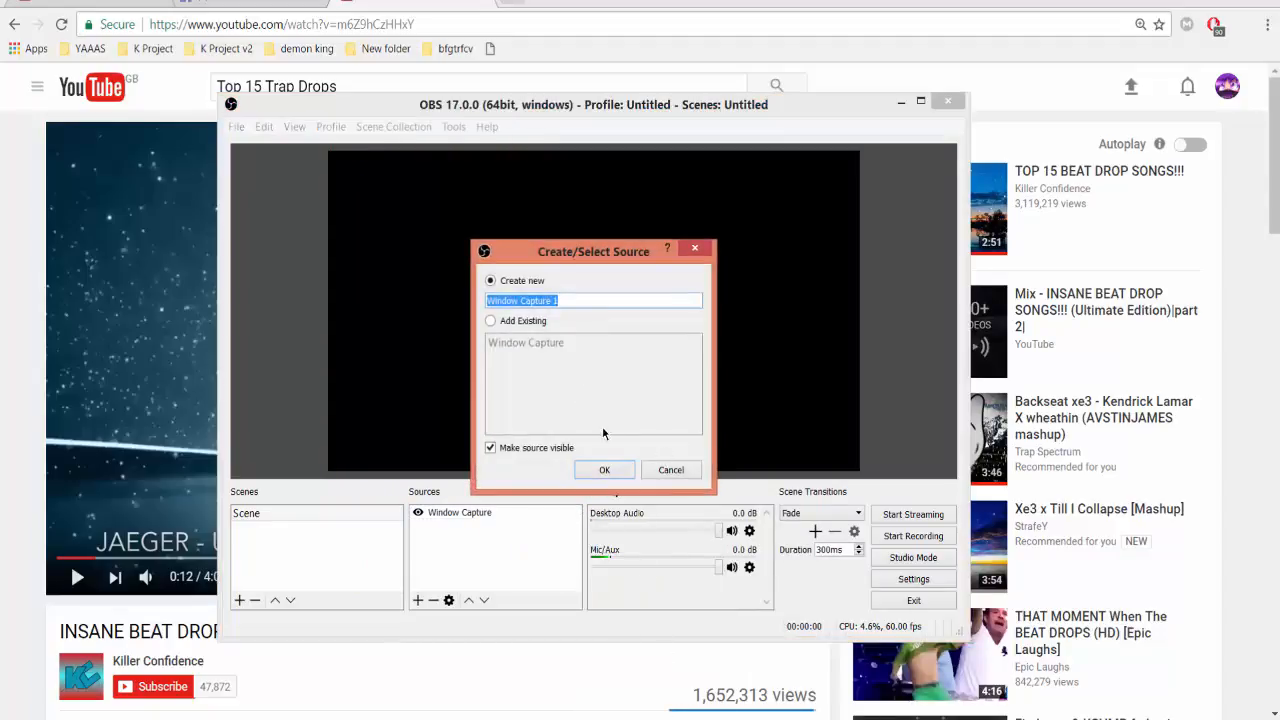
click(610, 472)
click(542, 461)
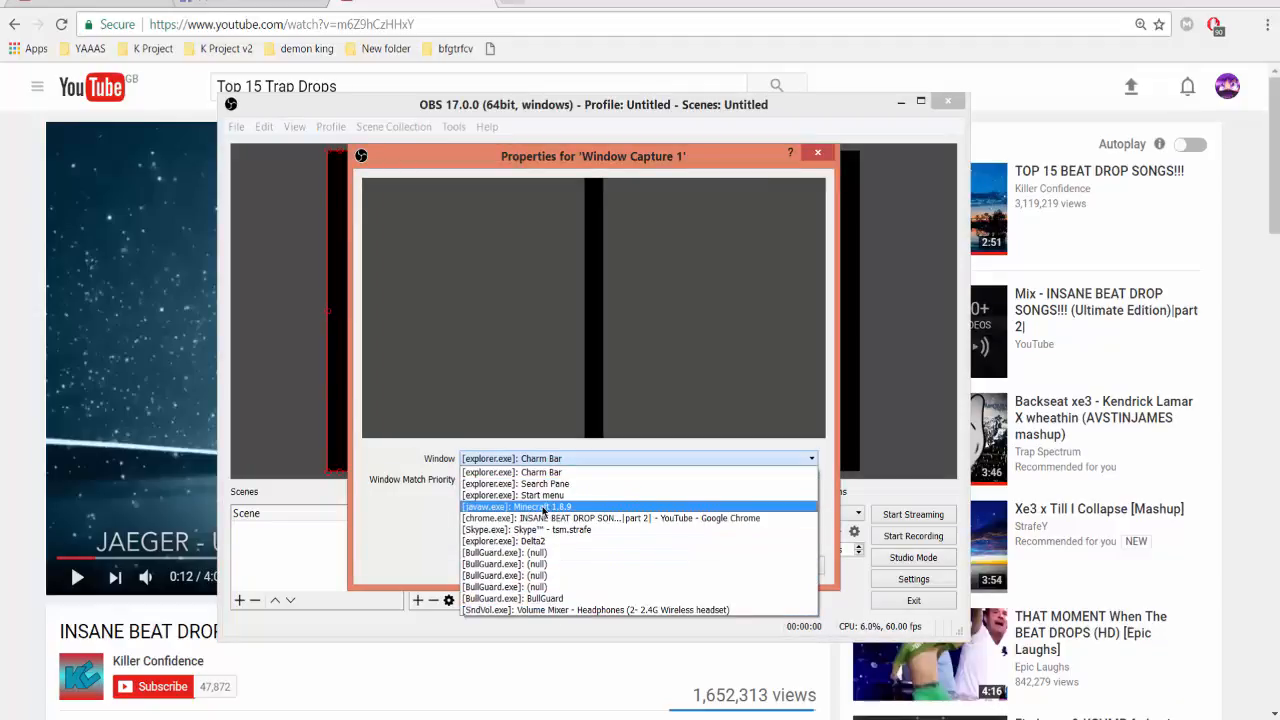
click(543, 508)
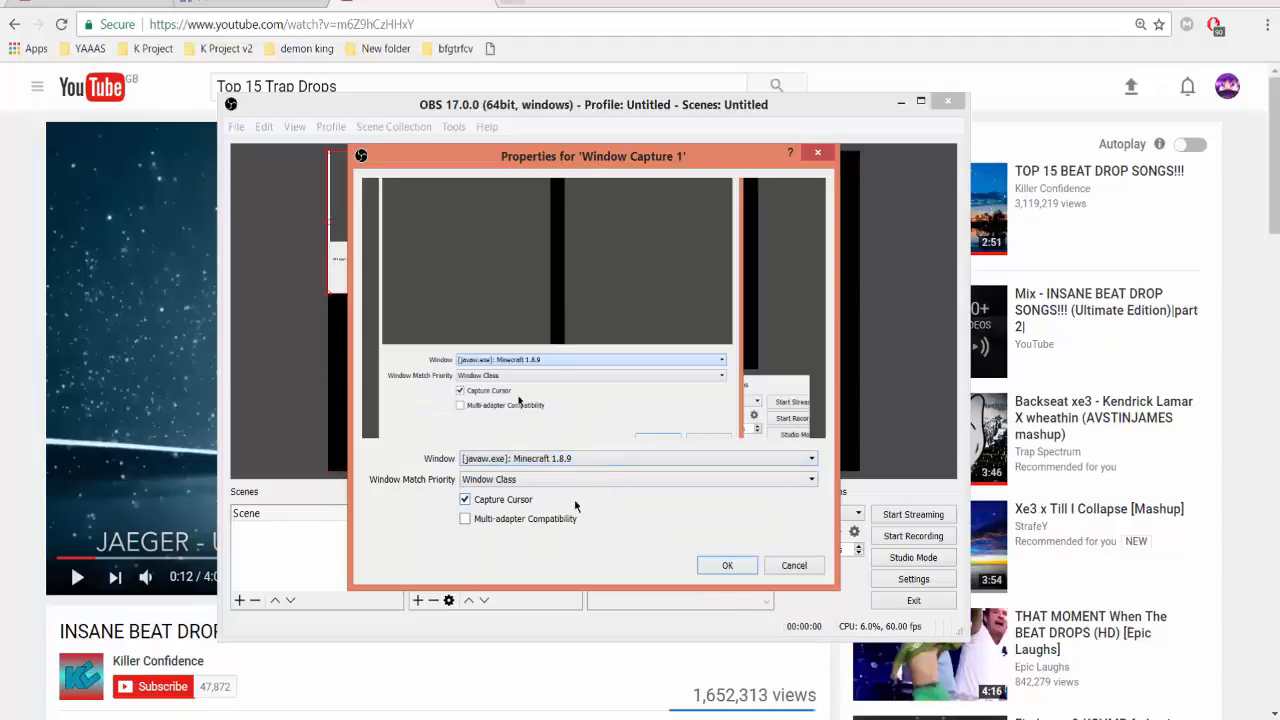
click(729, 565)
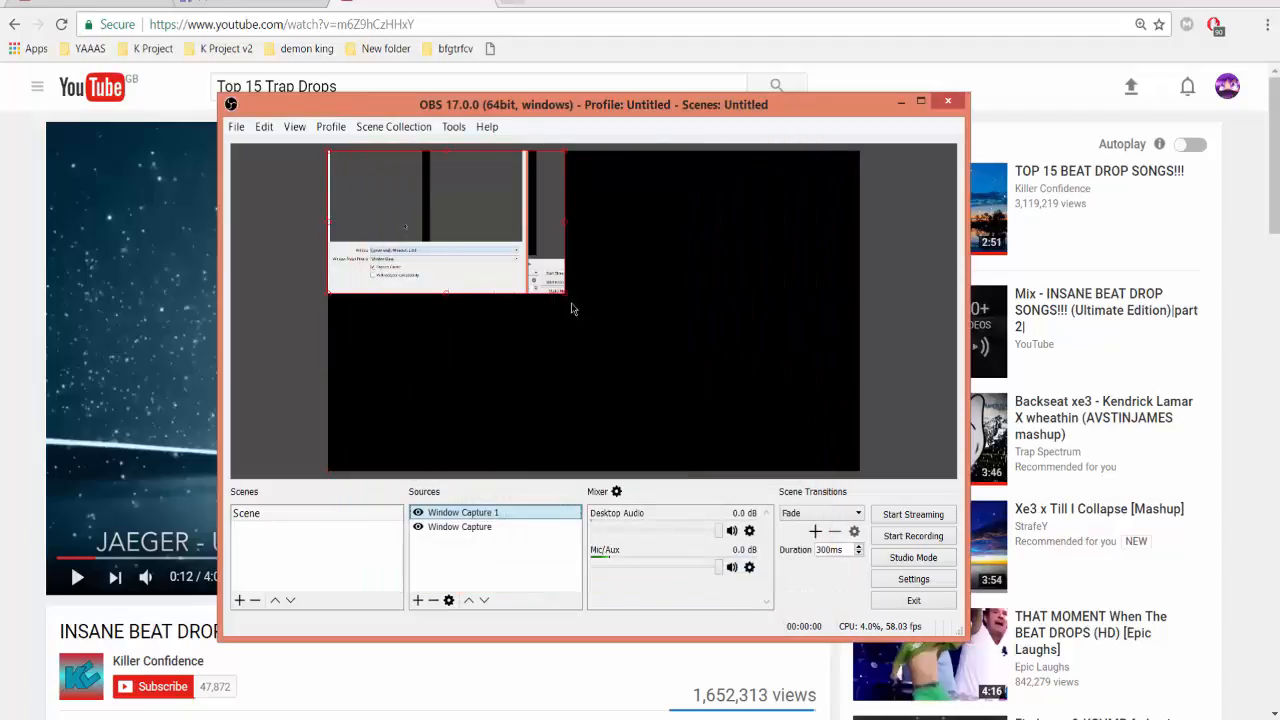
Step: Enlarge the Minecraft capture to fill the preview canvas, and move the Minecraft game window clear of the OBS sources list
drag(567, 297, 860, 470)
key(alt+Tab)
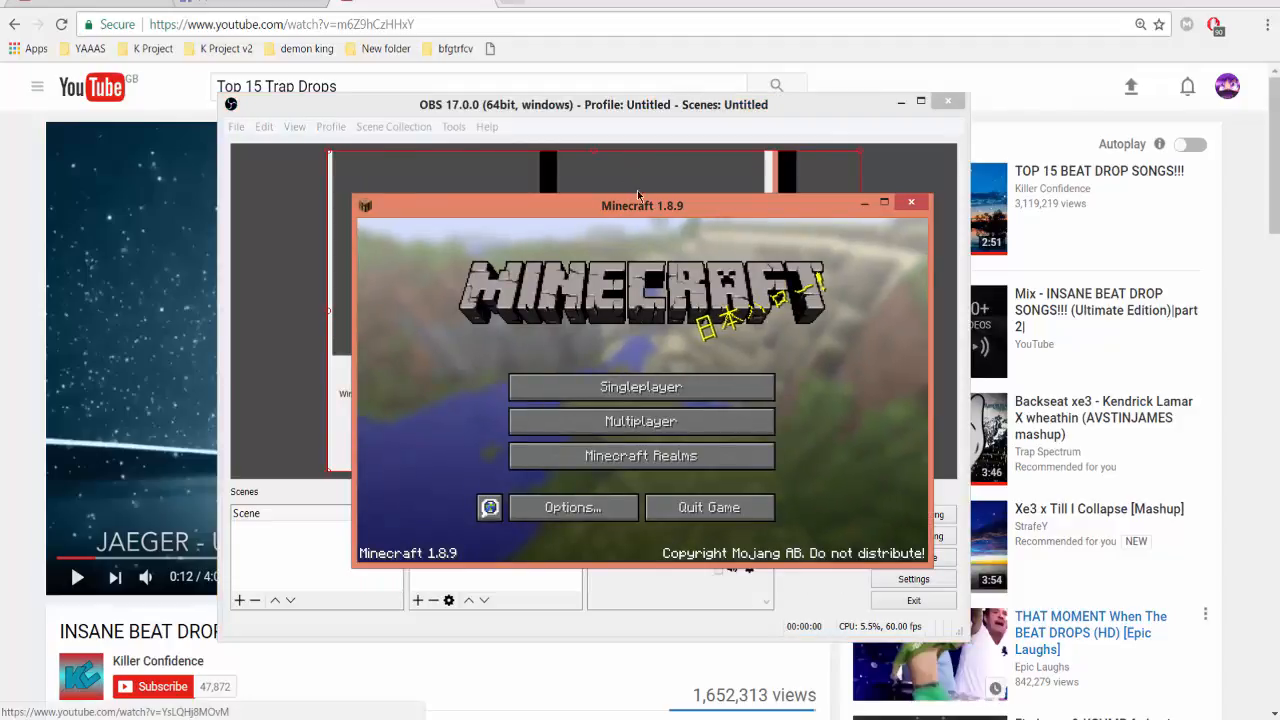
drag(637, 208, 994, 470)
Step: Remove both window capture sources from the scene in OBS and confirm each deletion
click(465, 513)
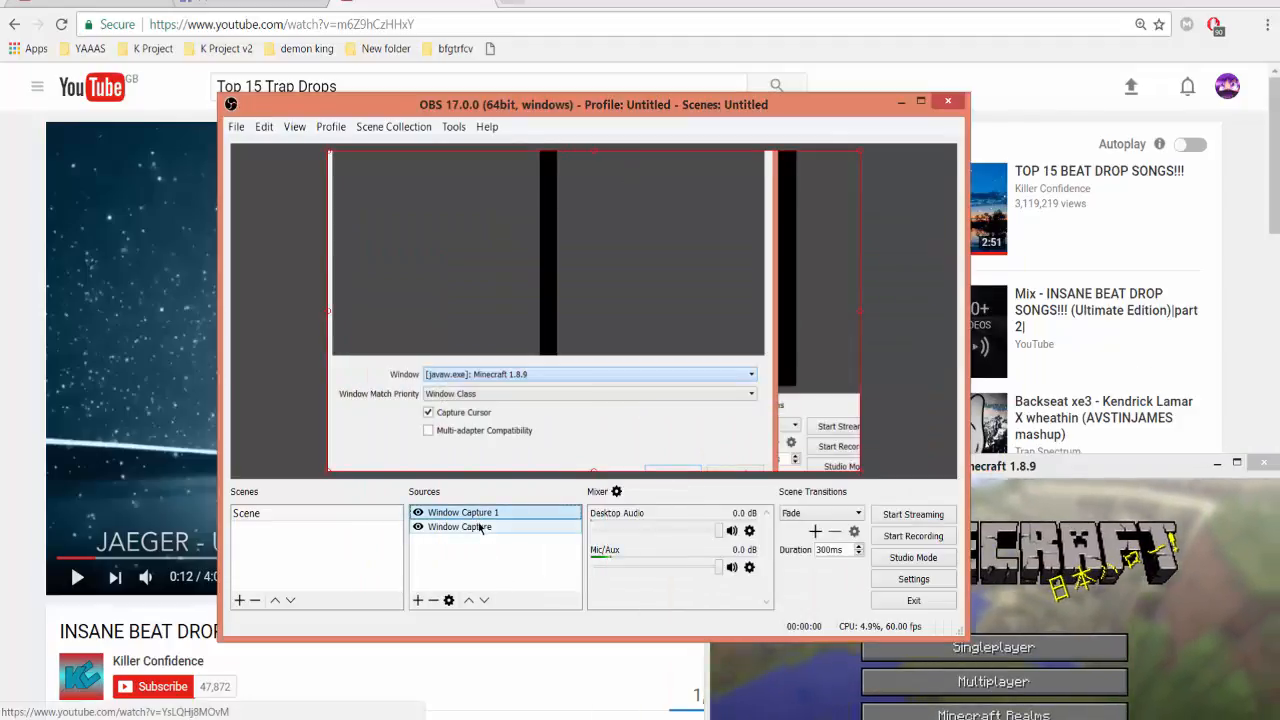
key(Delete)
click(640, 400)
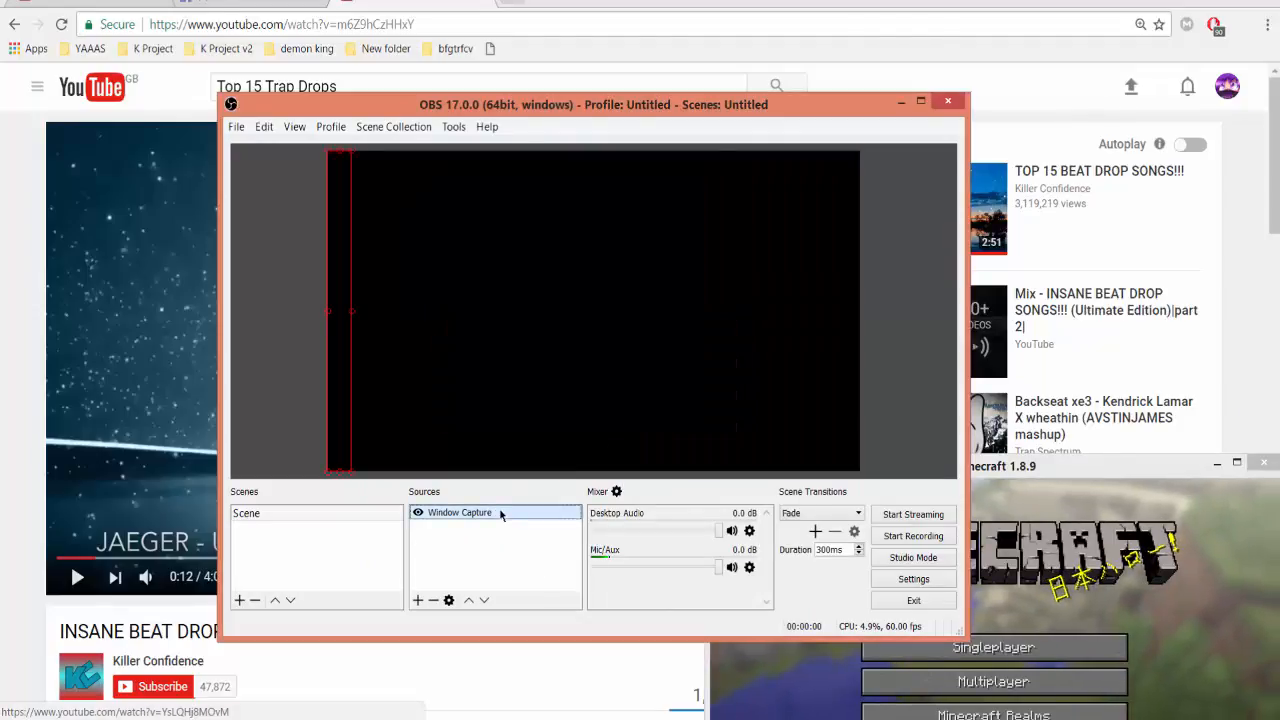
key(Delete)
click(629, 395)
Step: Try a new Window Capture source set to the Minecraft 1.8.9 window, and remove it from the scene again
right_click(542, 546)
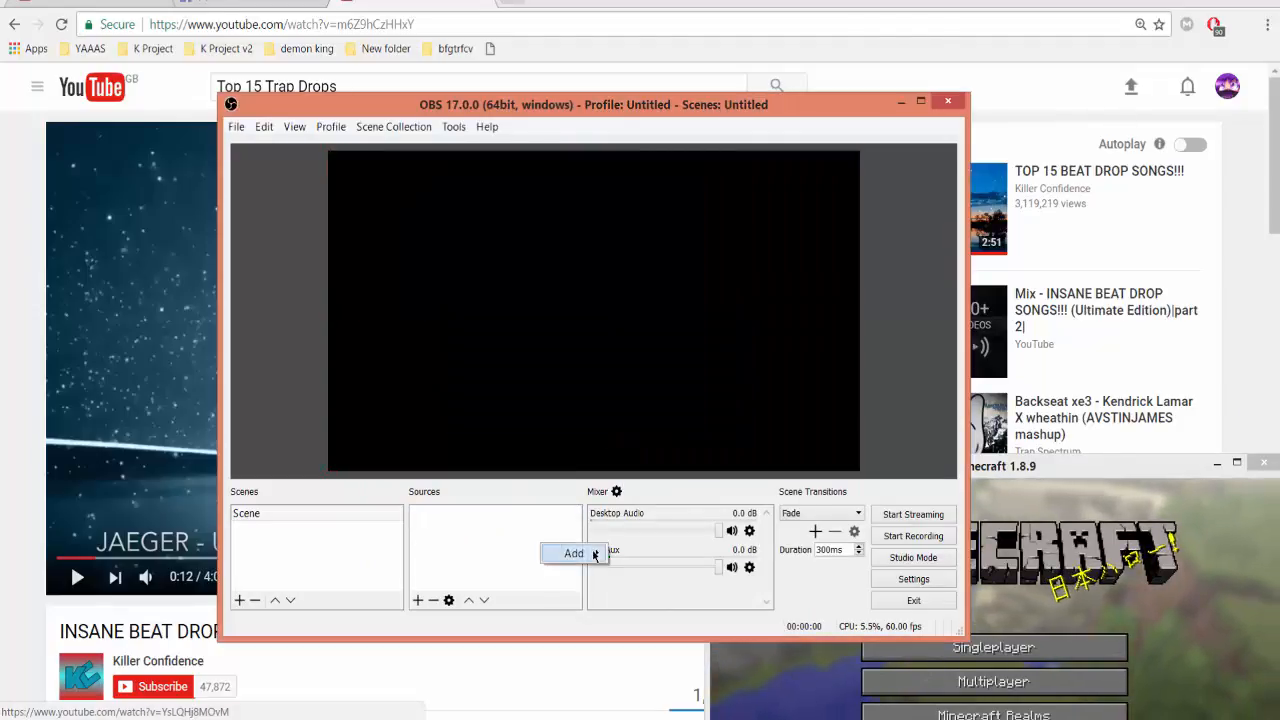
mouse_move(588, 553)
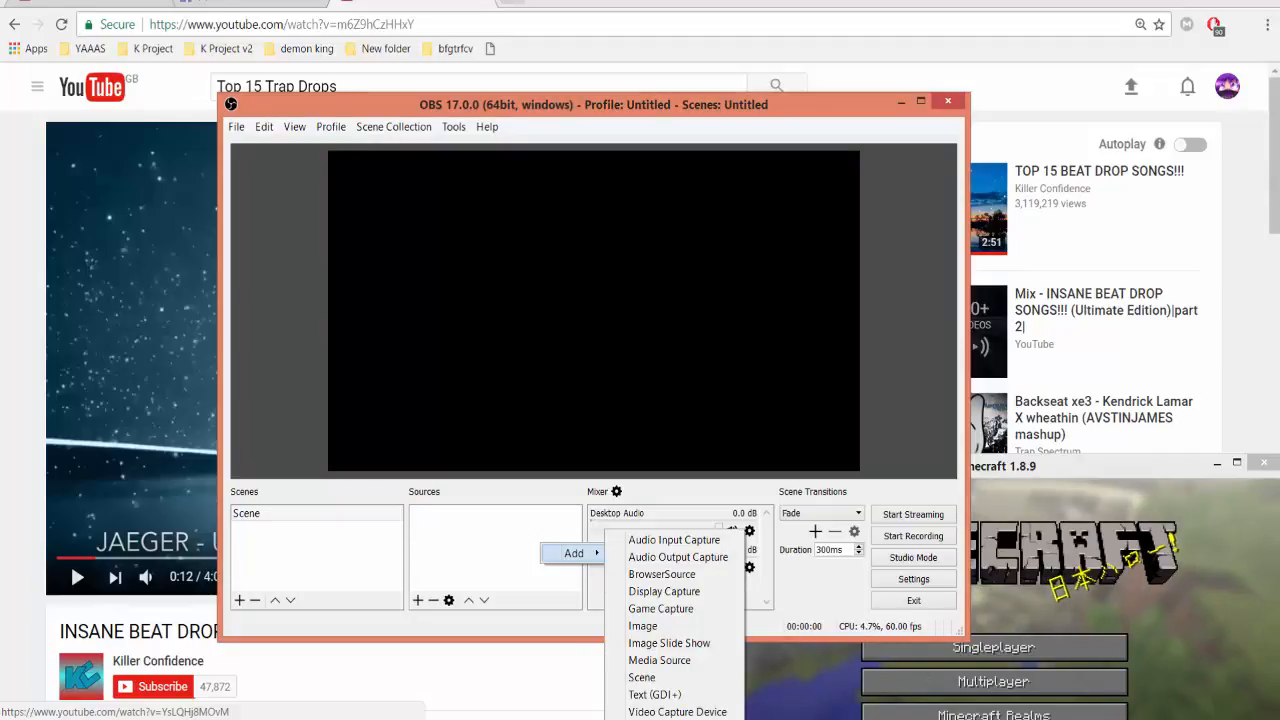
click(655, 719)
click(615, 470)
click(560, 461)
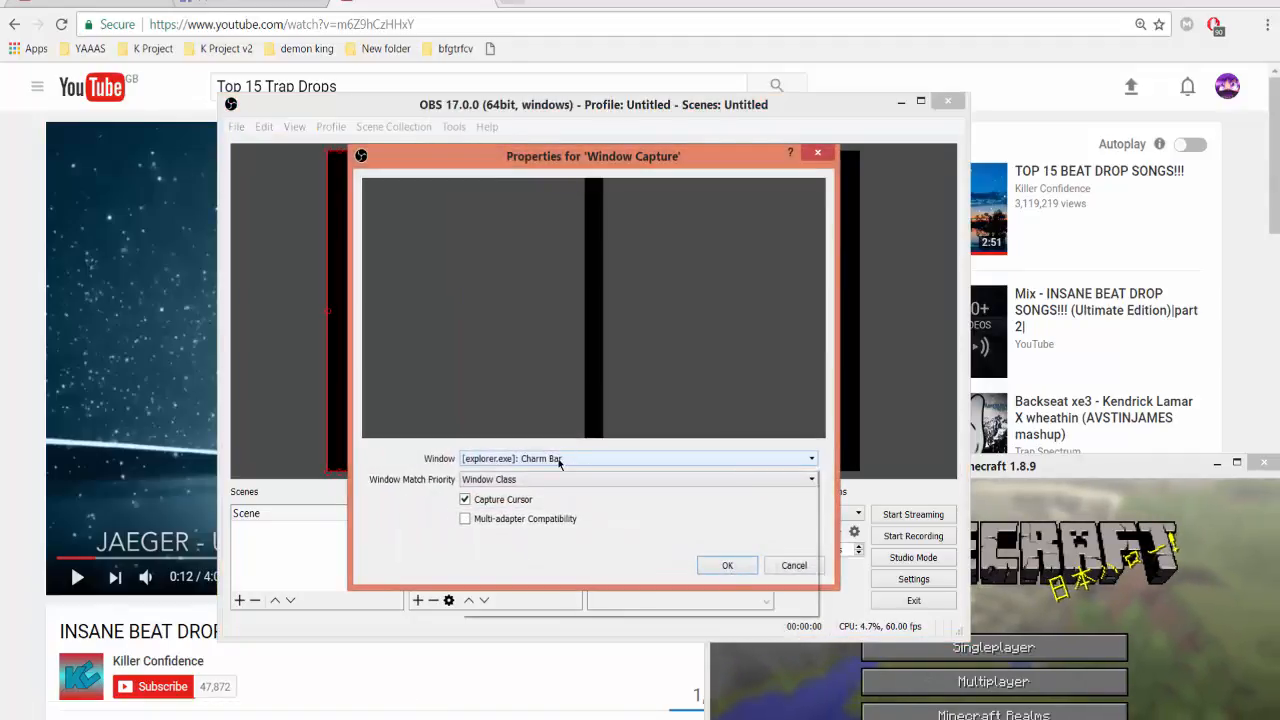
click(563, 496)
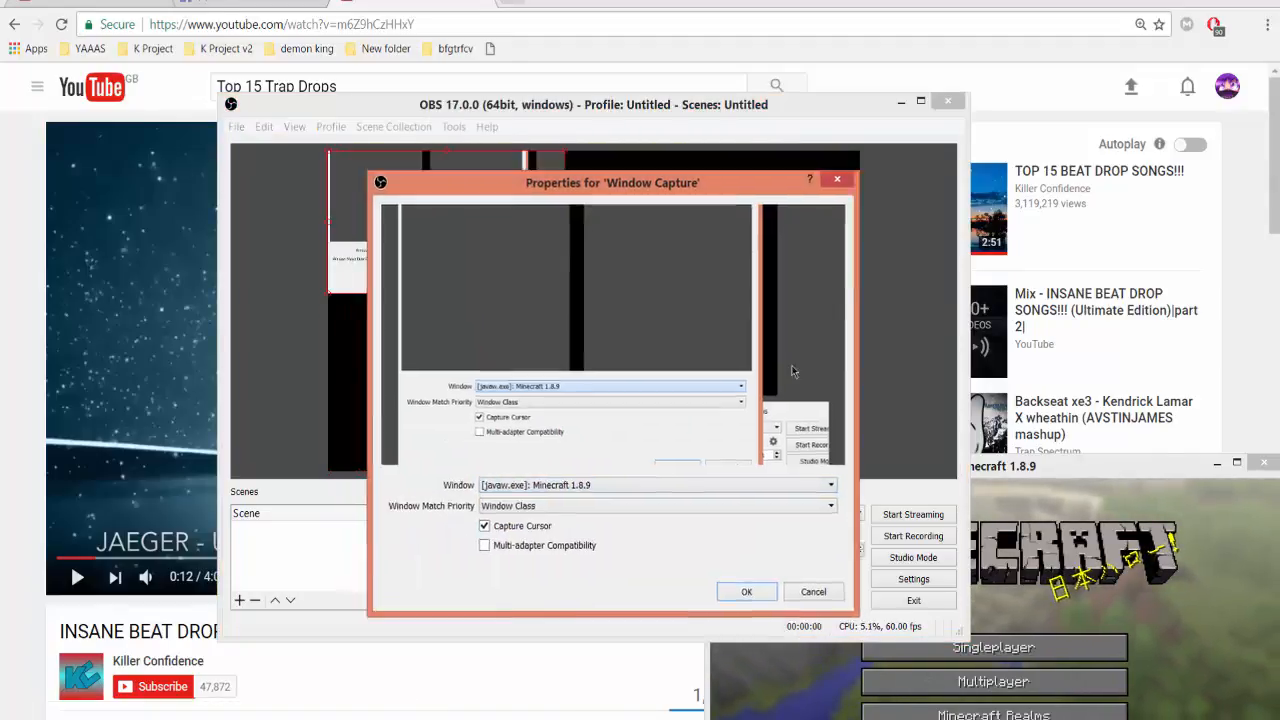
drag(609, 182, 559, 148)
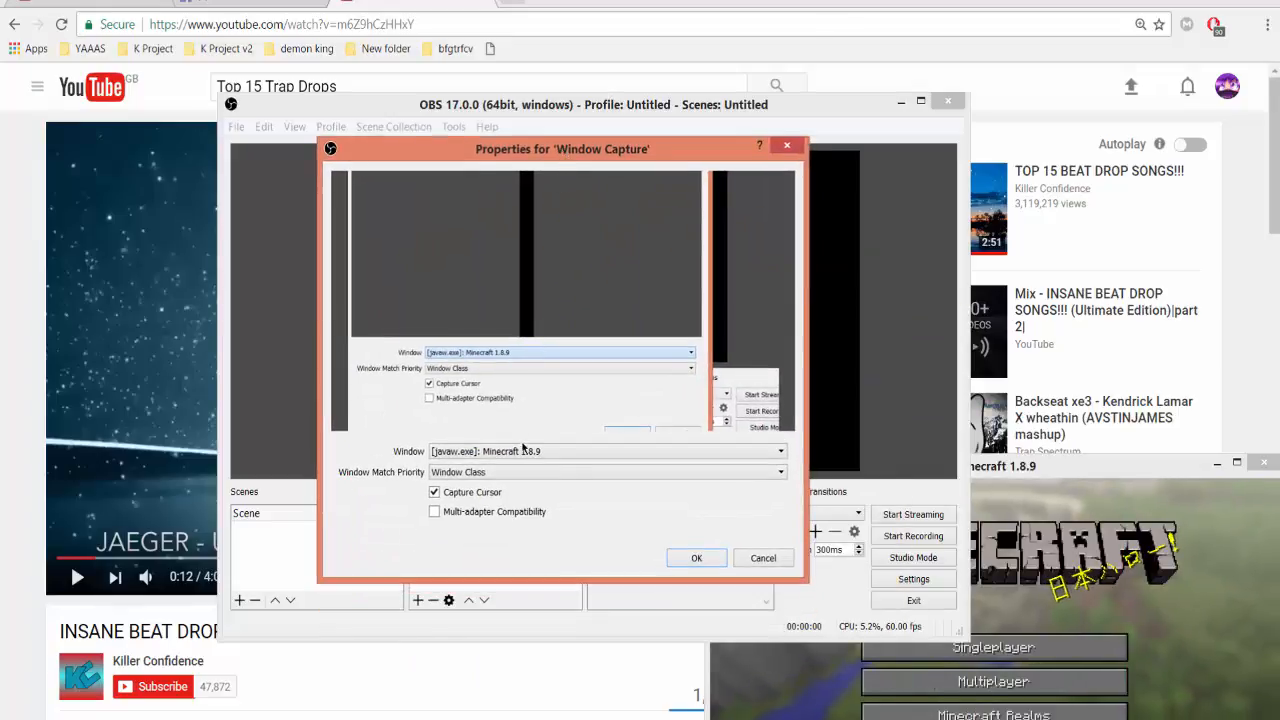
click(720, 557)
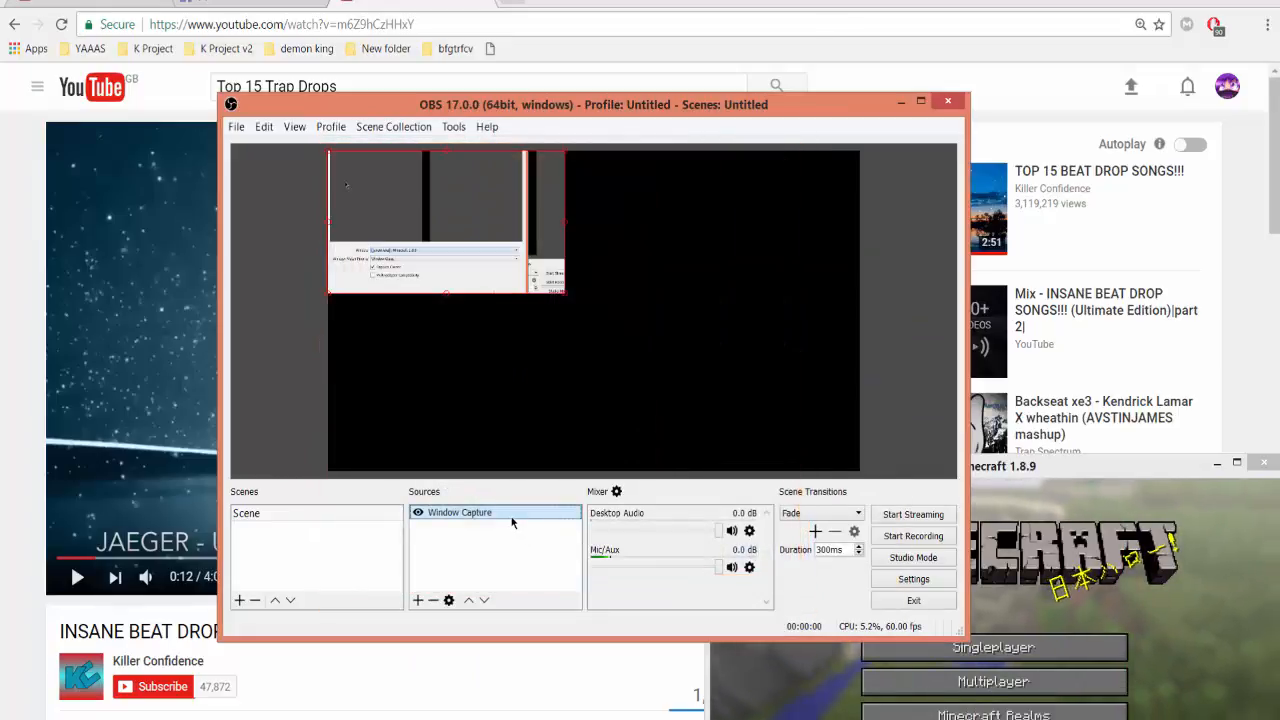
key(Delete)
click(629, 397)
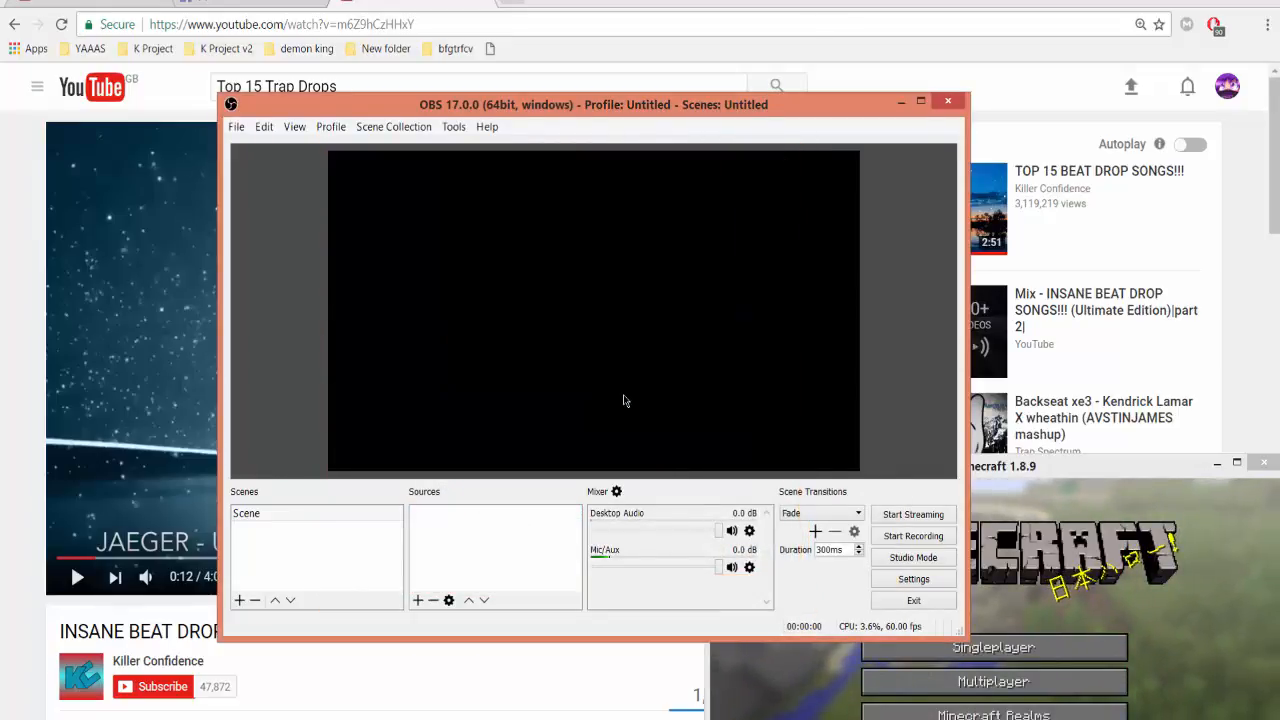
Step: Add a Game Capture source with its default name and check its capture modes, keeping Capture any fullscreen application
right_click(556, 548)
mouse_move(593, 557)
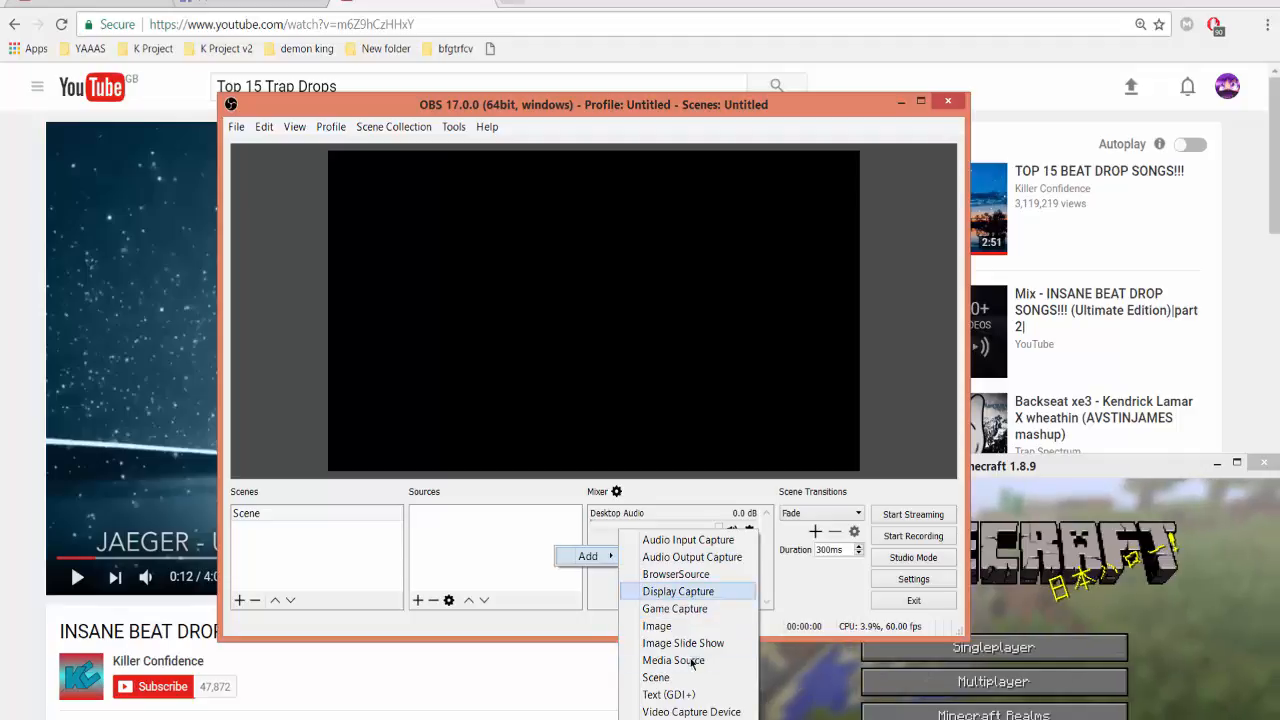
click(675, 609)
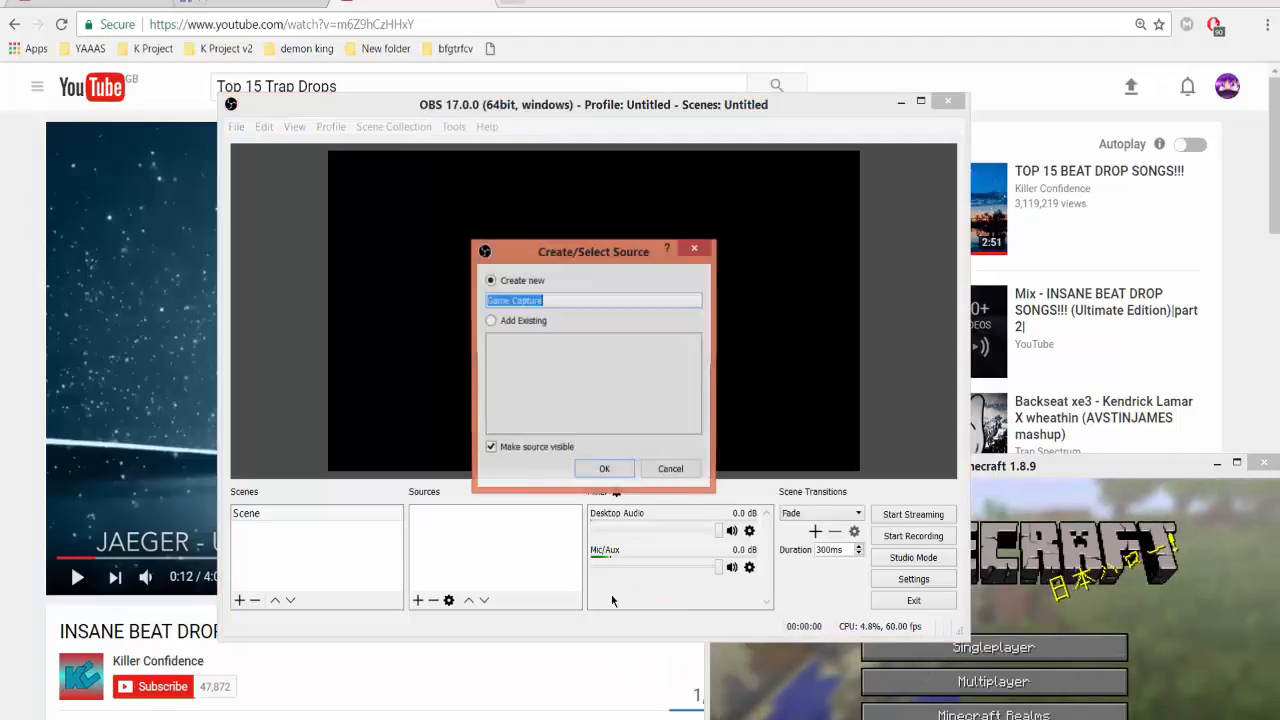
click(603, 466)
click(535, 432)
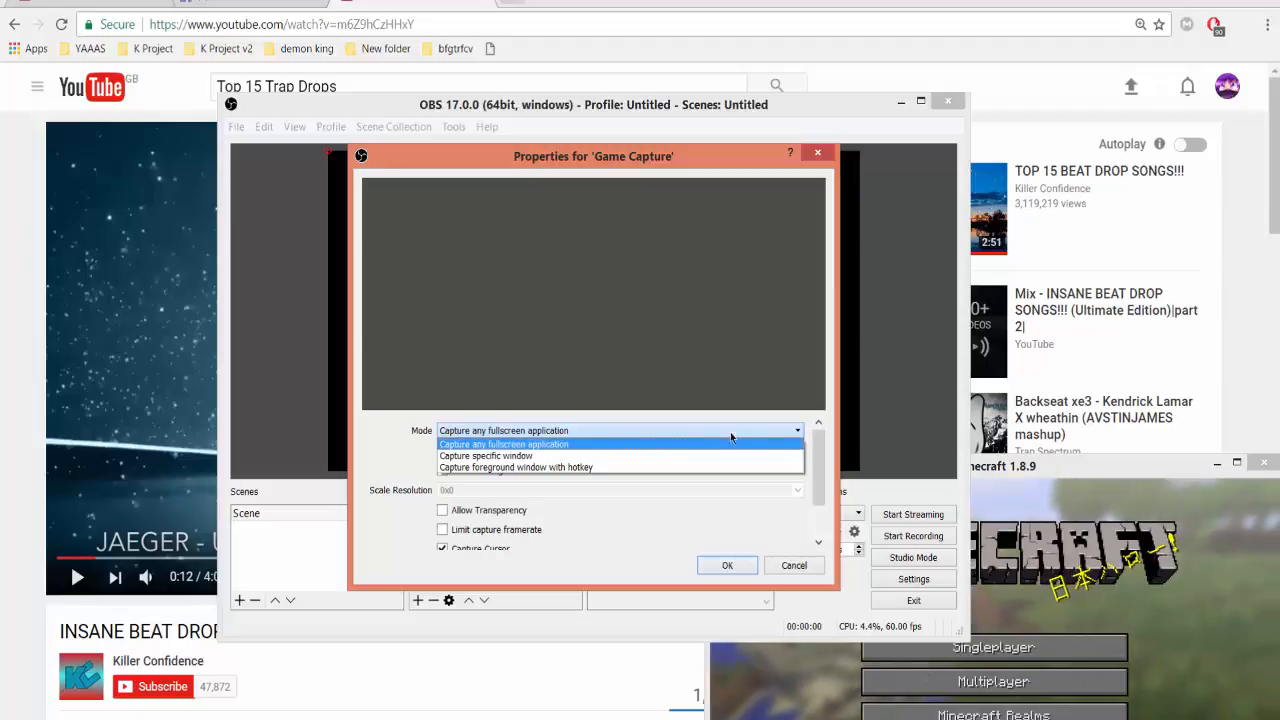
click(645, 522)
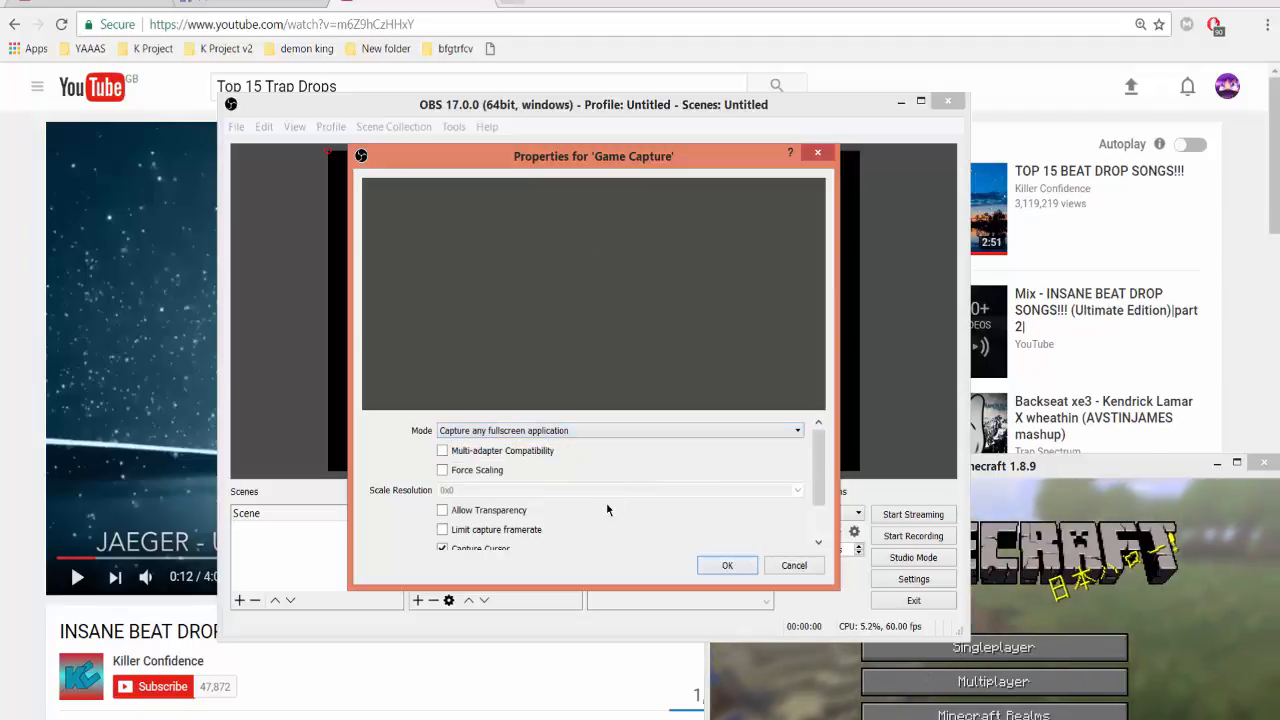
Step: Bring Minecraft forward, run it in full screen and return to the Game Capture properties in OBS
drag(1091, 469, 790, 228)
key(F11)
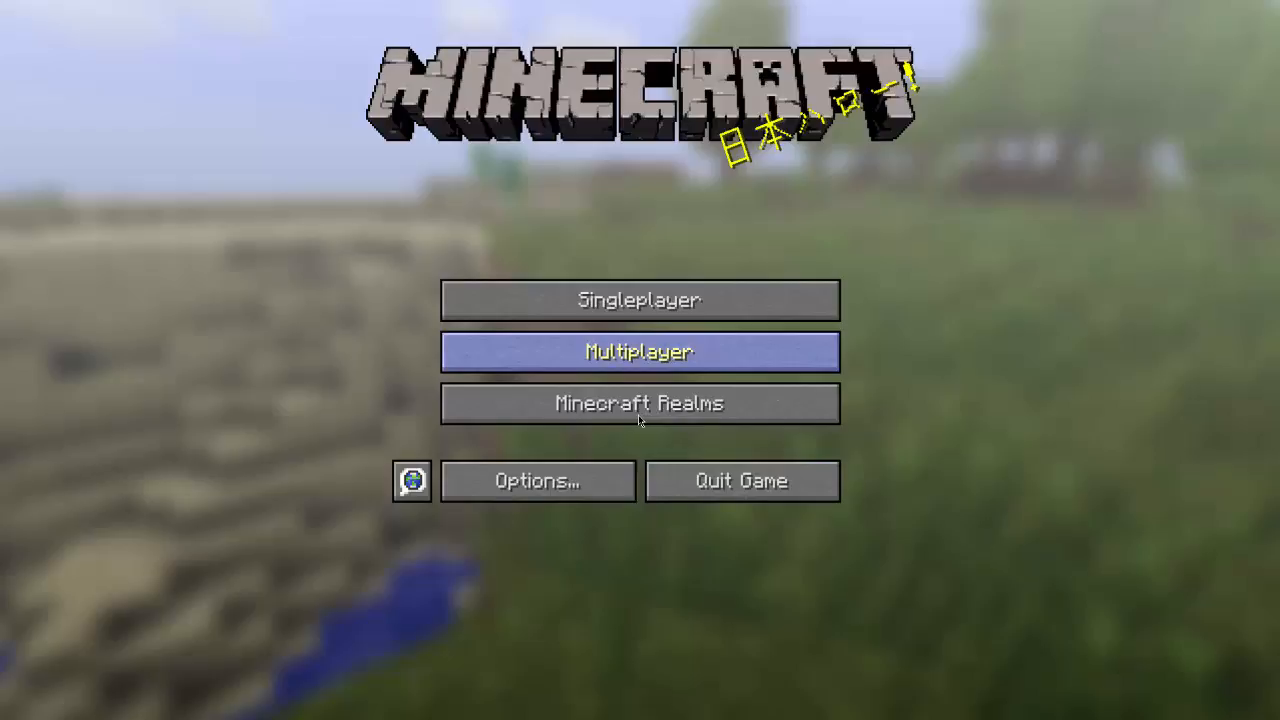
key(alt+Tab)
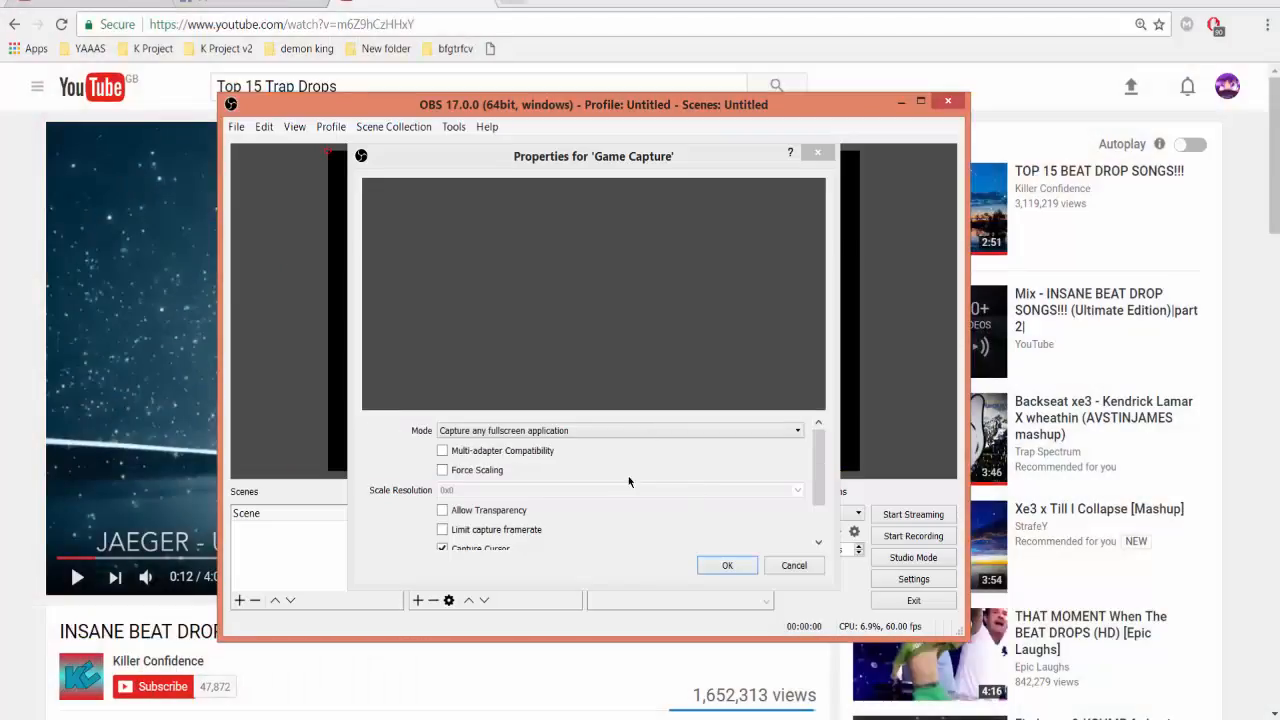
Step: Cancel the Game Capture properties and remove the Game Capture source from the scene
click(565, 432)
click(794, 565)
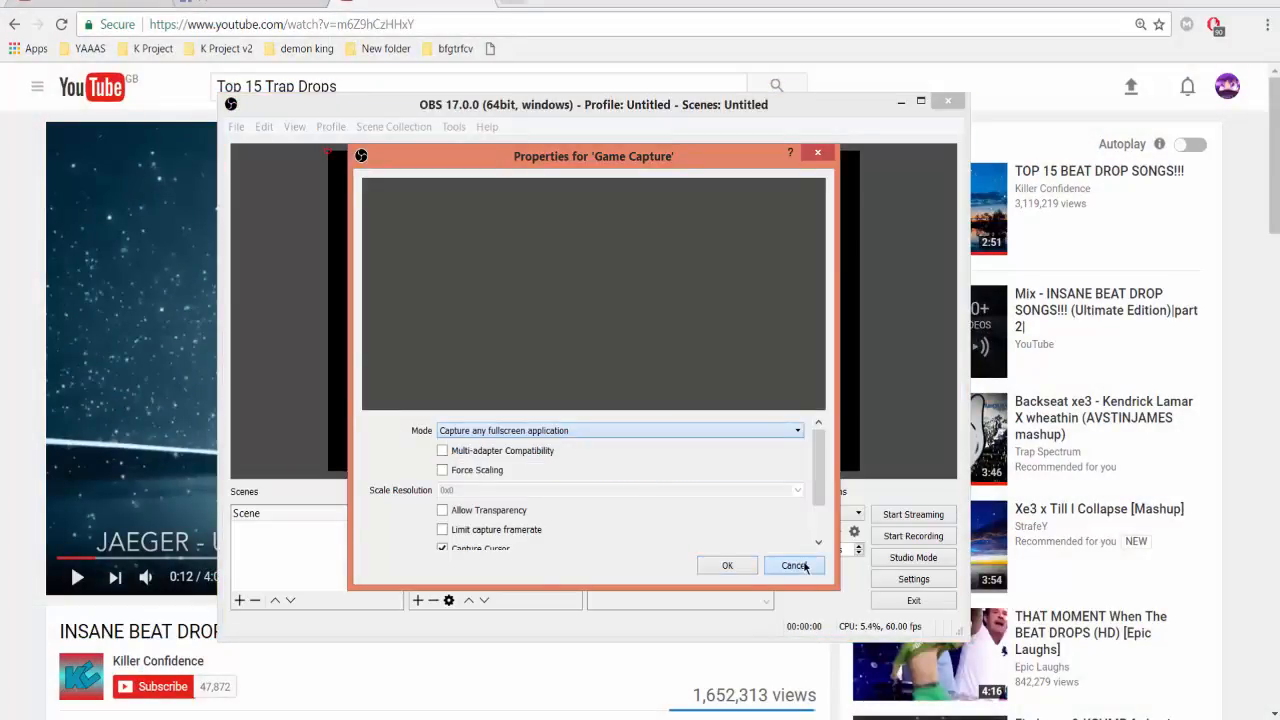
click(794, 565)
key(Delete)
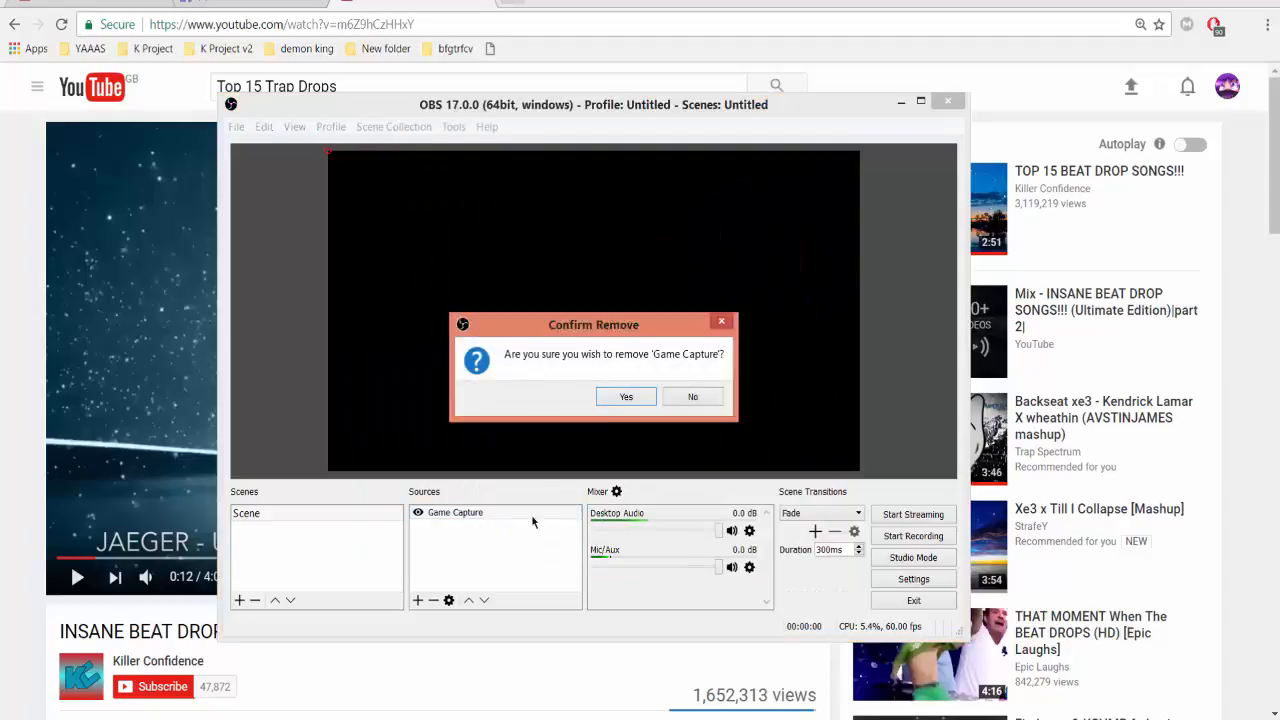
click(630, 400)
Step: Add another Game Capture source, keep the mode Capture any fullscreen application and enable Force Scaling
right_click(477, 543)
mouse_move(536, 558)
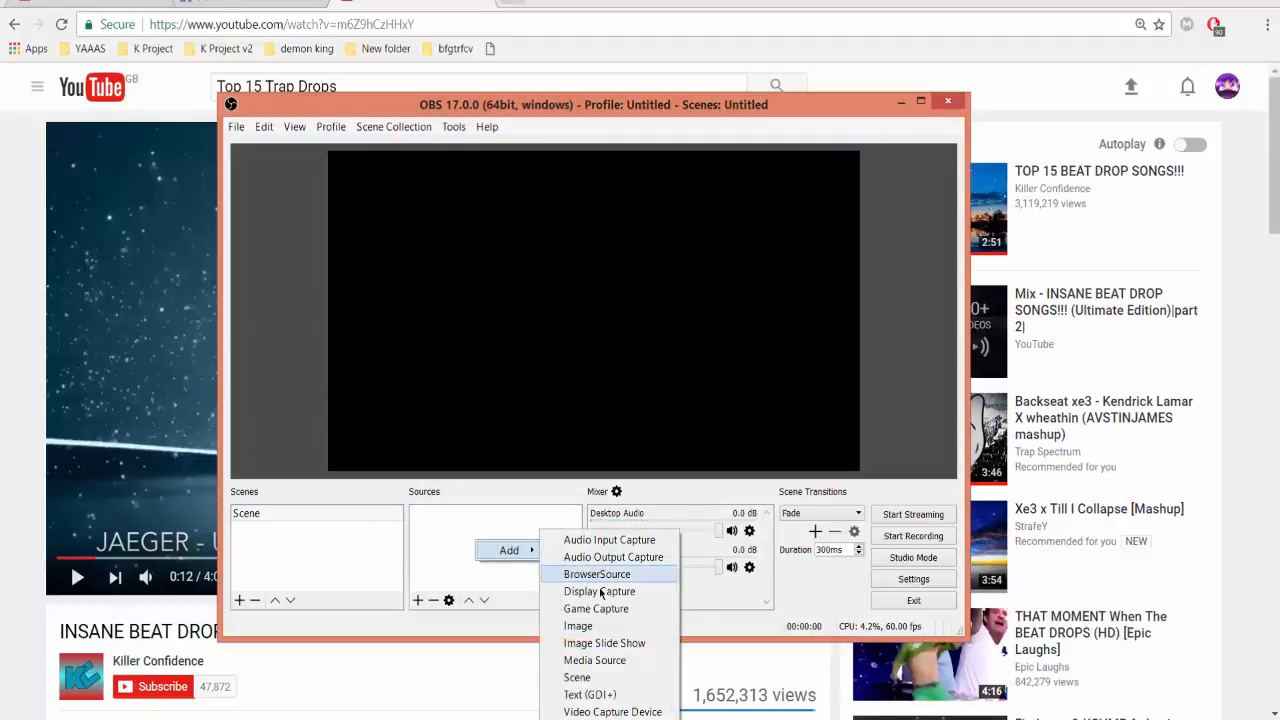
click(597, 610)
click(619, 472)
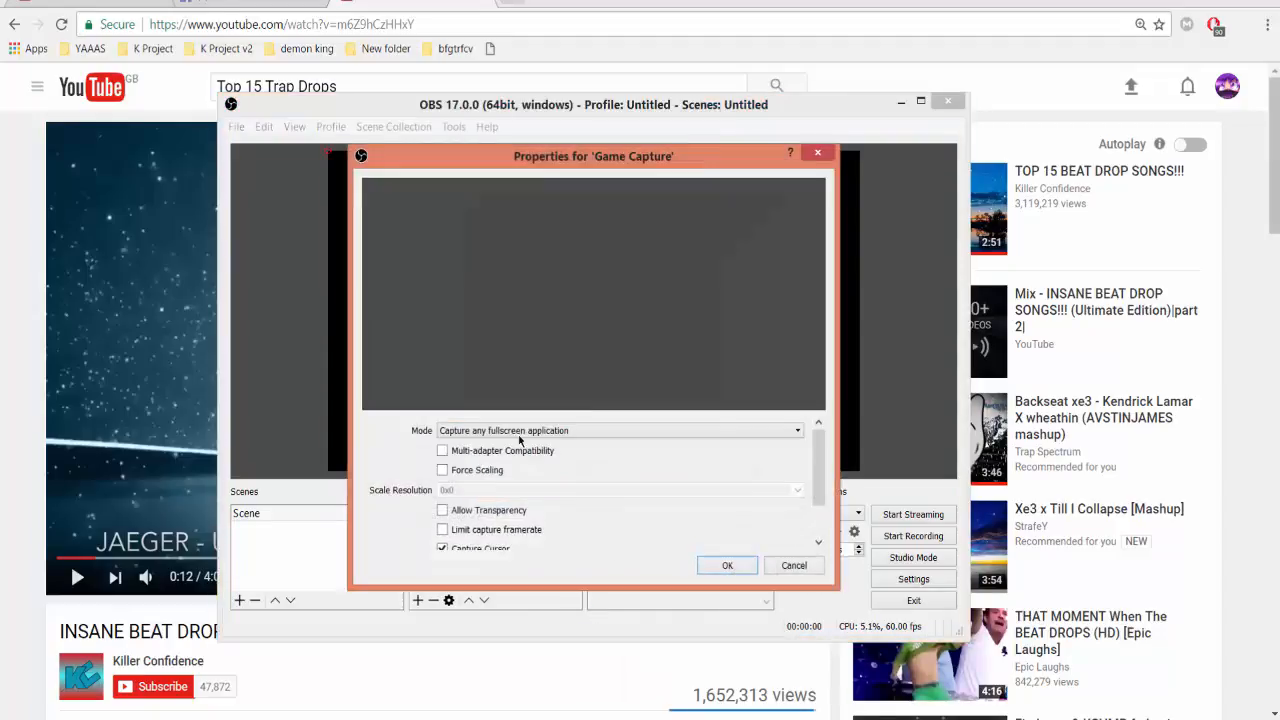
click(519, 432)
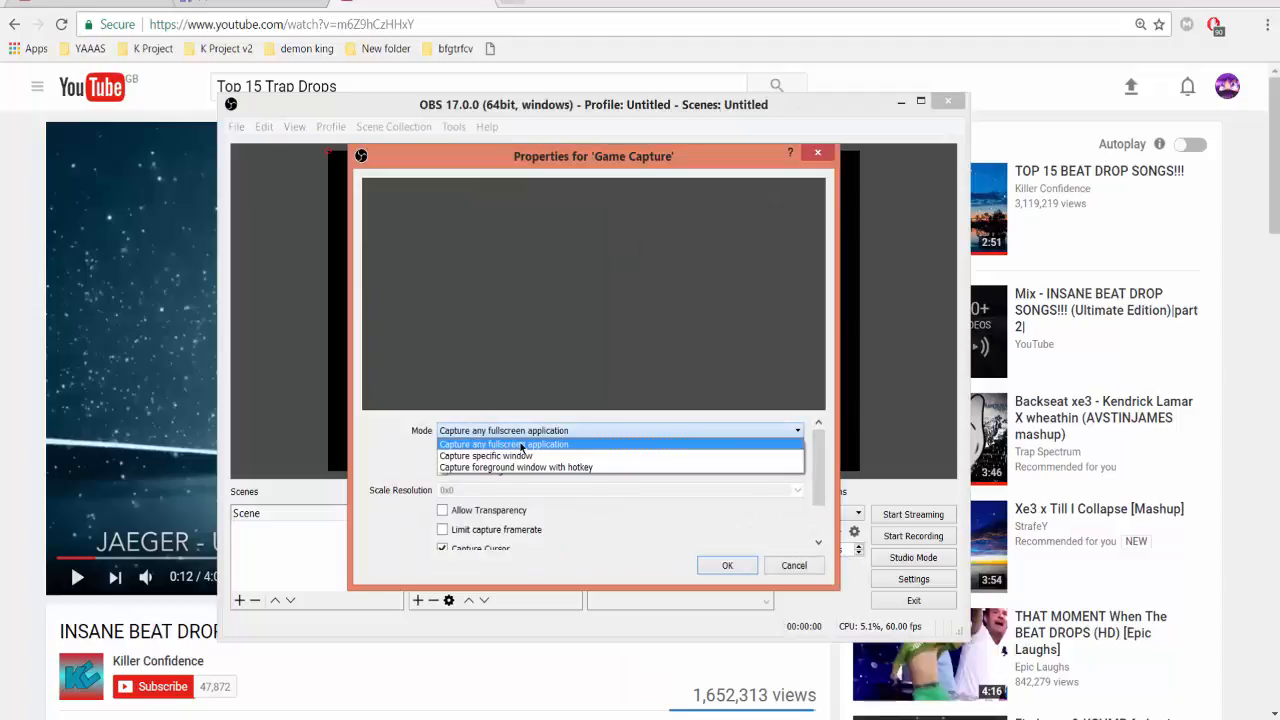
click(549, 497)
click(475, 471)
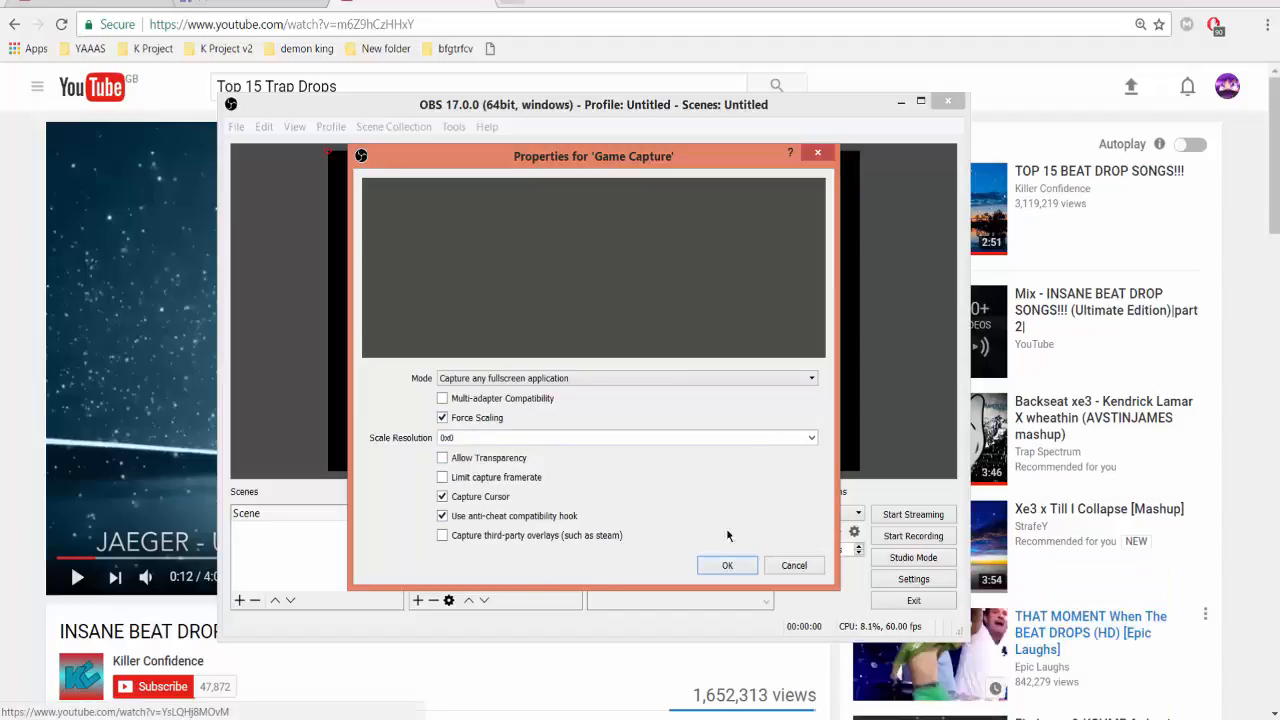
Step: Discard the Game Capture property changes and delete that source from the scene
click(790, 568)
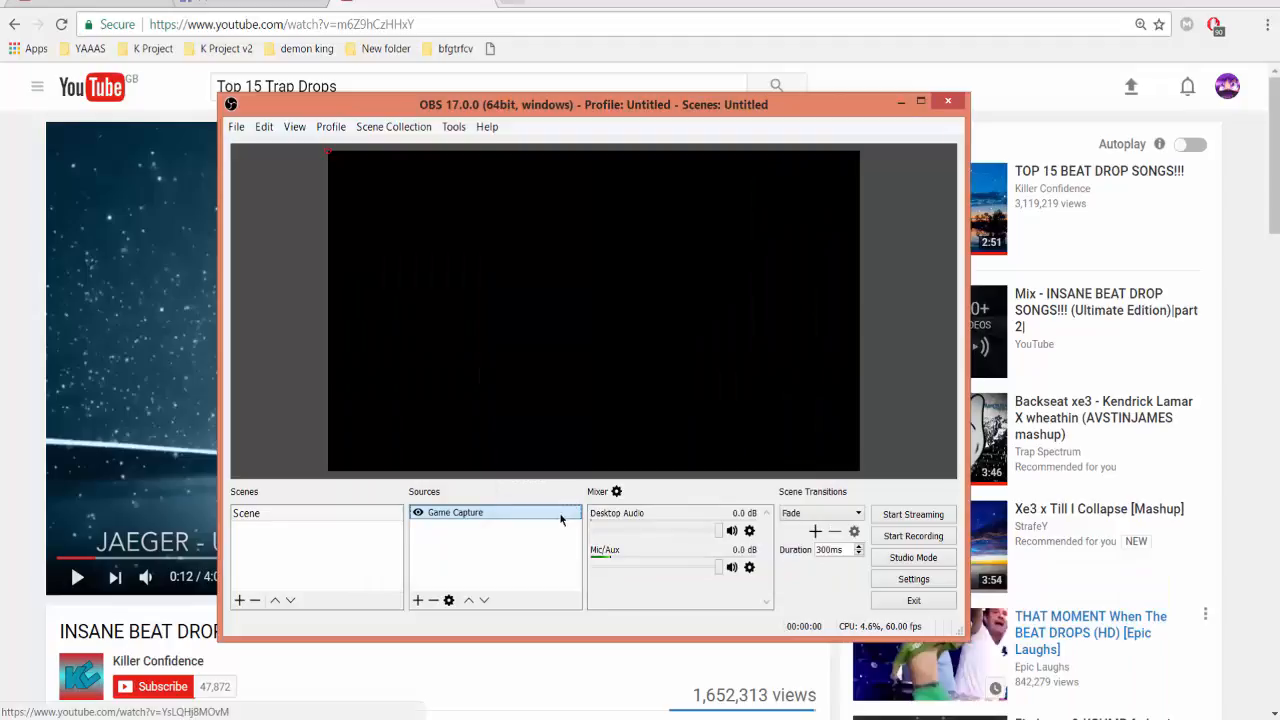
key(Delete)
click(626, 397)
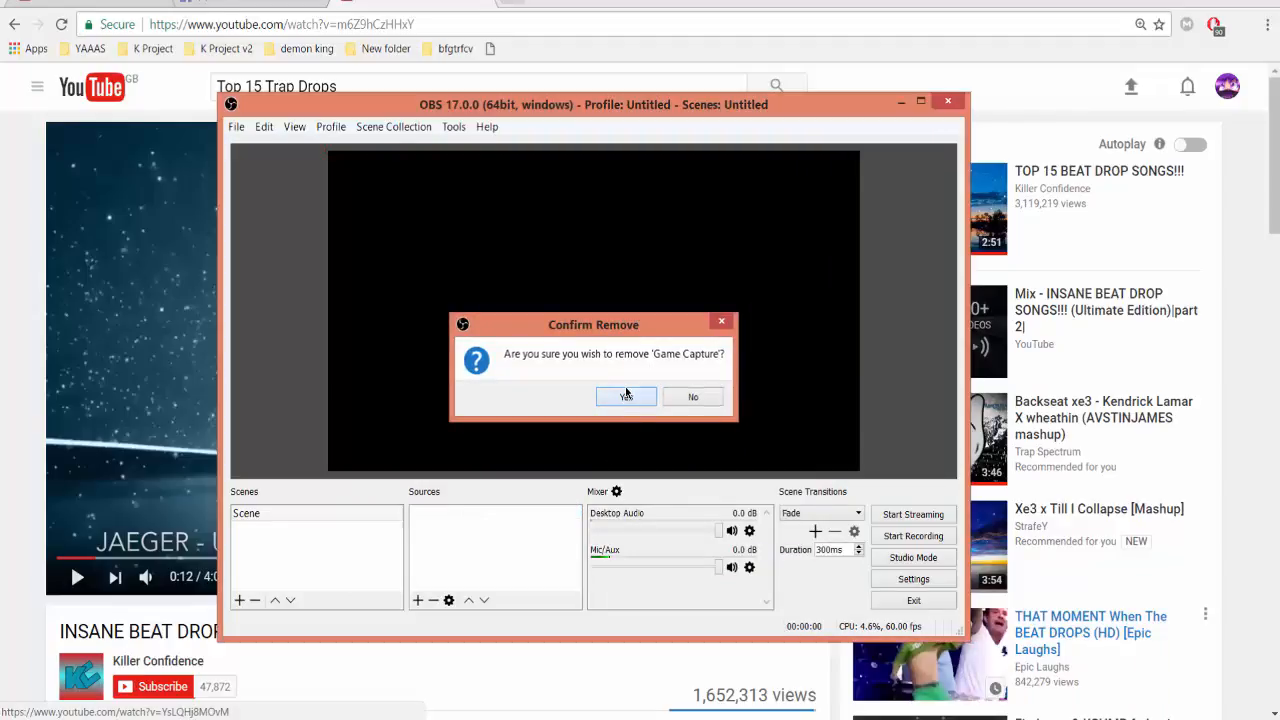
Step: Add an Audio Output Capture source and set its device to Headphones (2- 2.4G Wireless headset)
right_click(510, 528)
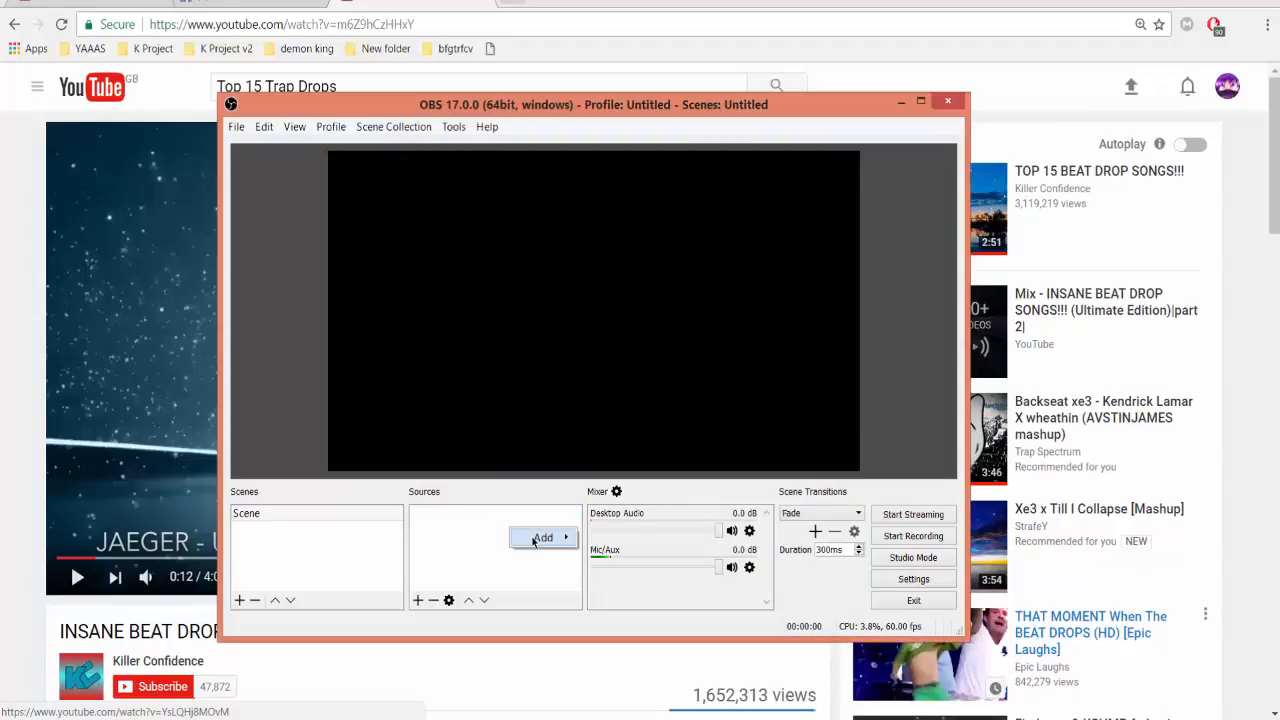
mouse_move(545, 537)
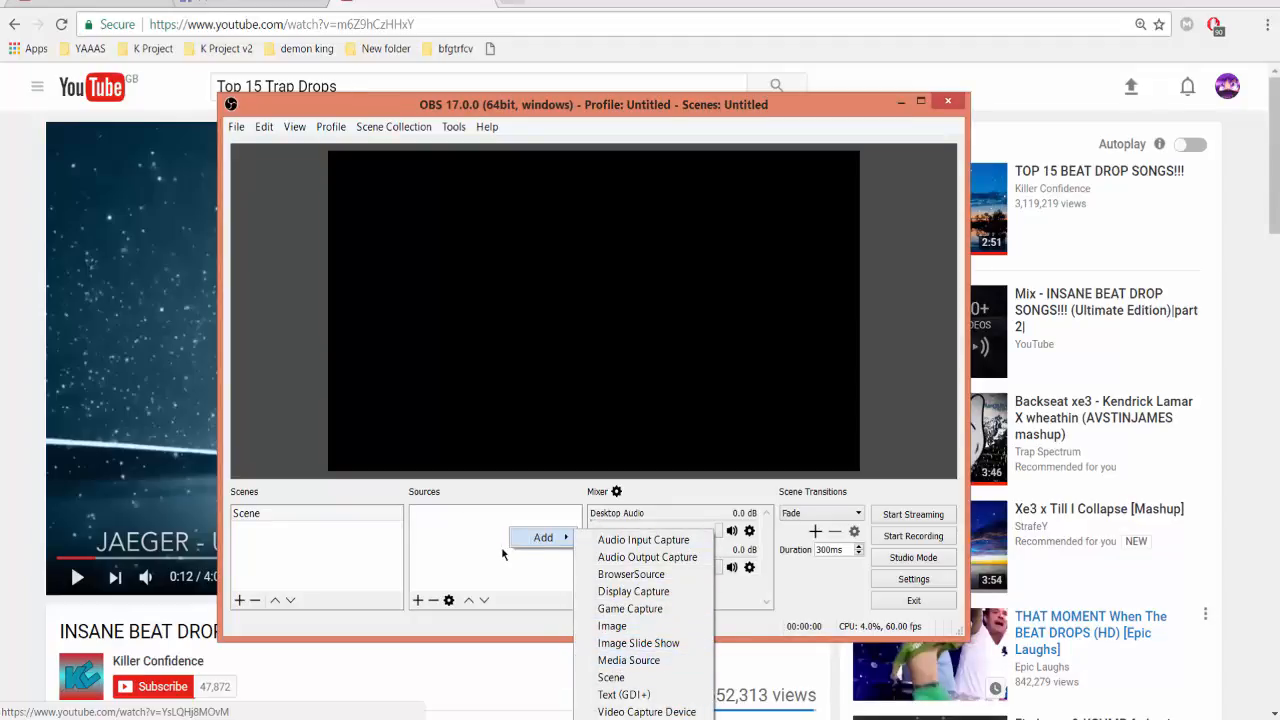
click(502, 521)
right_click(507, 511)
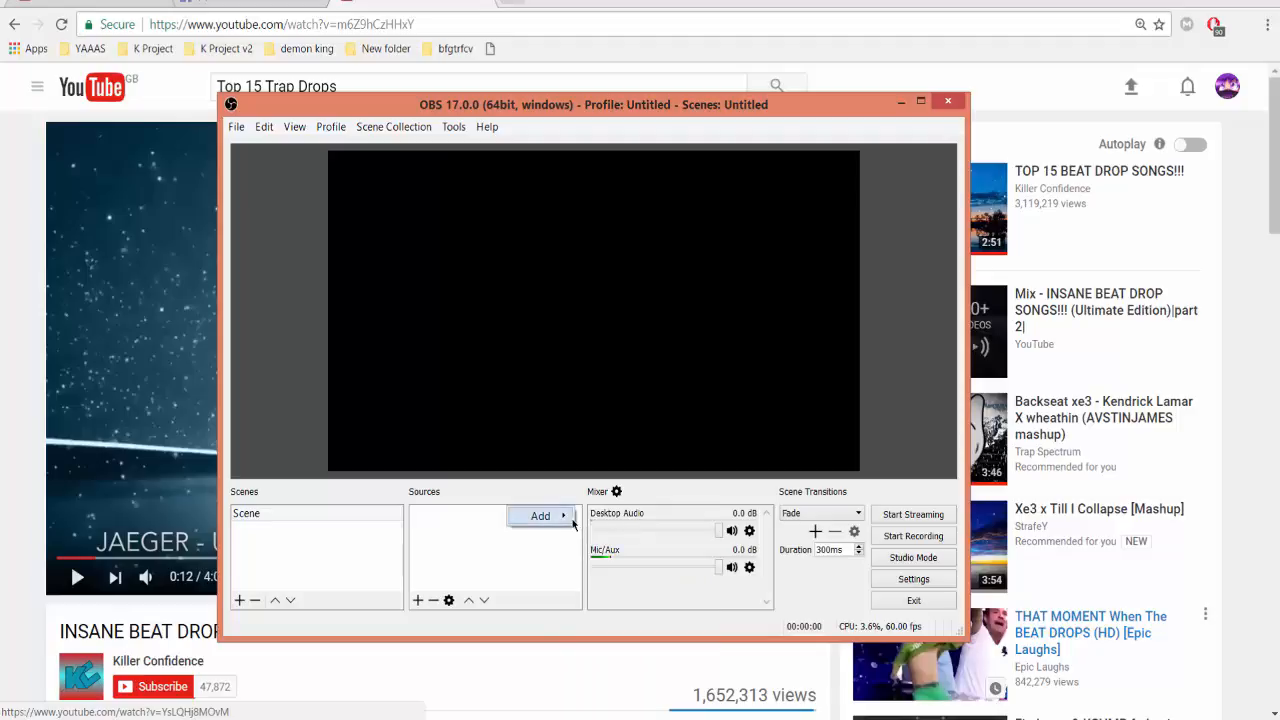
mouse_move(563, 517)
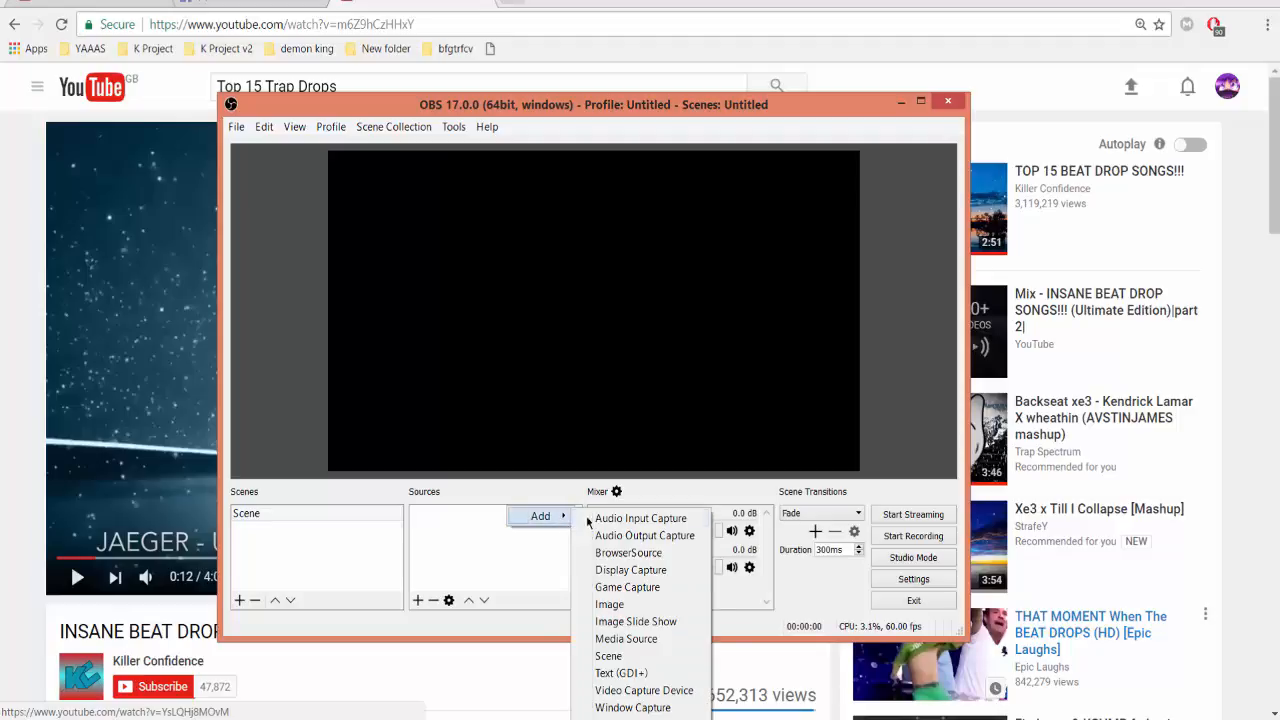
click(688, 536)
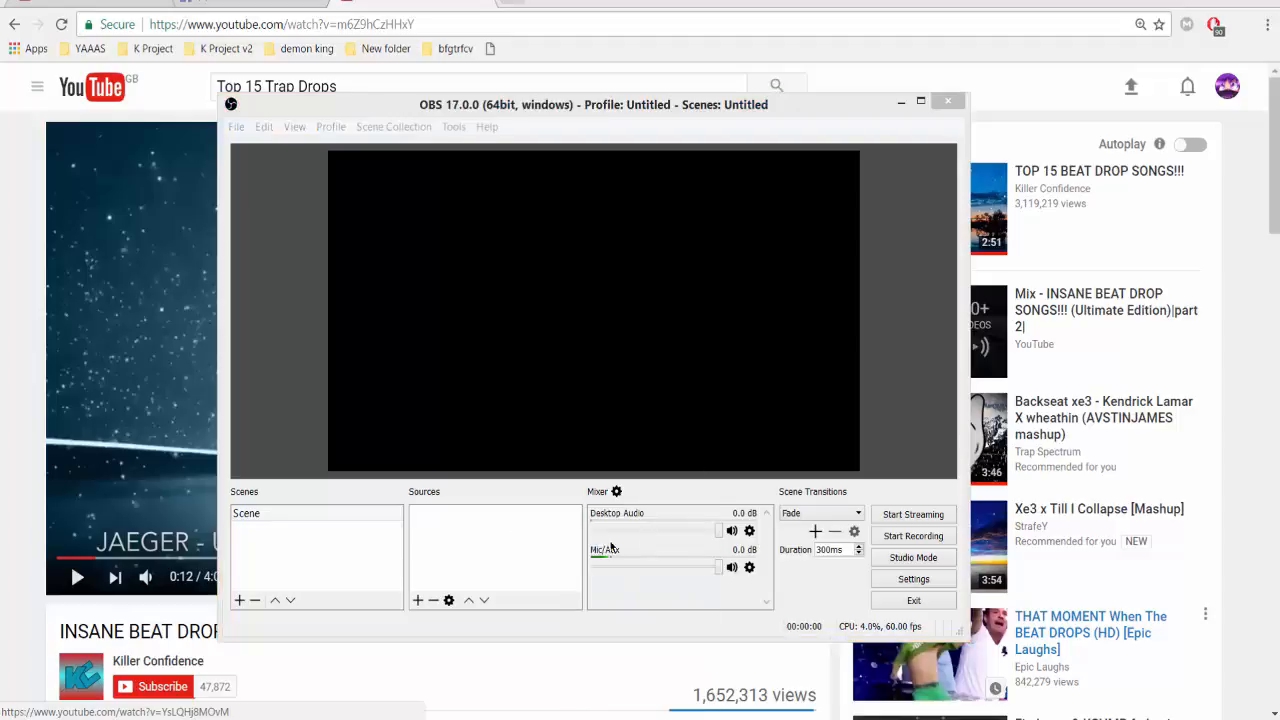
click(592, 472)
click(576, 459)
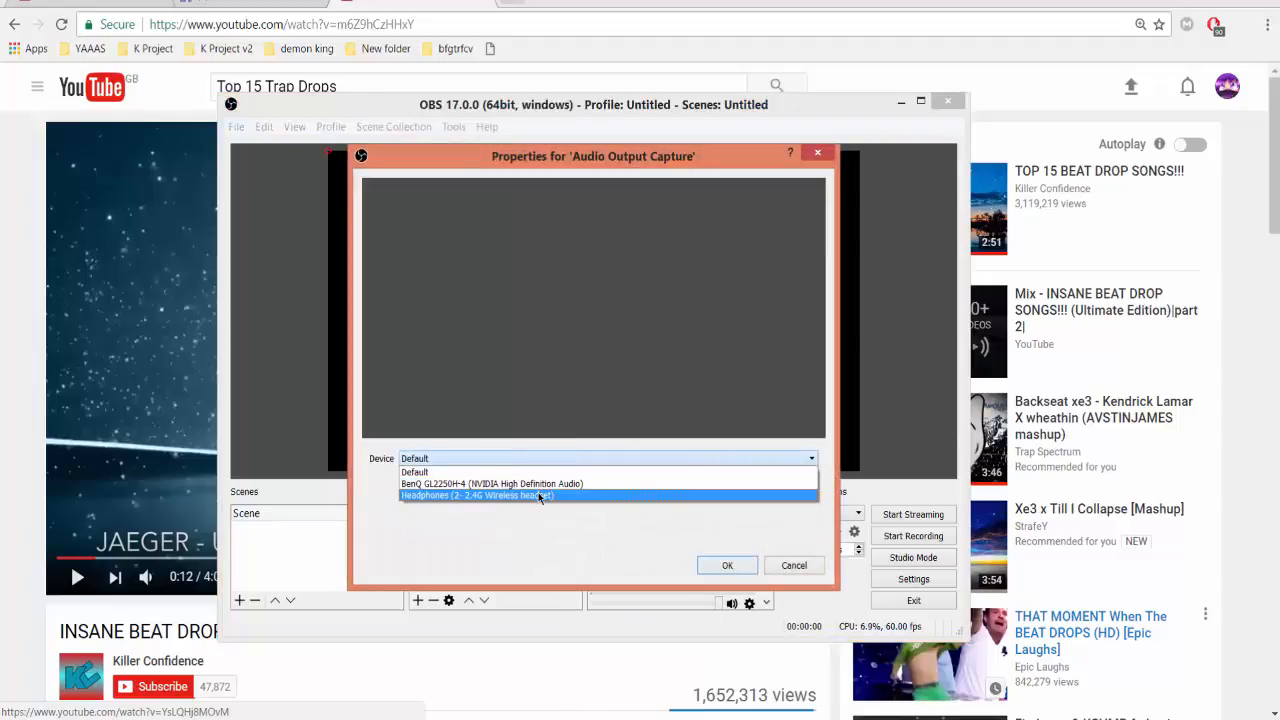
click(538, 496)
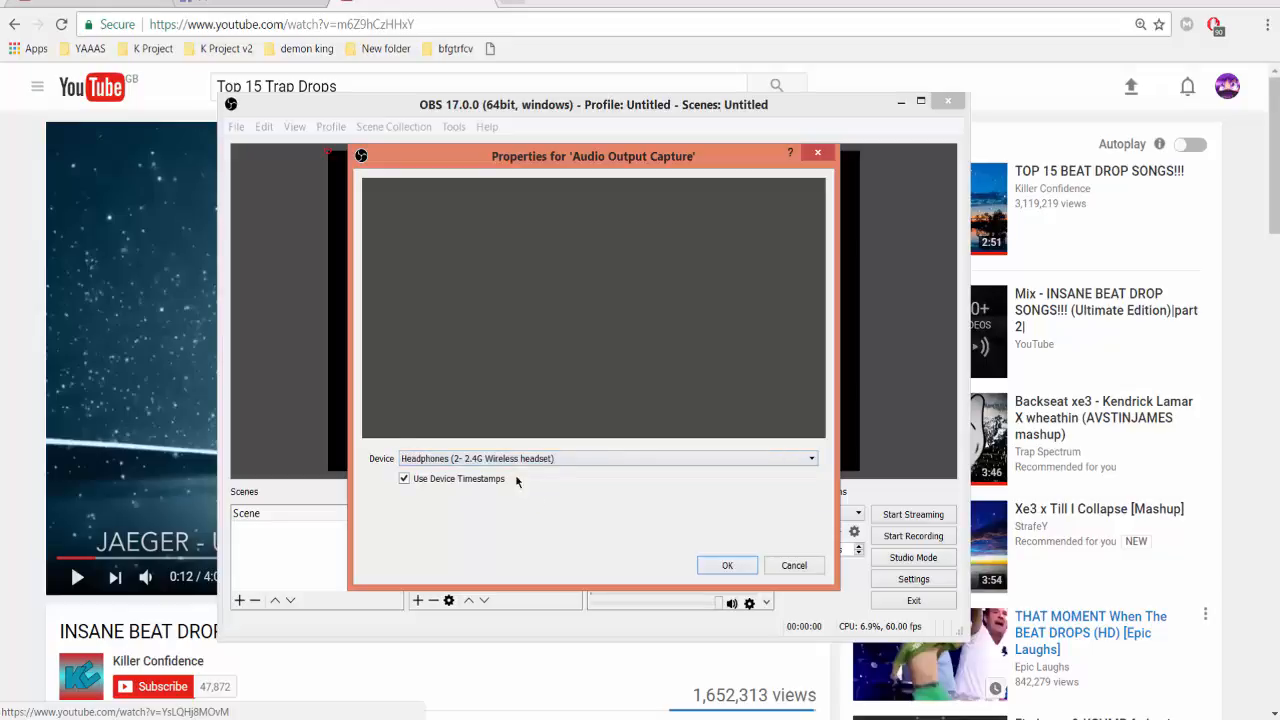
click(729, 565)
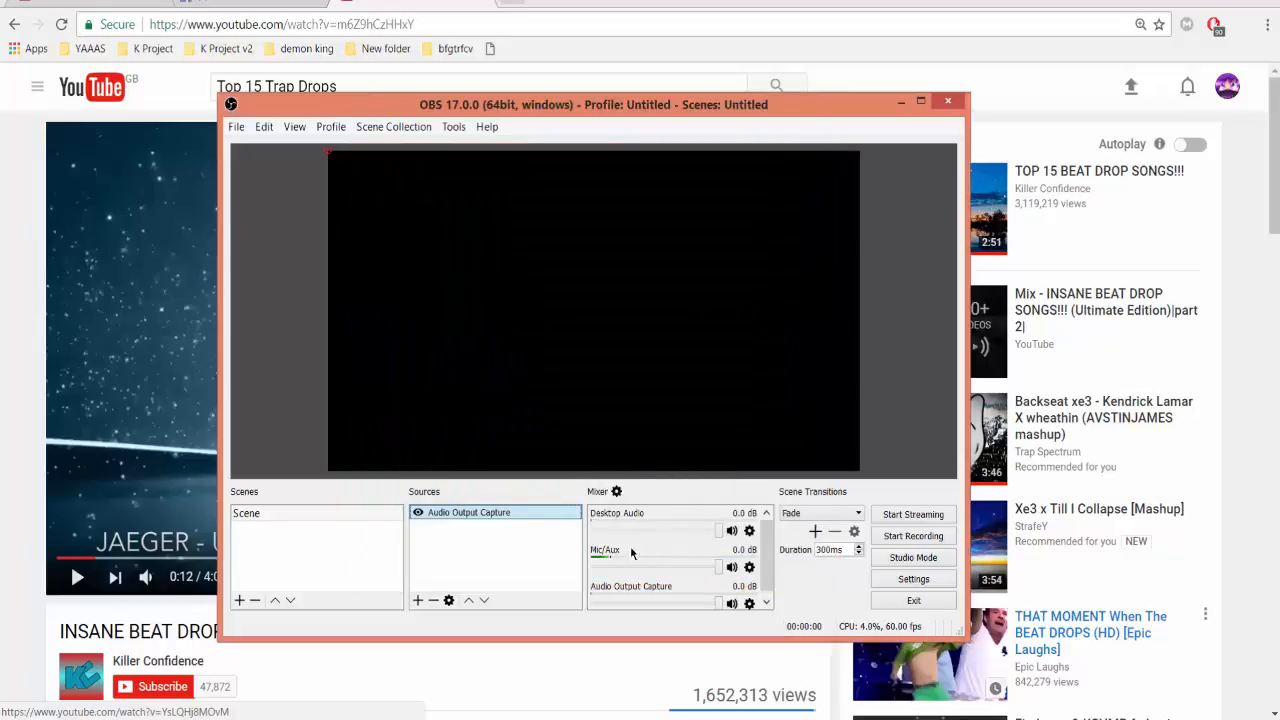
Step: Add an Audio Input Capture source and set its device to Microphone (2- 2.4G Wireless headset)
right_click(554, 544)
mouse_move(590, 548)
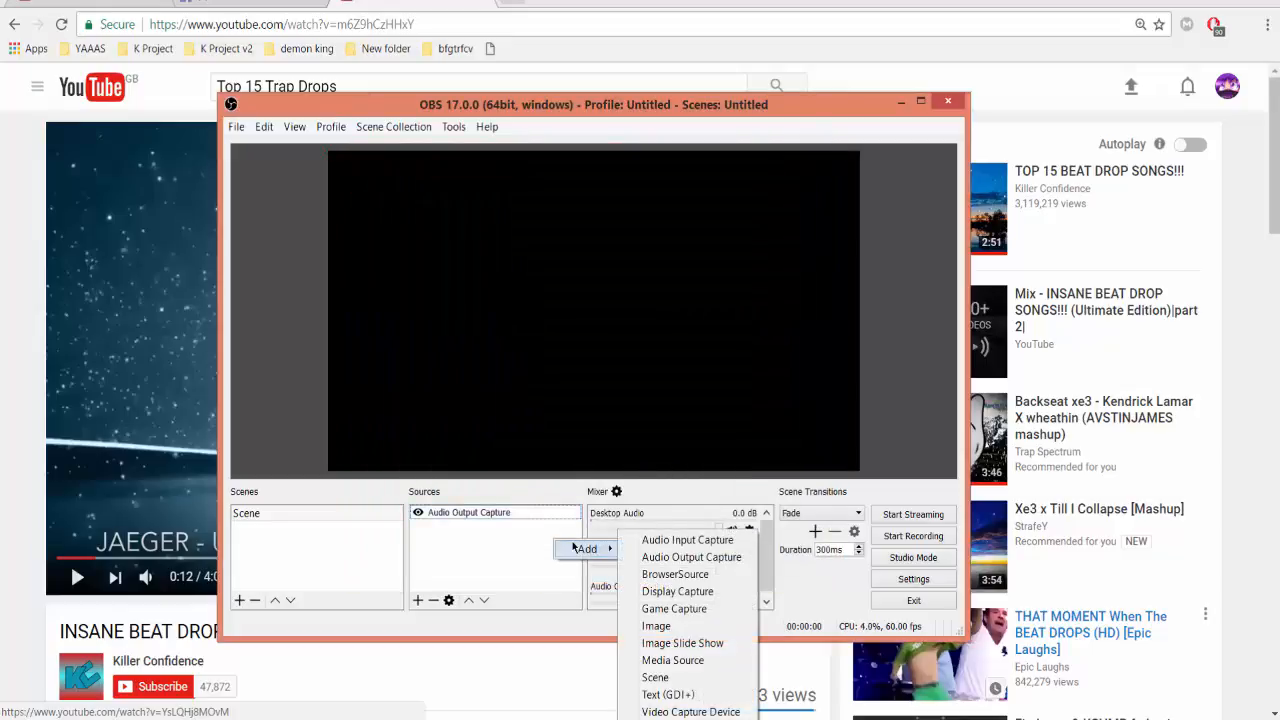
click(690, 541)
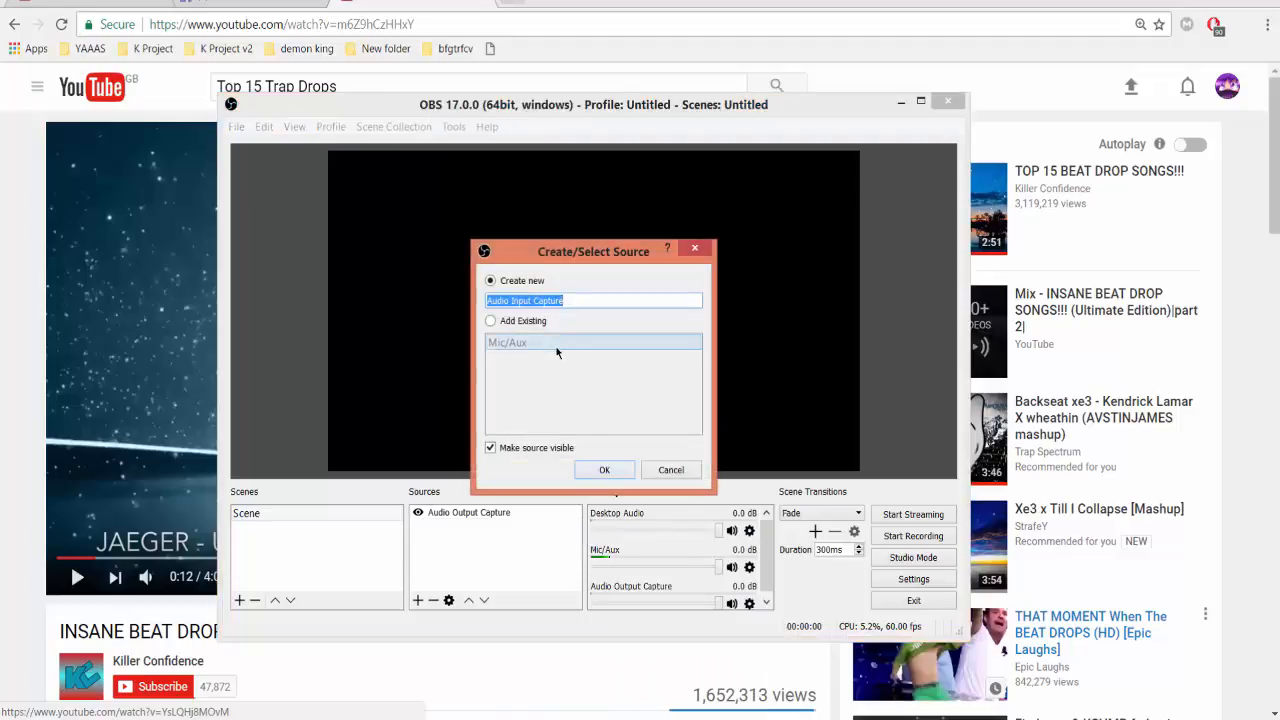
click(604, 470)
click(530, 459)
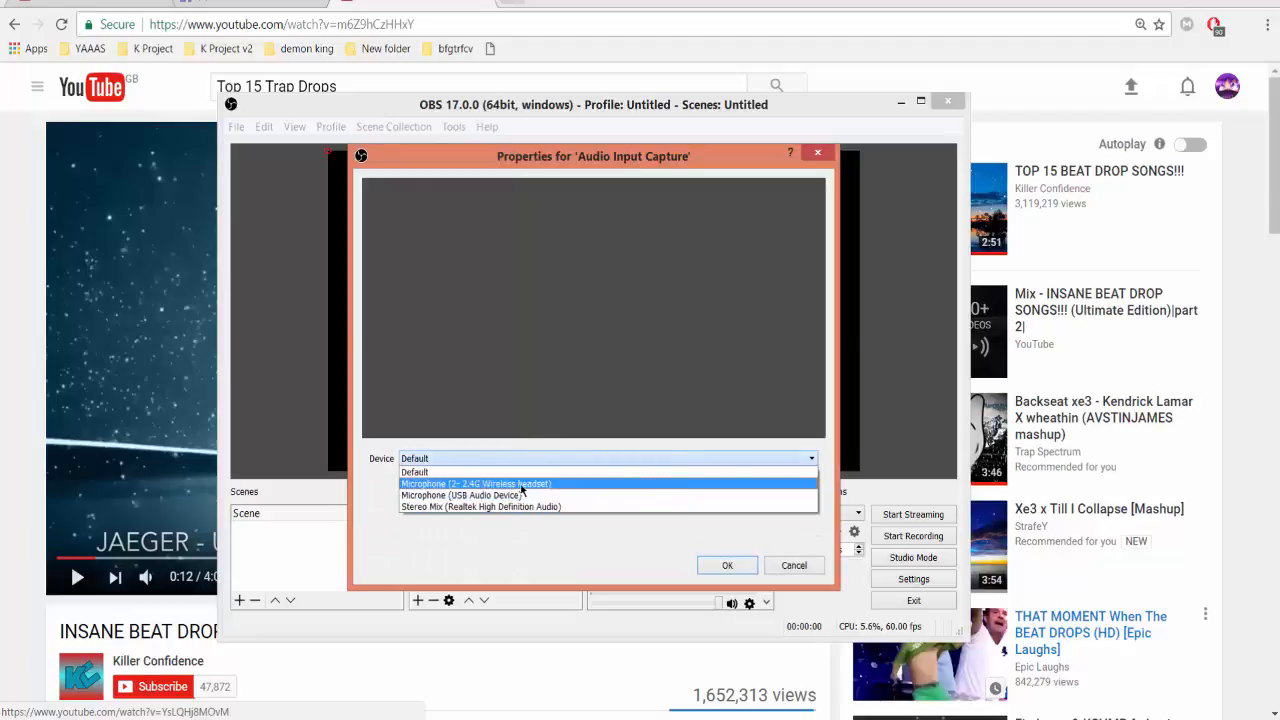
click(490, 486)
click(727, 565)
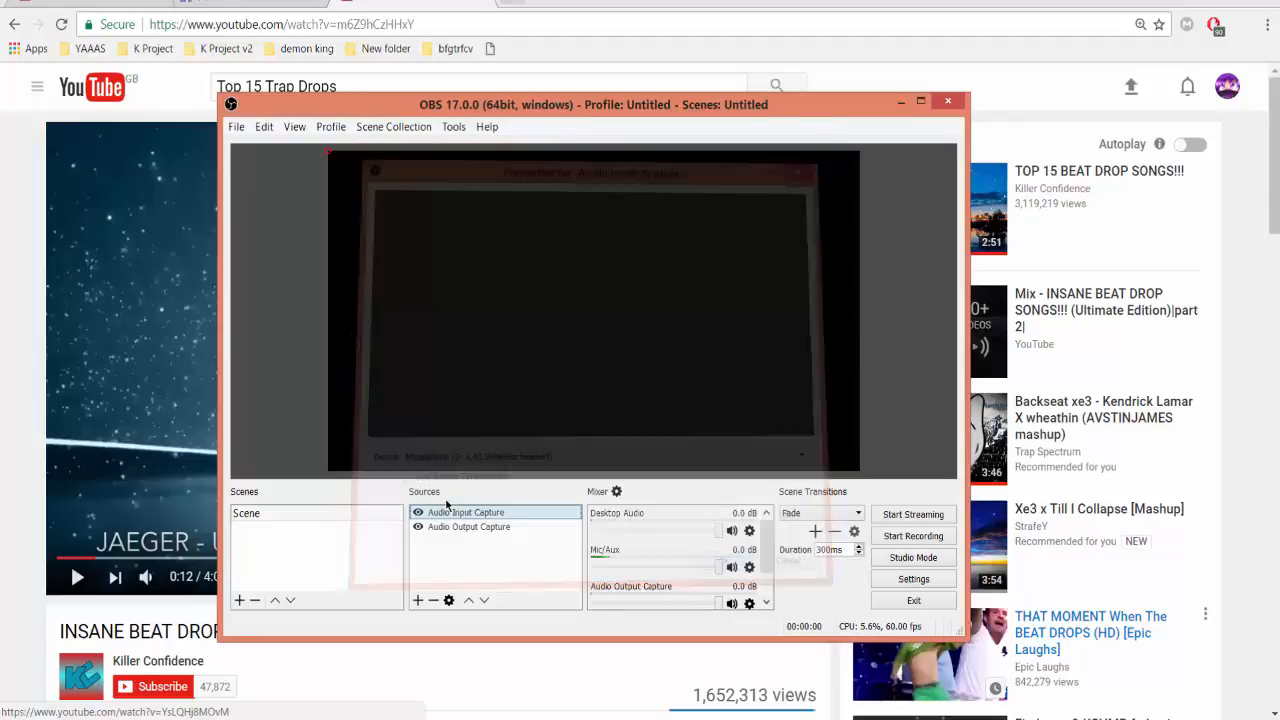
Step: Review the Audio Input Capture source's properties and close them without changes
click(478, 527)
click(479, 514)
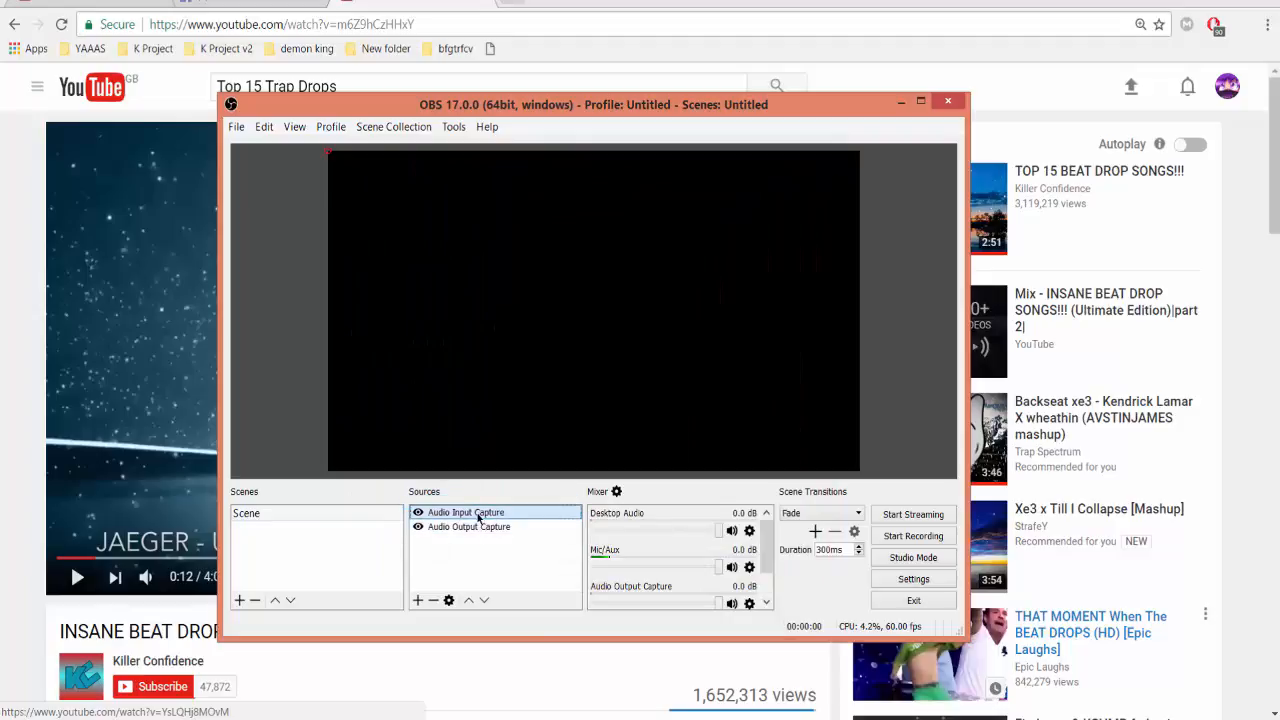
click(478, 526)
click(474, 511)
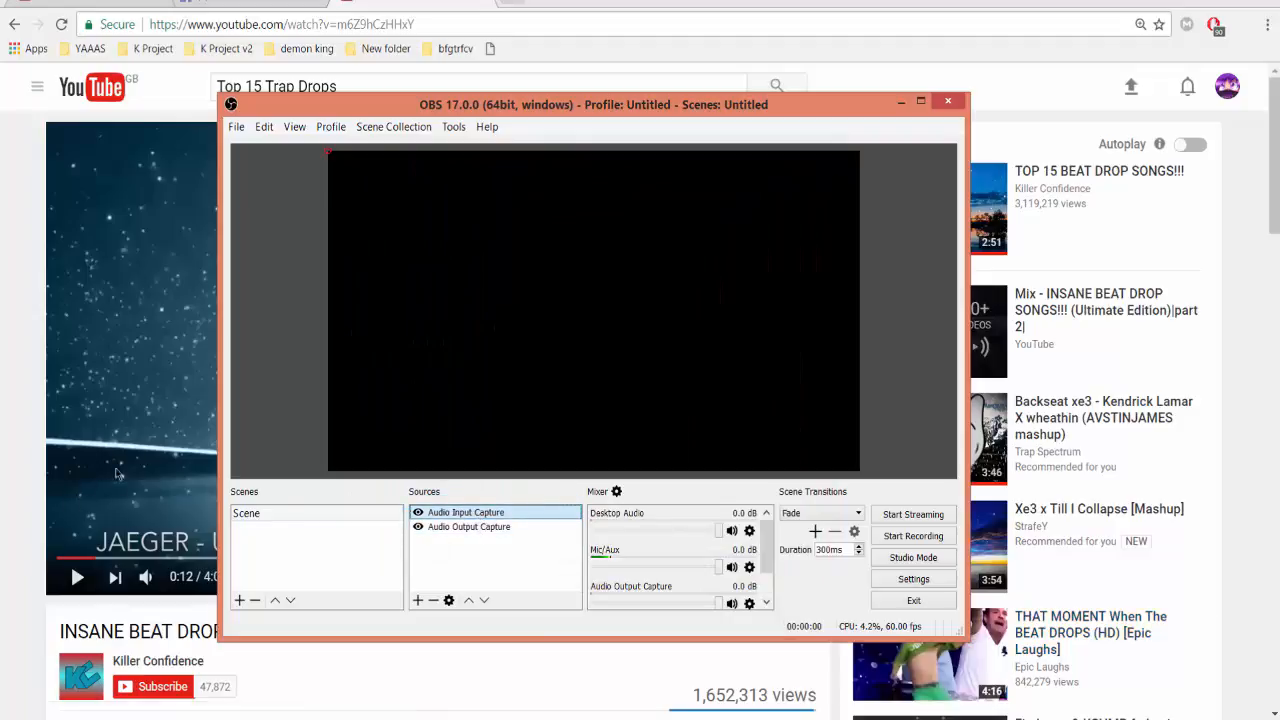
right_click(530, 518)
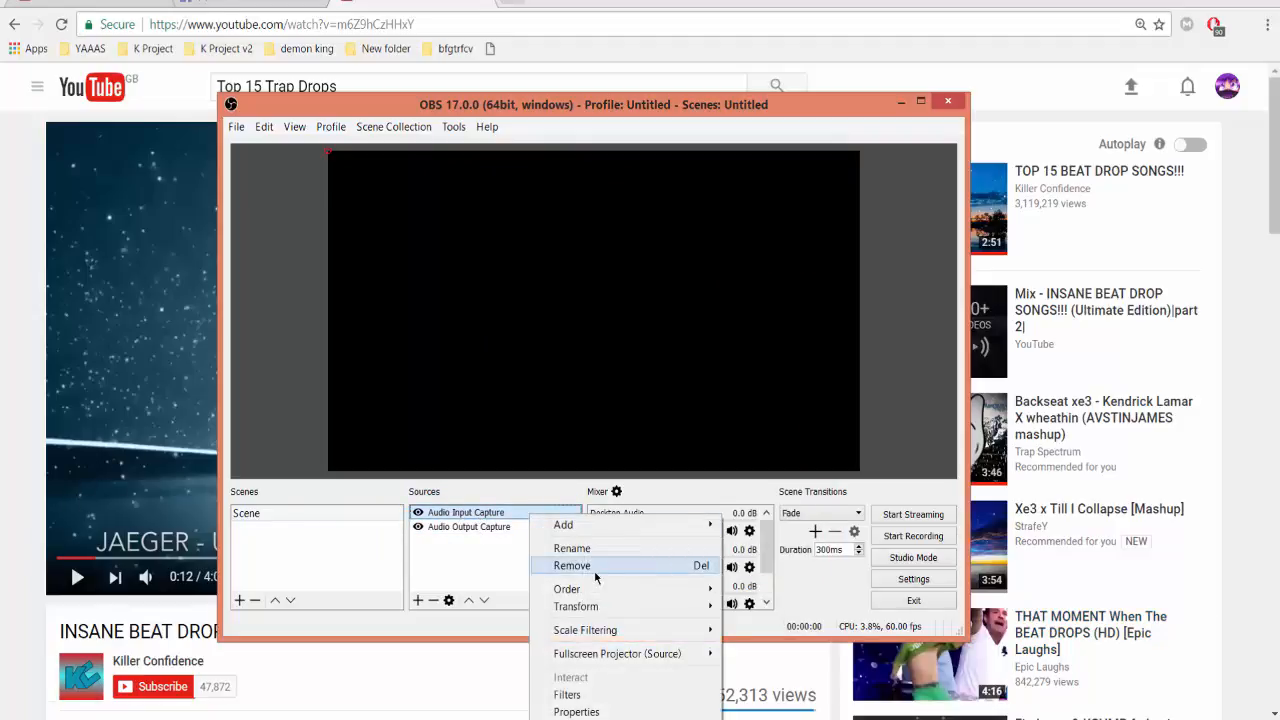
click(578, 711)
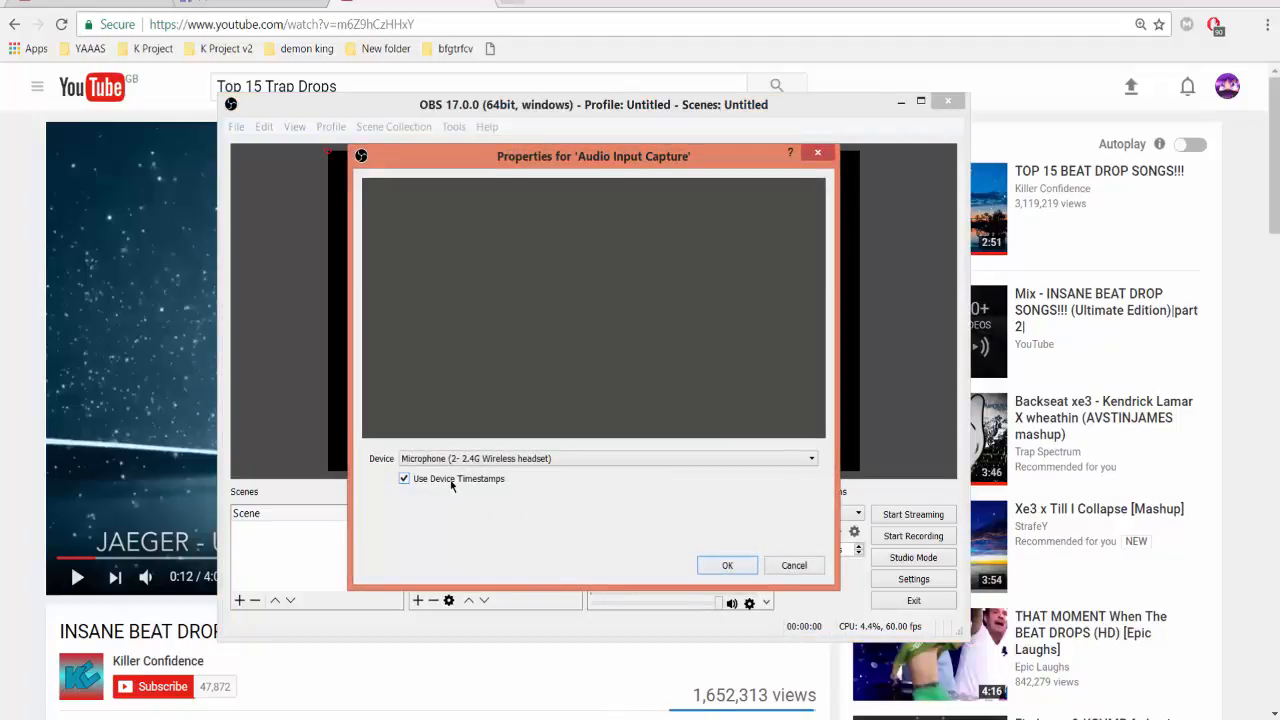
click(792, 566)
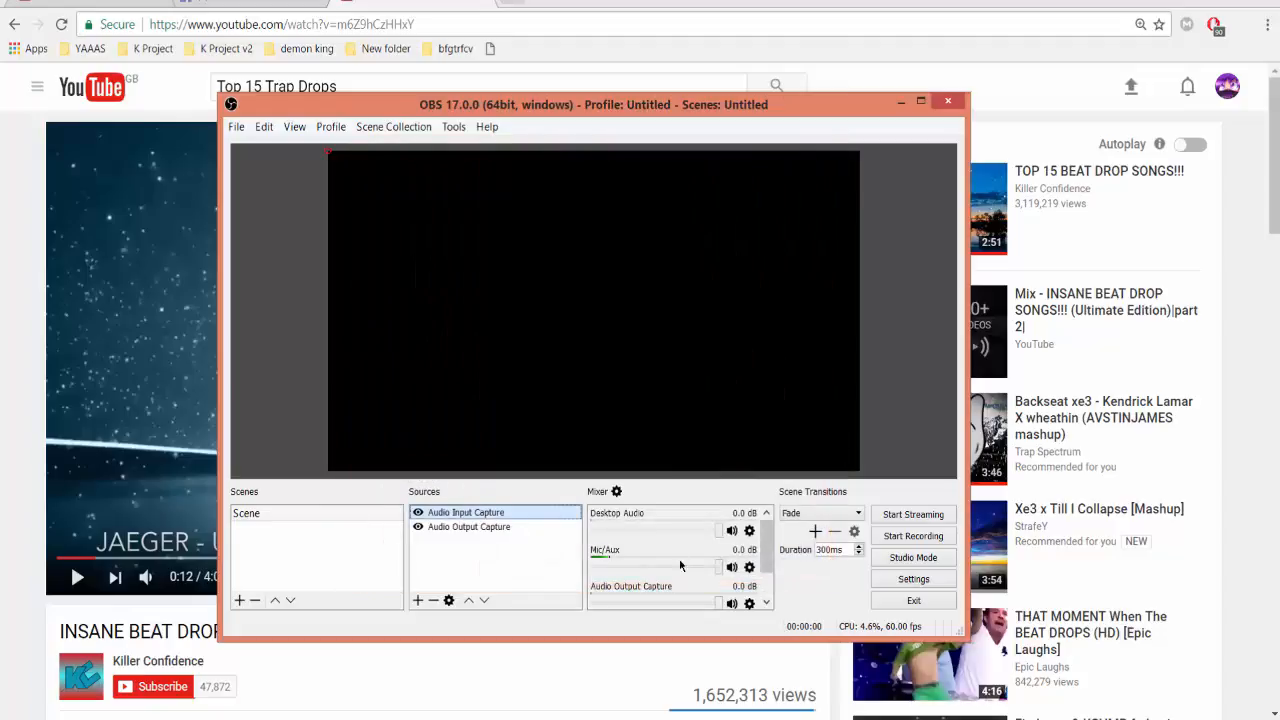
Step: Play the YouTube video in Chrome, check the audio capture levels in the OBS mixer, and return to OBS with the video paused
scroll(688, 567, down, 4)
scroll(771, 541, down, 2)
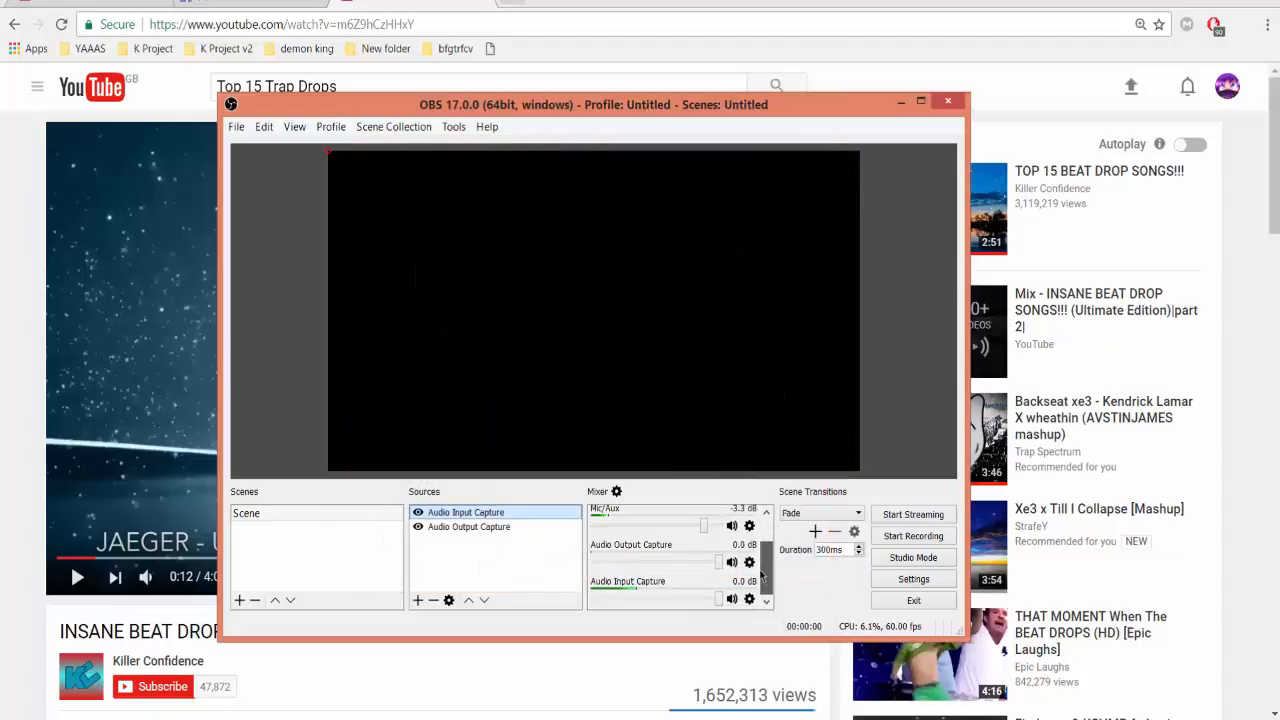
click(97, 413)
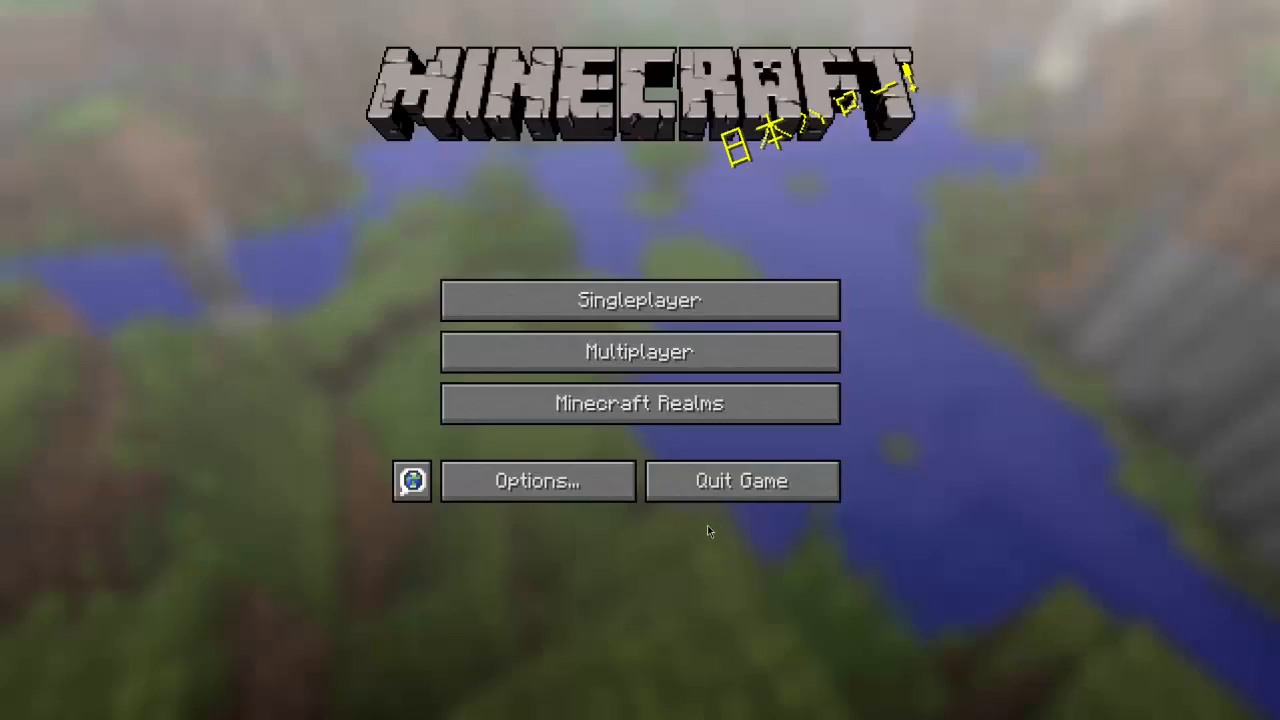
key(alt+Tab)
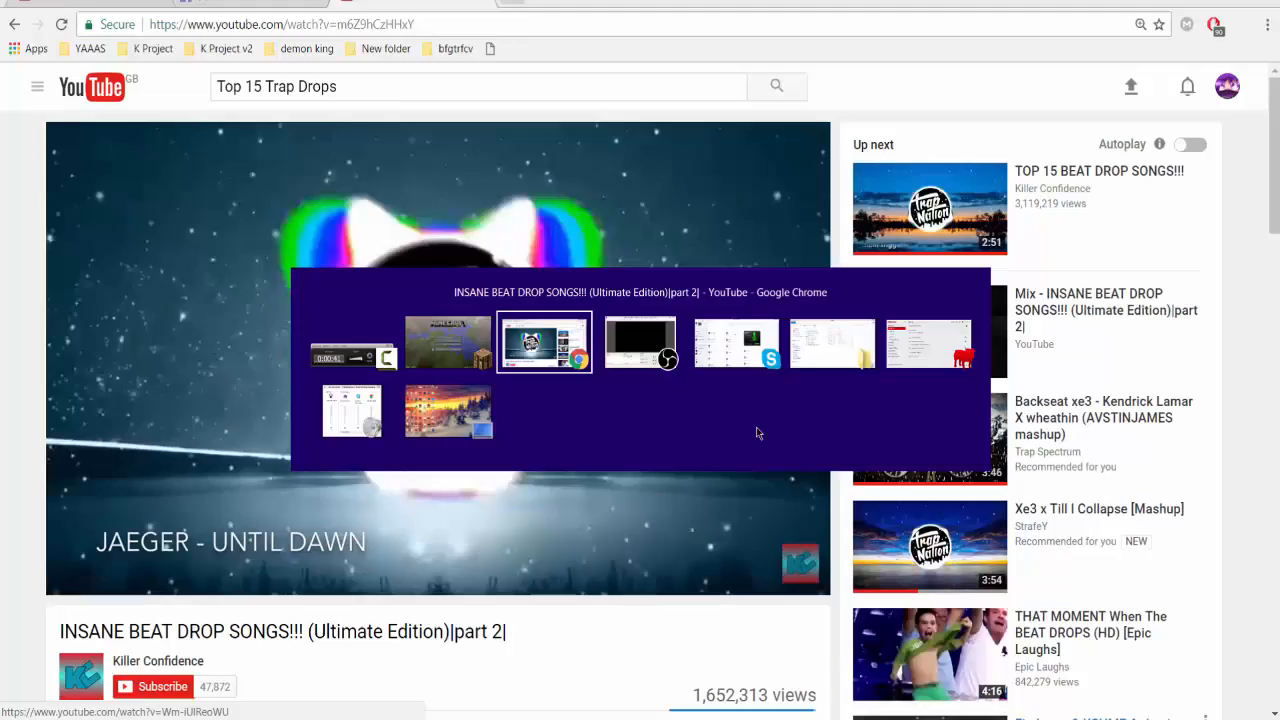
click(1016, 717)
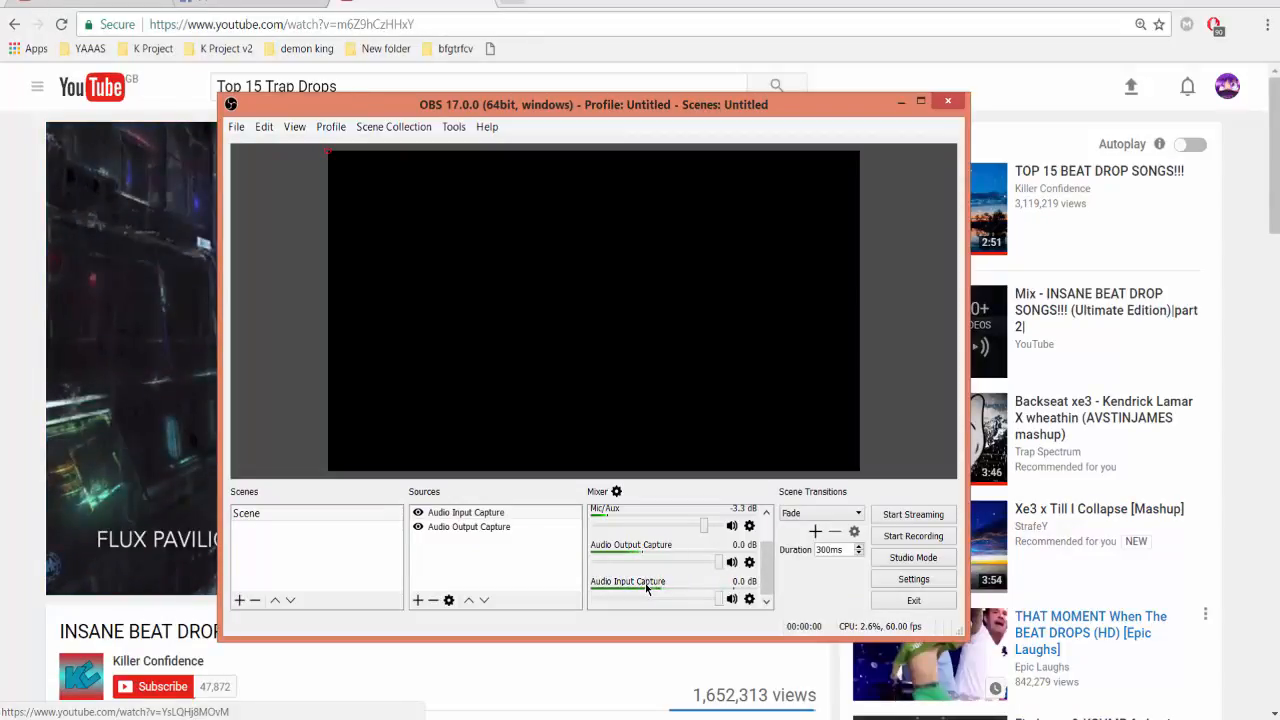
click(185, 439)
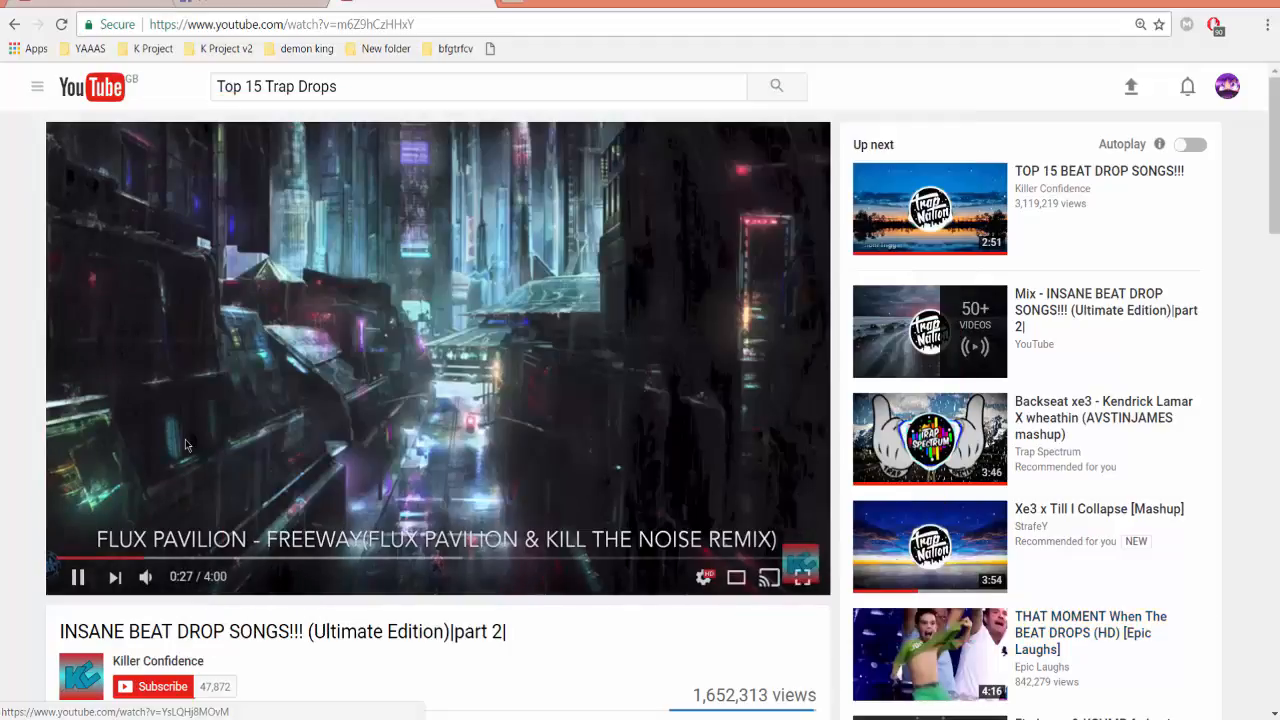
key(alt+Tab)
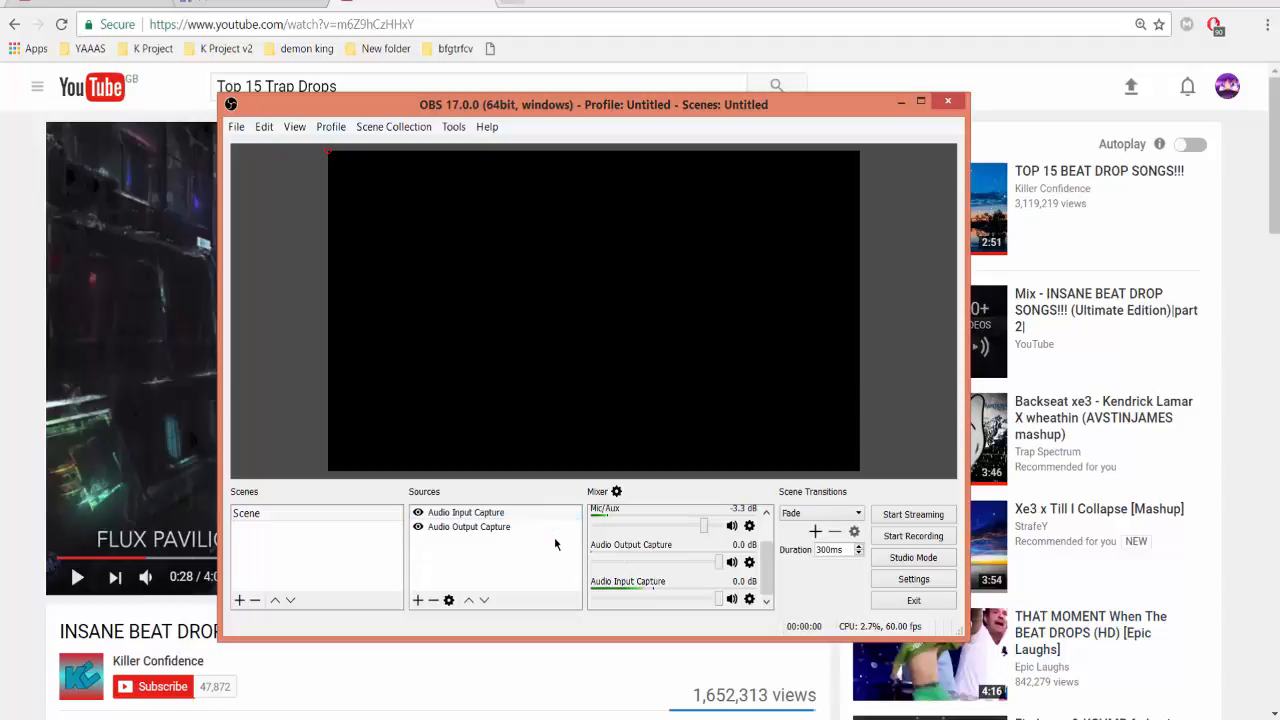
Step: Add a Display Capture source for Display 0: 1920x1080 with Capture Cursor enabled, and remove it from the scene
drag(548, 513, 559, 538)
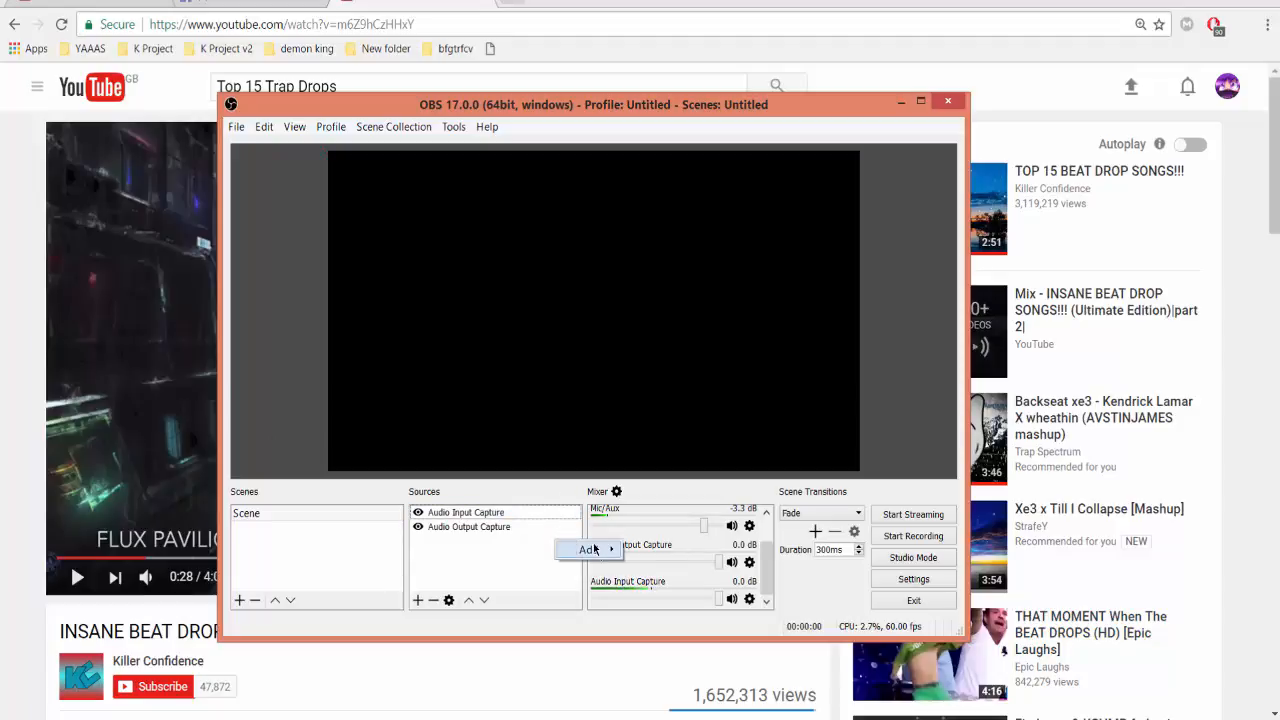
mouse_move(600, 551)
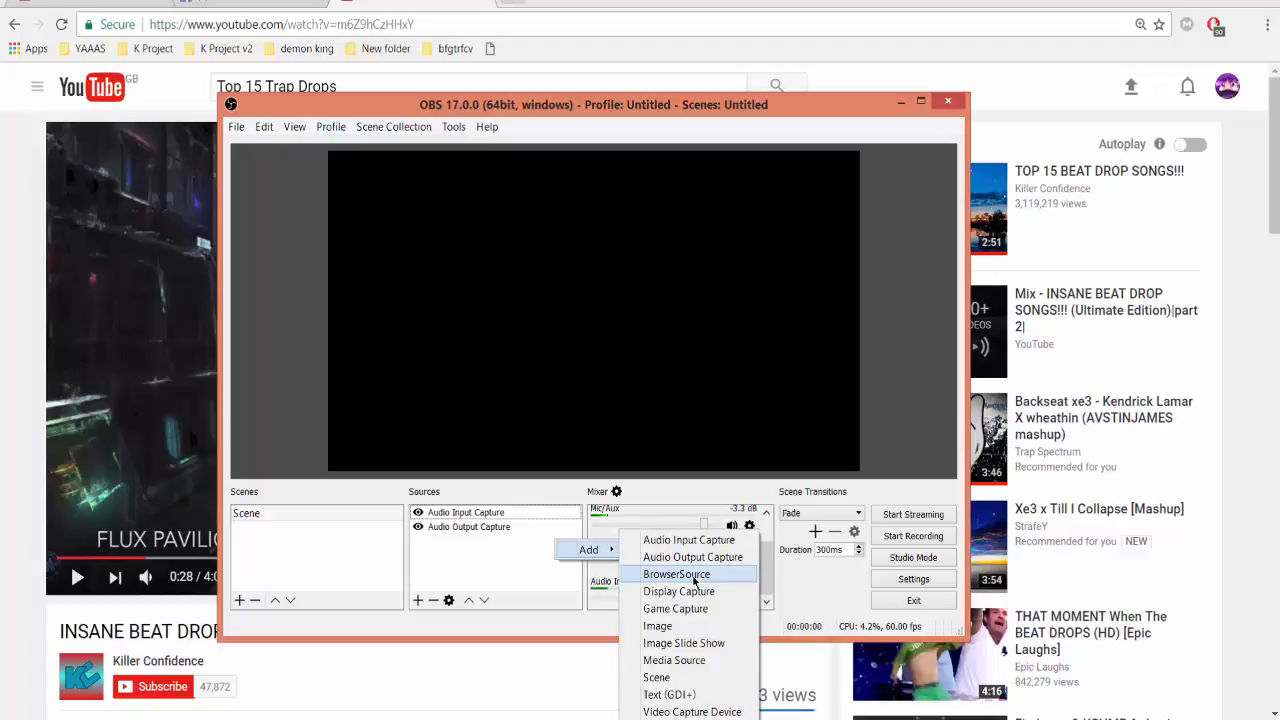
click(702, 592)
click(620, 478)
click(604, 470)
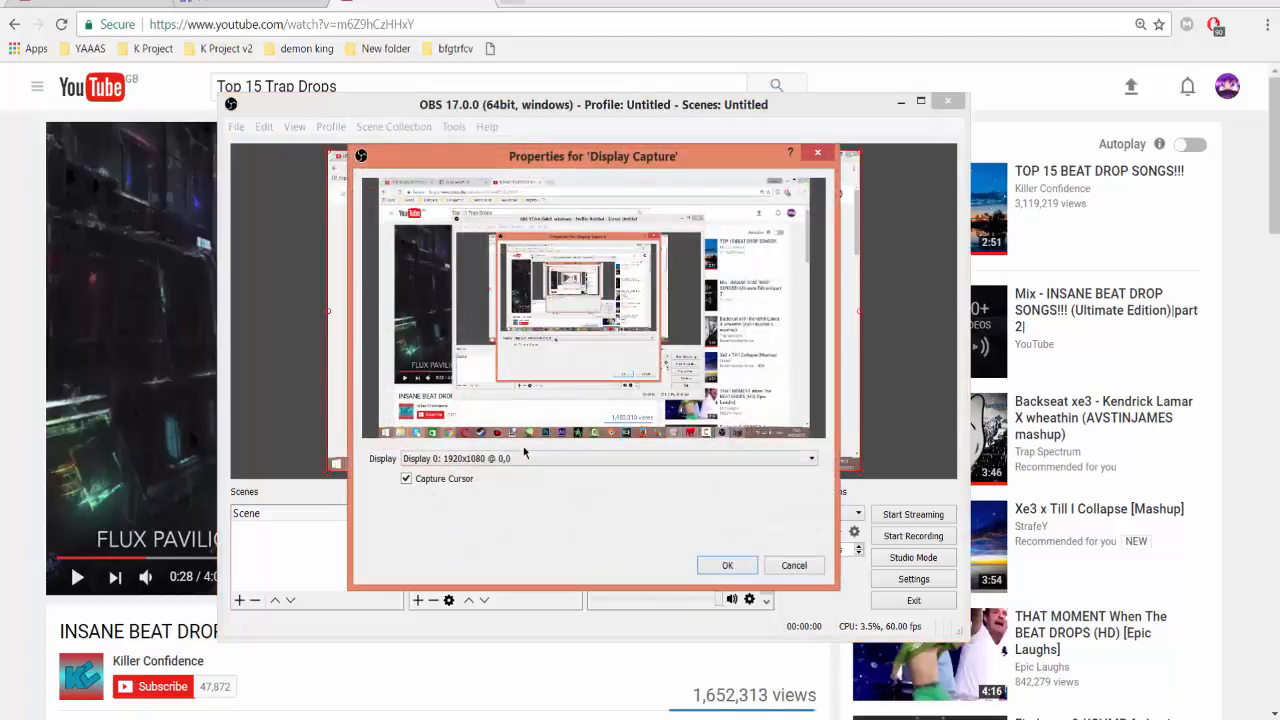
drag(593, 156, 545, 164)
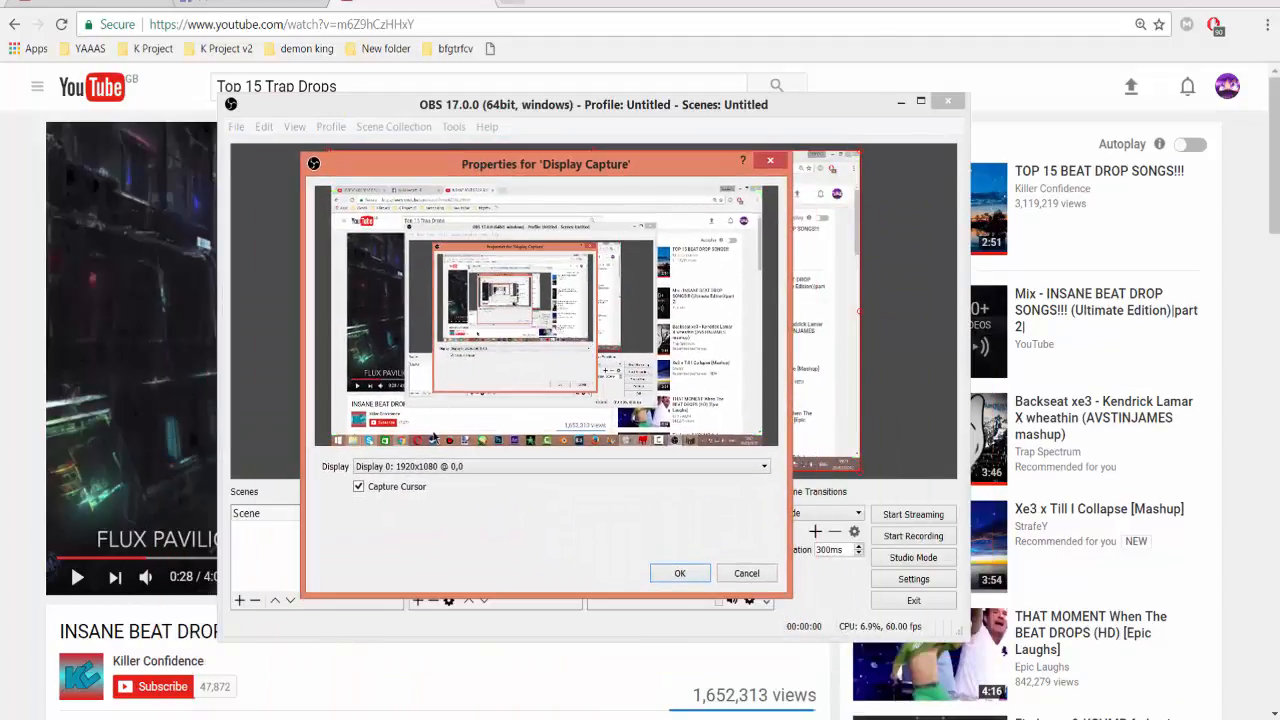
click(455, 469)
click(455, 469)
click(679, 573)
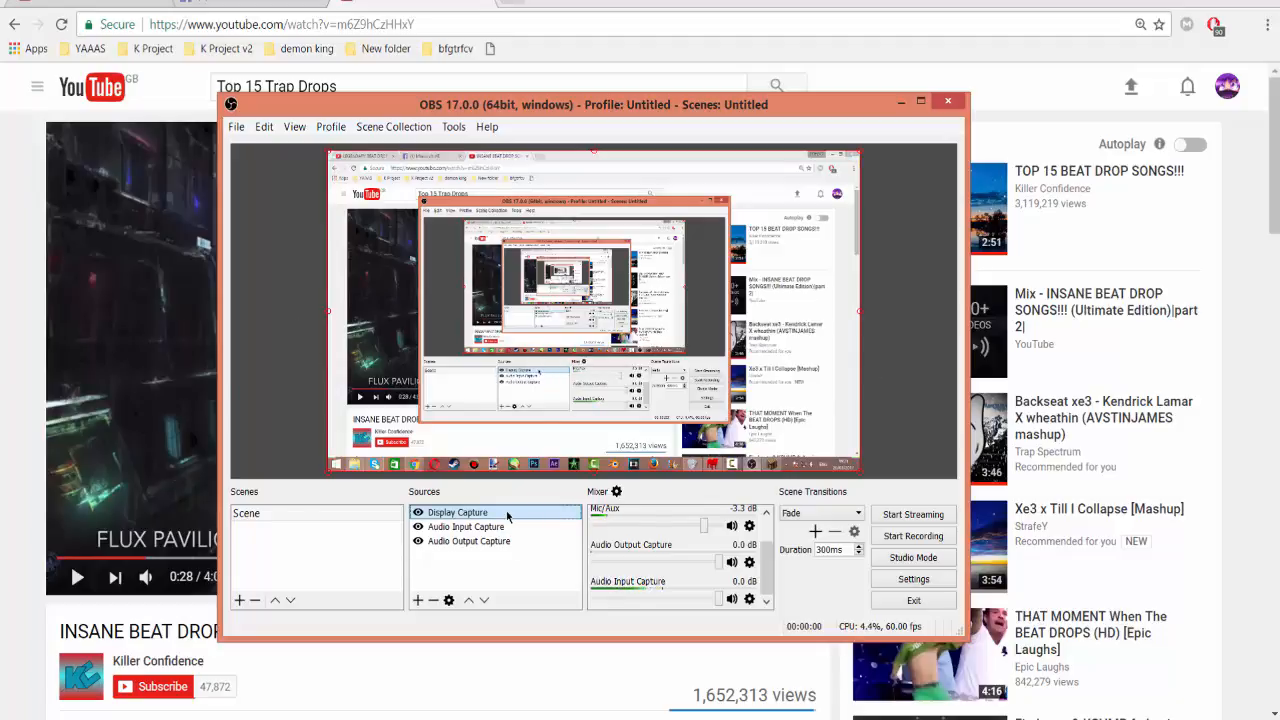
key(Delete)
click(614, 400)
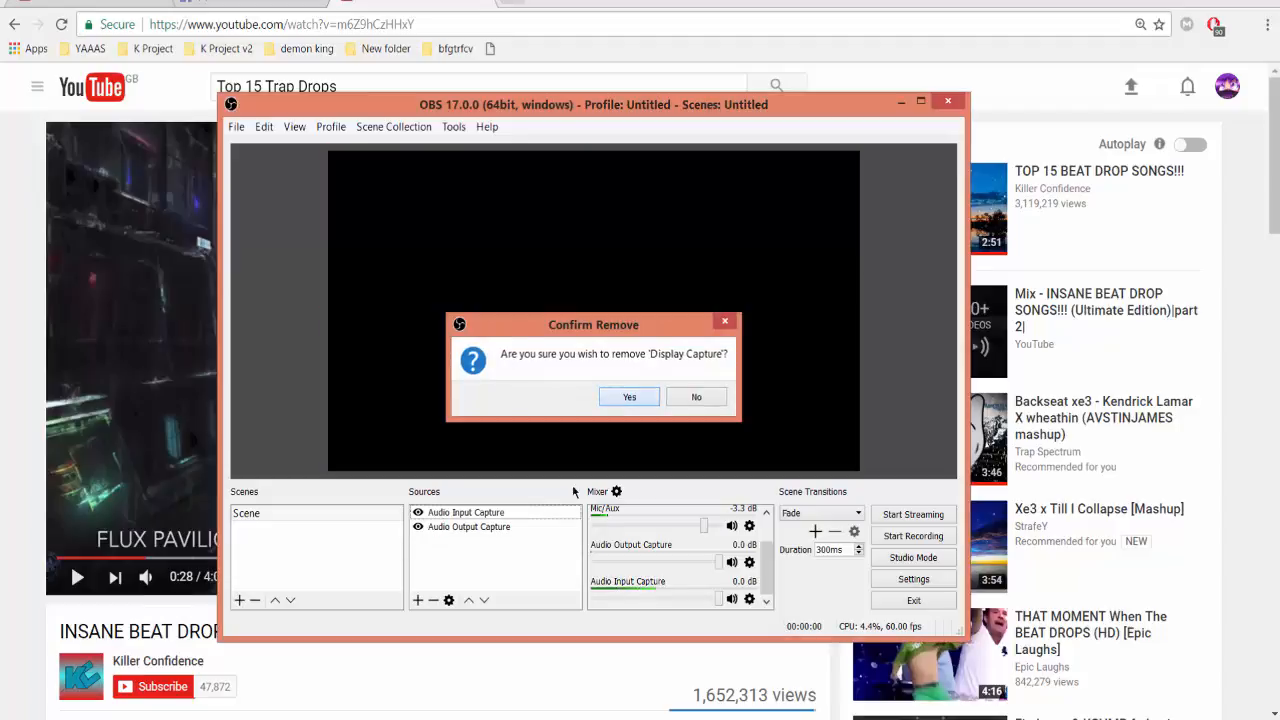
Step: Add a new Image source to the scene
right_click(469, 562)
mouse_move(485, 571)
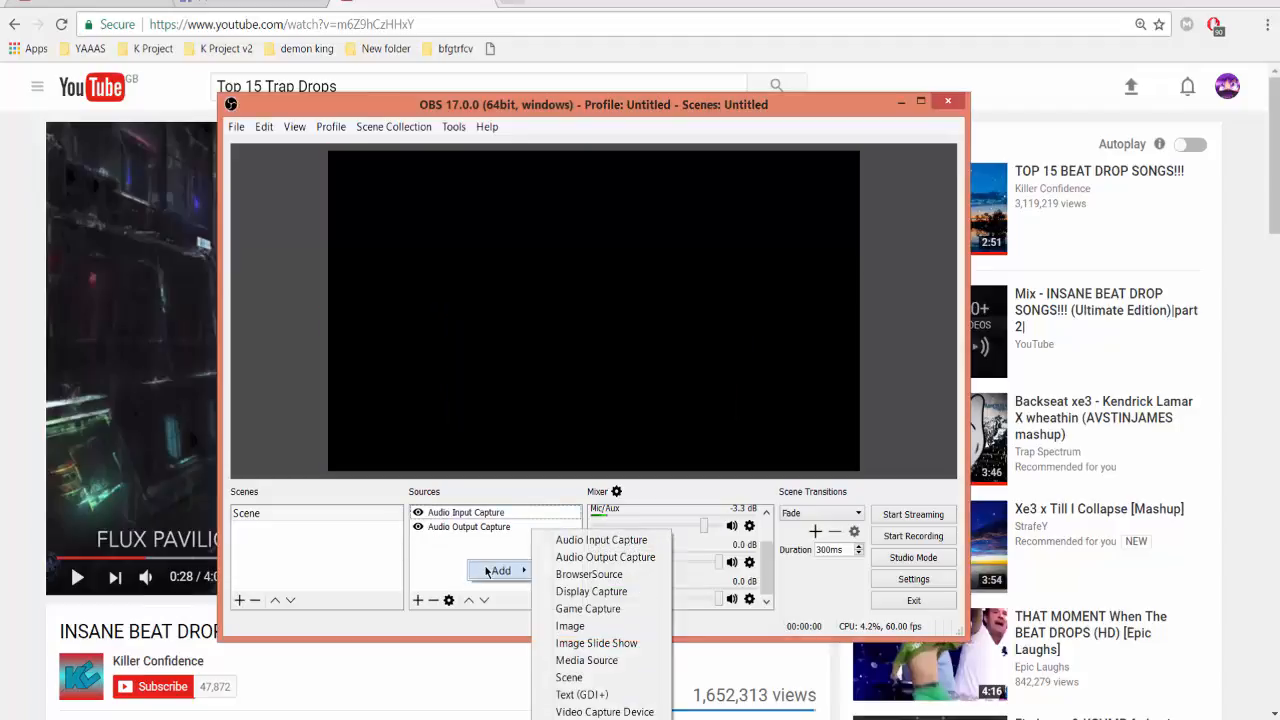
click(612, 628)
click(603, 474)
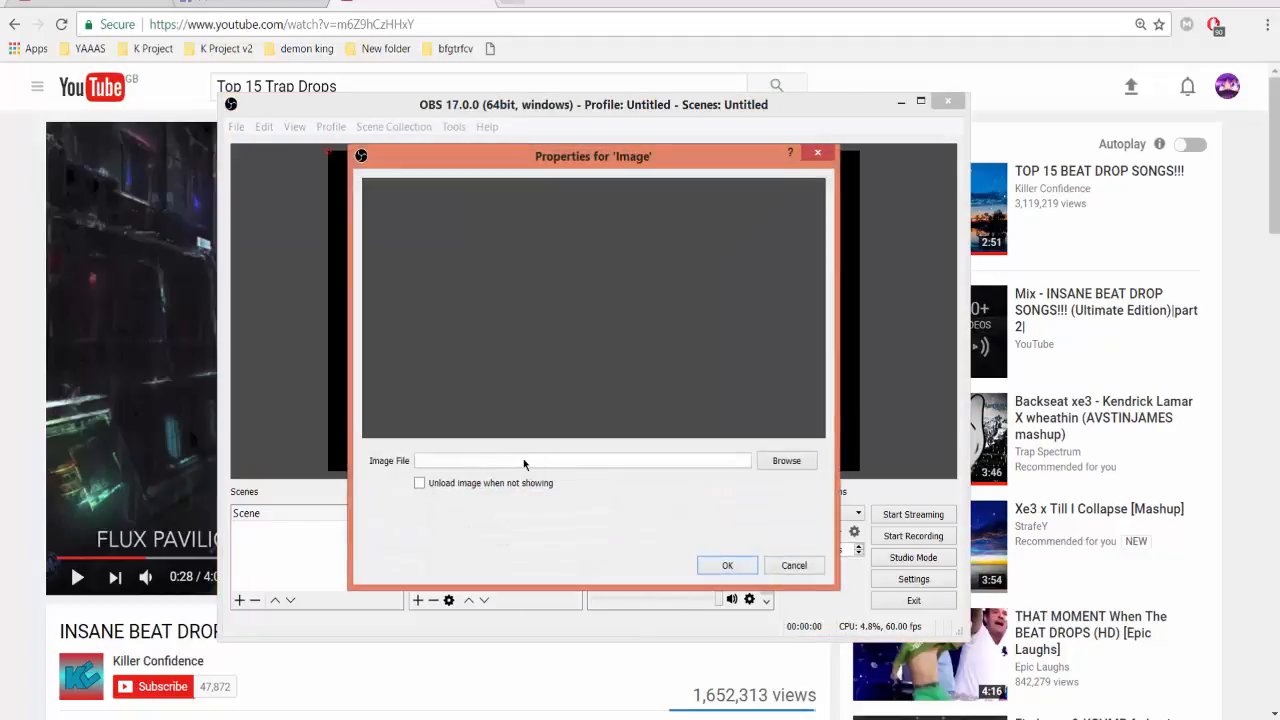
Step: Load strafe.png from the Desktop folder as the Image source's file and accept the properties
click(787, 462)
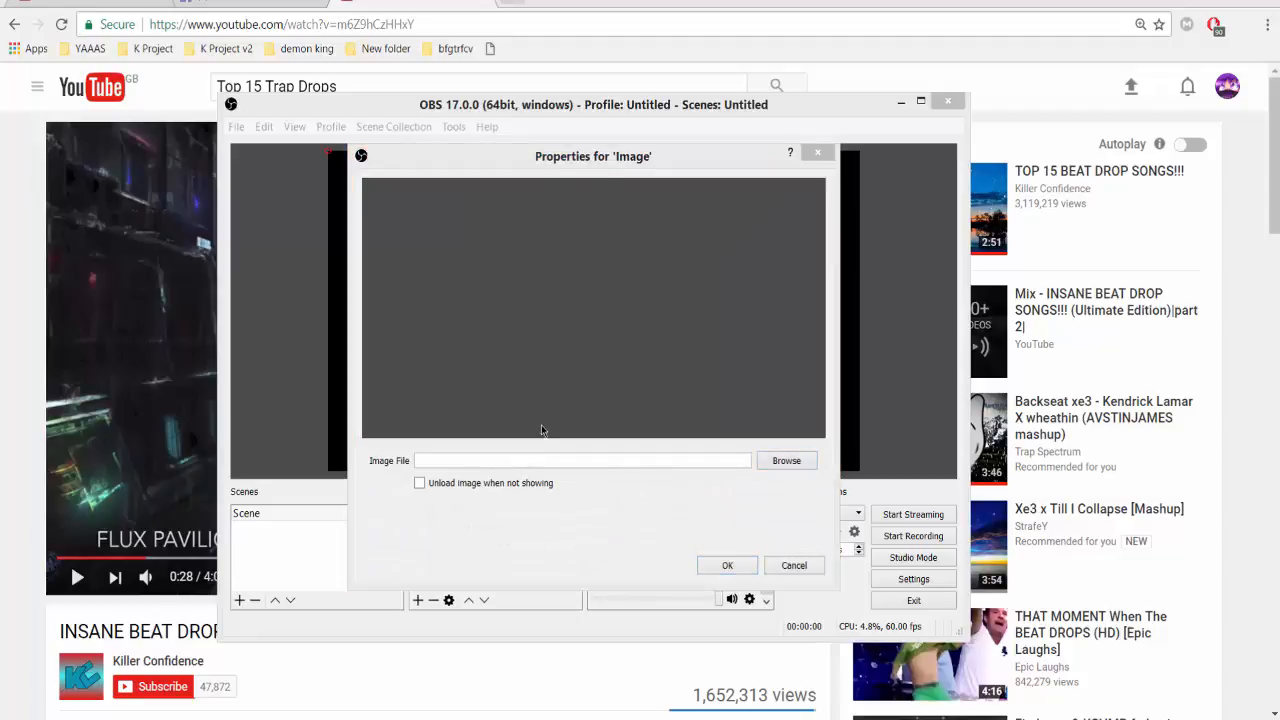
click(417, 360)
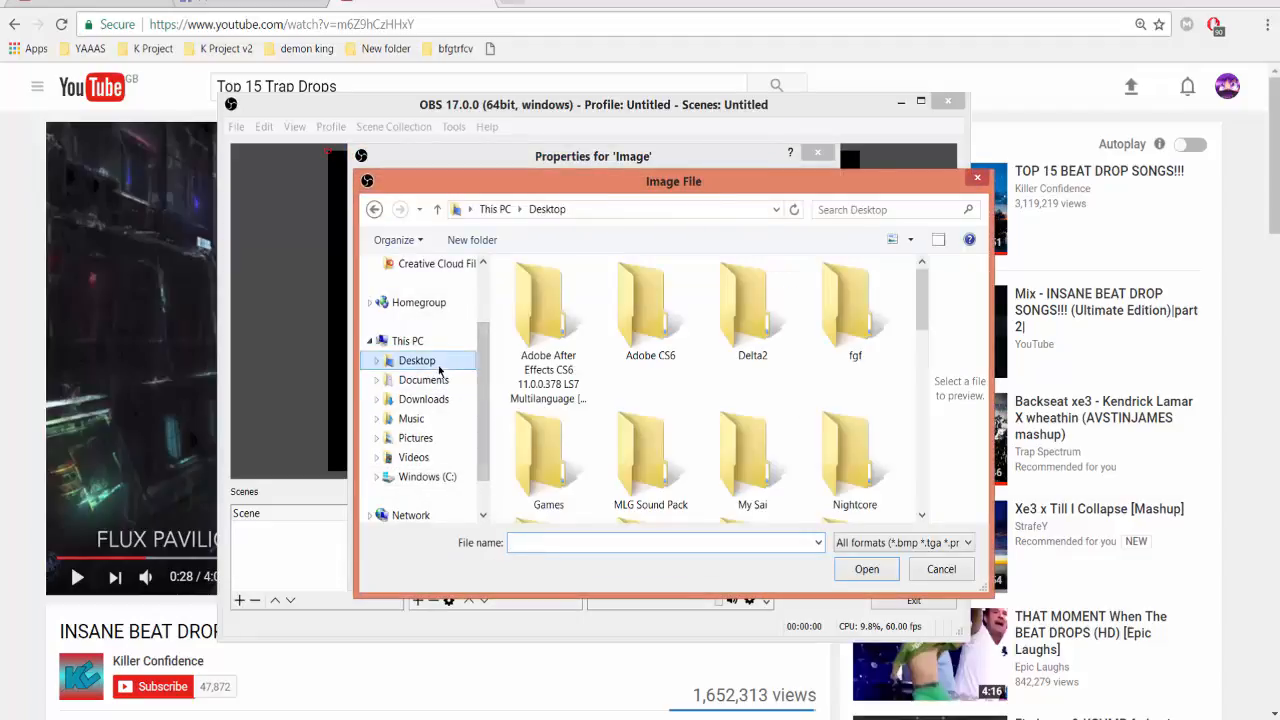
drag(925, 324, 927, 386)
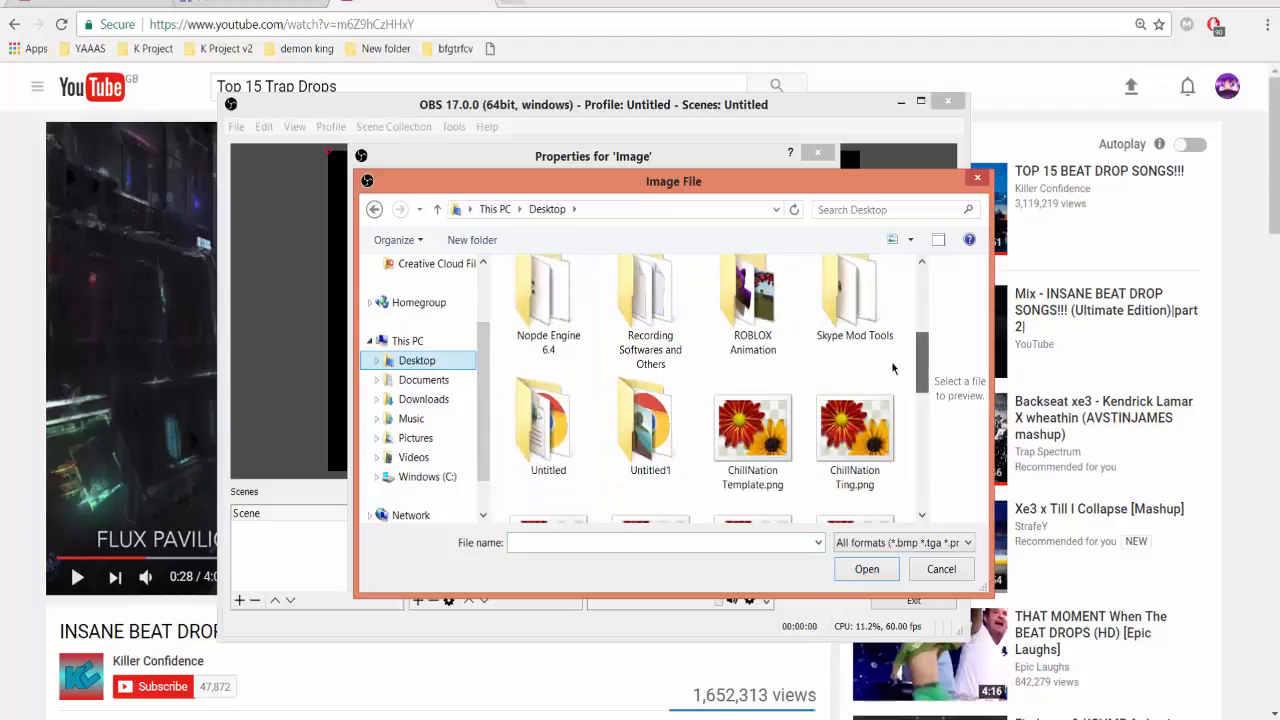
click(850, 308)
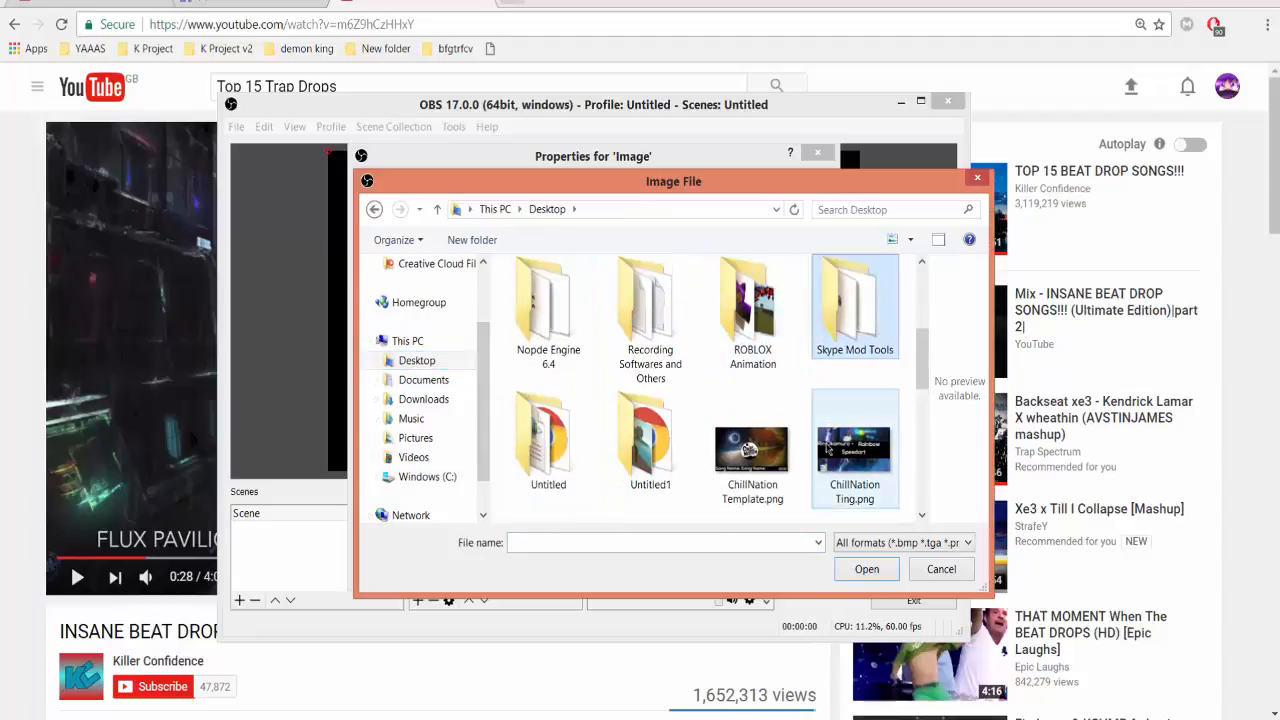
key(s)
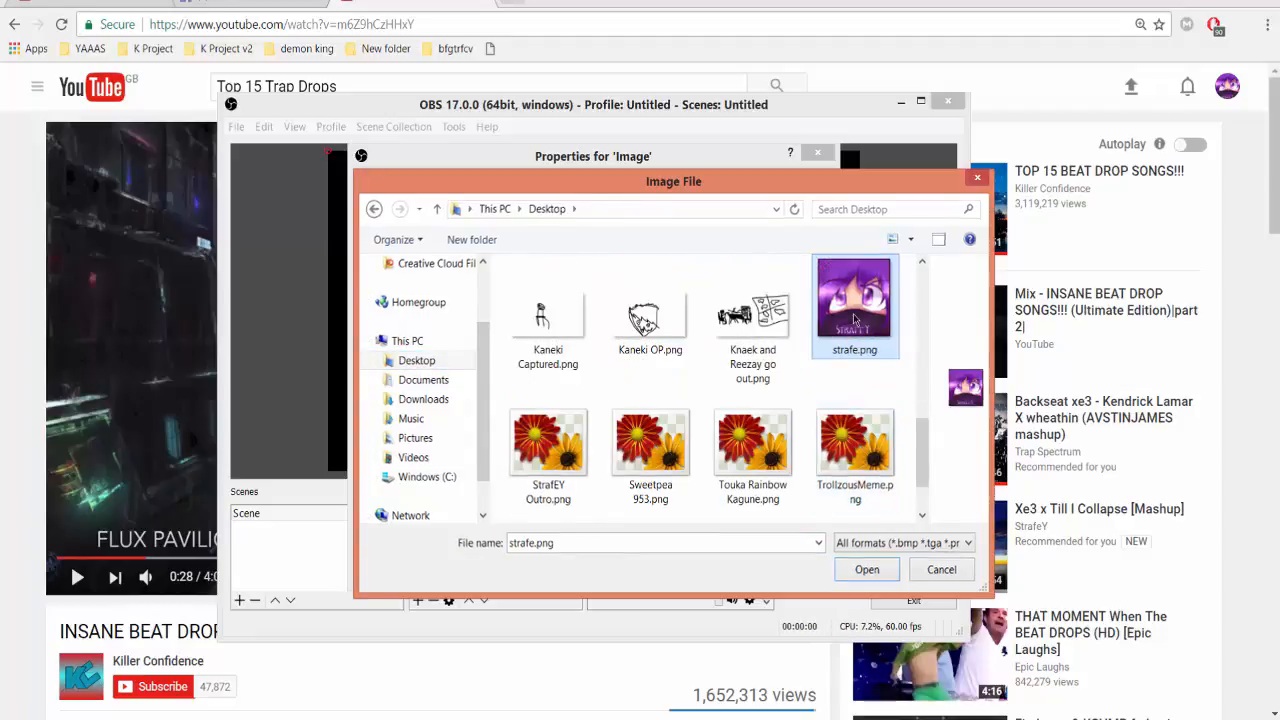
double_click(855, 312)
click(727, 565)
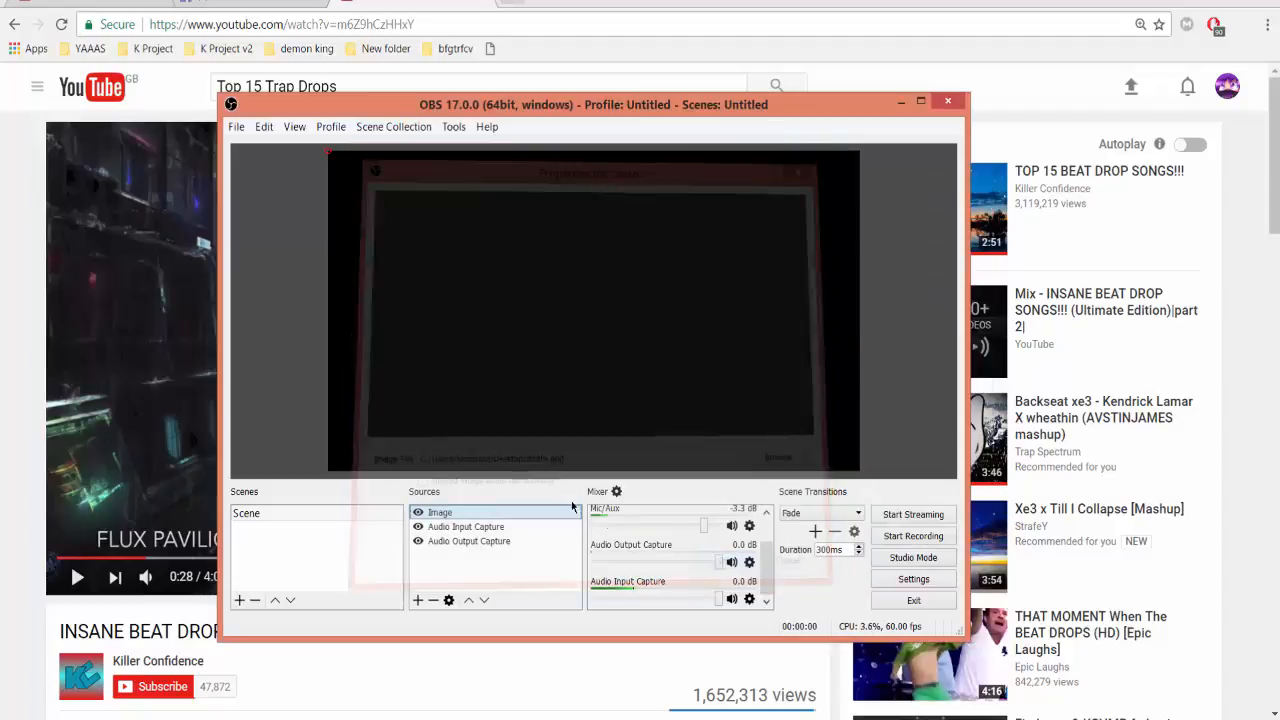
Step: Scale the image down into the upper-left corner of the canvas and remove the Image source from the scene
drag(466, 298, 405, 193)
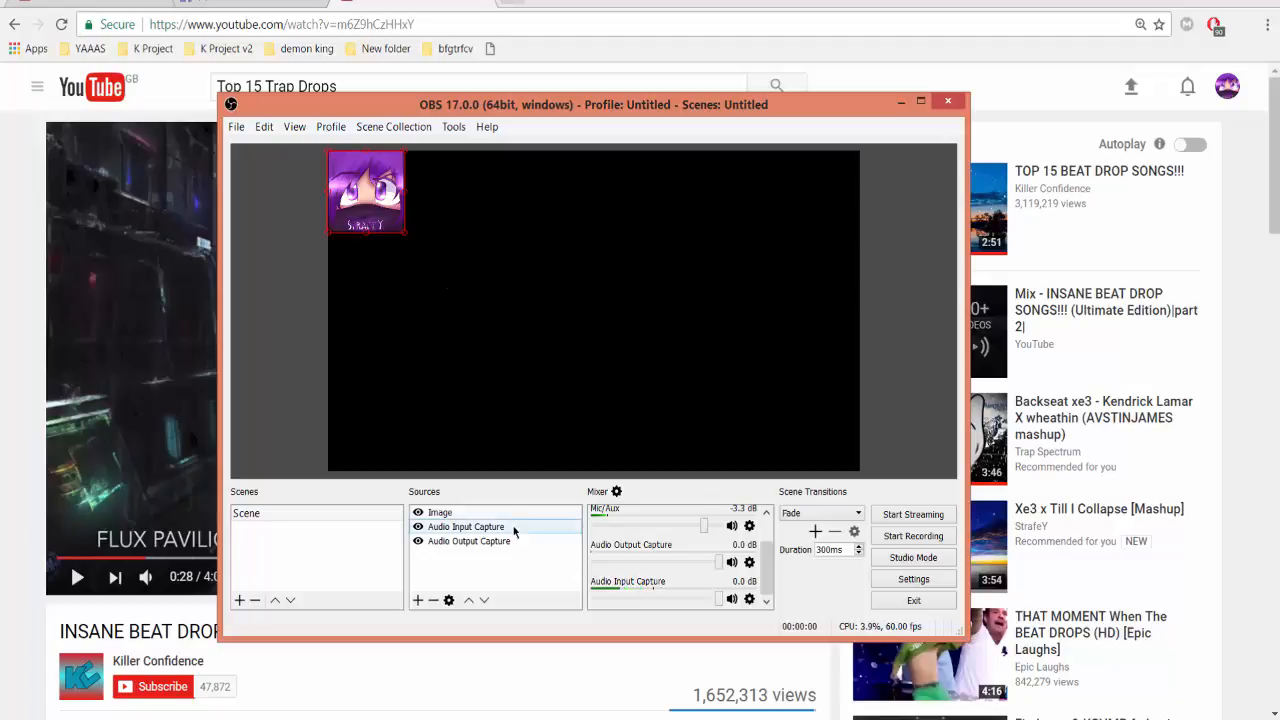
click(455, 568)
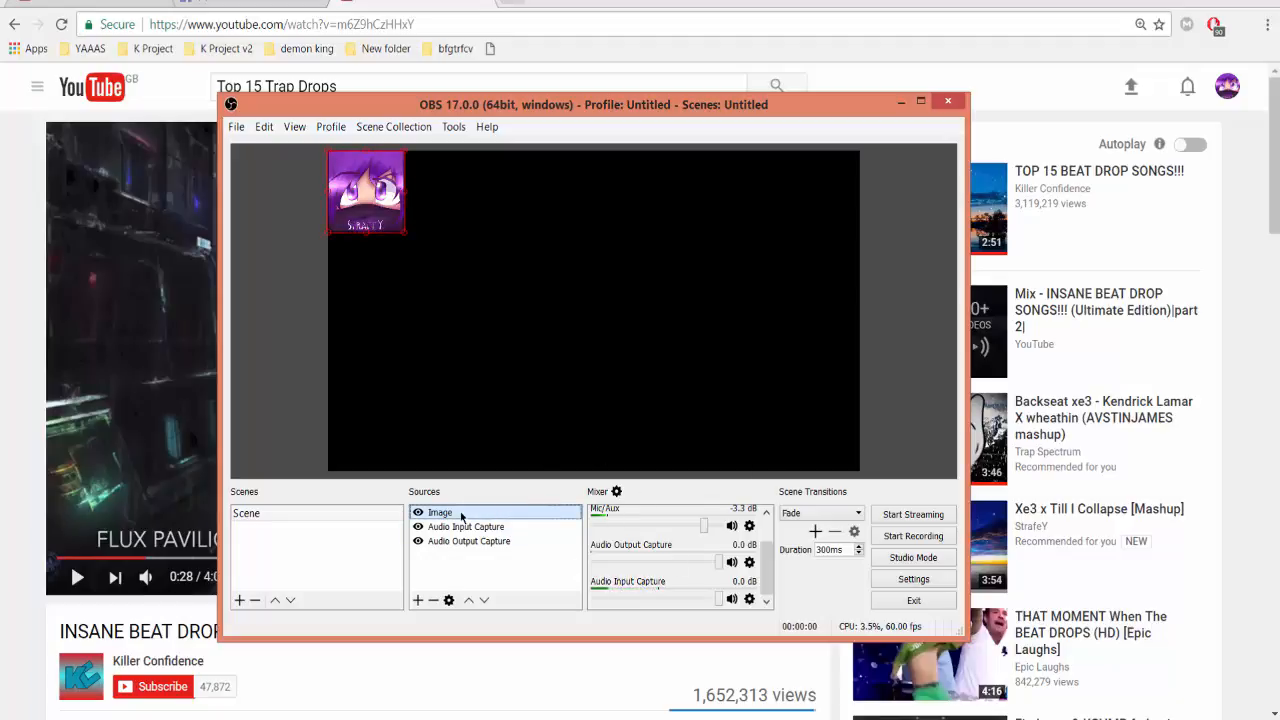
key(Delete)
click(622, 398)
Step: Add a new Image Slide Show source to the scene
right_click(504, 574)
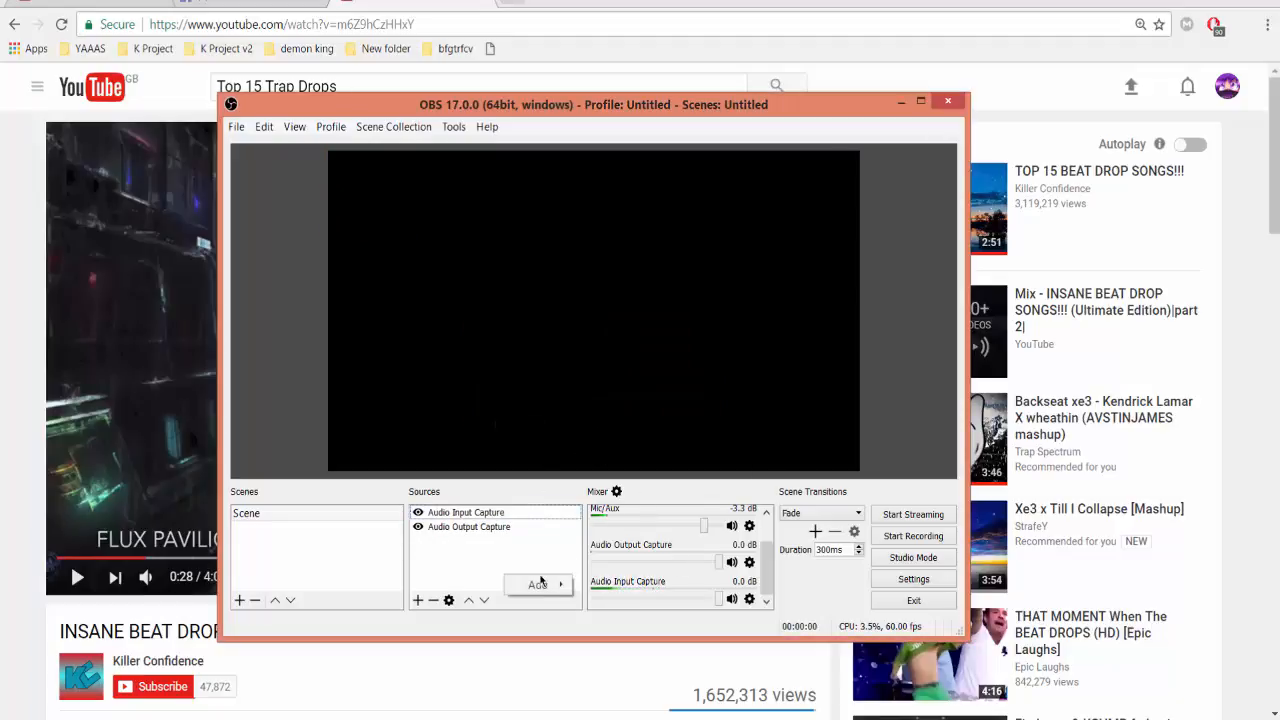
mouse_move(551, 584)
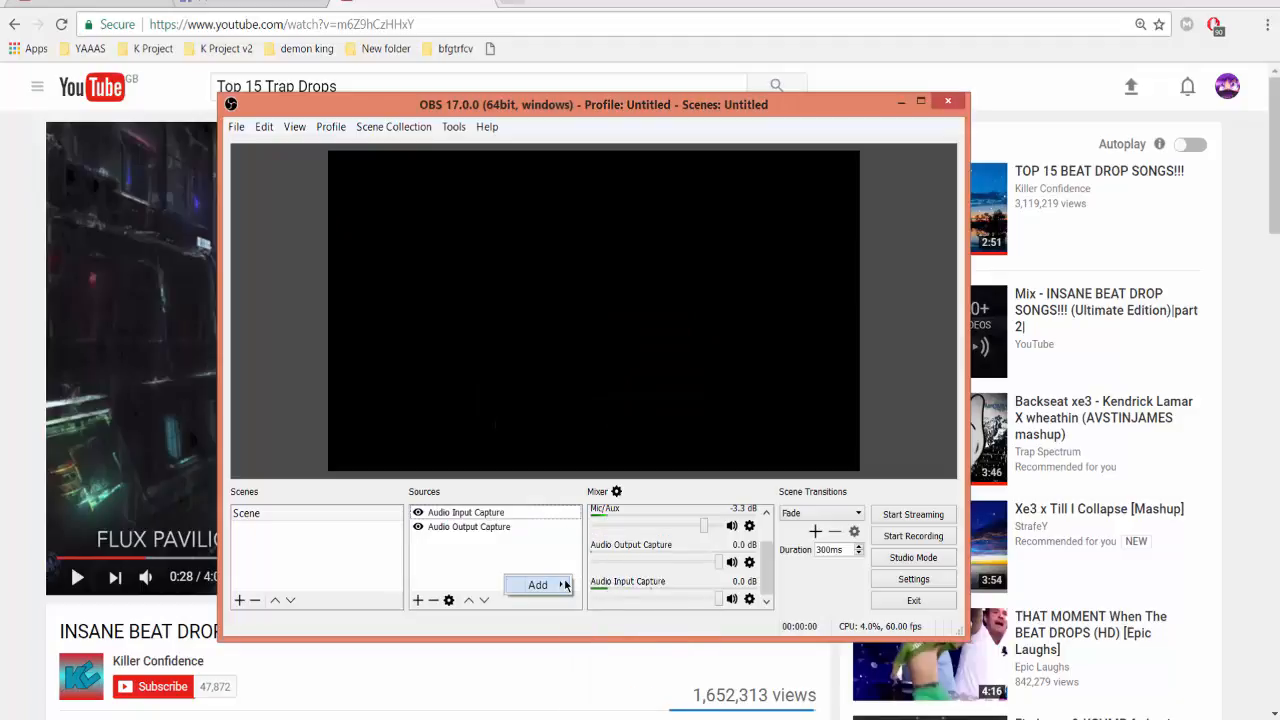
click(662, 645)
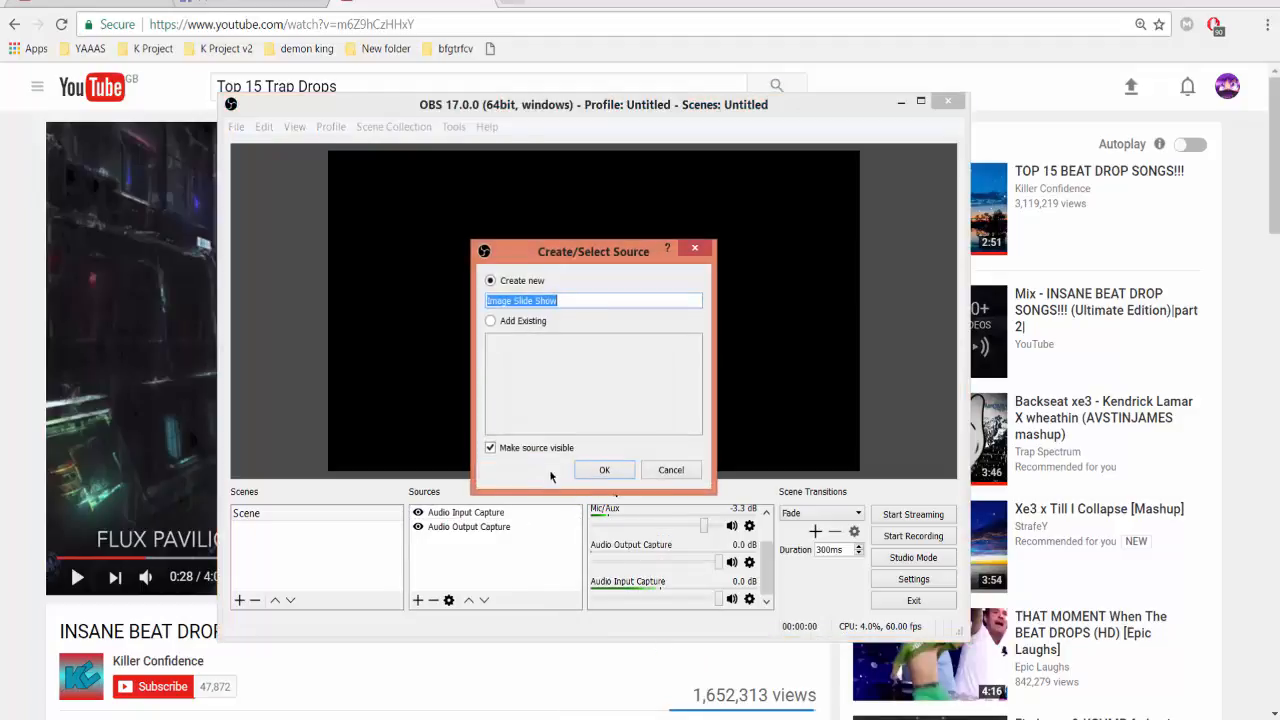
click(598, 471)
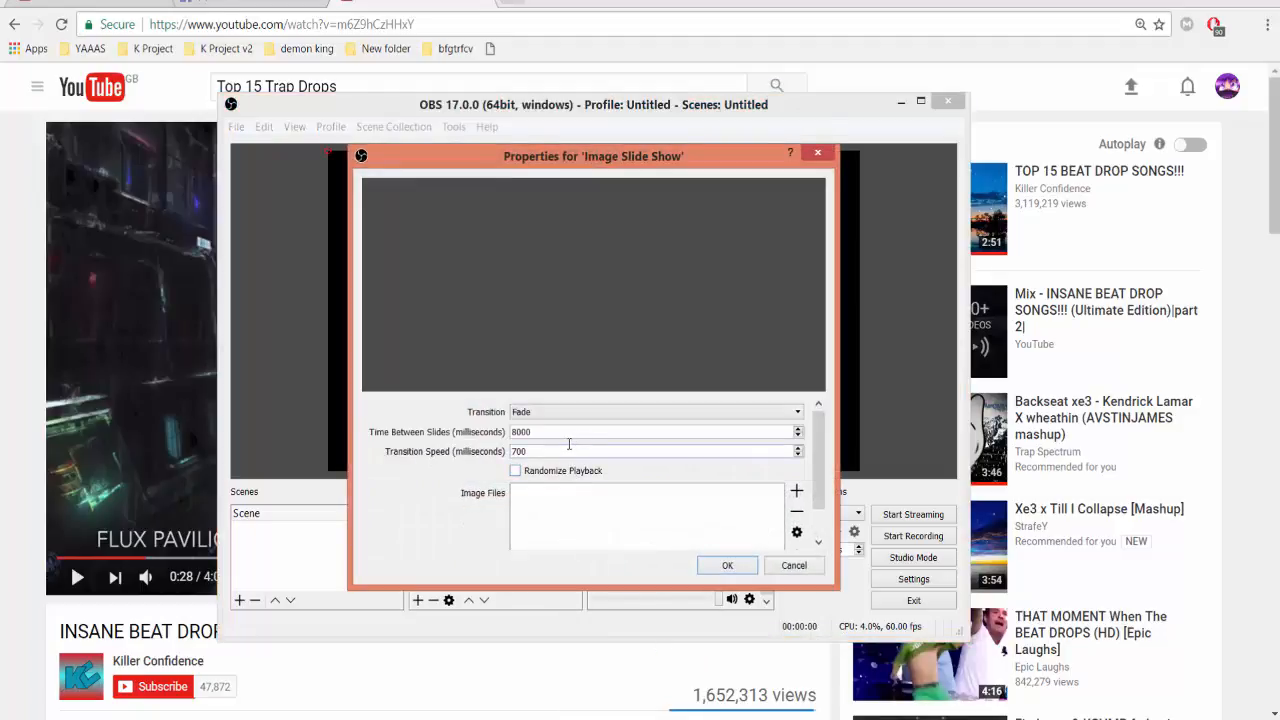
Step: Check the slide show's transition options and set its transition speed to 550 milliseconds
click(566, 412)
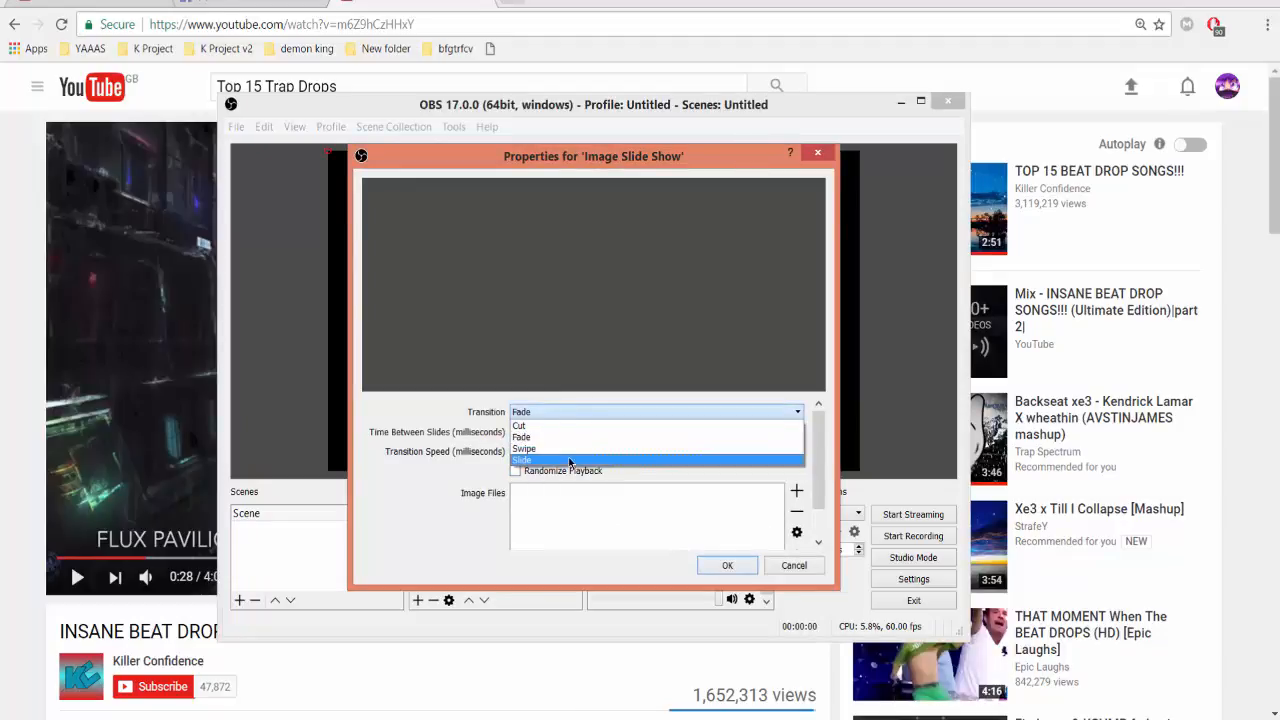
click(570, 448)
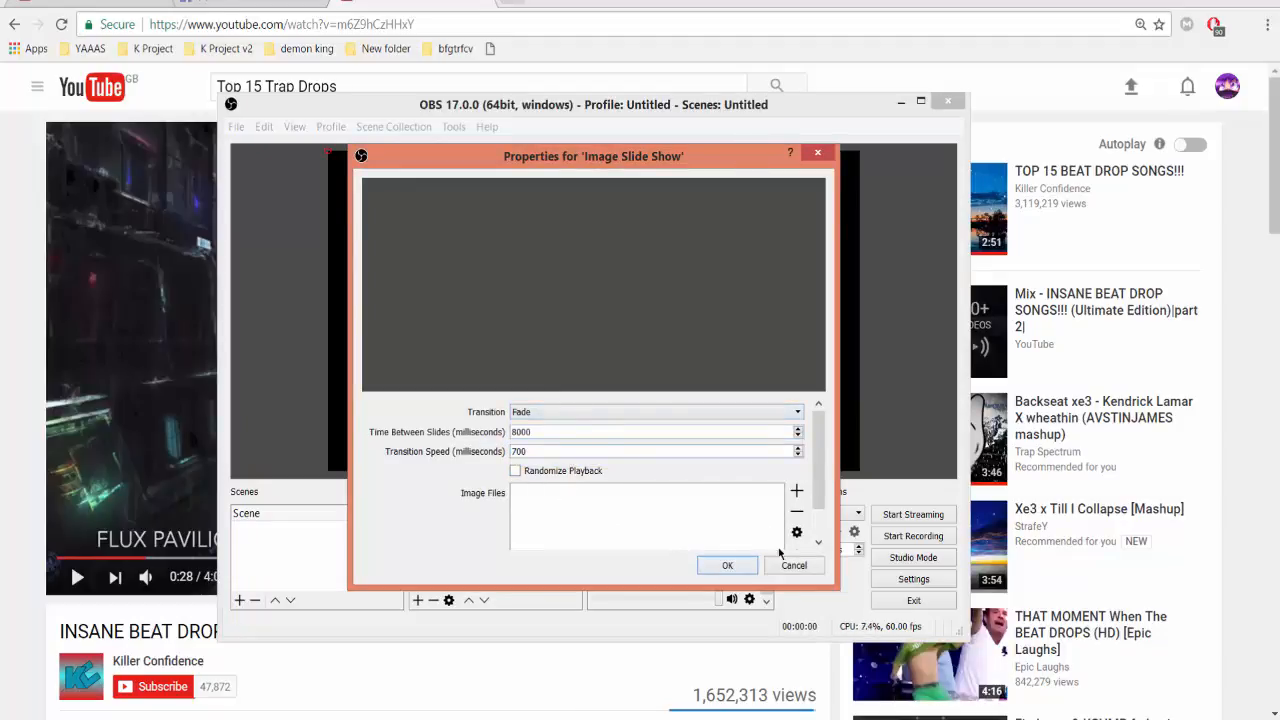
scroll(726, 511, down, 1)
scroll(598, 456, up, 3)
scroll(818, 460, down, 1)
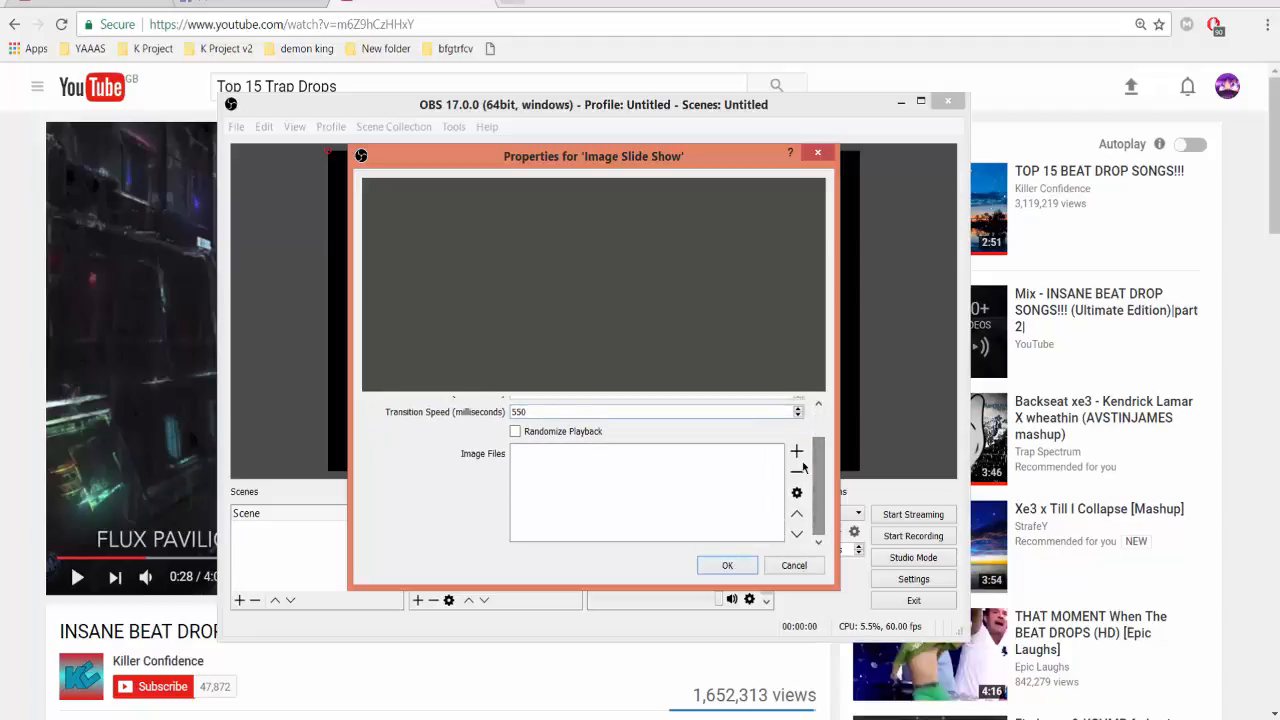
Step: Add strafe.png from the desktop to the slide show's image files
click(797, 455)
click(845, 460)
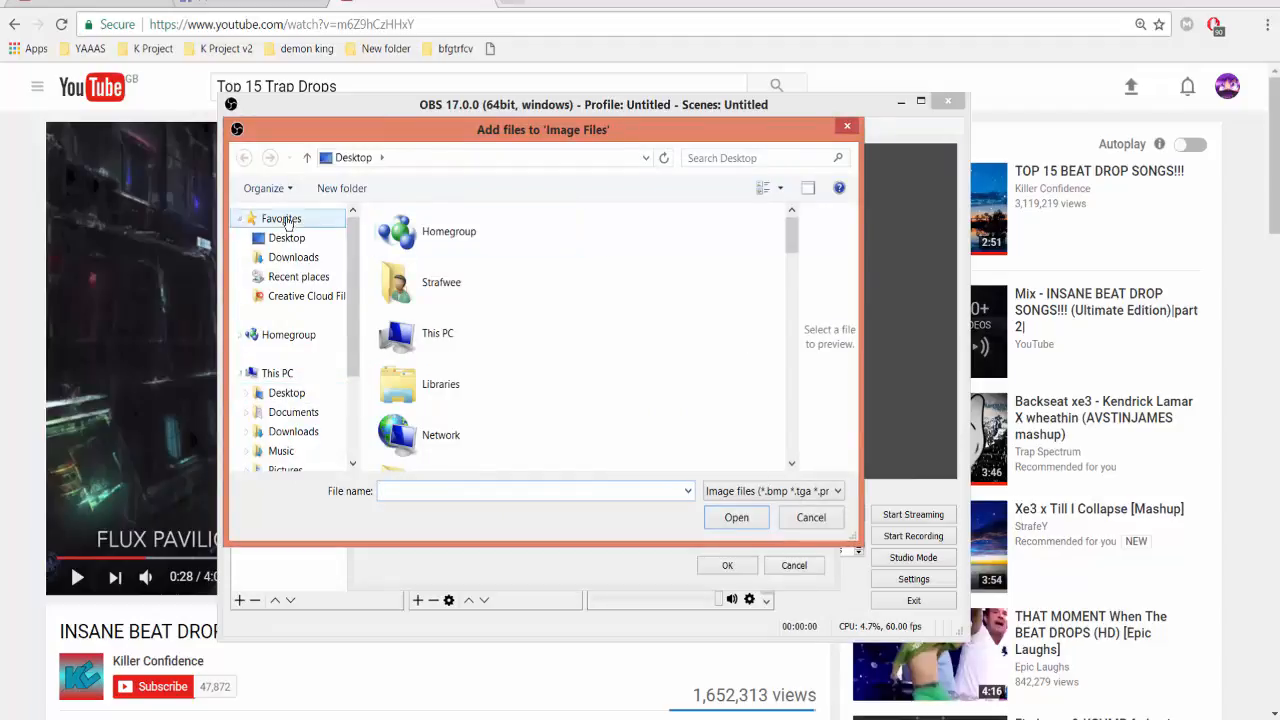
click(572, 367)
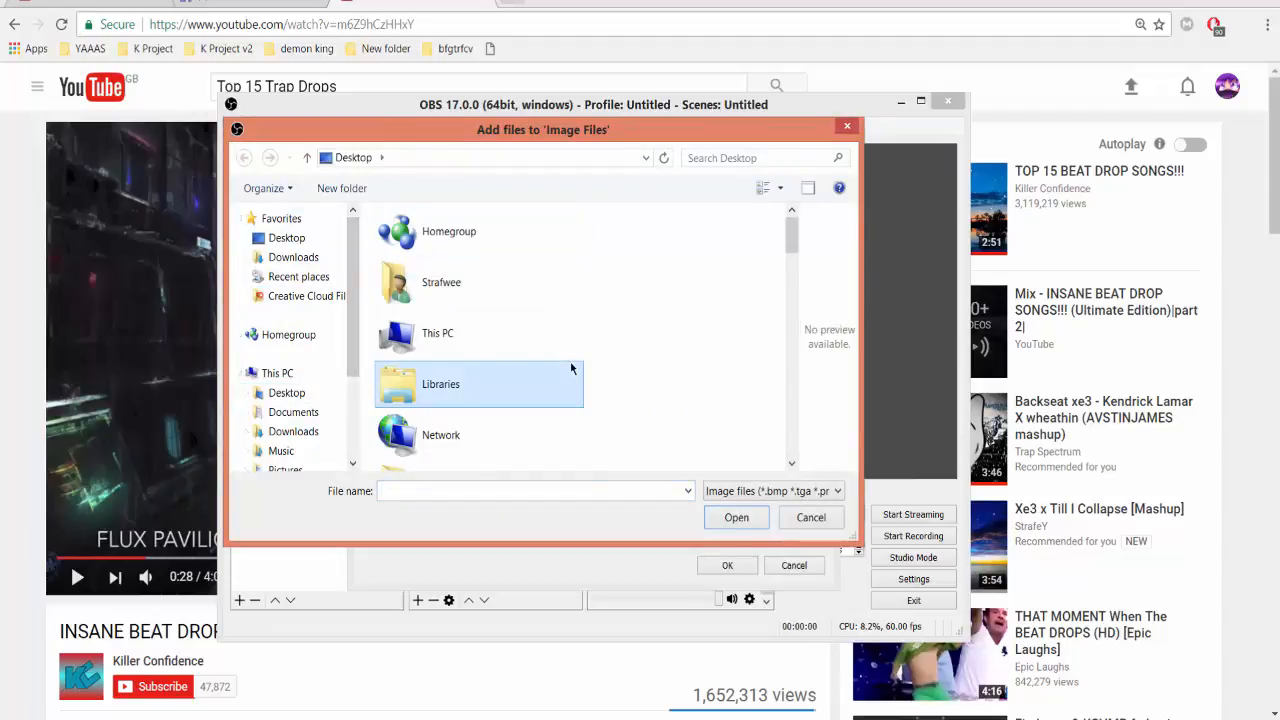
key(s)
key(Return)
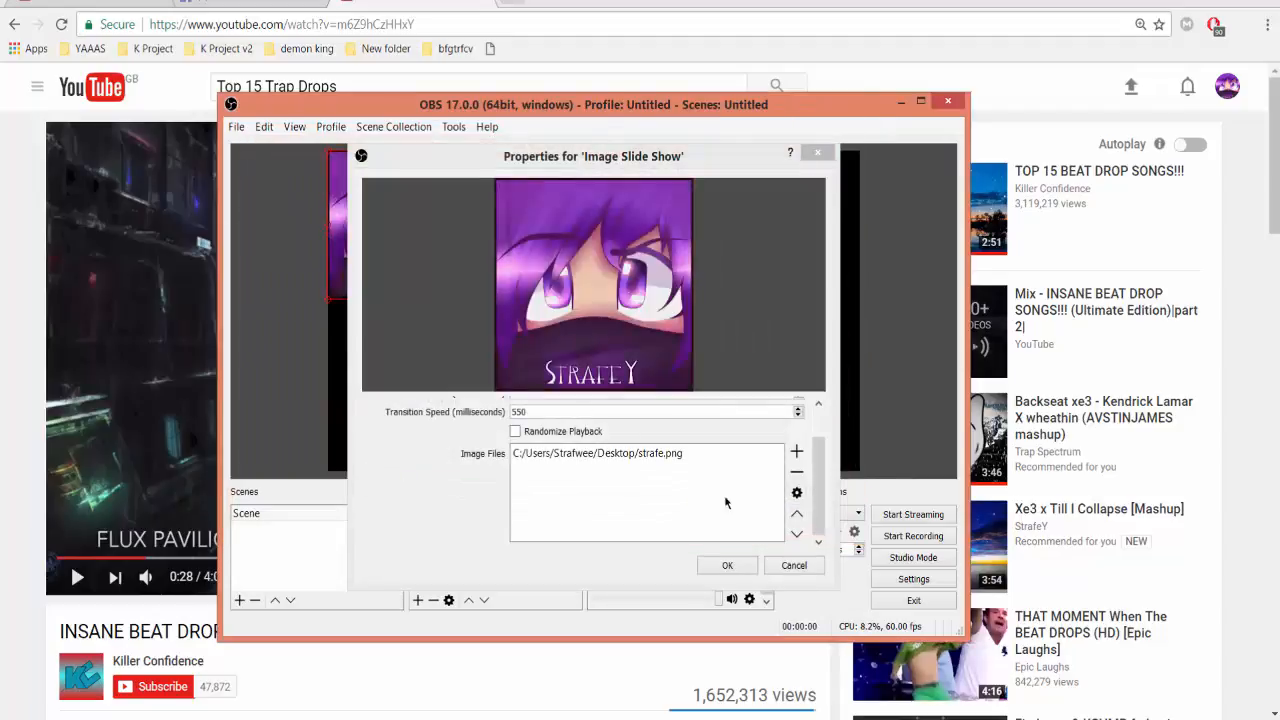
Step: Add Touka Rainbow Kagune.png from the desktop to the slide show's image files alongside strafe.png
click(798, 453)
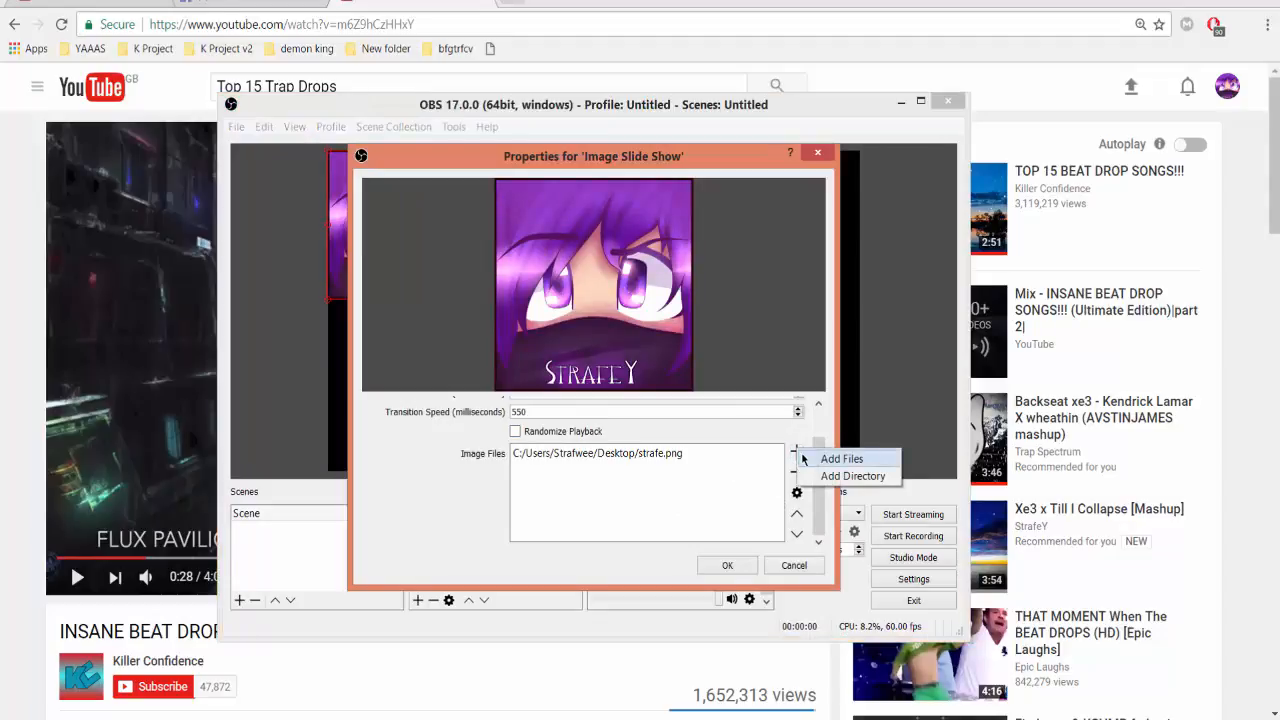
click(841, 458)
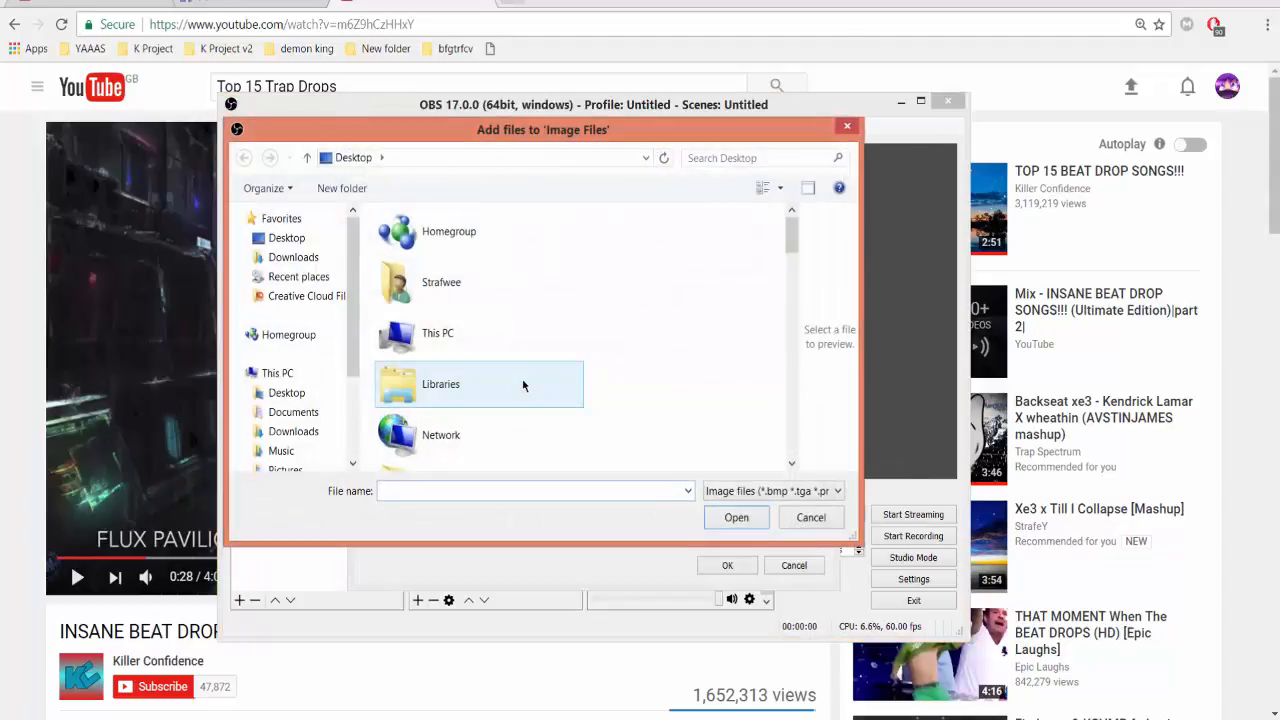
click(524, 385)
text(strafe.png)
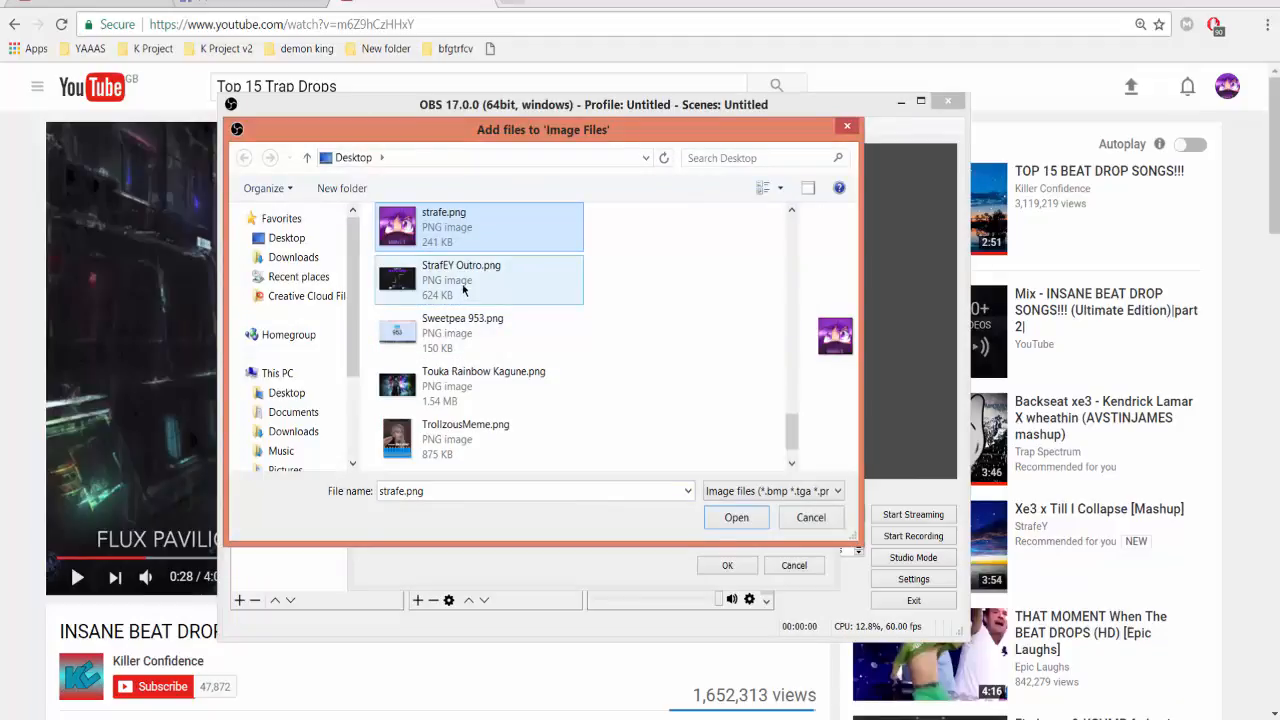
ctrl+click(440, 390)
key(Return)
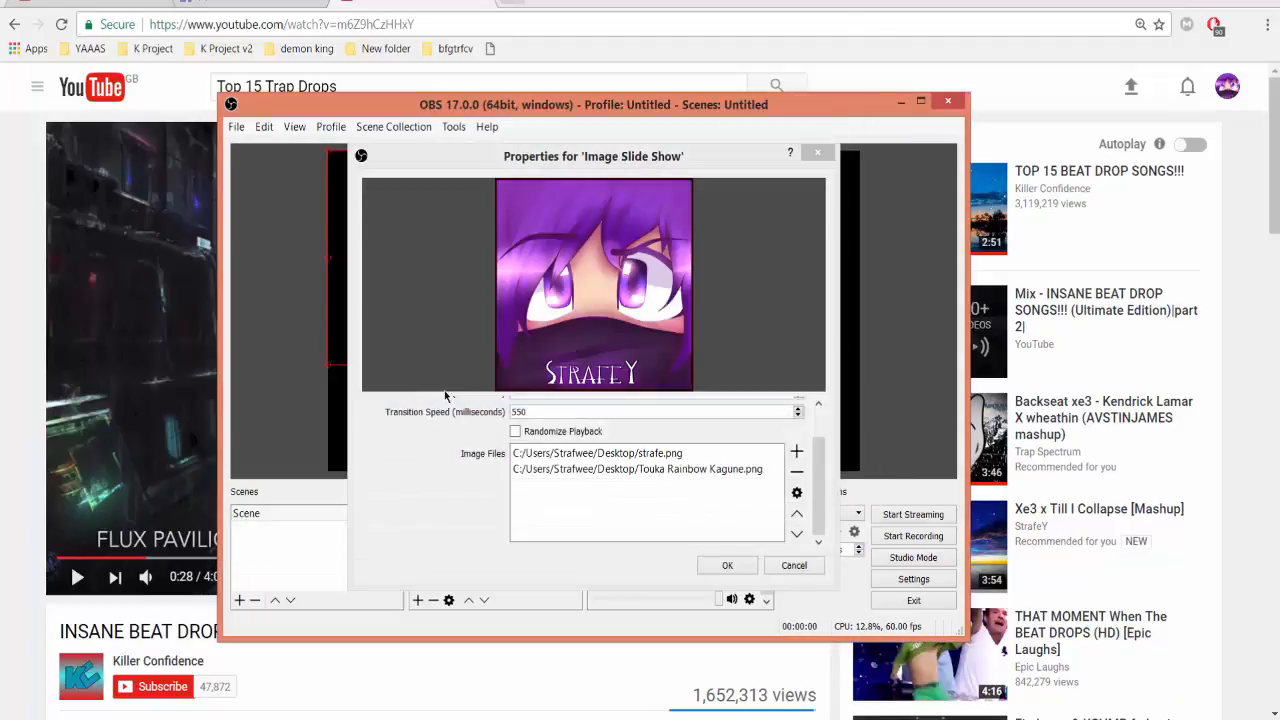
Step: Accept the slide show properties and remove the Image Slide Show source from the scene
click(740, 564)
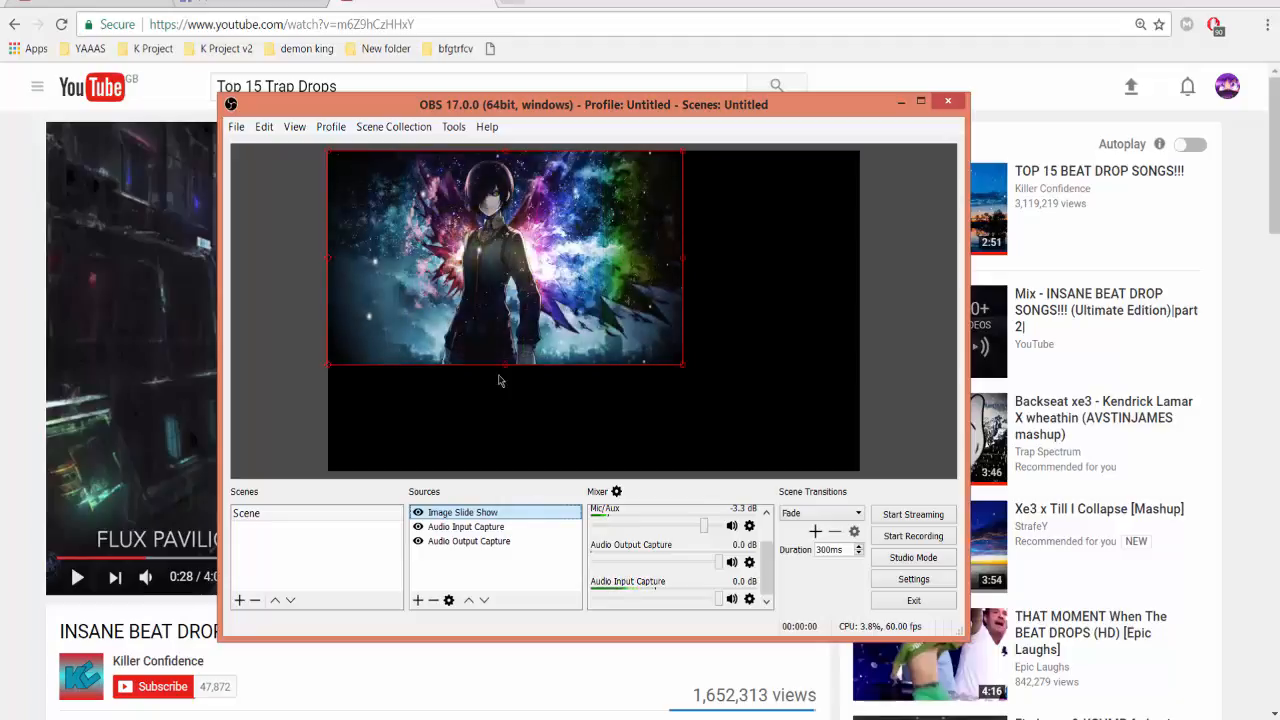
key(Delete)
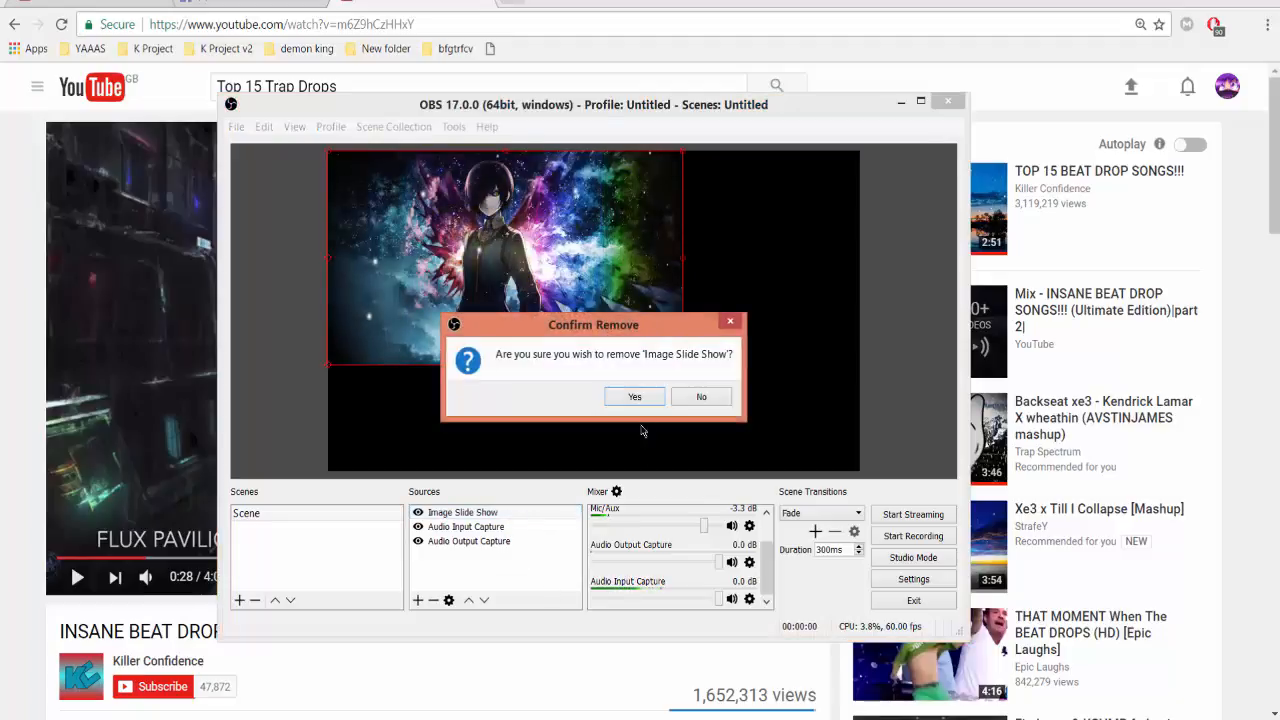
click(634, 397)
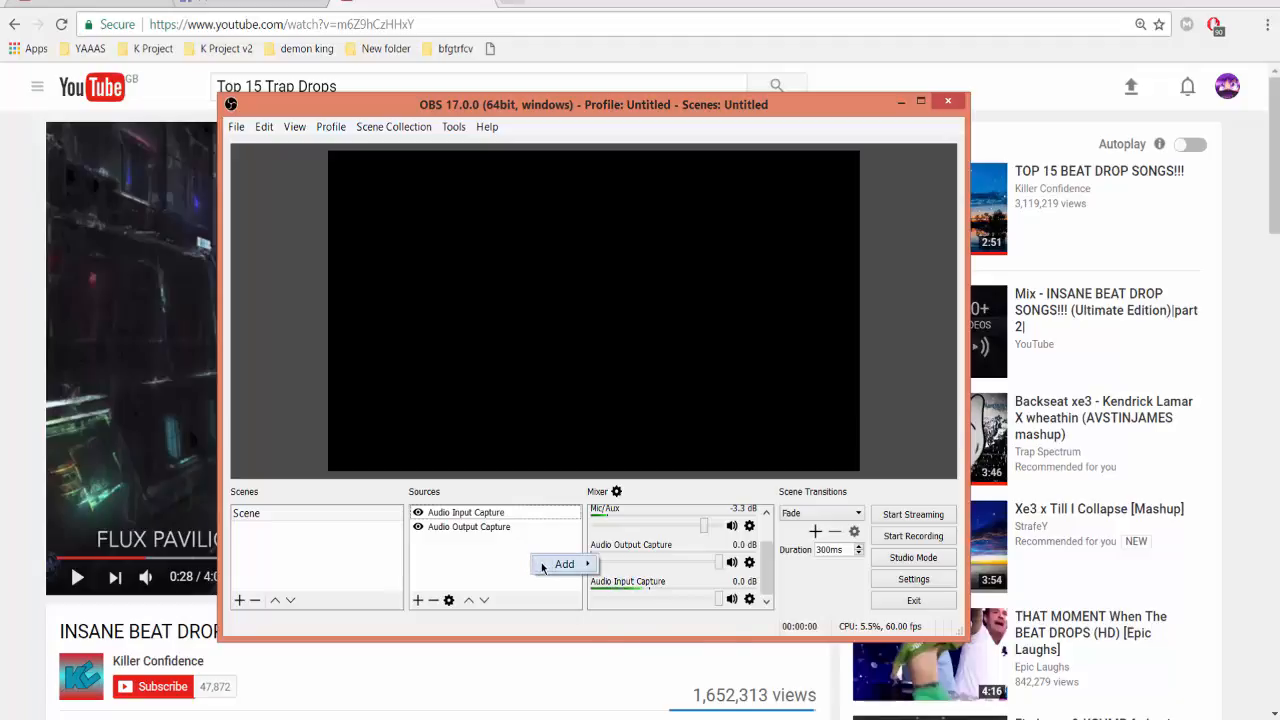
mouse_move(565, 564)
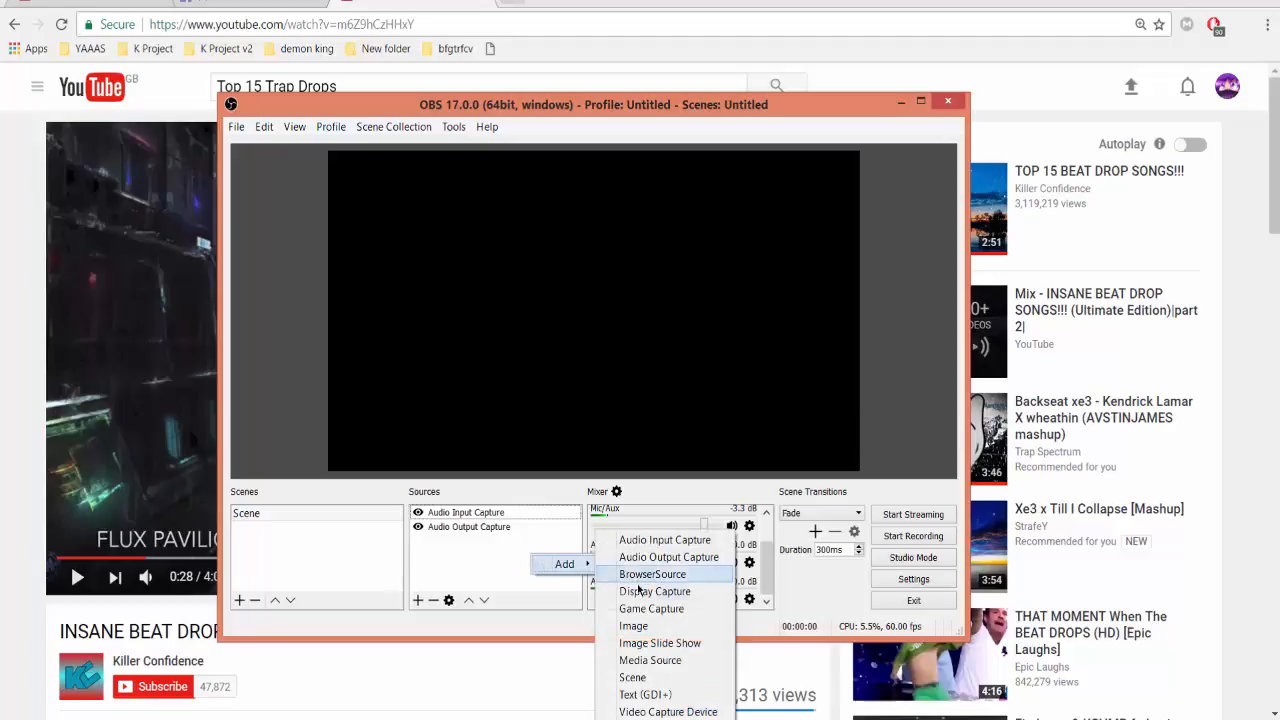
click(674, 679)
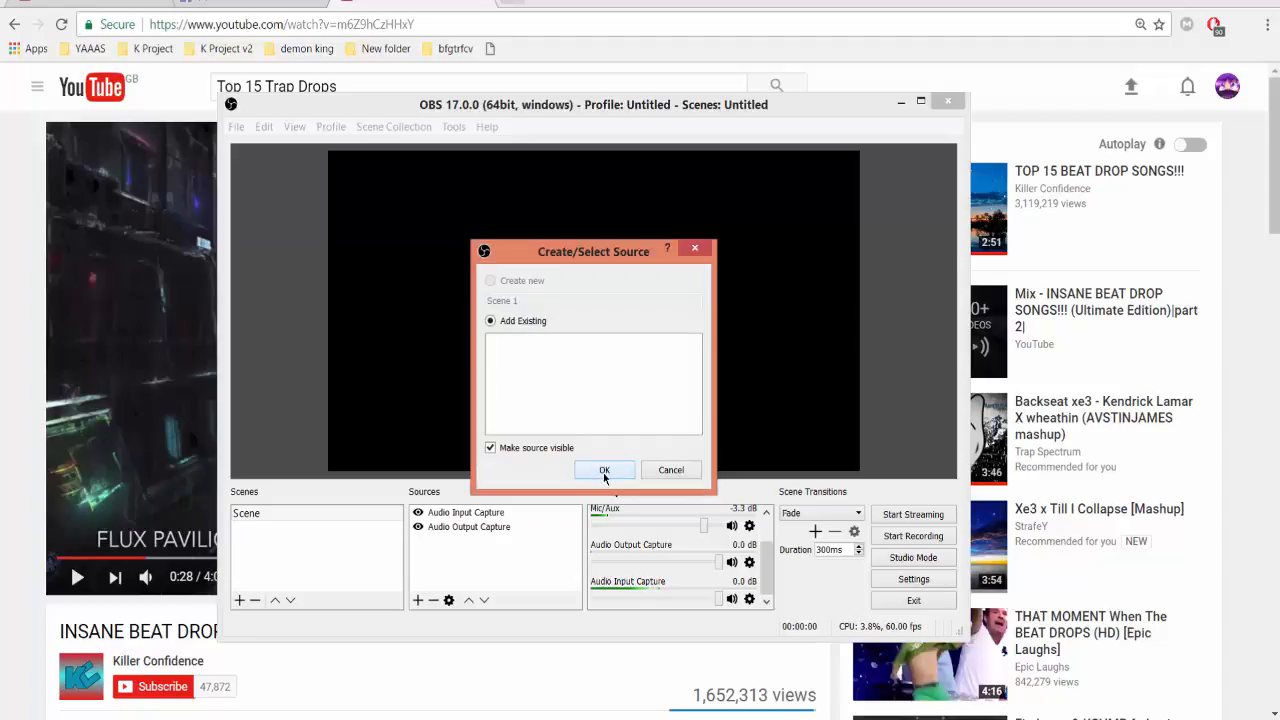
click(668, 469)
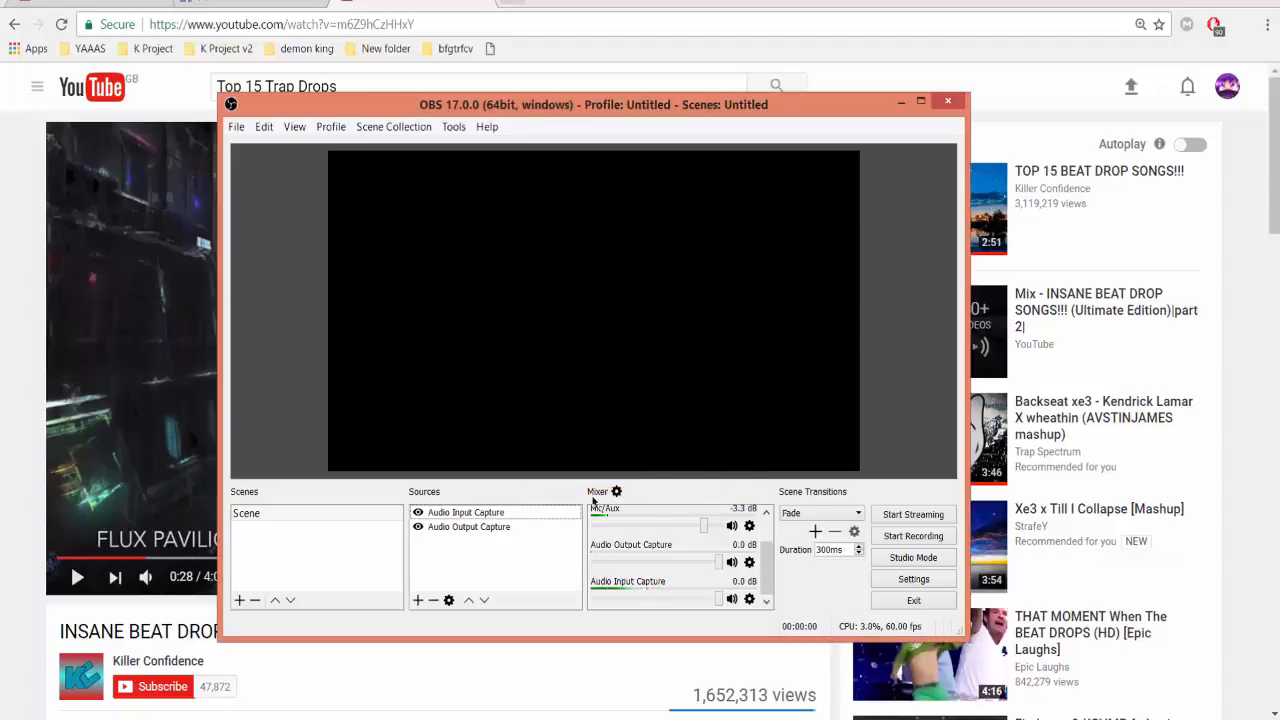
Step: Add a new scene named Minecraft to the scene list
click(276, 514)
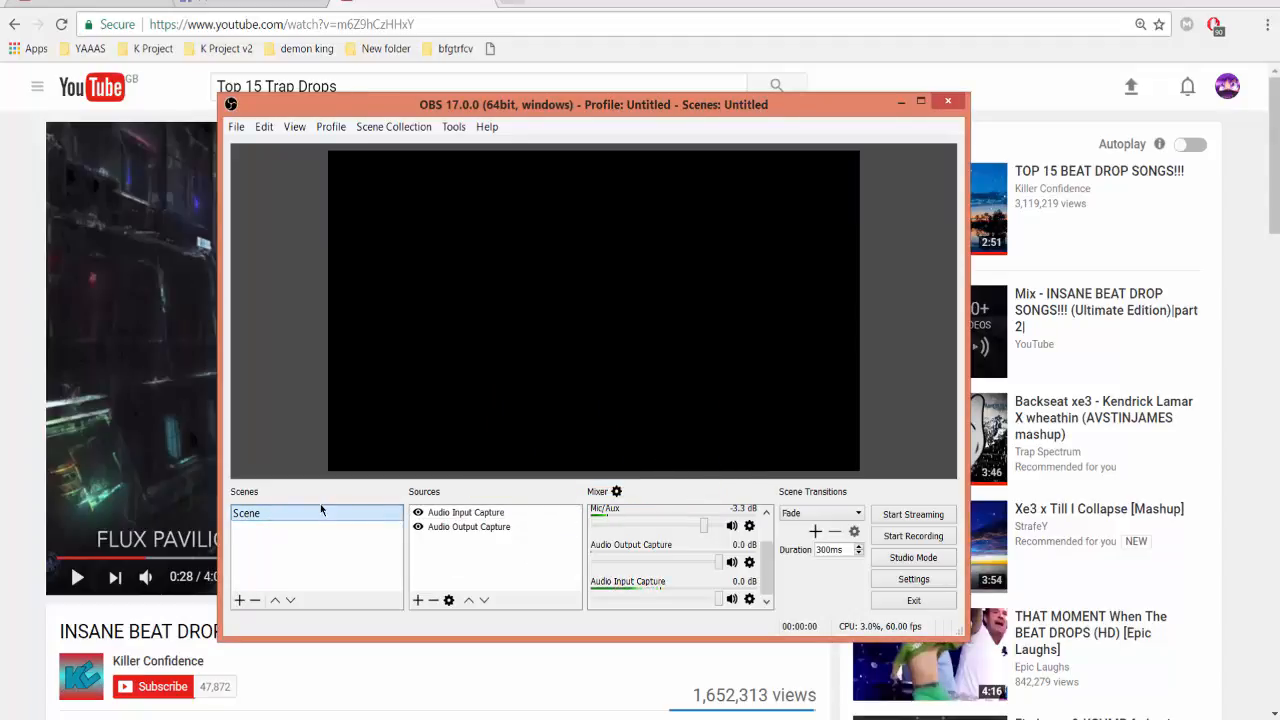
right_click(303, 554)
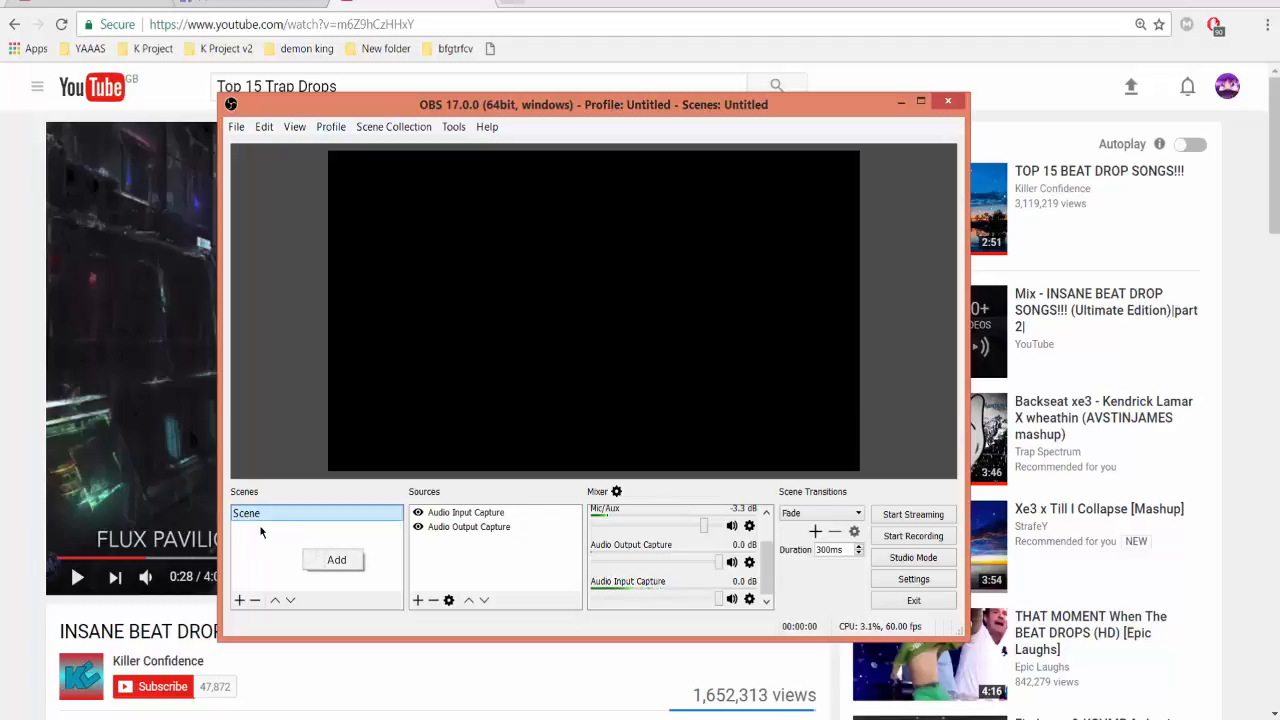
right_click(261, 531)
right_click(261, 531)
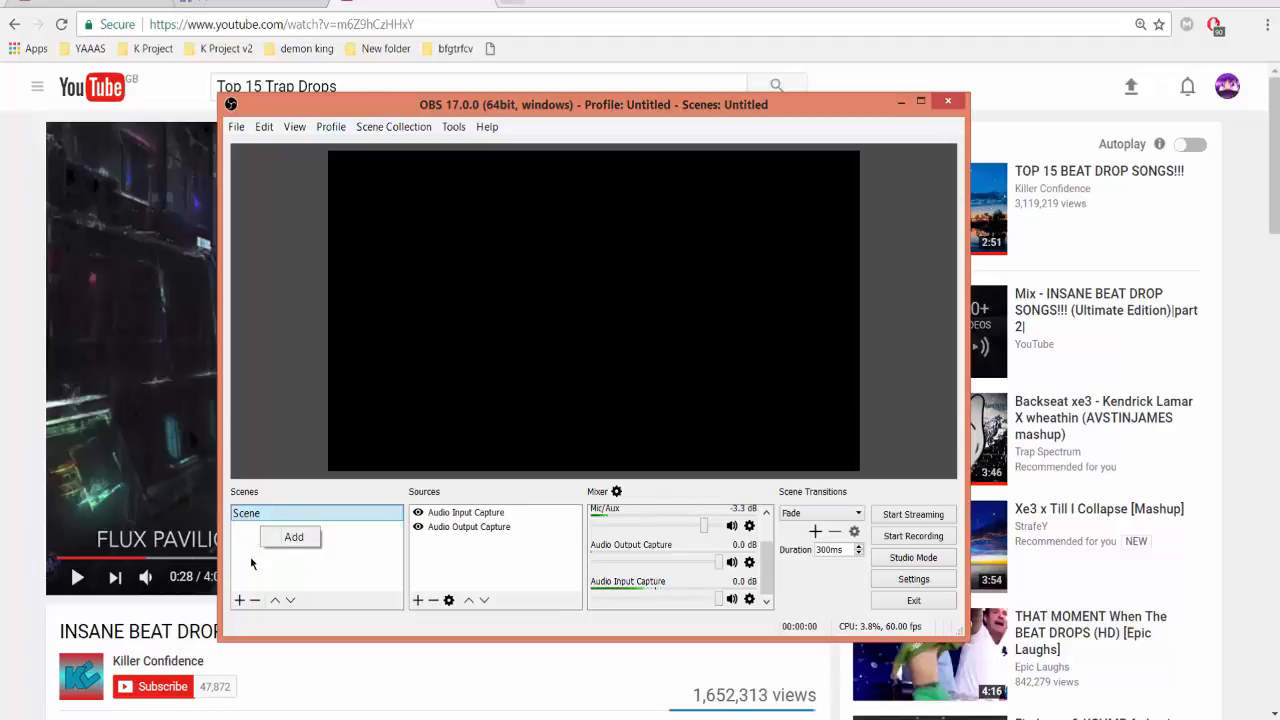
click(290, 537)
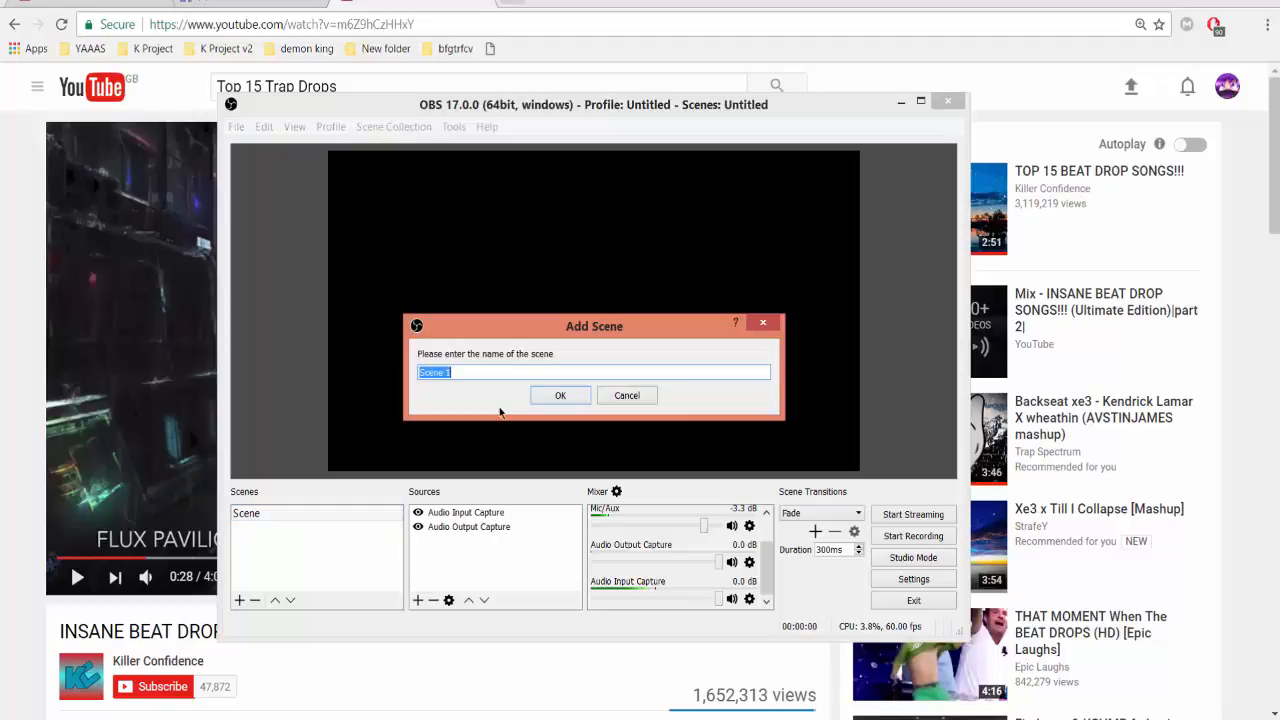
key(BackSpace)
text(Minecraft)
key(Return)
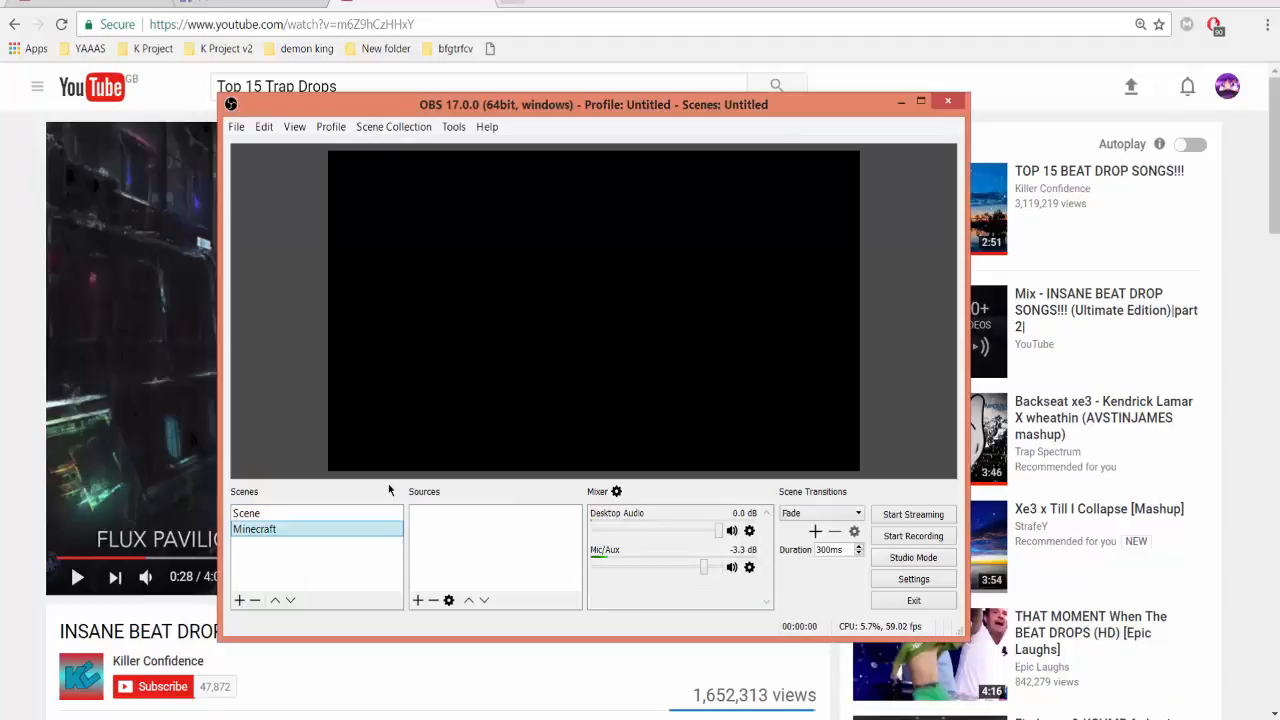
Step: View the add-source choices for the Minecraft scene, then select the scene named Scene
right_click(472, 523)
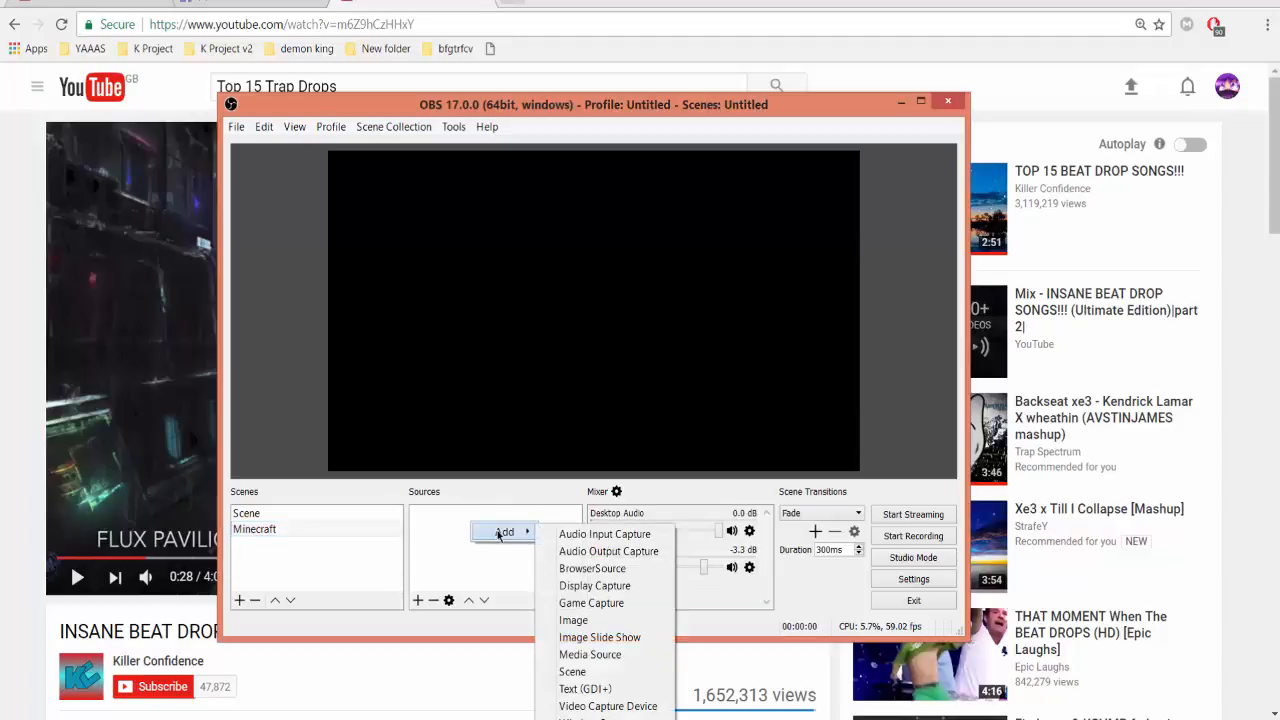
click(457, 542)
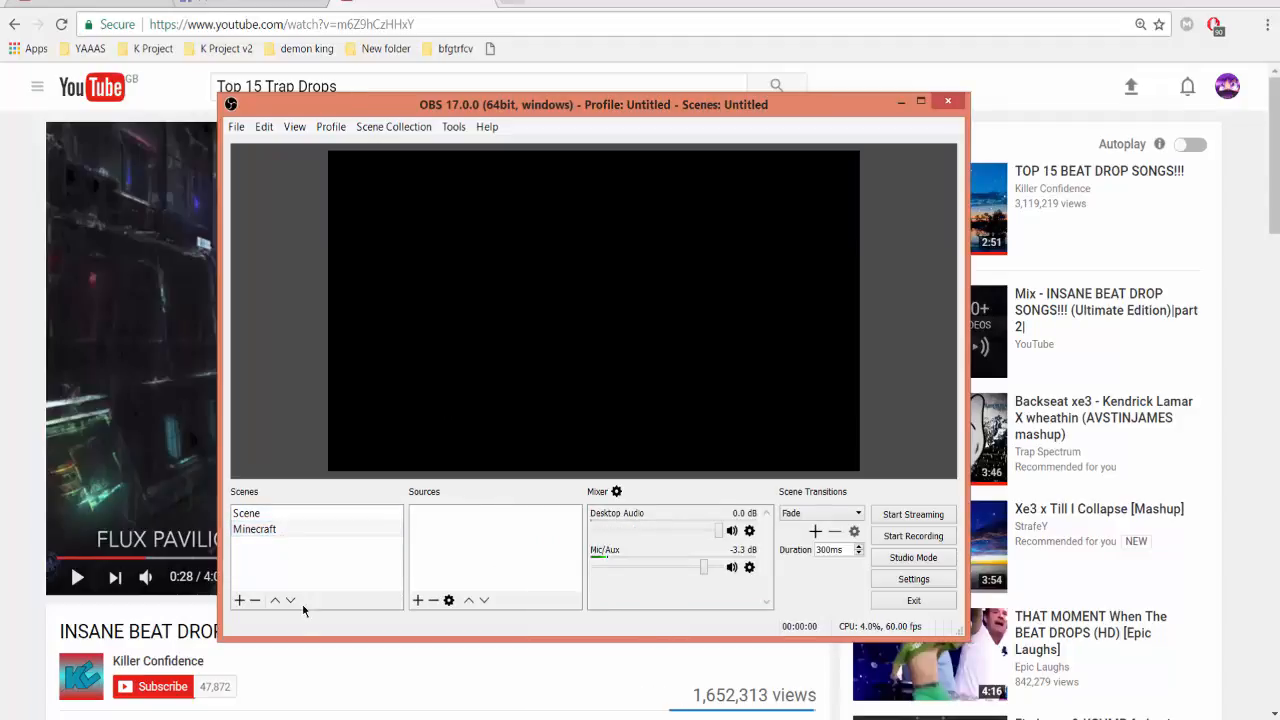
click(291, 514)
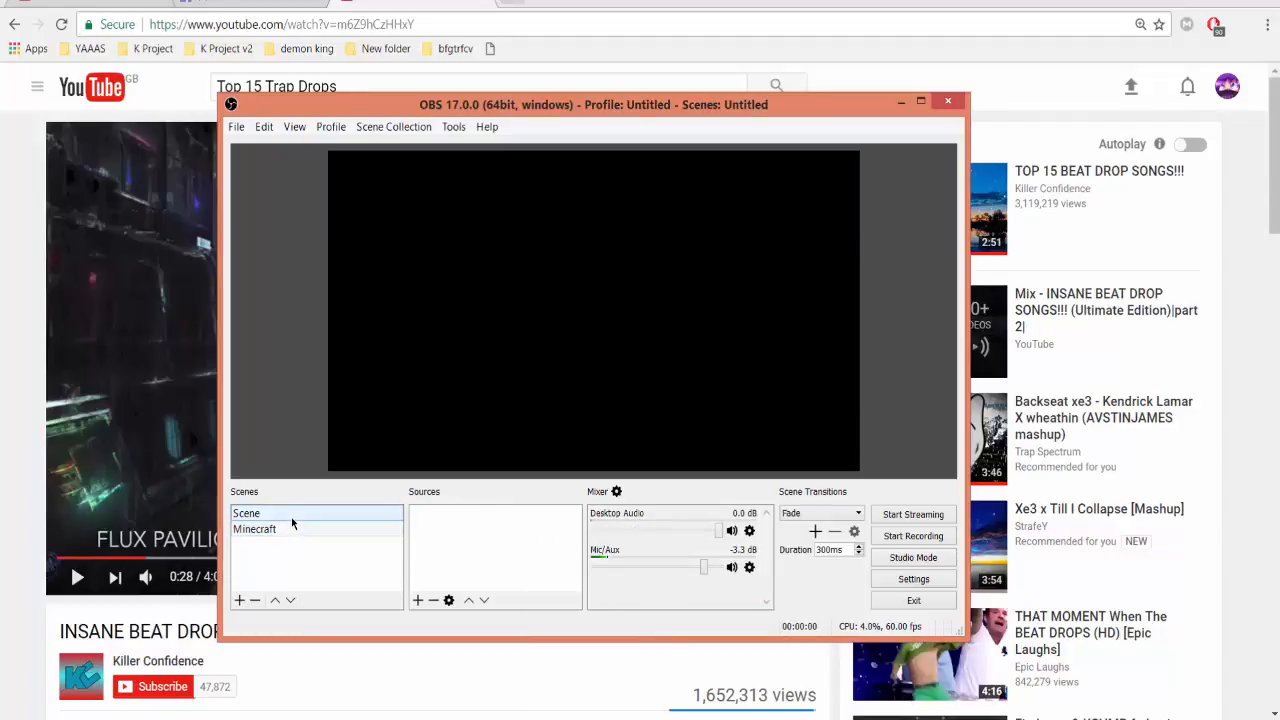
Step: Add a Video Capture Device source, check USB Camera as its device, and cancel out of its properties
right_click(509, 551)
mouse_move(543, 557)
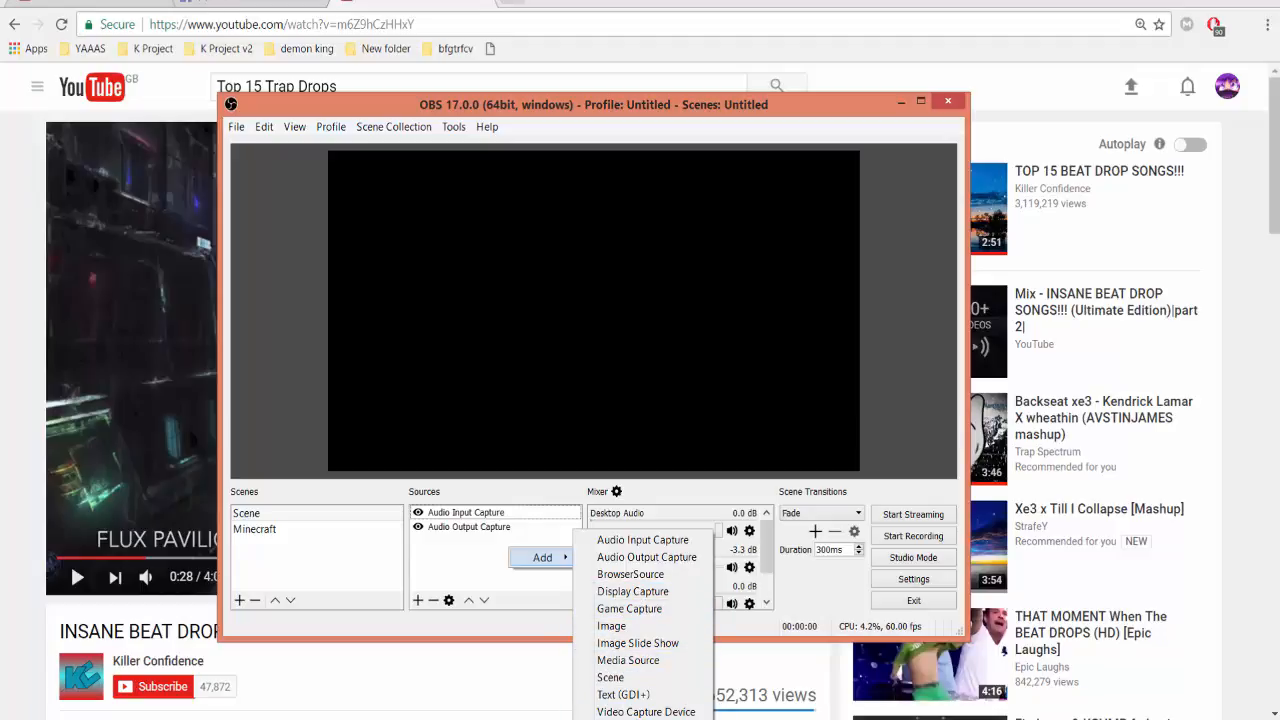
click(646, 711)
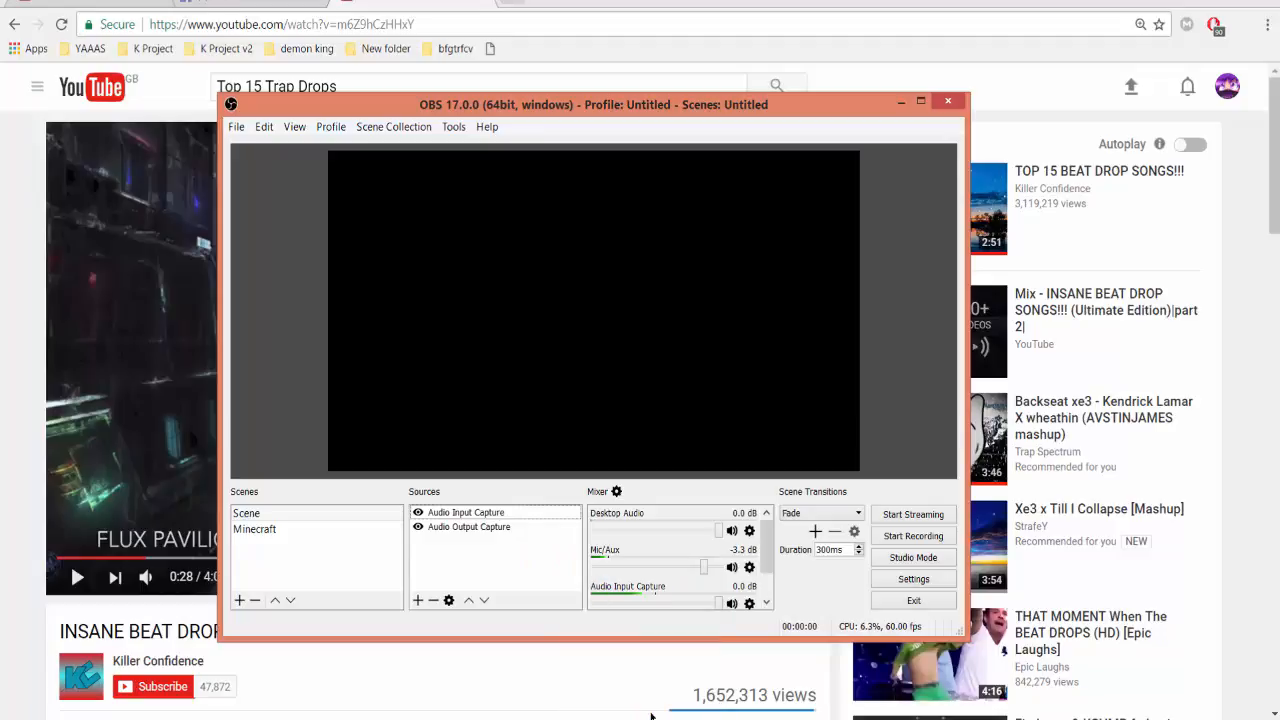
click(598, 472)
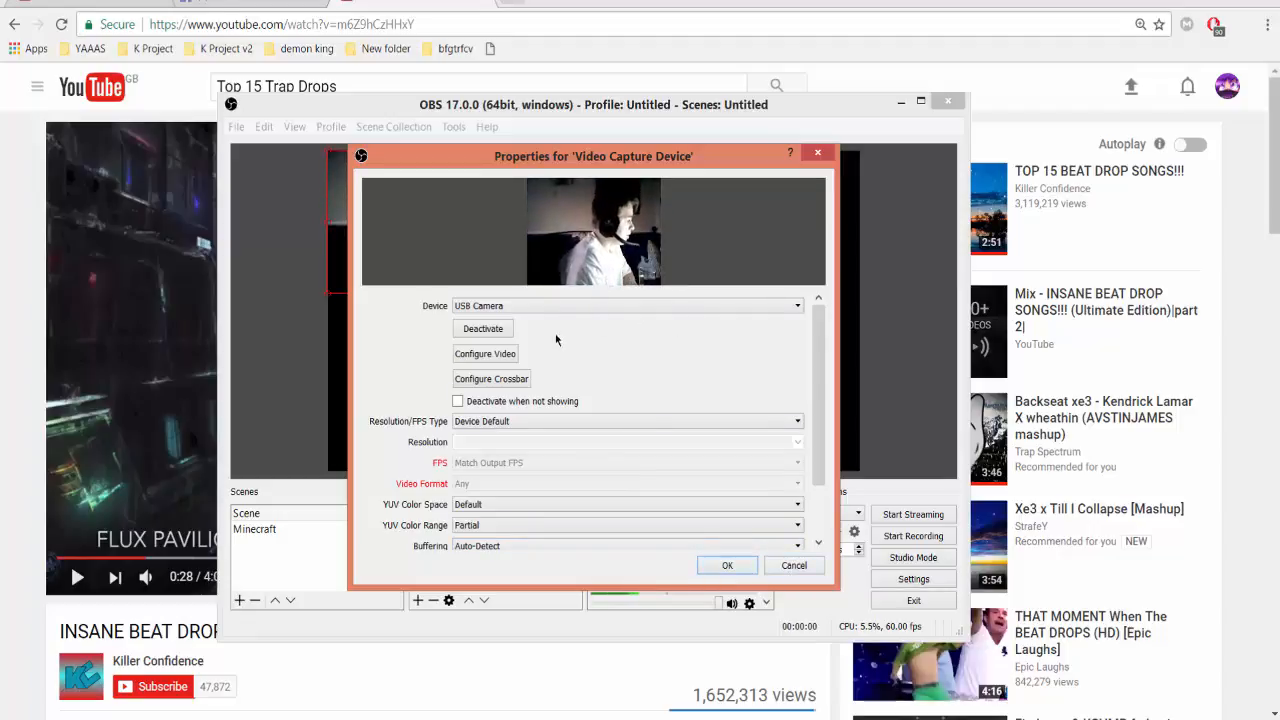
click(500, 306)
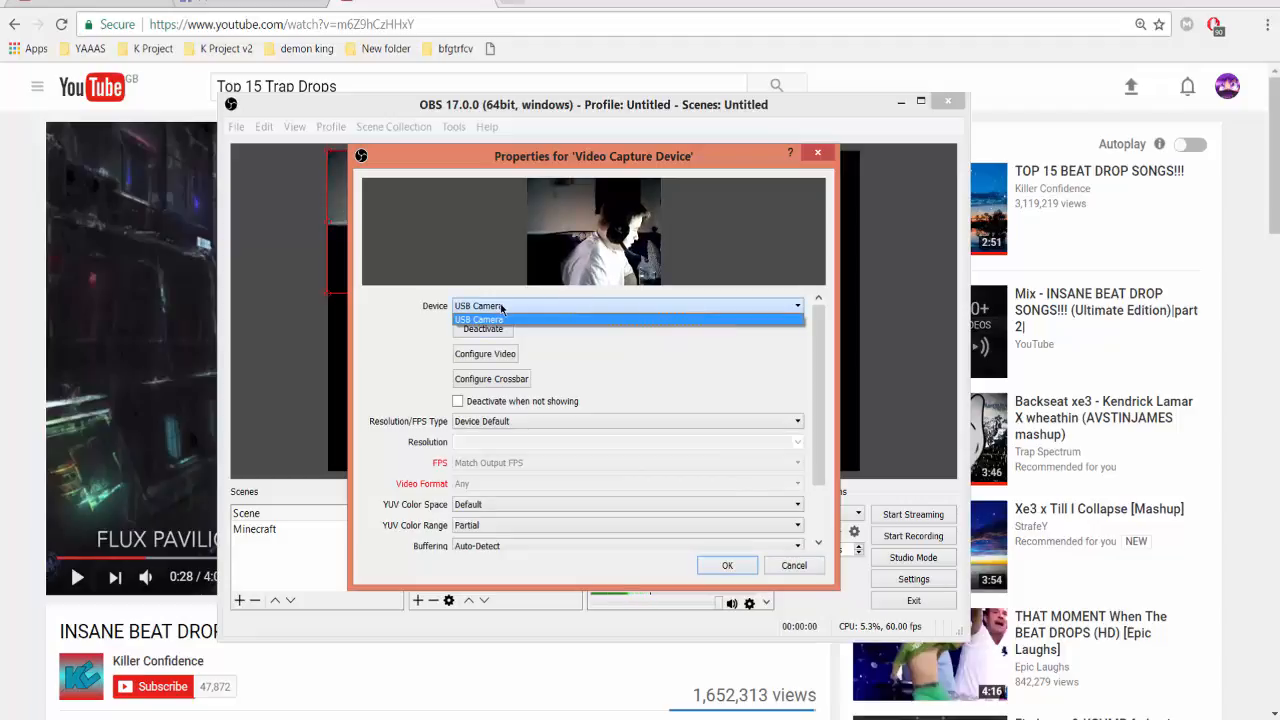
click(499, 316)
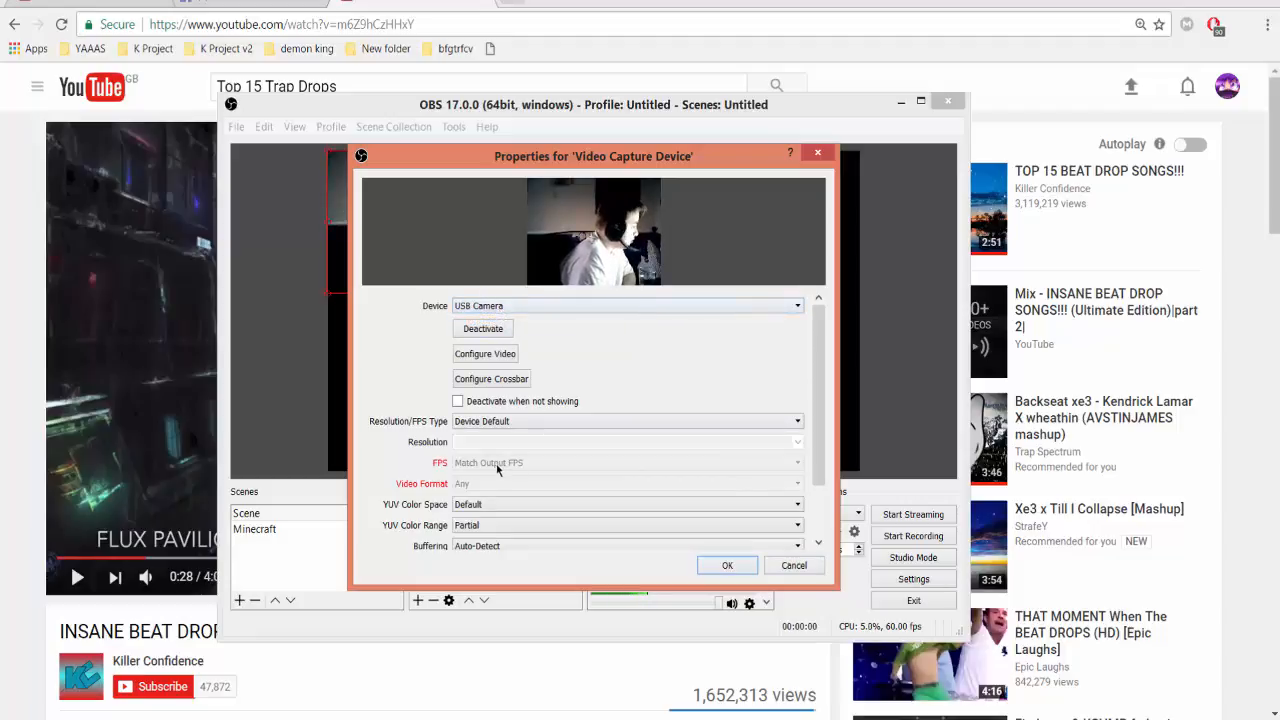
click(790, 566)
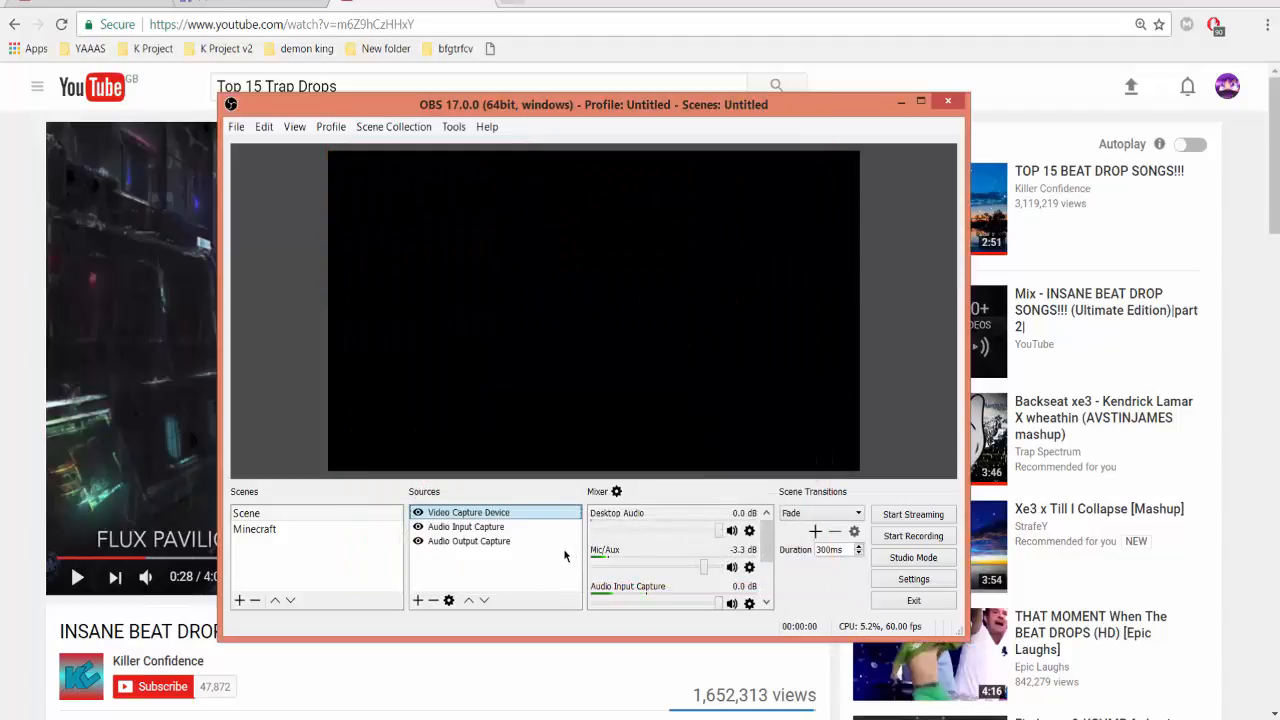
Step: Reposition the OBS window and try to add a deprecated Text (FreeType 2) source to the scene
right_click(570, 557)
mouse_move(572, 564)
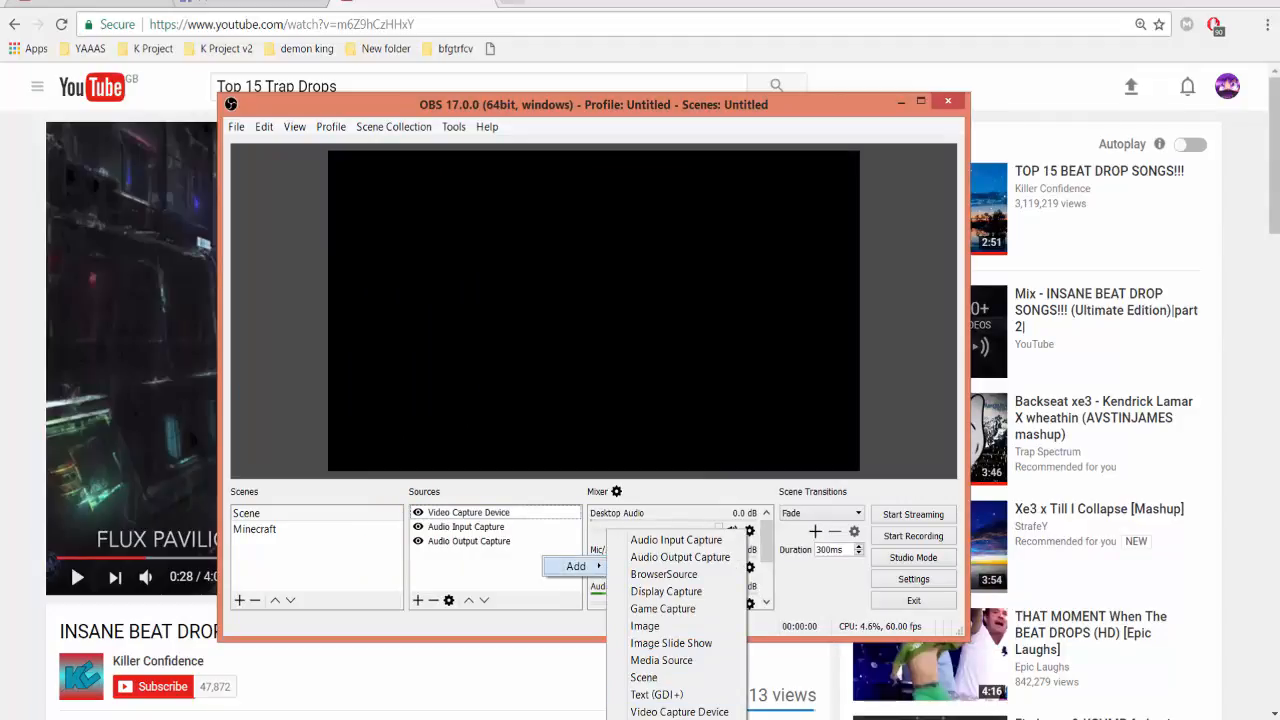
click(686, 104)
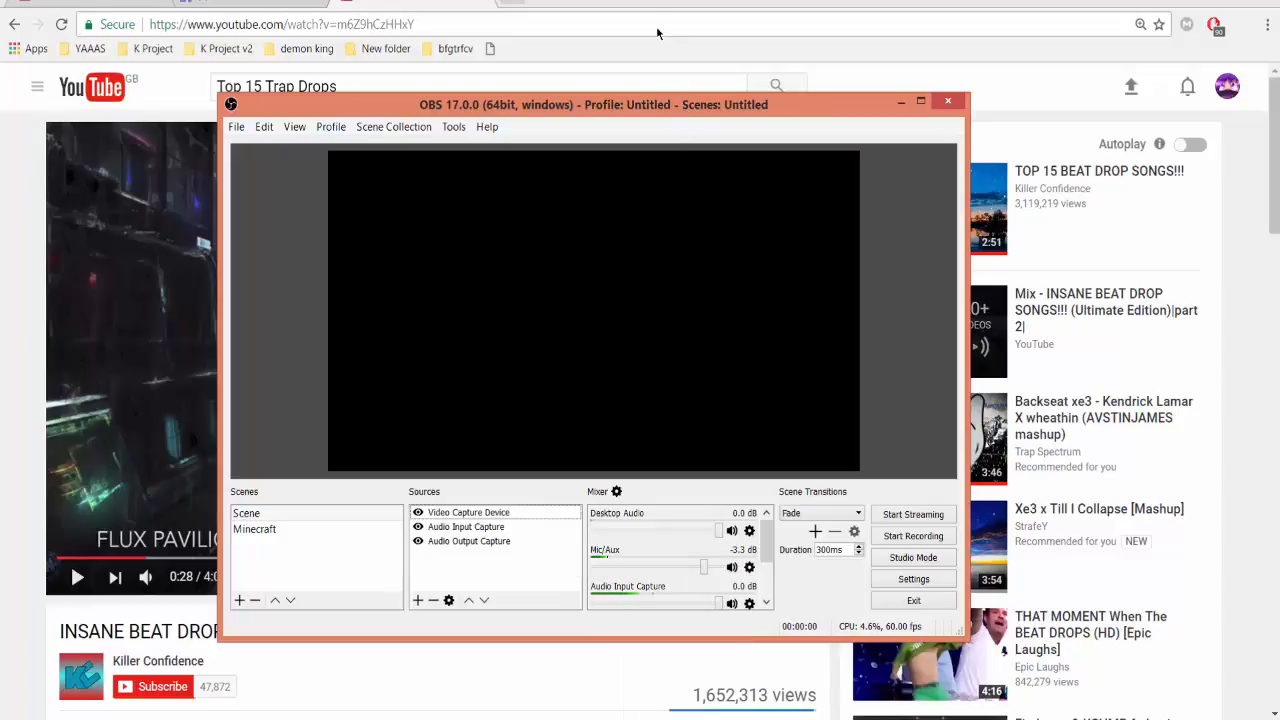
drag(654, 103, 472, 5)
right_click(346, 470)
mouse_move(380, 479)
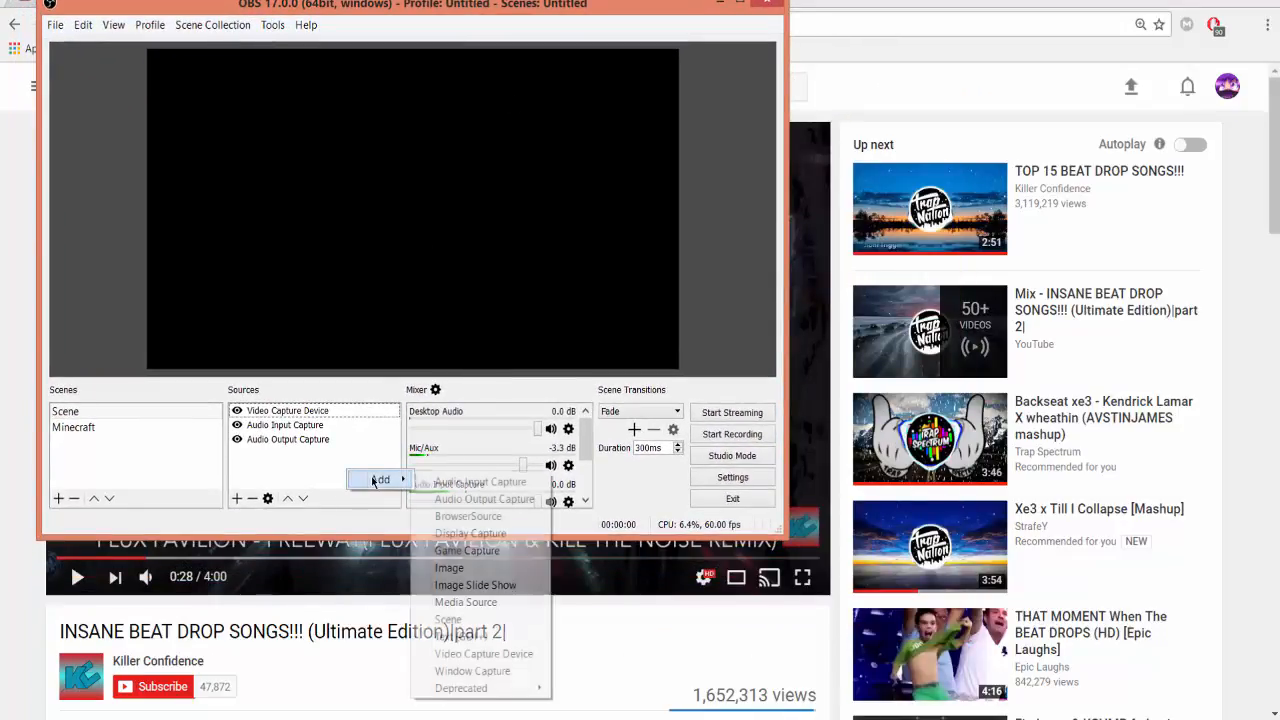
mouse_move(515, 689)
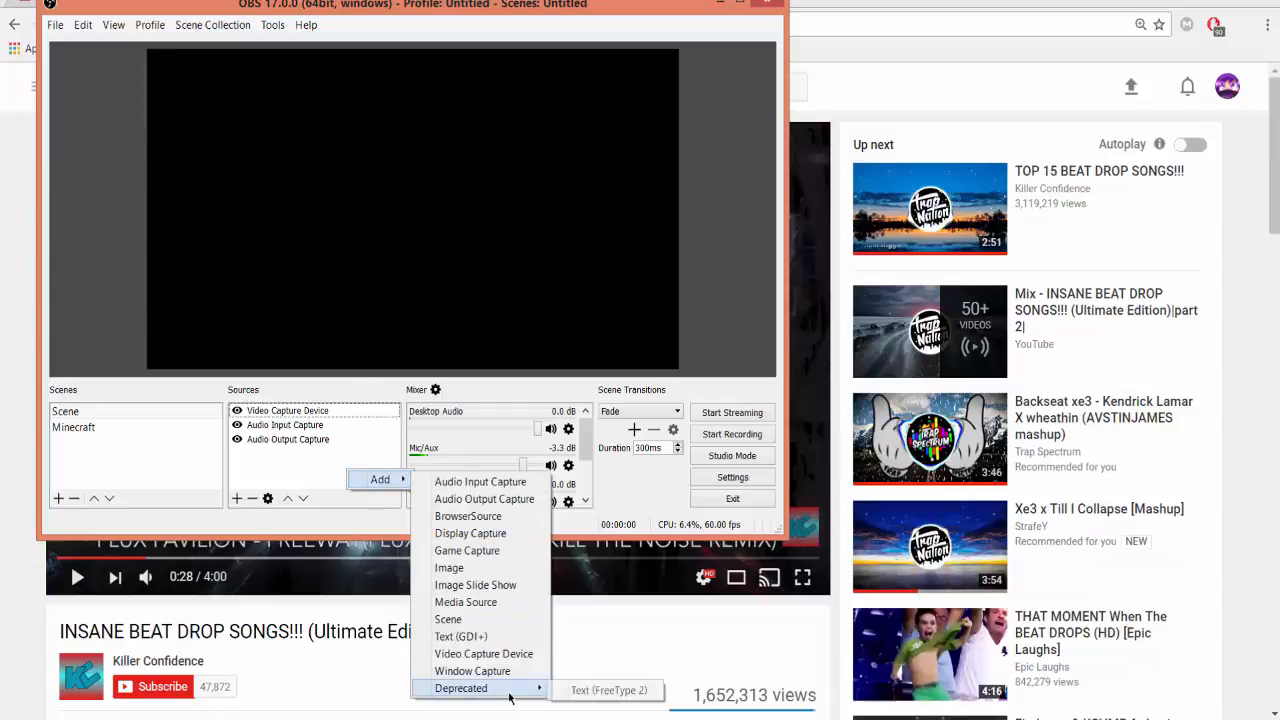
click(590, 690)
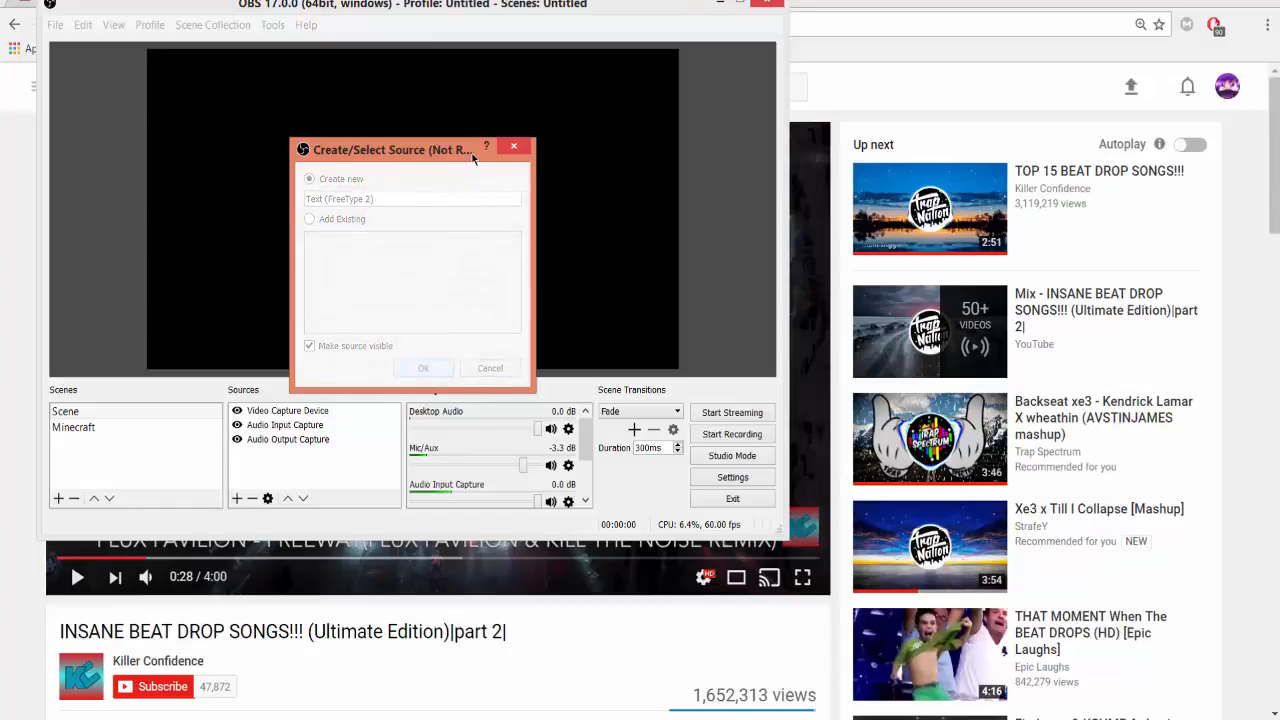
mouse_move(463, 152)
mouse_down()
mouse_move(498, 239)
mouse_move(512, 176)
mouse_move(534, 177)
mouse_move(500, 180)
mouse_move(478, 145)
mouse_up()
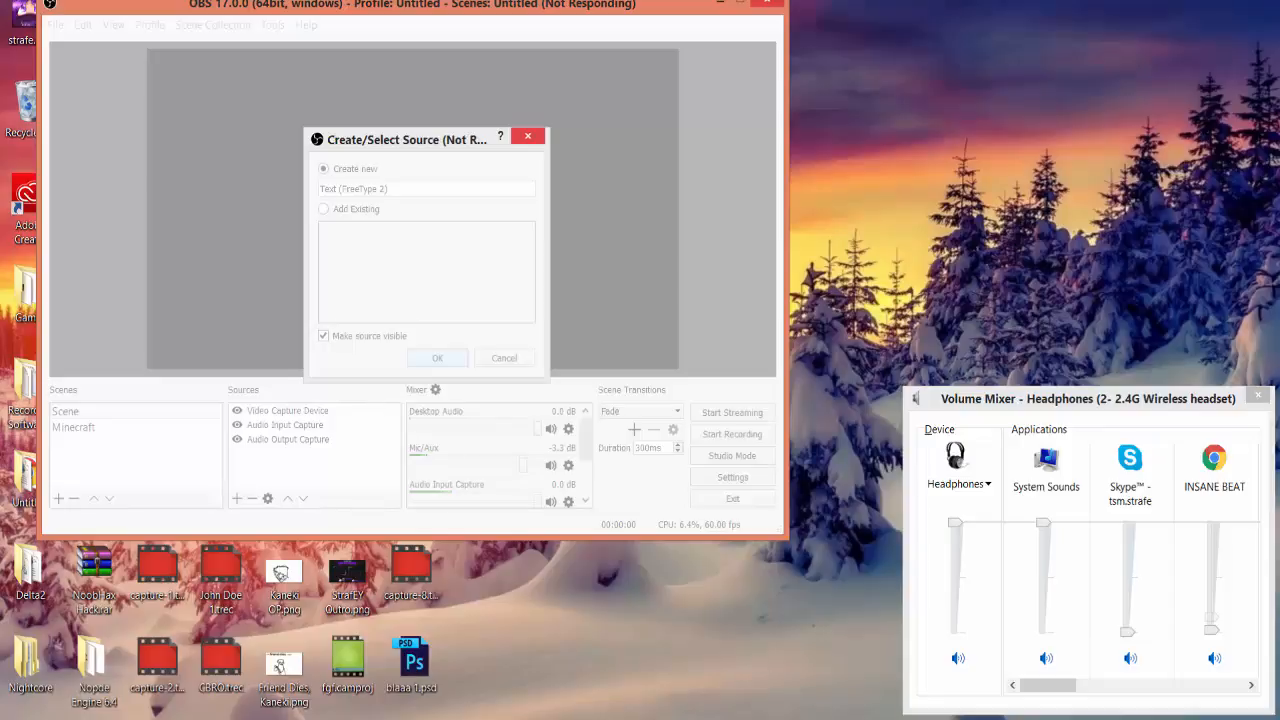
Step: Relaunch OBS and continue past the missing-disk error for drive D
click(979, 718)
click(979, 718)
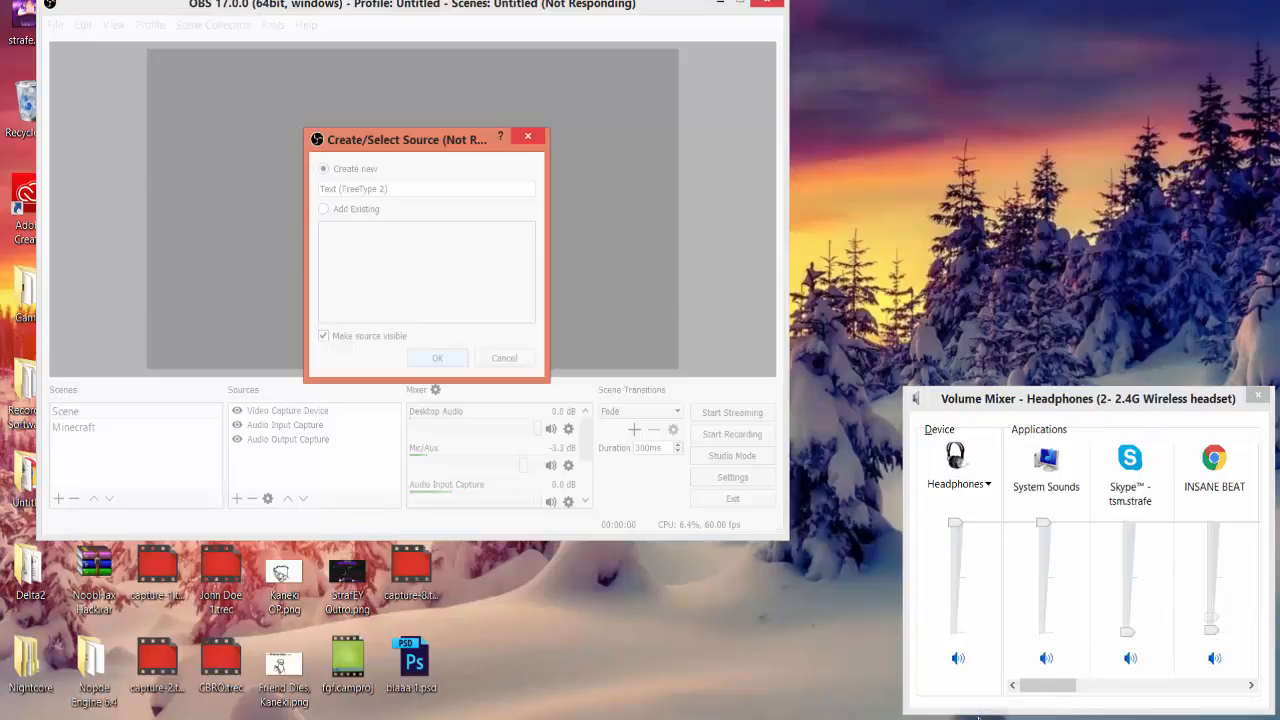
click(979, 718)
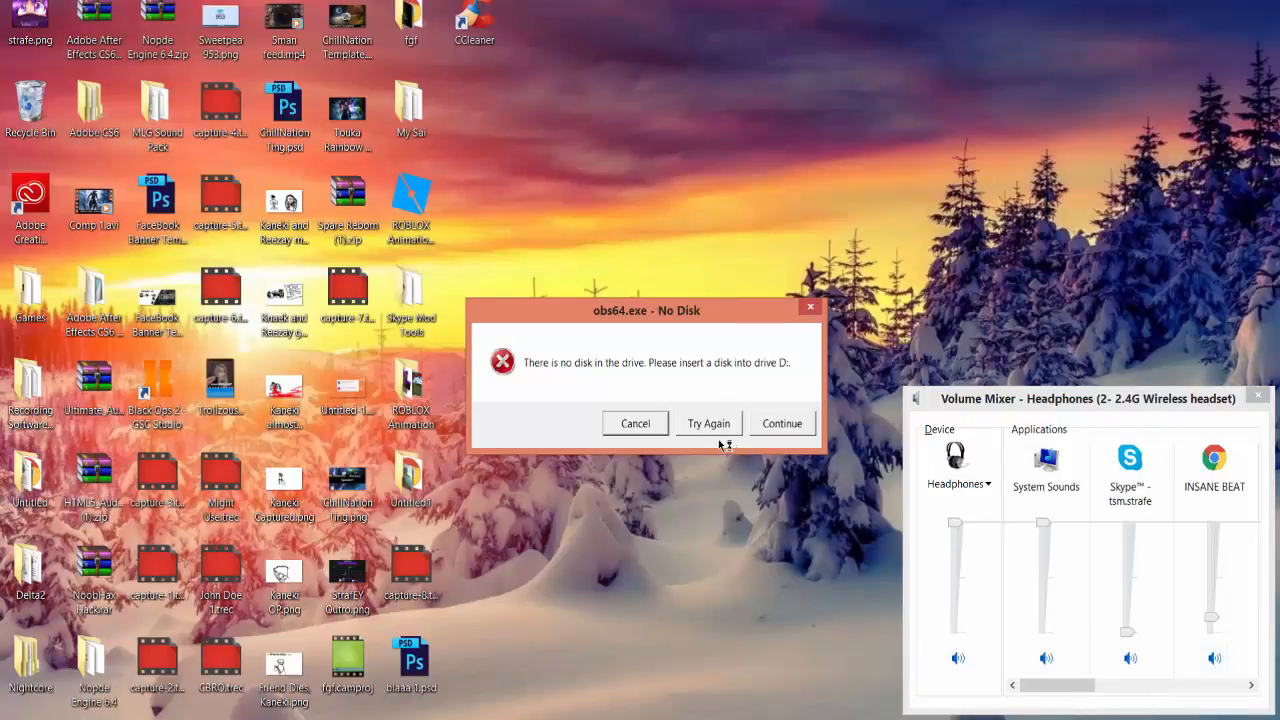
drag(629, 313, 314, 262)
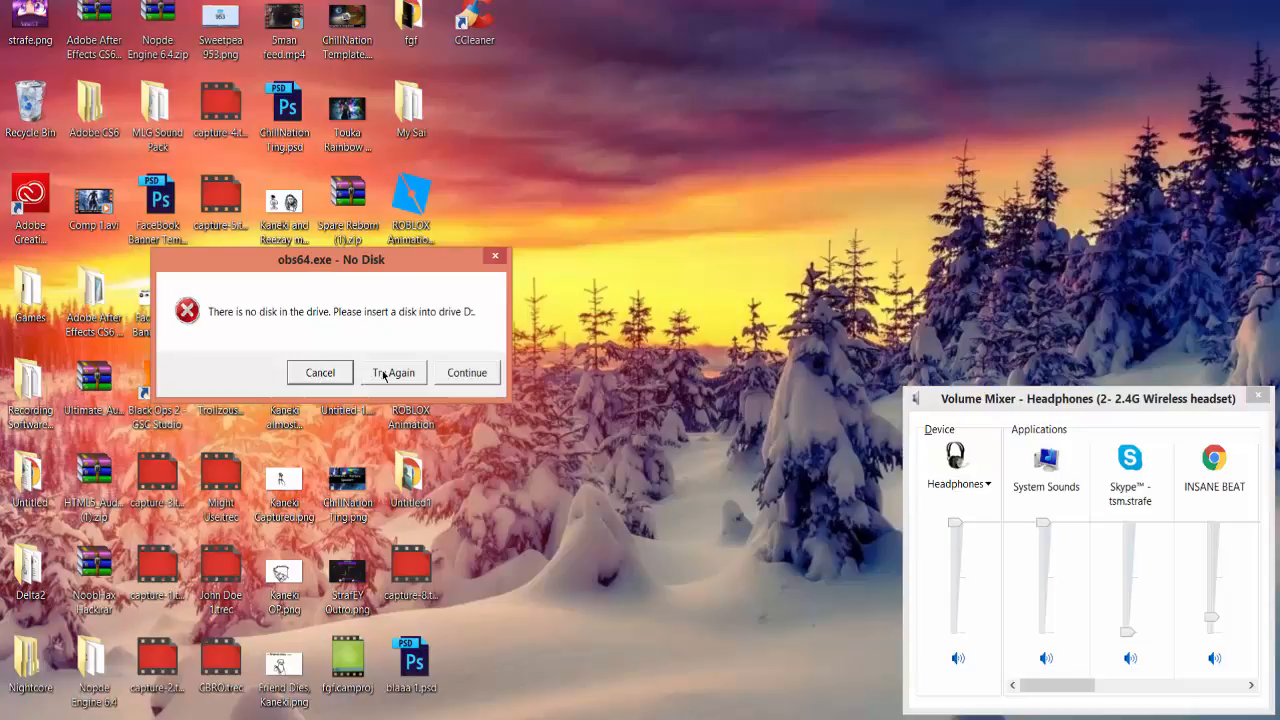
click(484, 372)
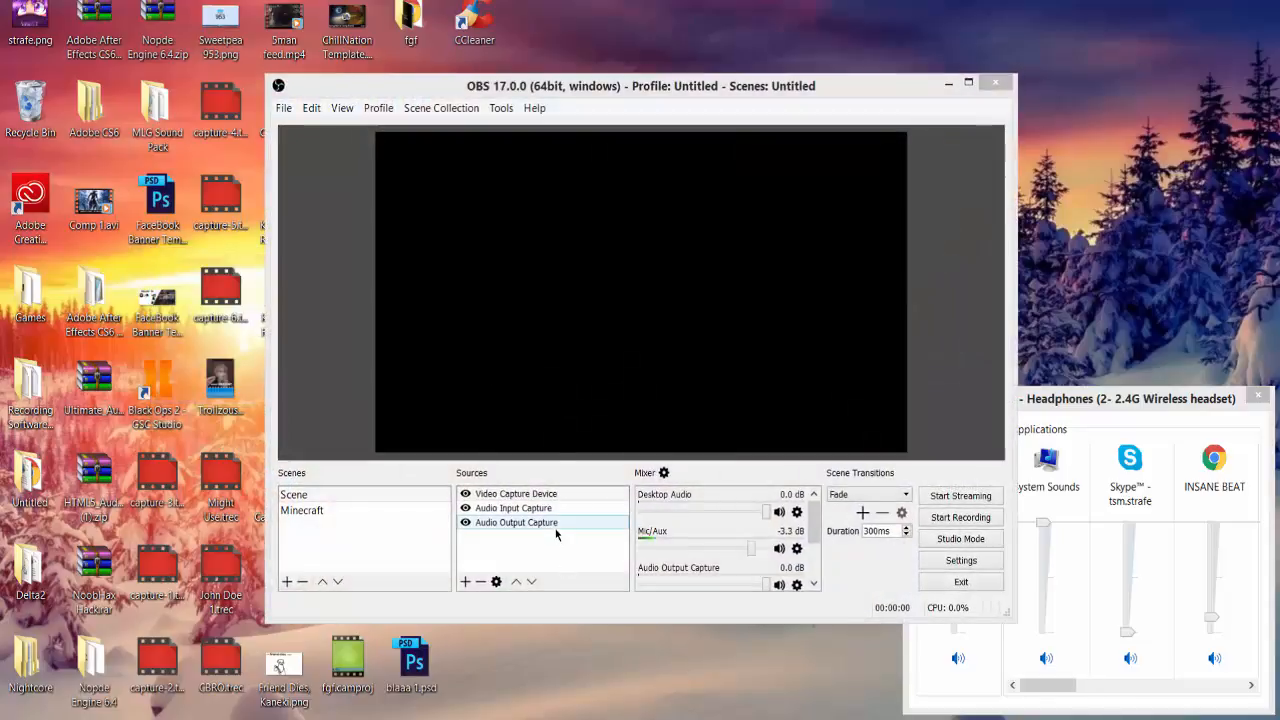
Step: Remove the Video Capture Device source from the scene and confirm the removal
click(548, 497)
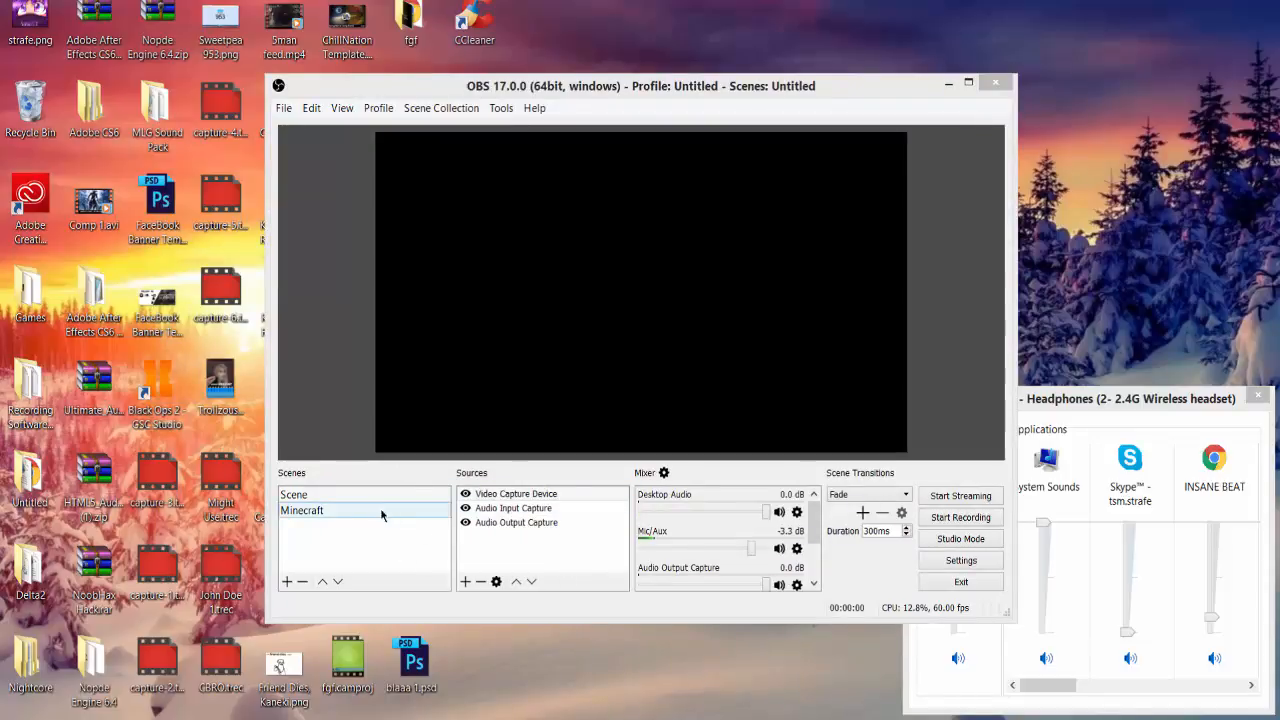
click(535, 496)
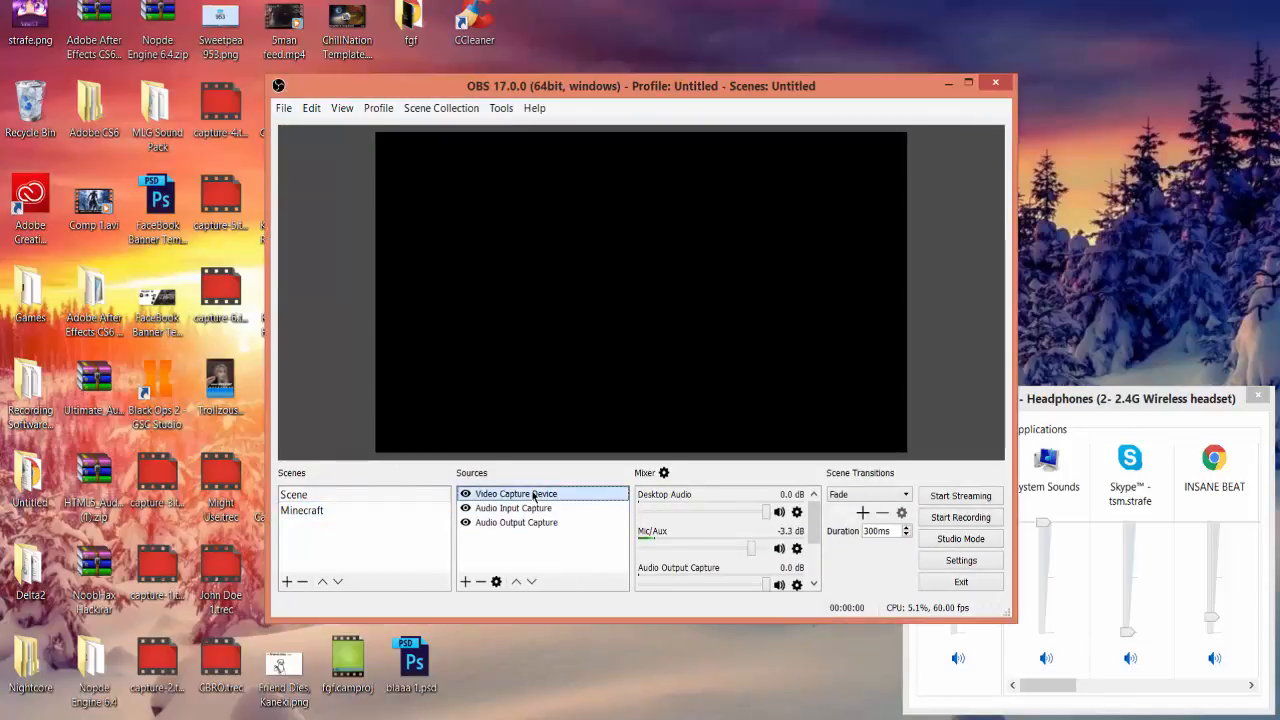
key(Delete)
click(683, 378)
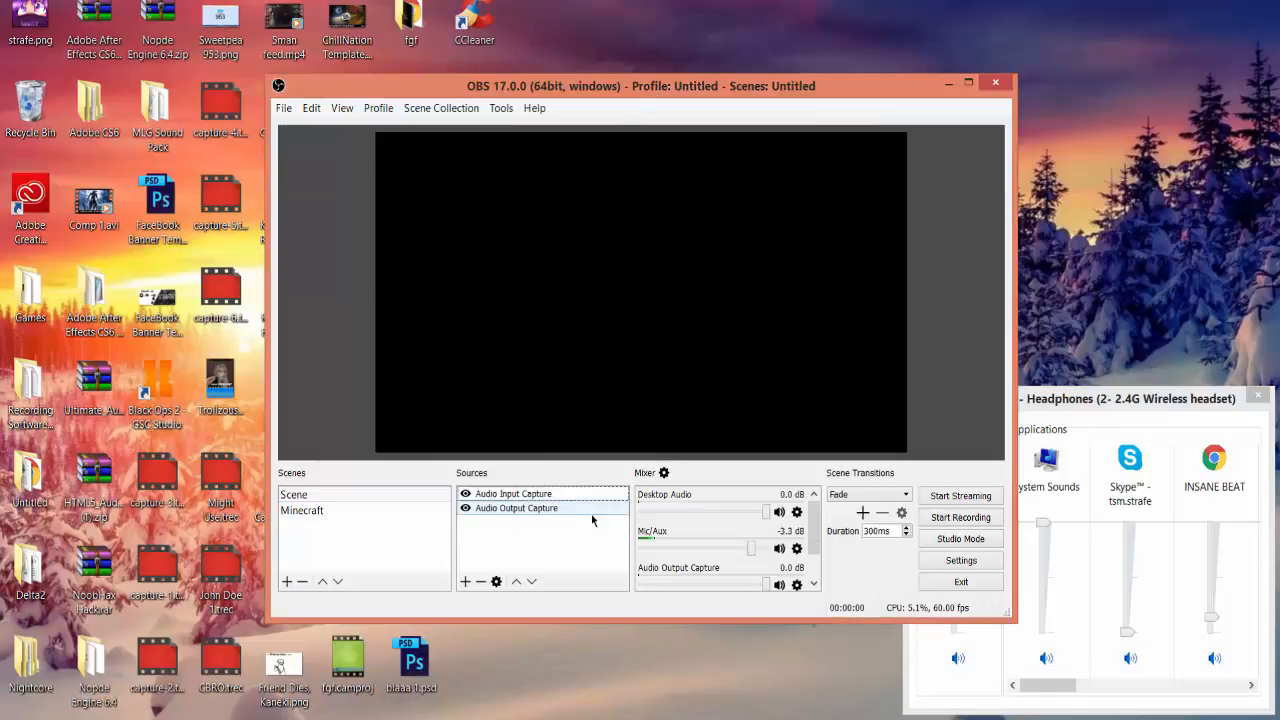
Step: Review the available source types, then examine the streaming service choices in the stream settings
right_click(590, 522)
mouse_move(623, 527)
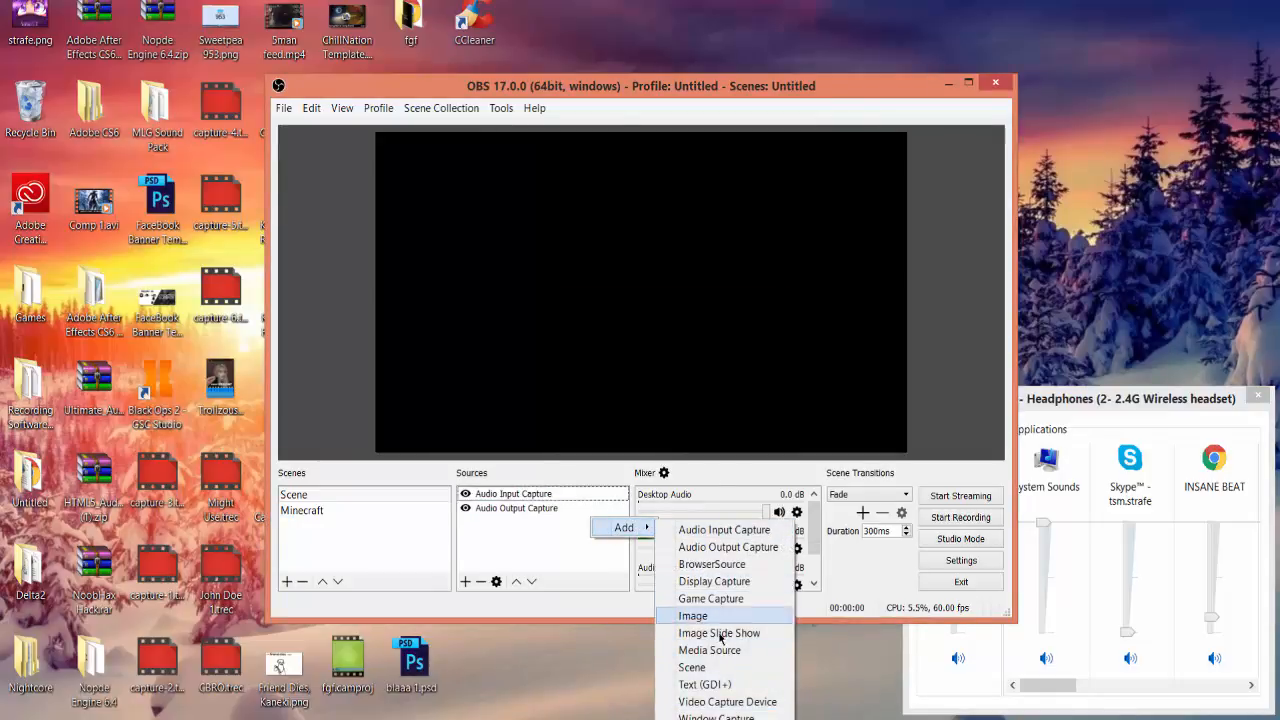
click(871, 573)
click(960, 560)
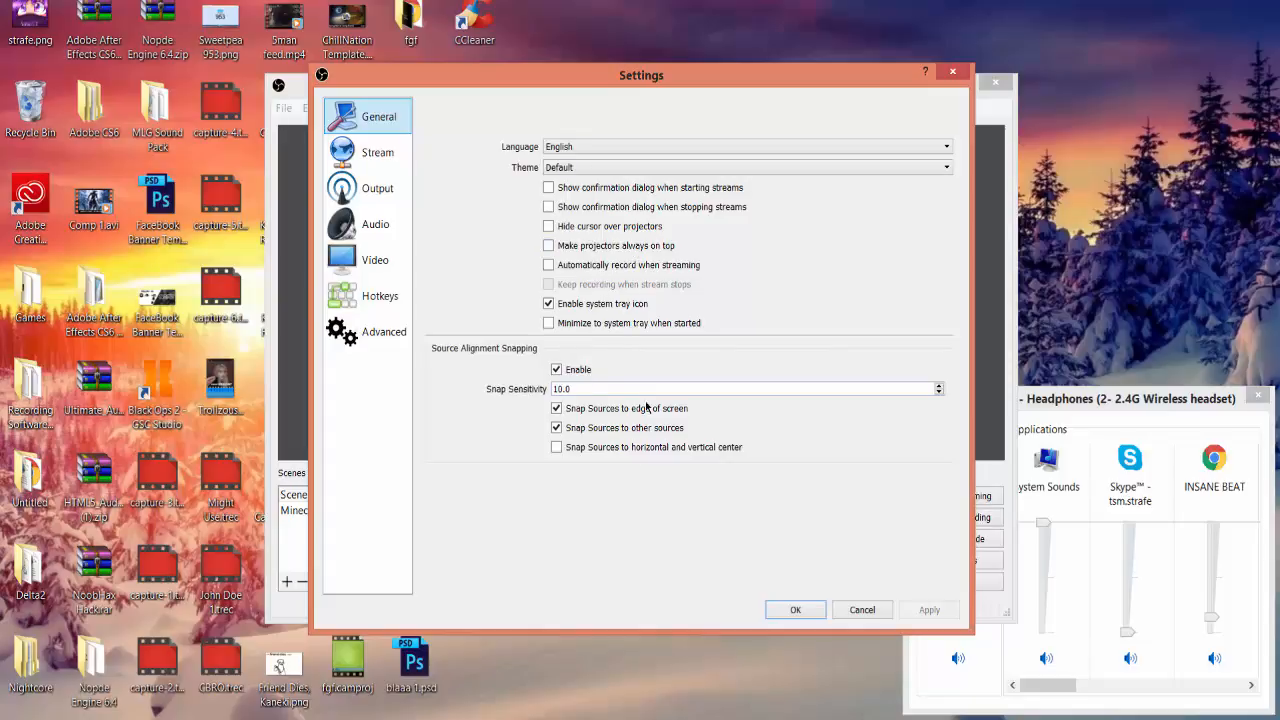
click(372, 155)
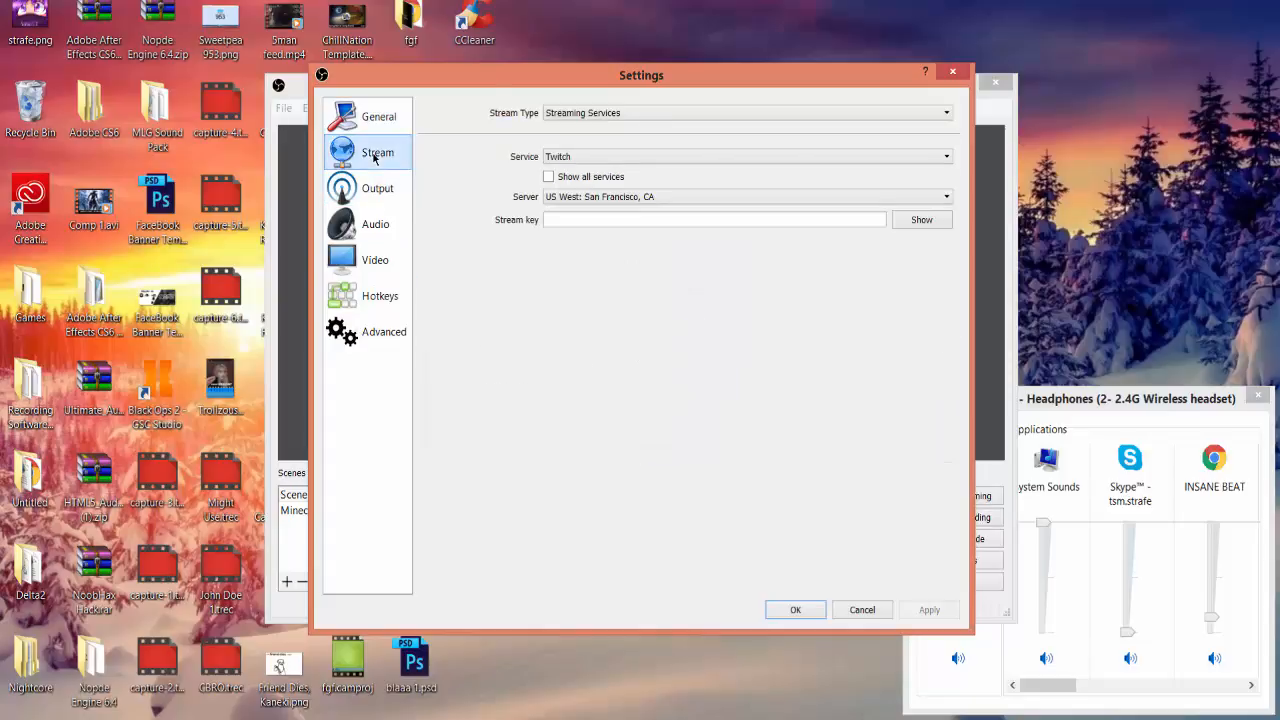
click(608, 159)
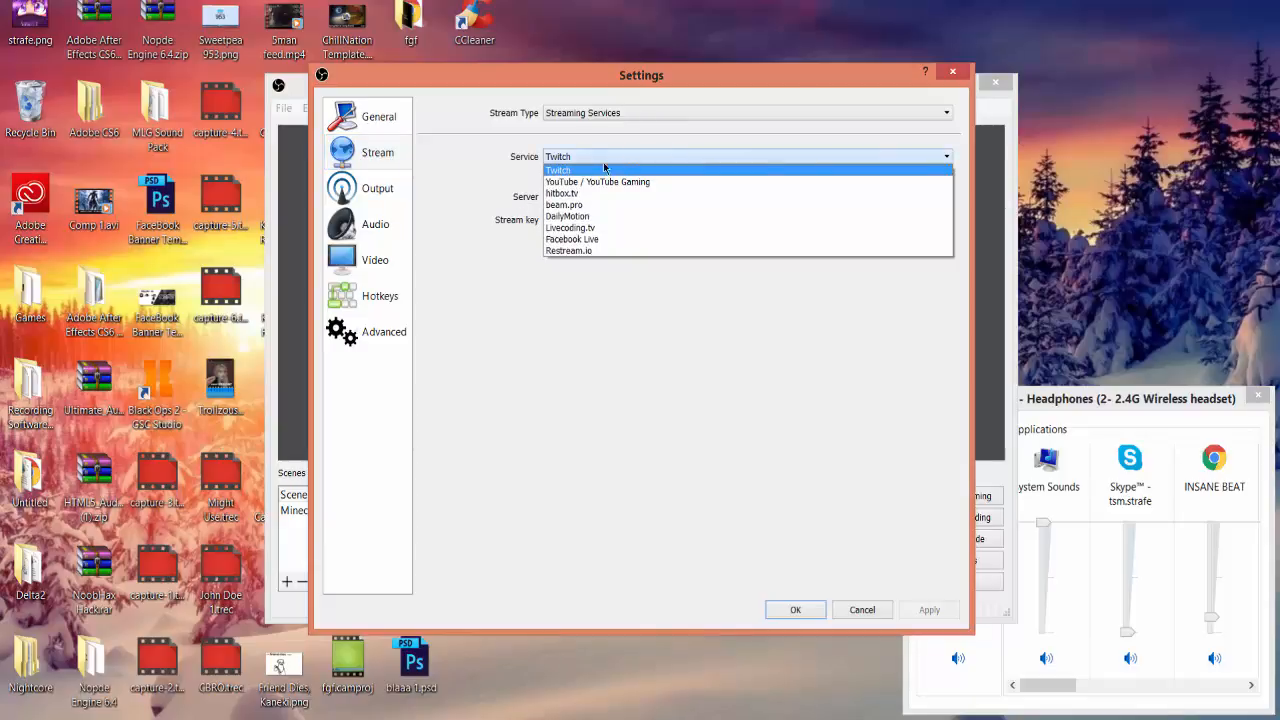
click(581, 268)
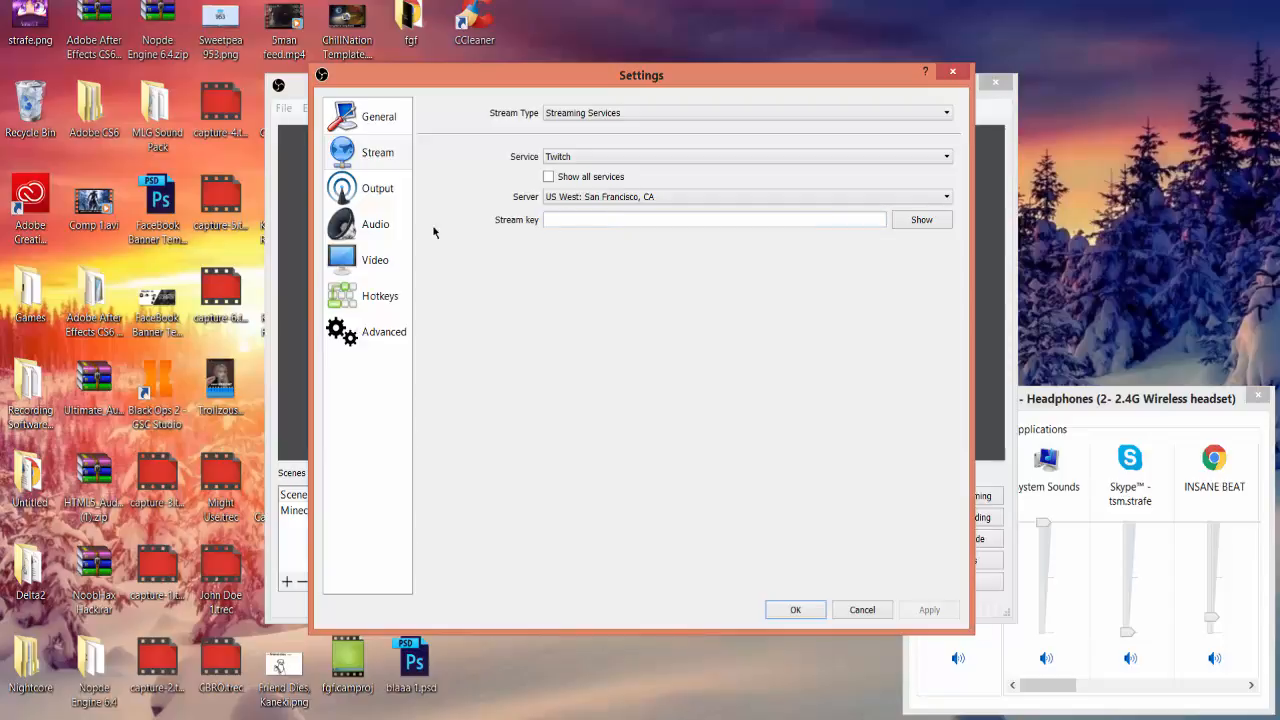
Step: Examine the recording path in the output settings
click(395, 189)
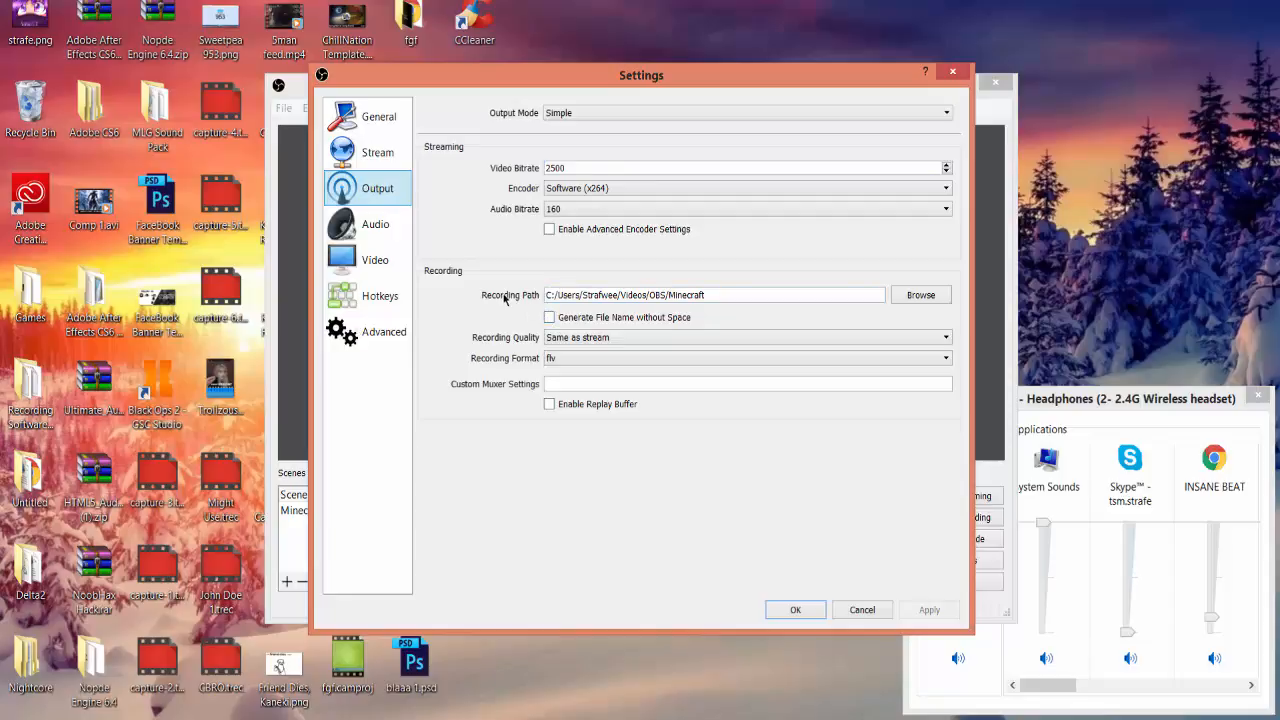
drag(723, 290, 691, 290)
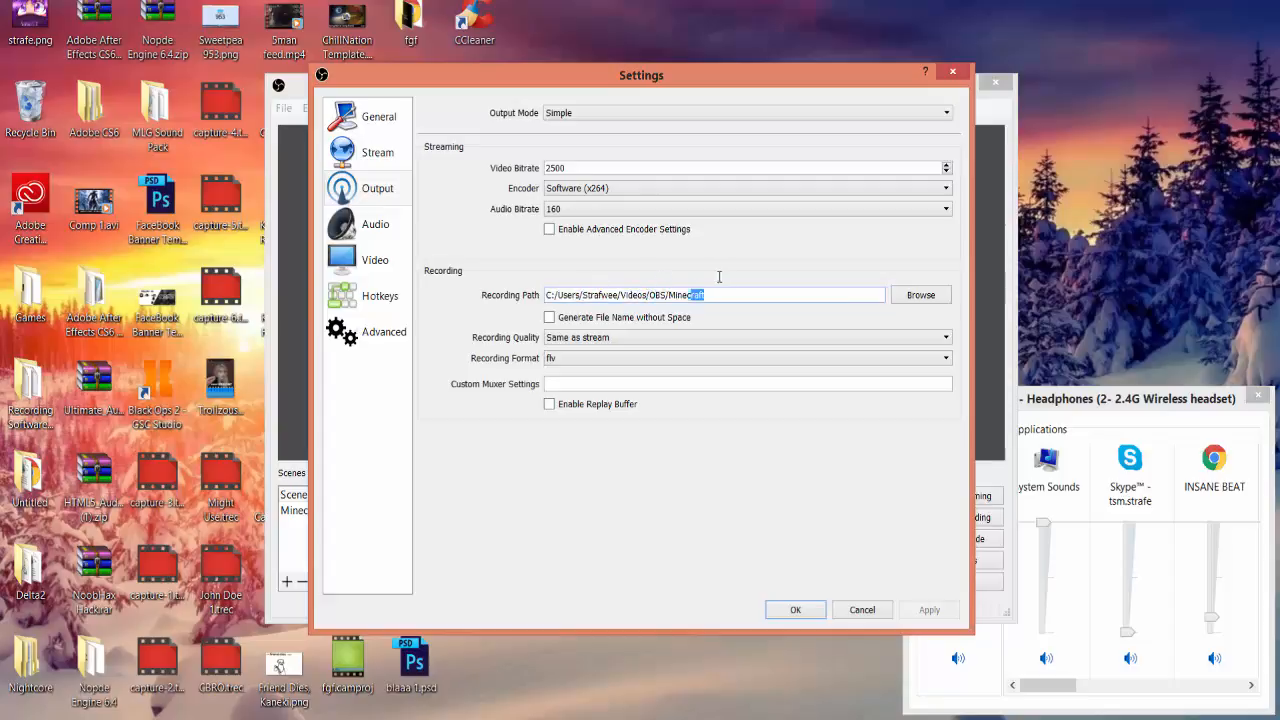
click(726, 291)
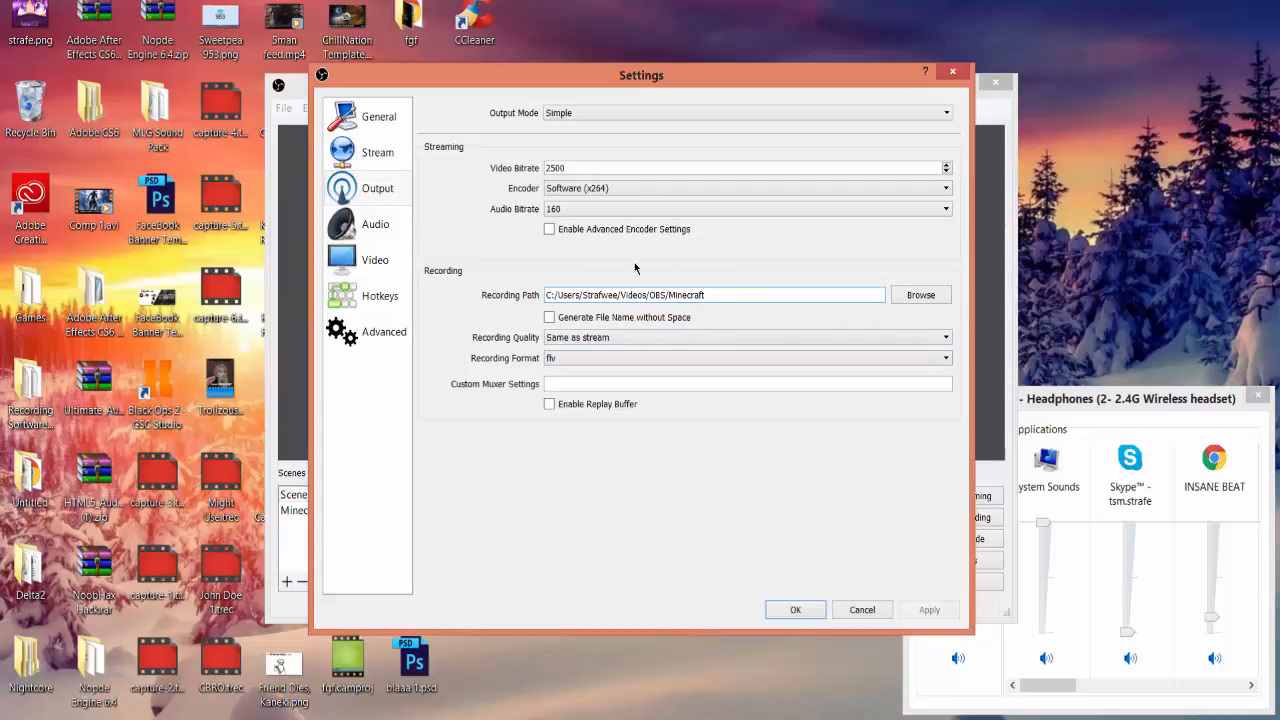
mouse_move(721, 291)
mouse_down()
mouse_move(657, 291)
mouse_move(722, 296)
mouse_up()
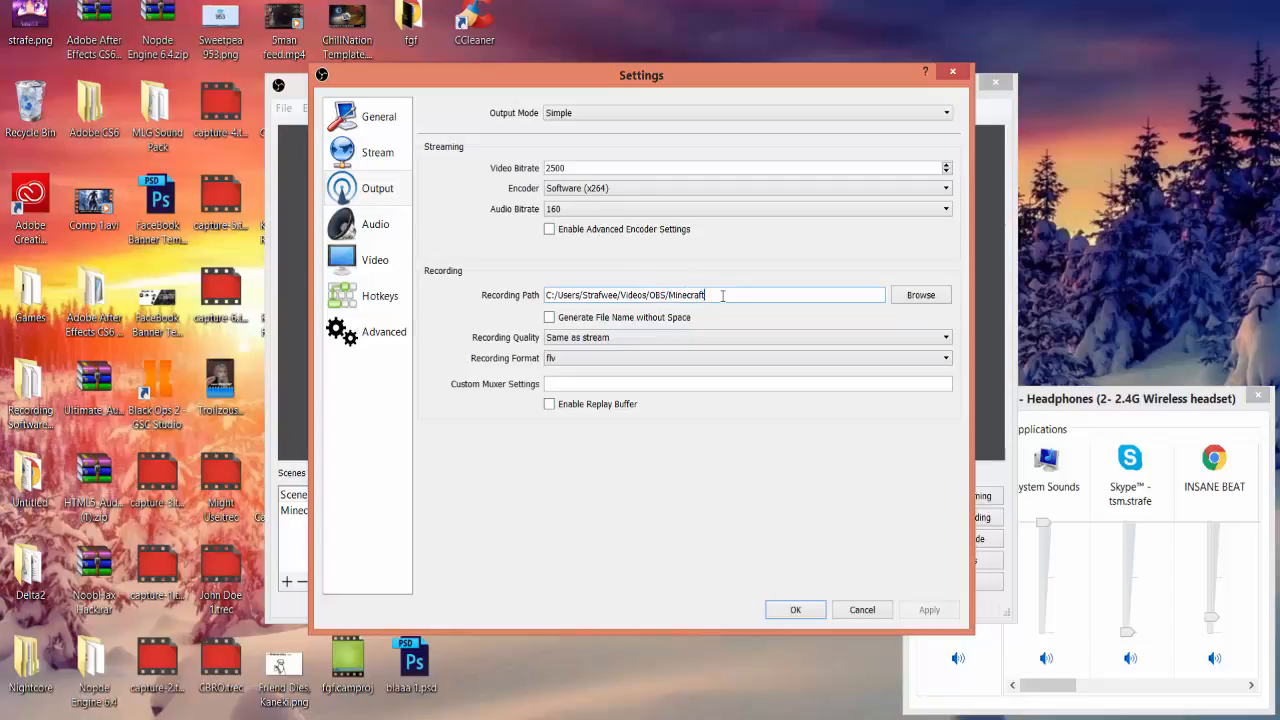
Step: Keep the audio bitrate at 160, set the recording format to mp4, and apply the output settings
click(572, 210)
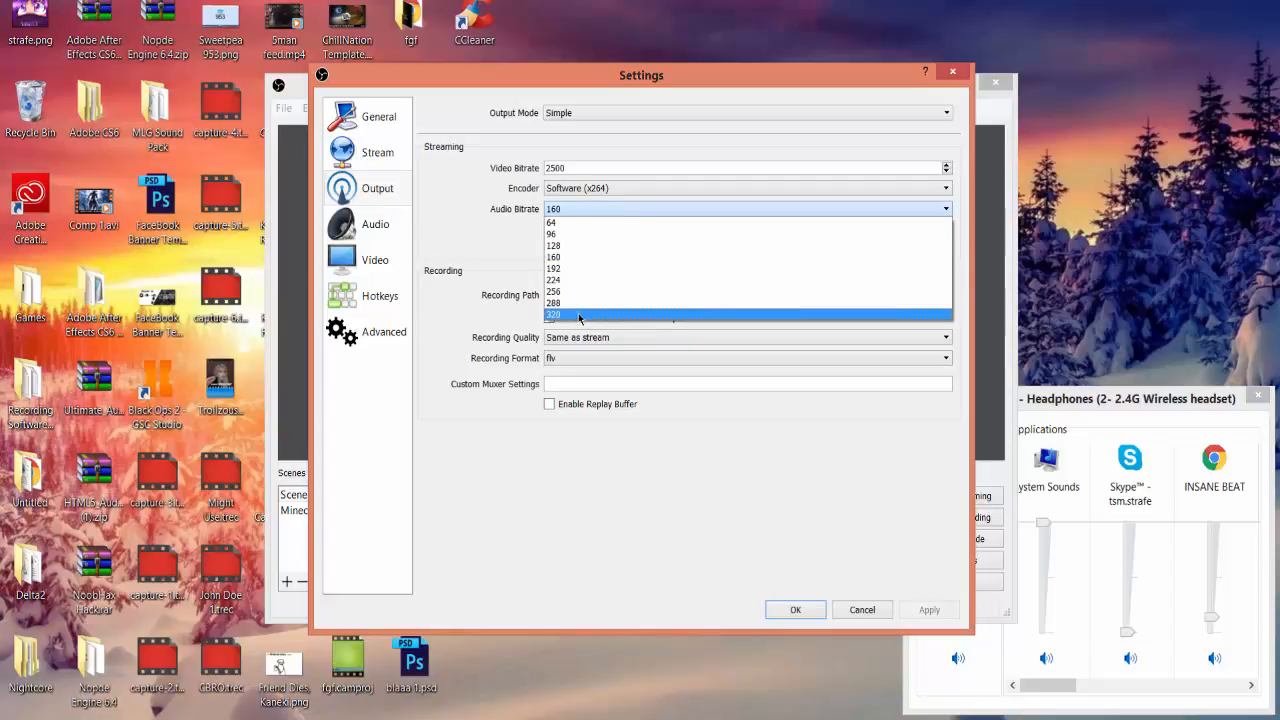
click(570, 257)
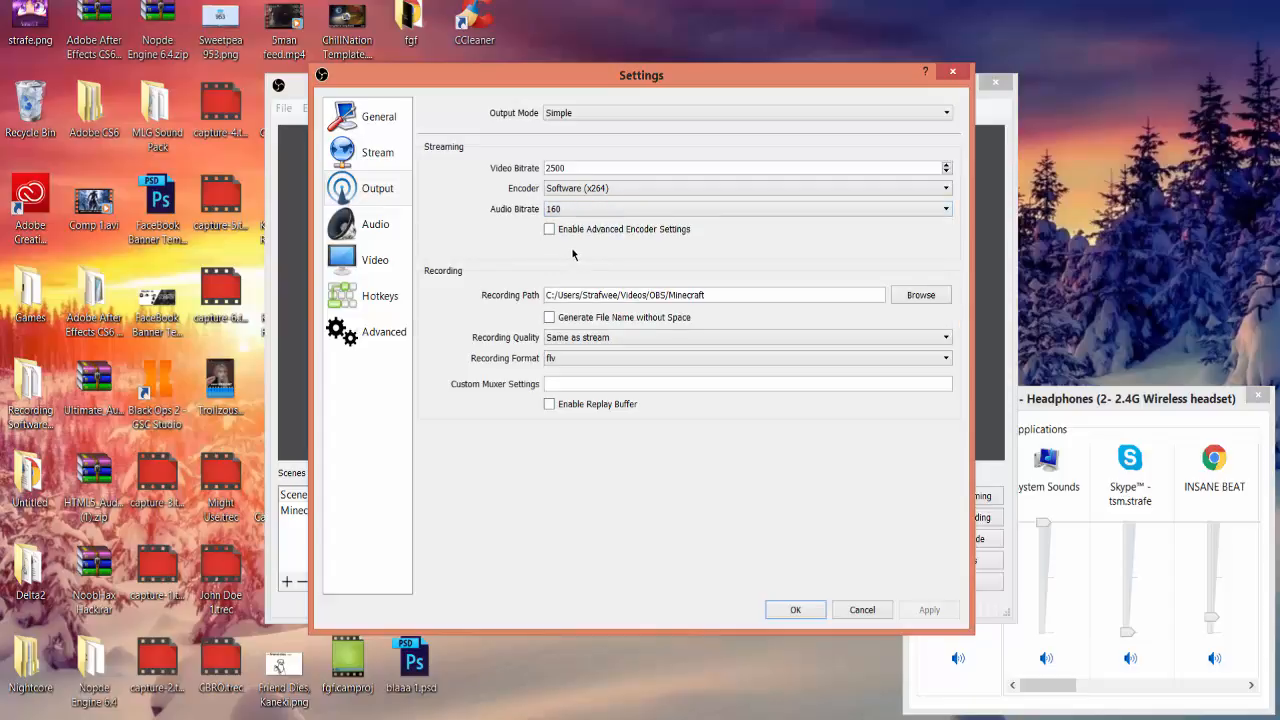
click(567, 358)
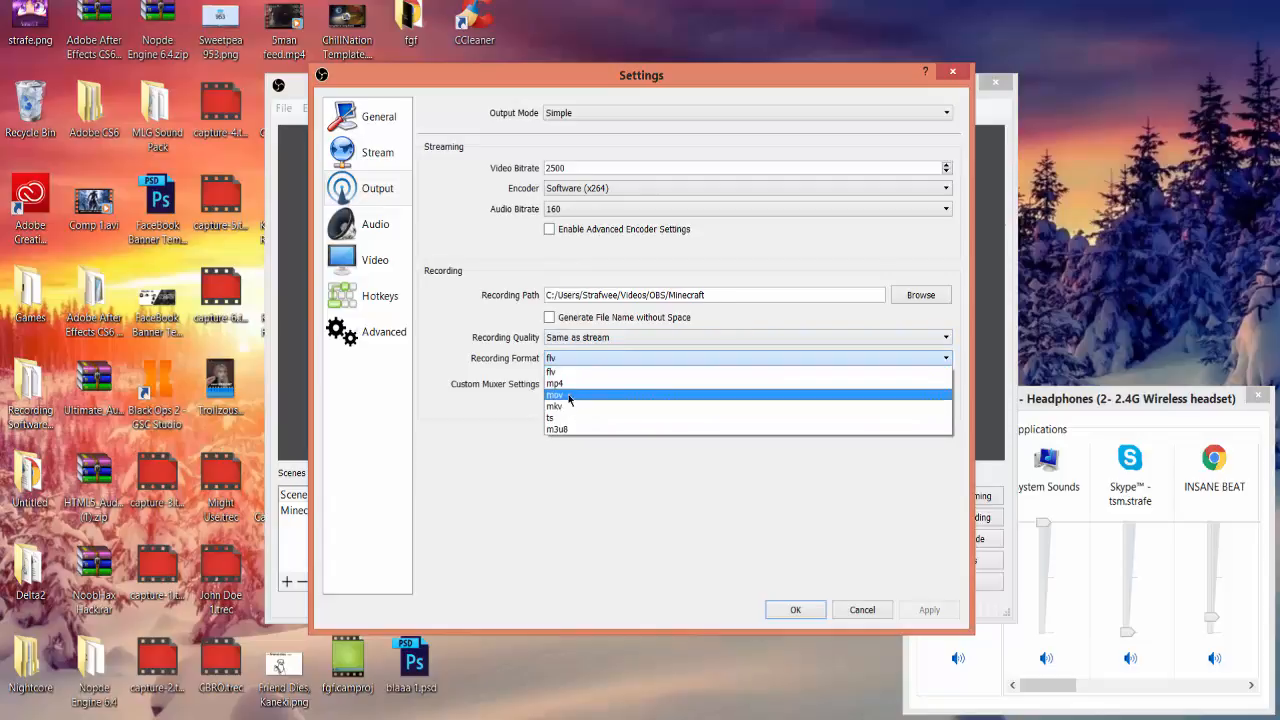
click(564, 362)
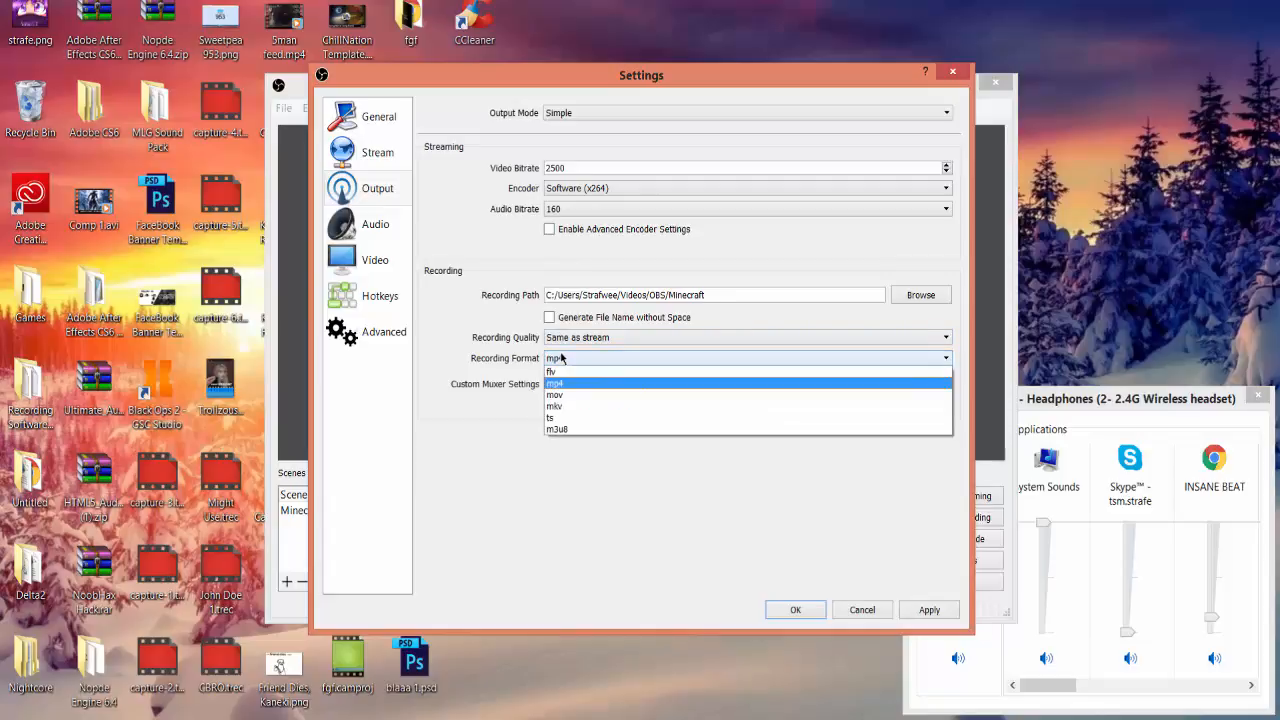
click(560, 373)
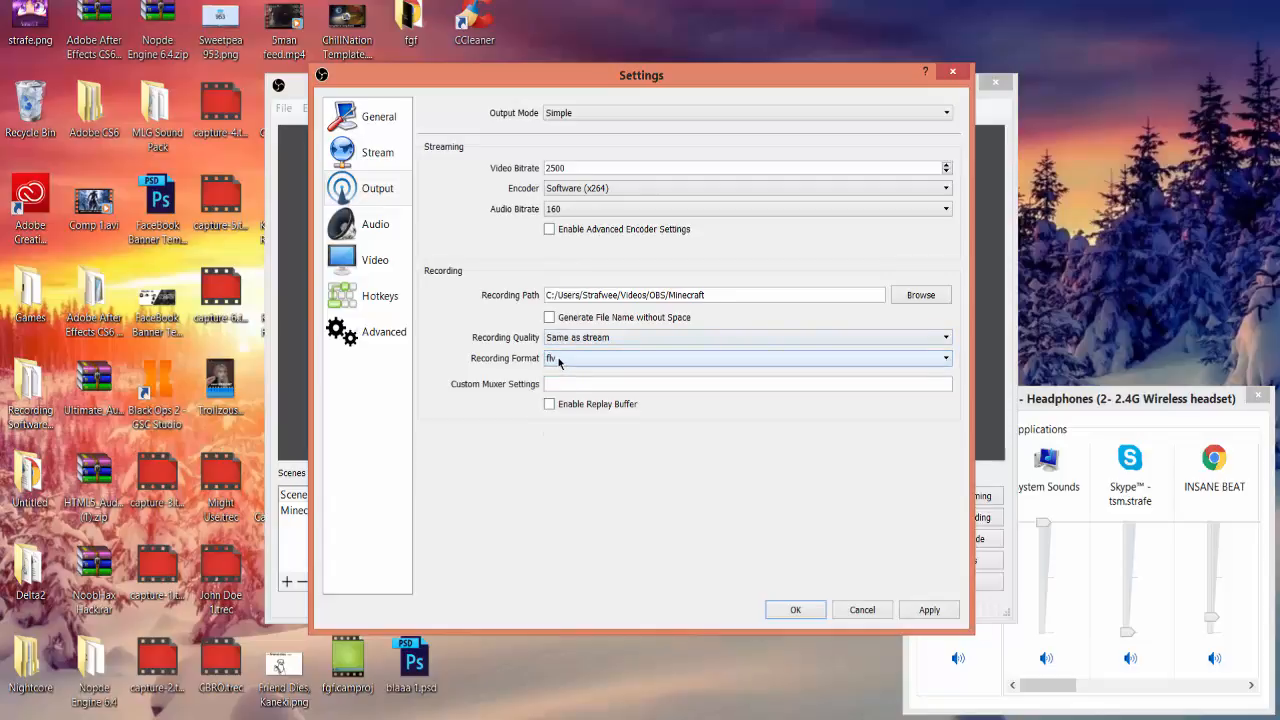
click(553, 361)
click(562, 375)
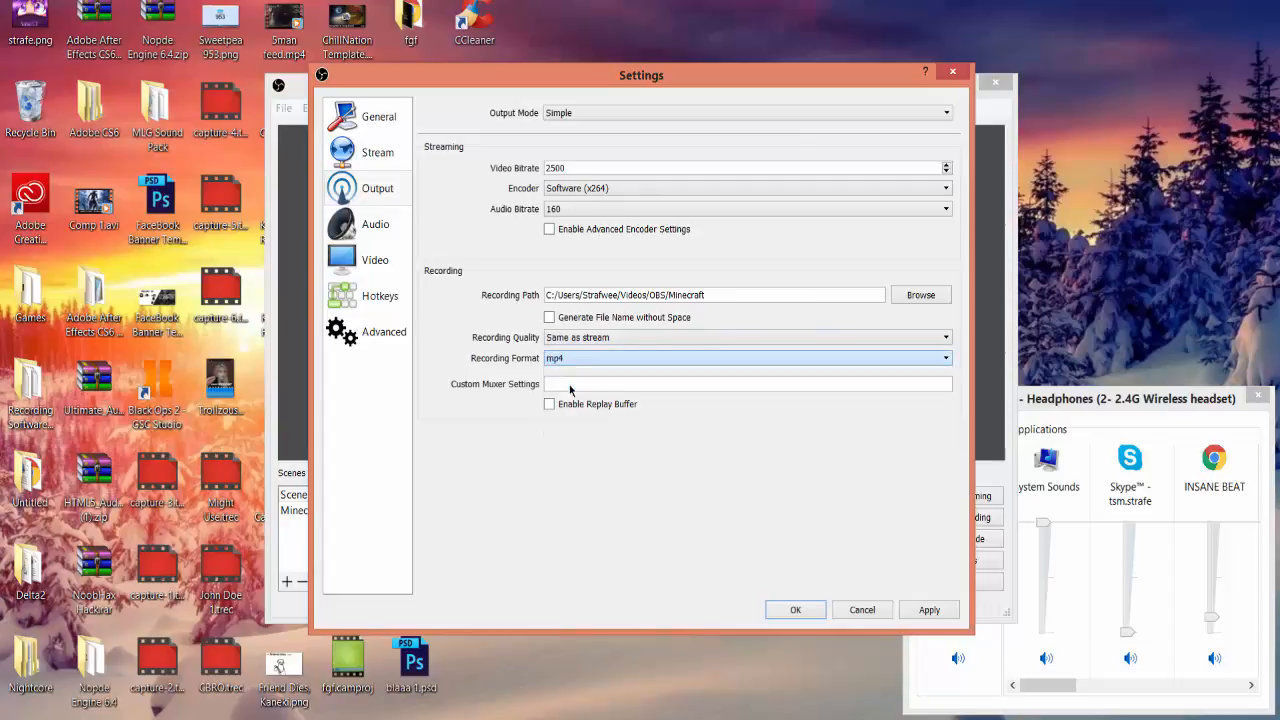
click(943, 609)
Step: Try enabling push-to-mute for Mic/Aux in the audio settings and switch it off again
click(376, 224)
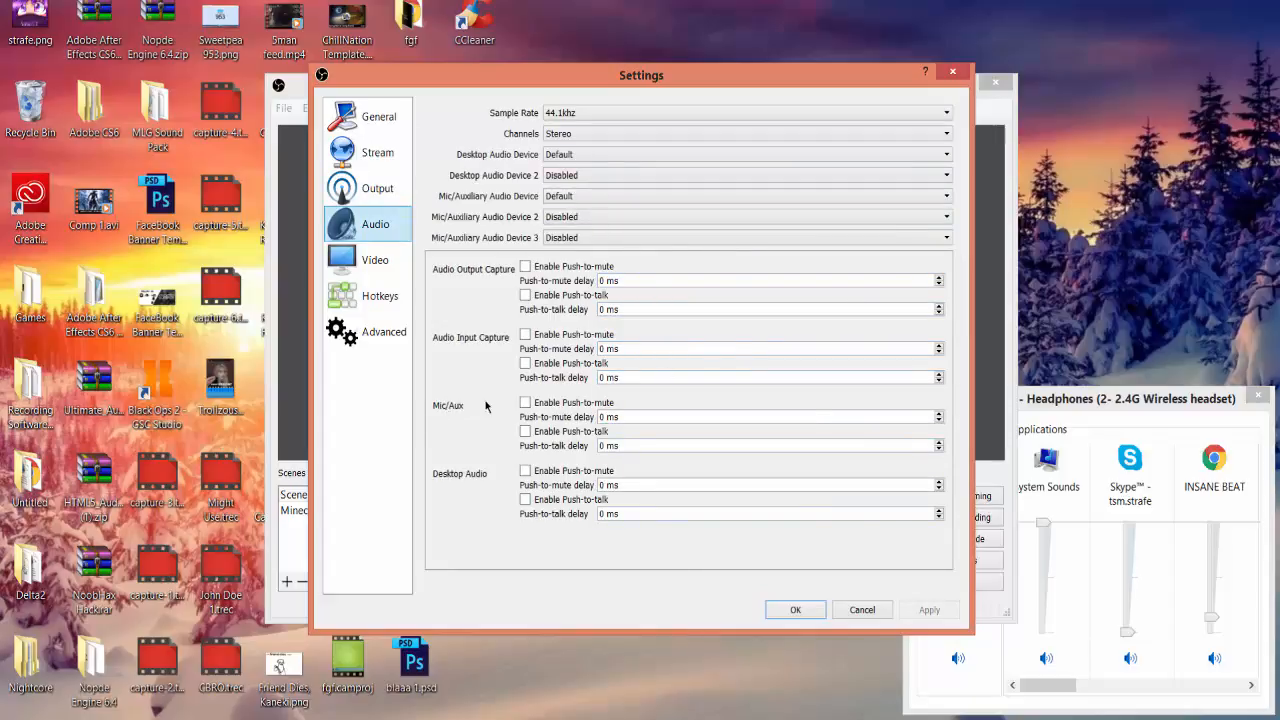
click(549, 404)
click(549, 404)
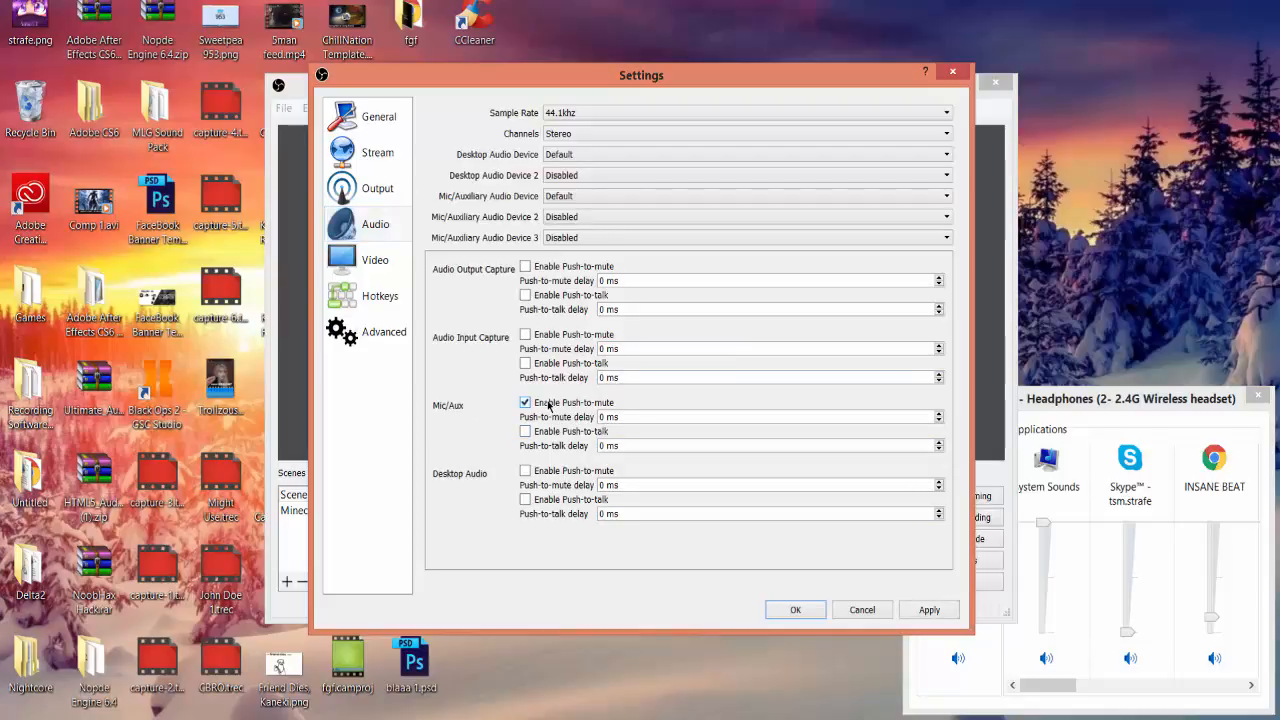
click(549, 405)
Step: Set the base canvas resolution to 1280x720 in the video settings
click(388, 272)
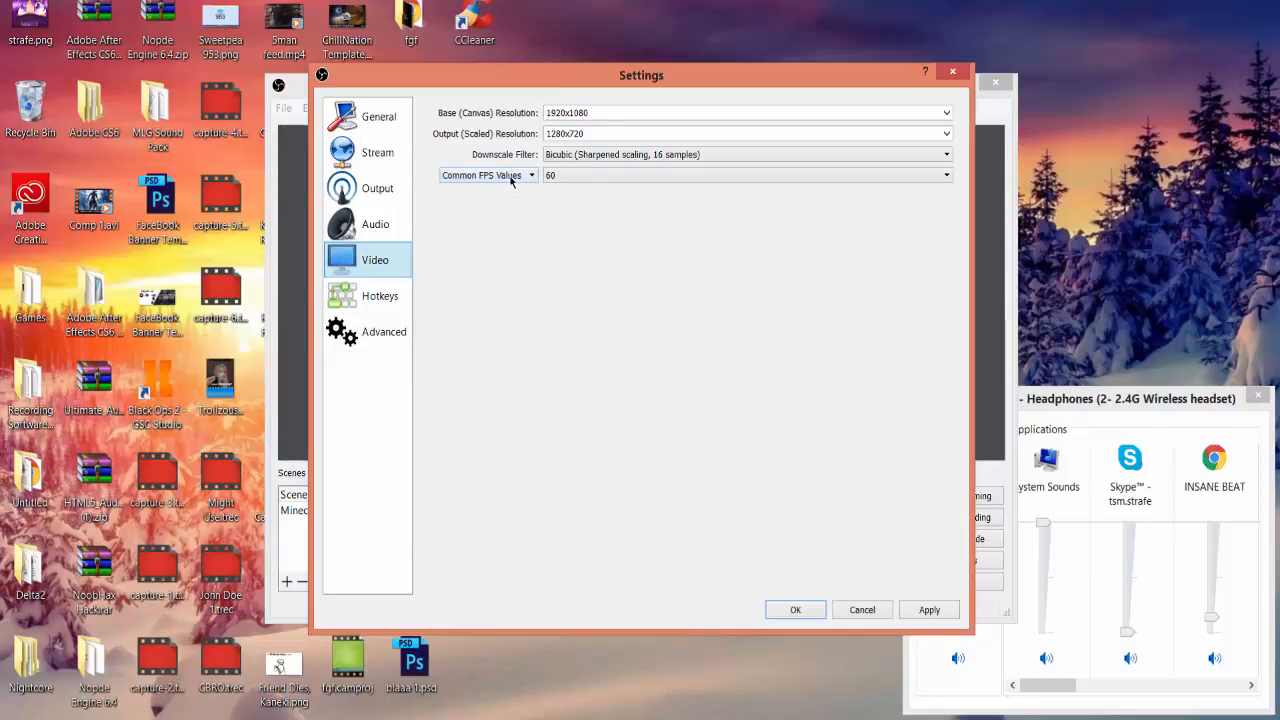
double_click(586, 112)
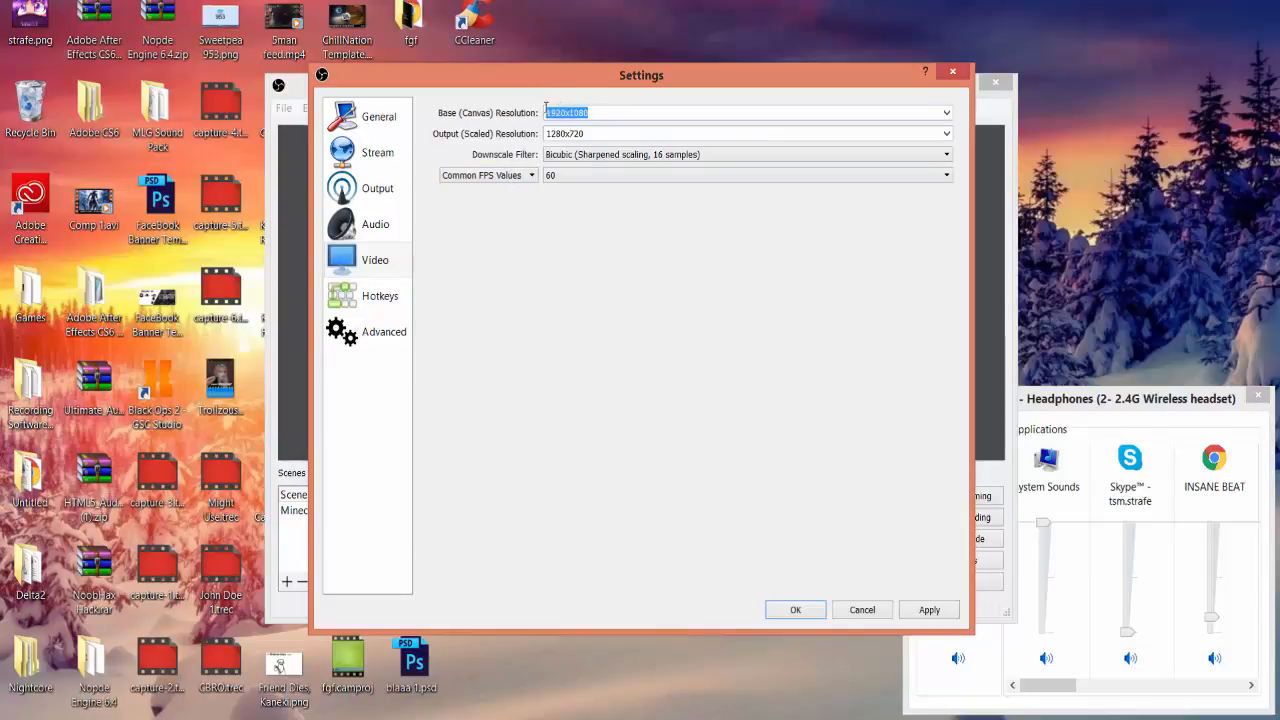
click(587, 110)
drag(586, 99, 540, 109)
click(616, 113)
key(ctrl+a)
key(BackSpace)
text(1280)
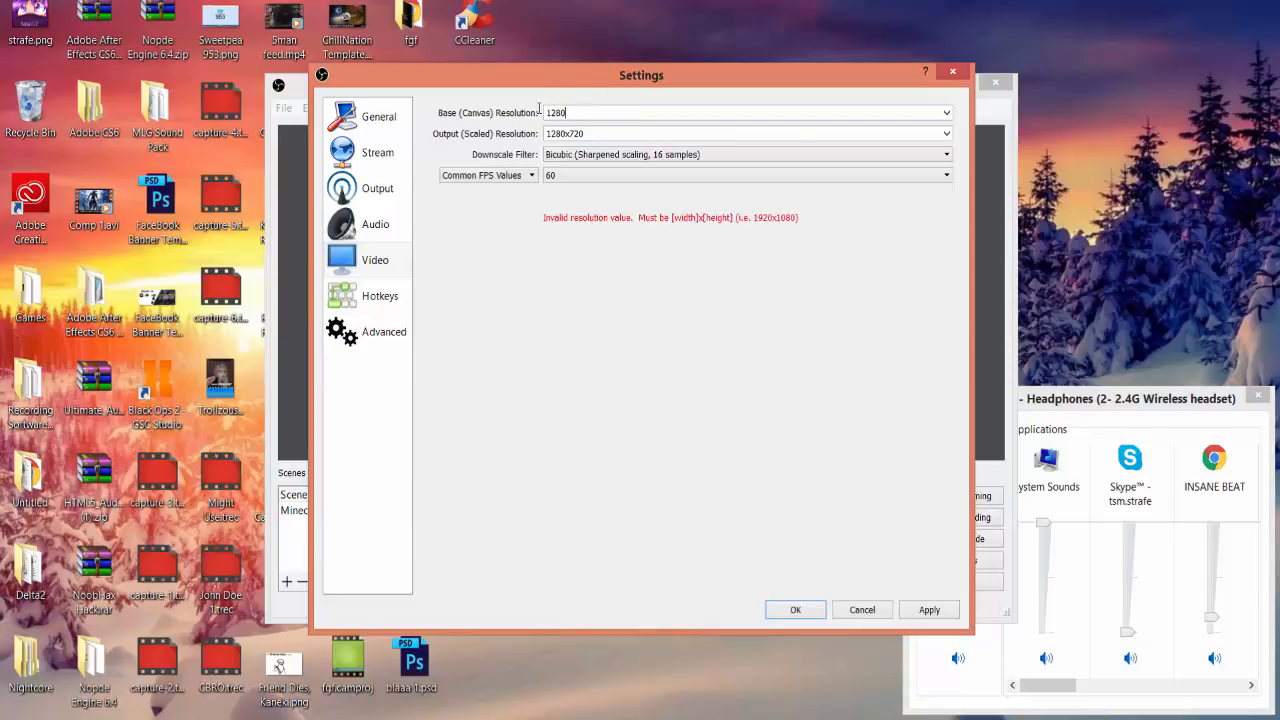
text(x720)
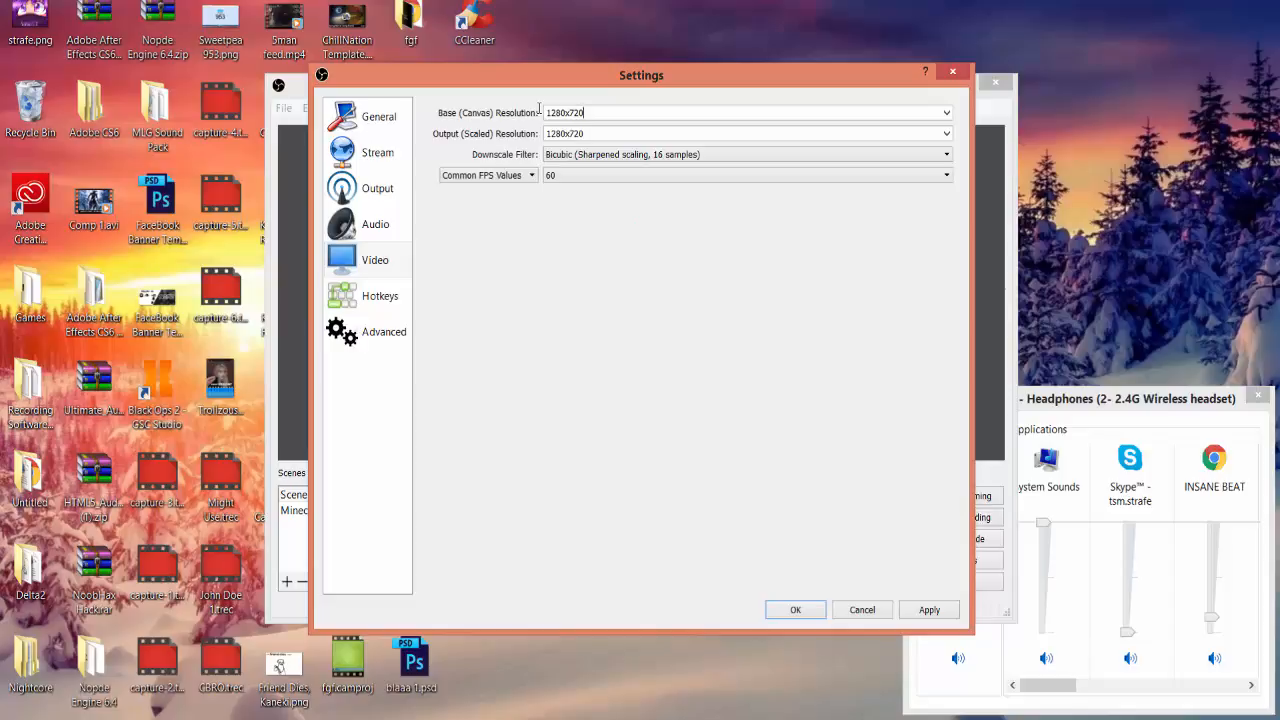
Step: Set the base canvas resolution to 1920x1080
key(BackSpace)
key(BackSpace)
key(BackSpace)
key(BackSpace)
key(BackSpace)
key(BackSpace)
key(BackSpace)
key(BackSpace)
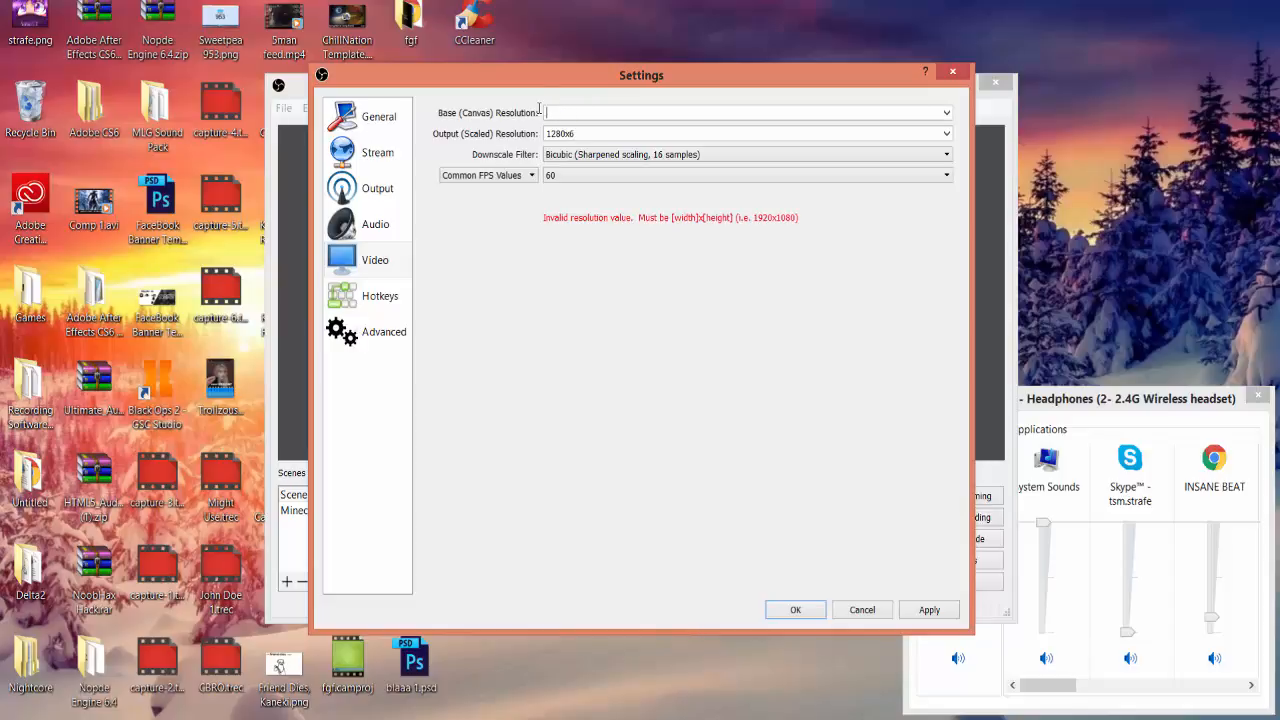
text(1920x100)
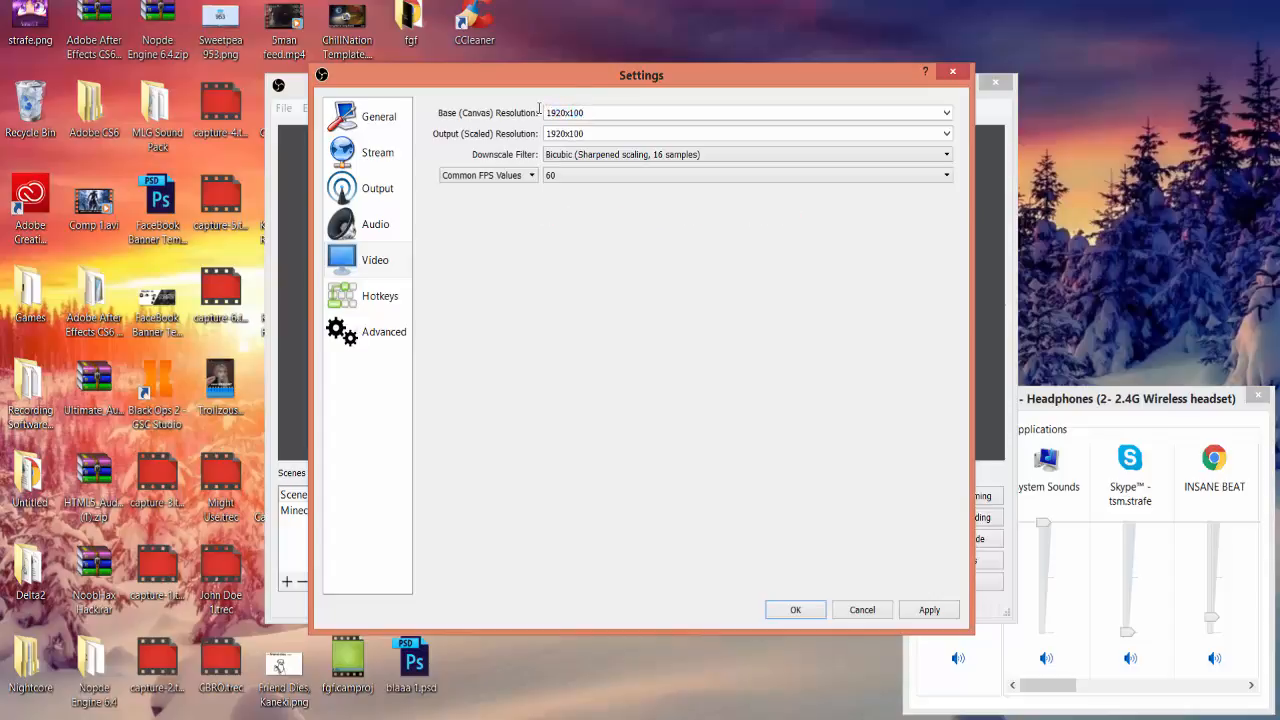
key(BackSpace)
text(80)
Step: Try common FPS values of 30 and 10 for the video frame rate
click(583, 178)
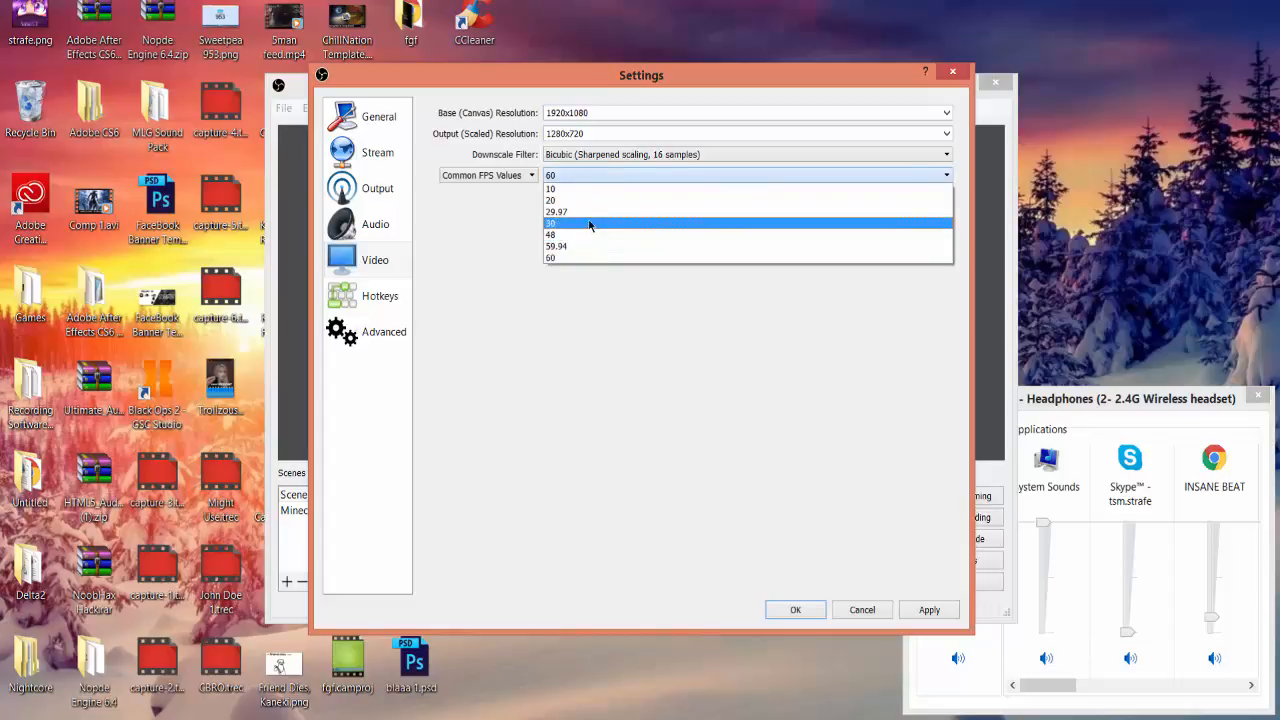
click(586, 222)
click(584, 176)
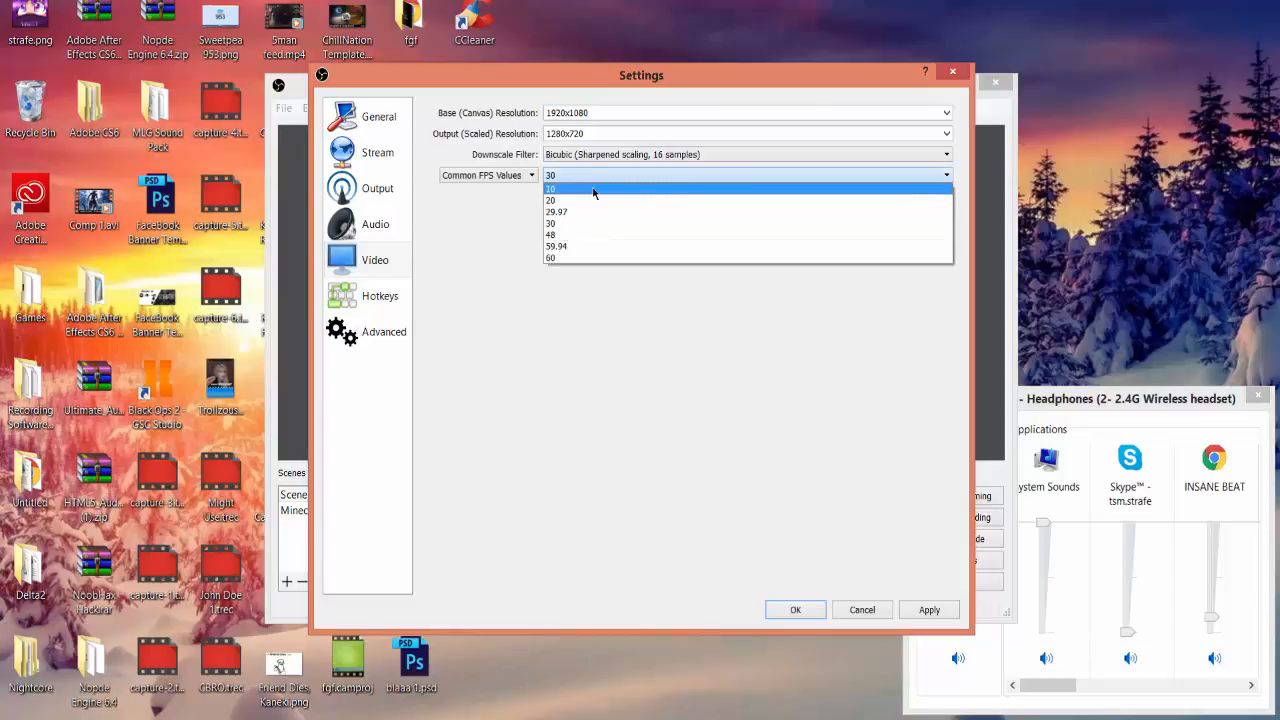
click(590, 189)
Step: Set the common FPS value to 60
click(587, 181)
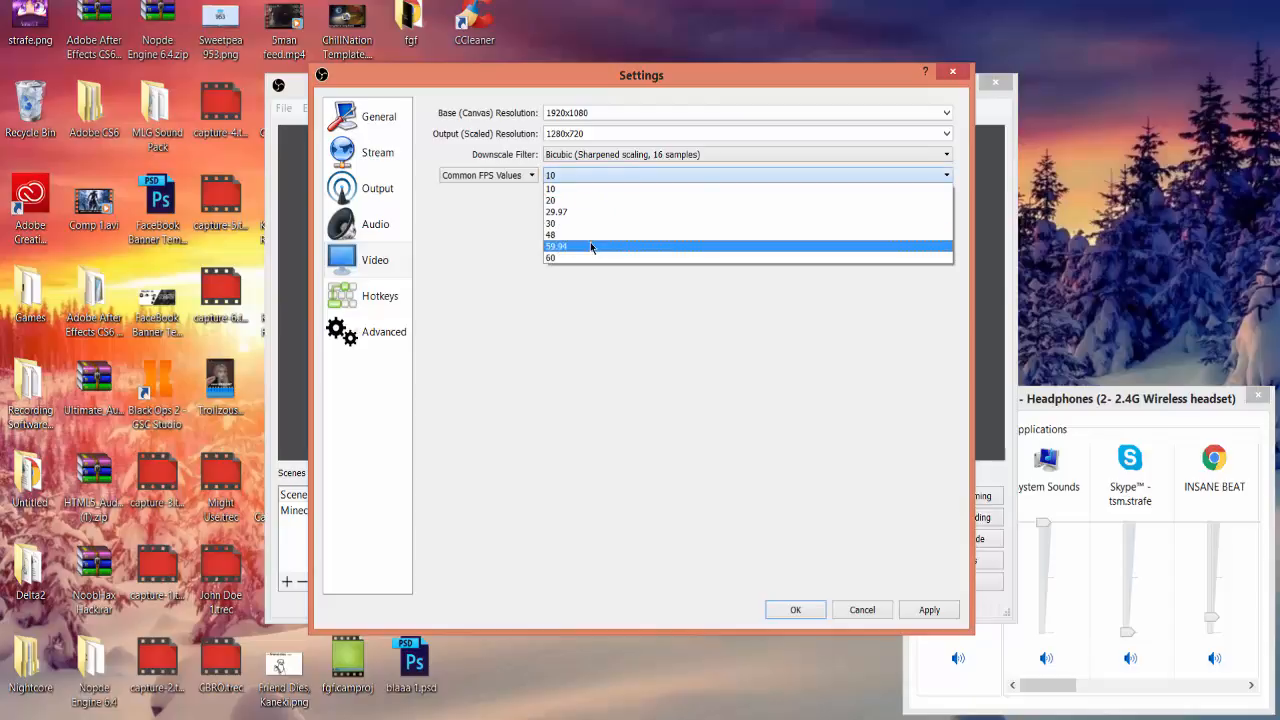
click(589, 258)
click(583, 180)
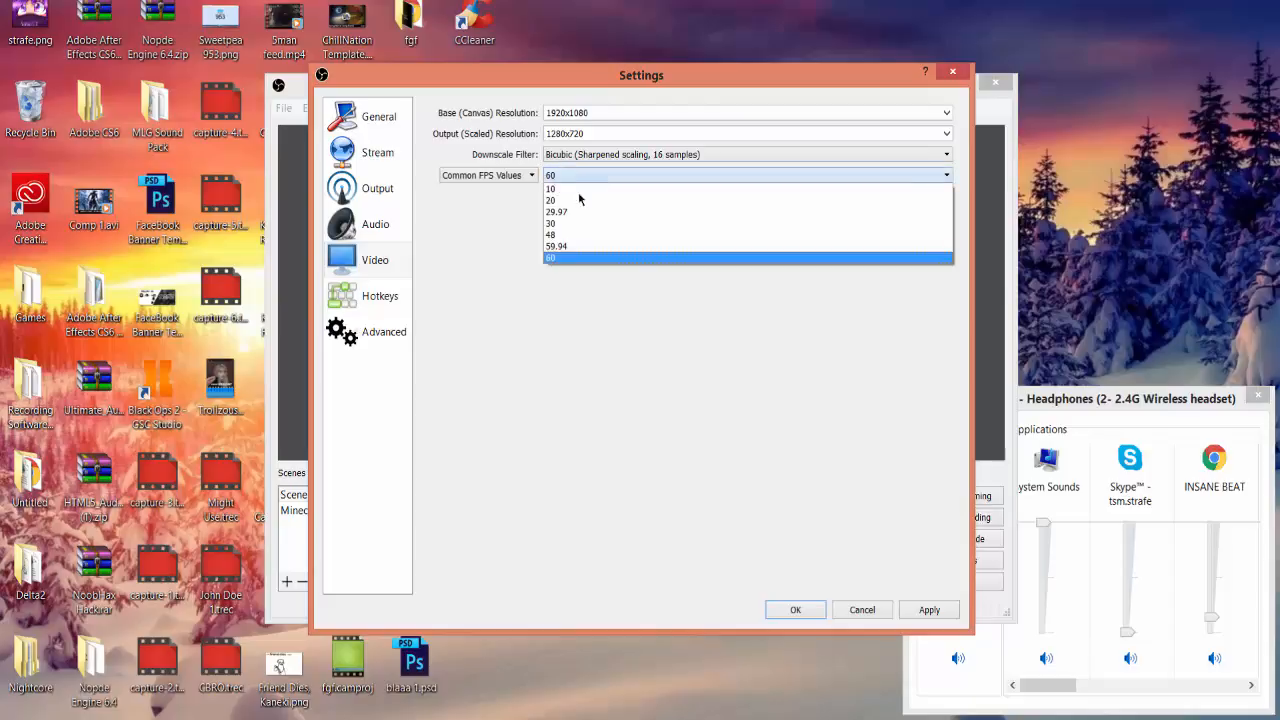
click(580, 257)
click(581, 175)
click(565, 258)
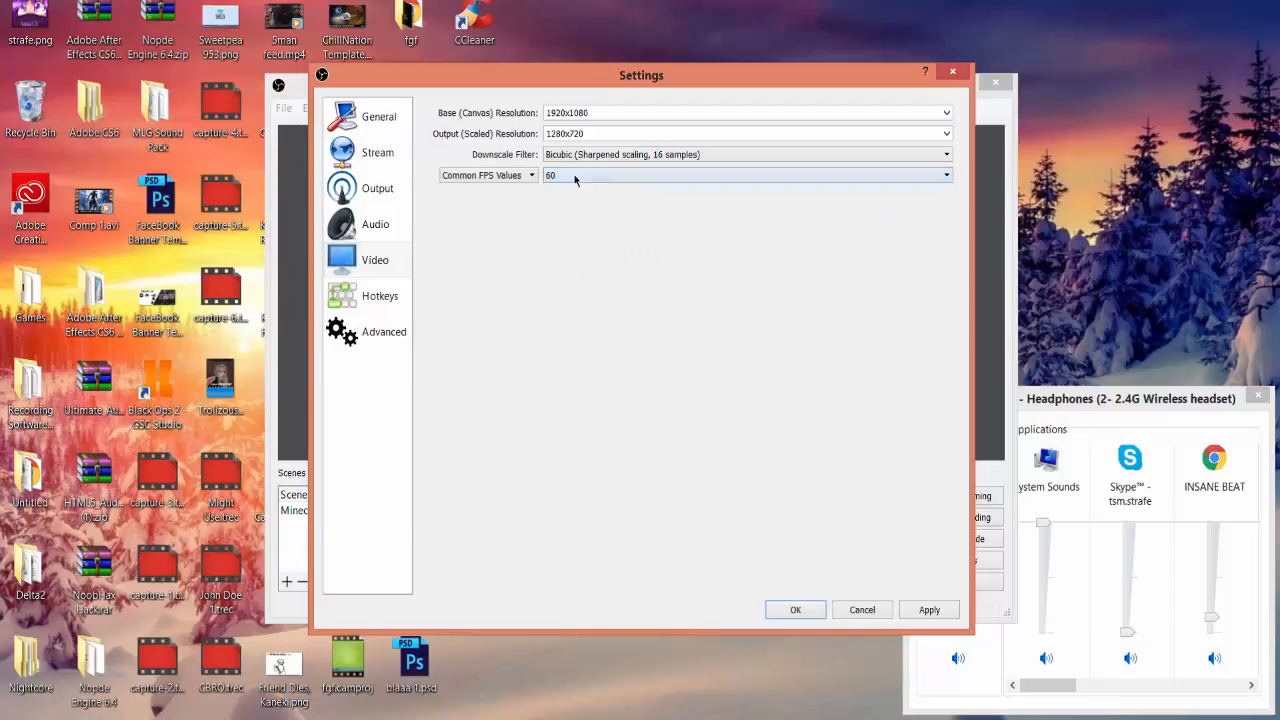
Step: Try the Integer and Fractional FPS Value modes, adjusting the numerator and denominator, and return to Common FPS Values
click(517, 177)
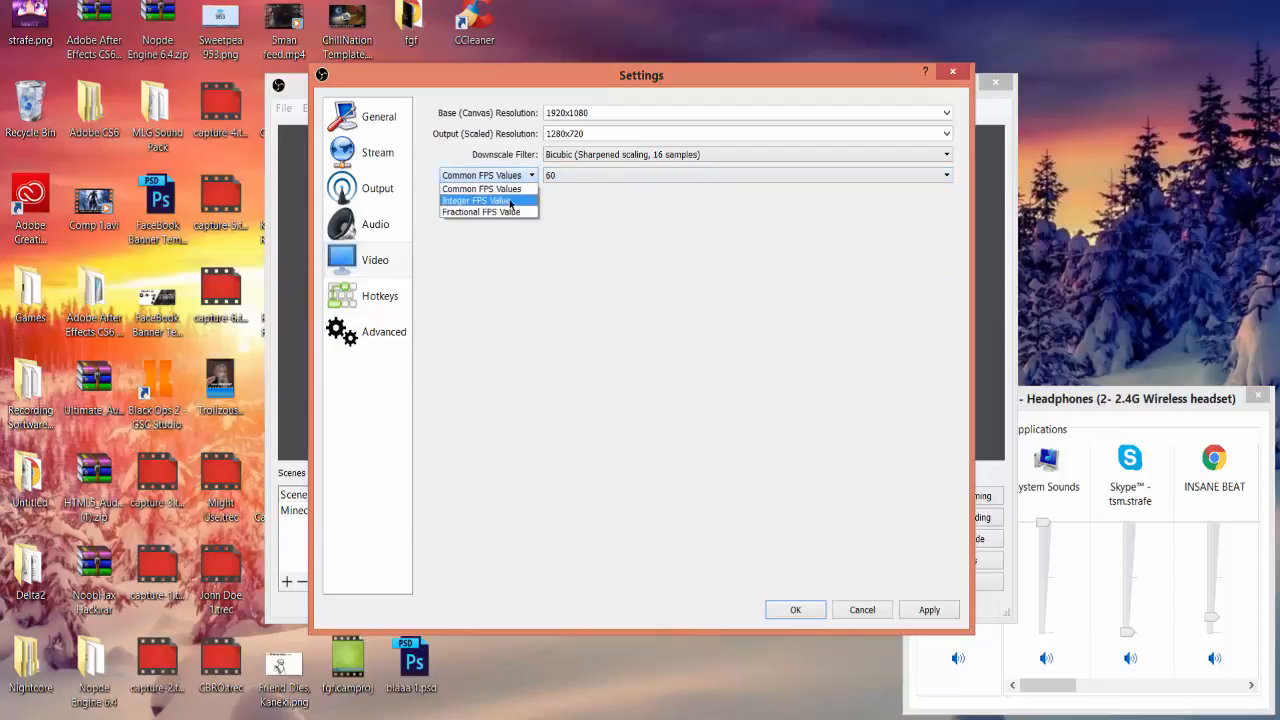
click(510, 201)
click(531, 176)
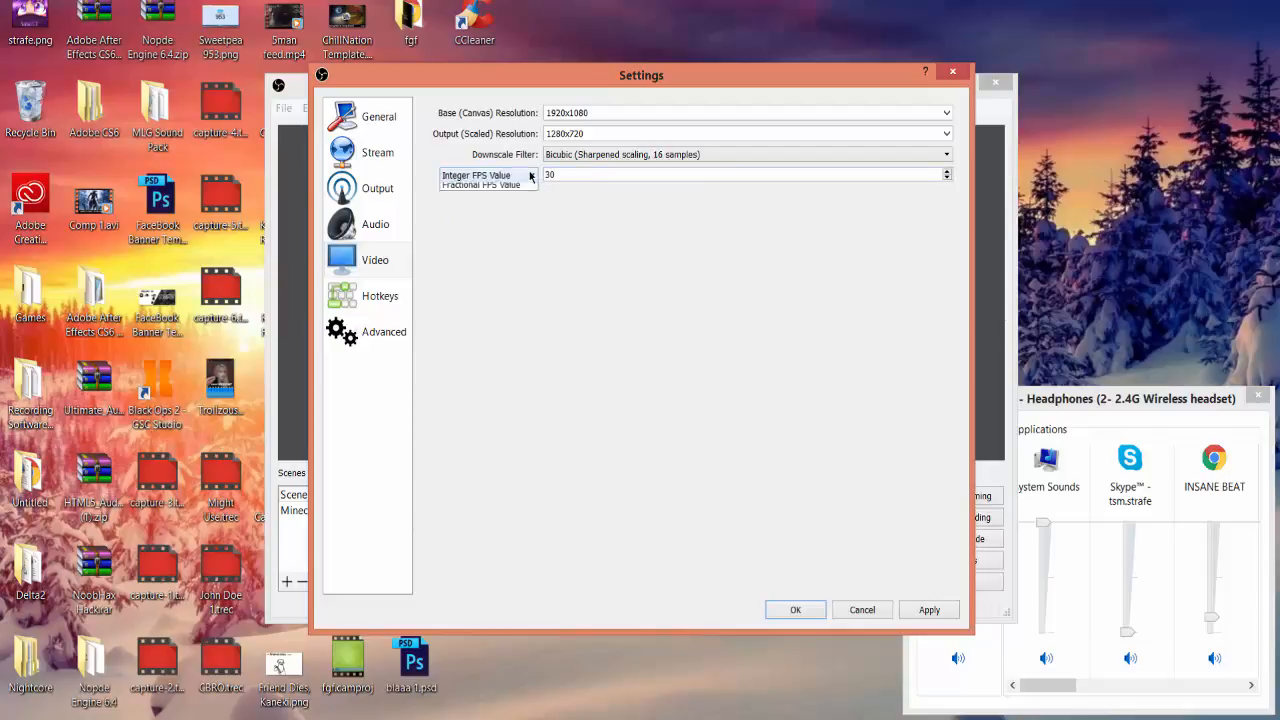
click(519, 212)
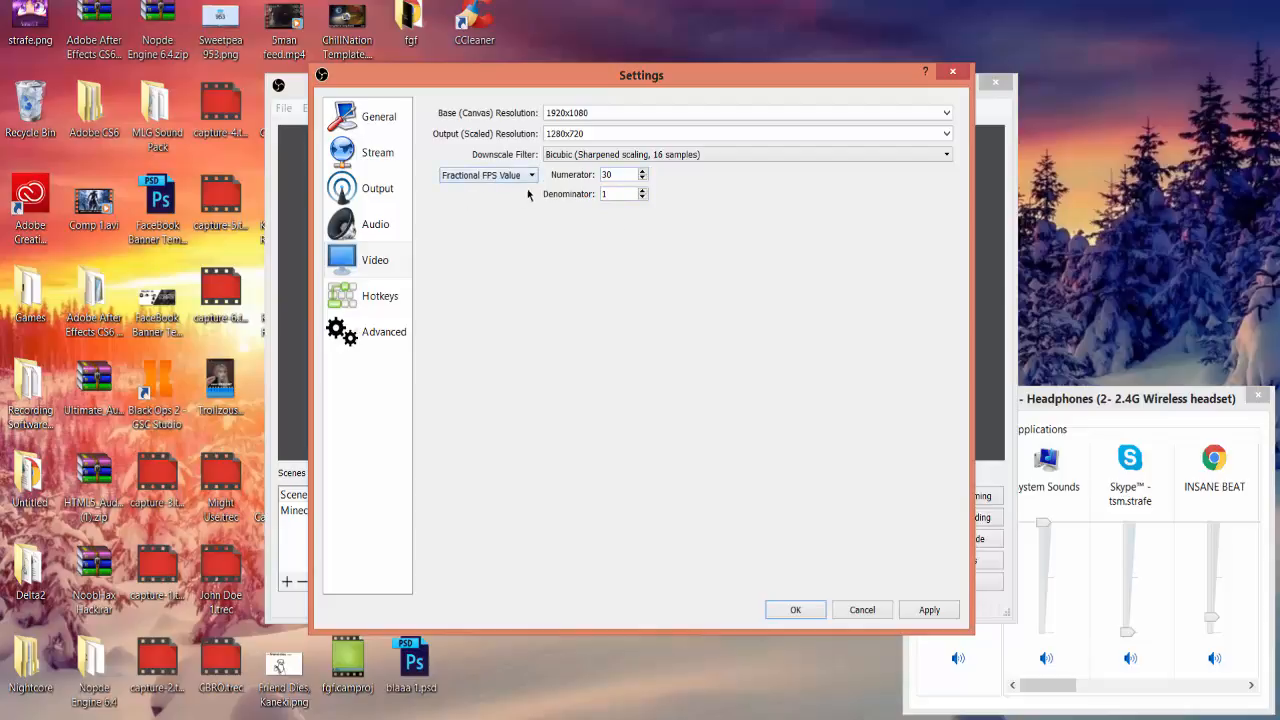
click(644, 172)
click(641, 194)
click(643, 197)
click(530, 178)
click(508, 189)
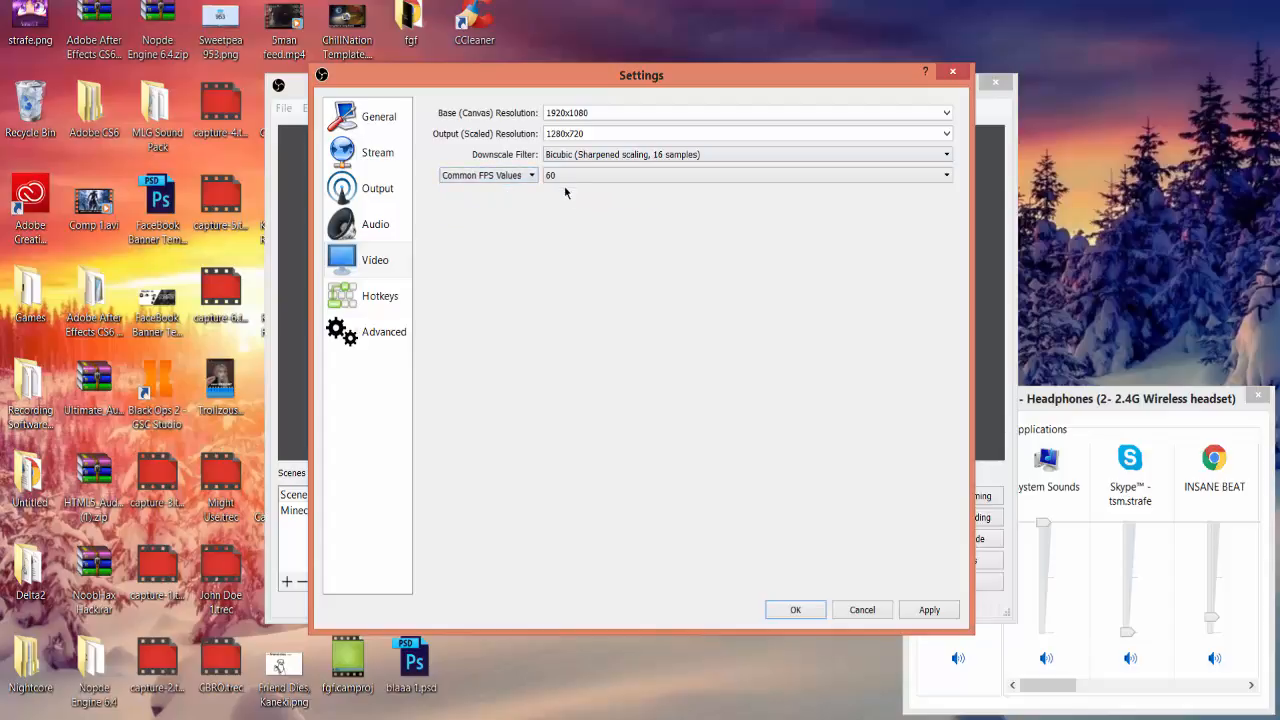
Step: Review the downscale filter options and choose Bicubic (Sharpened scaling, 16 samples)
click(591, 156)
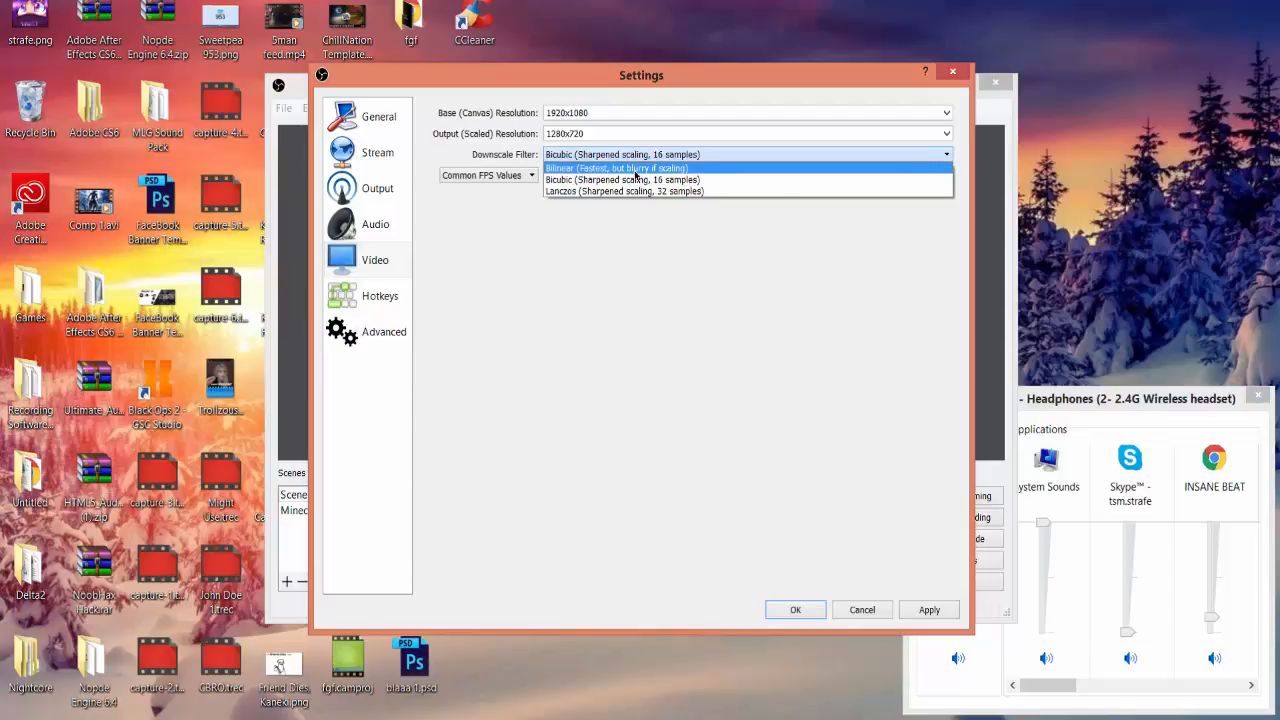
click(568, 181)
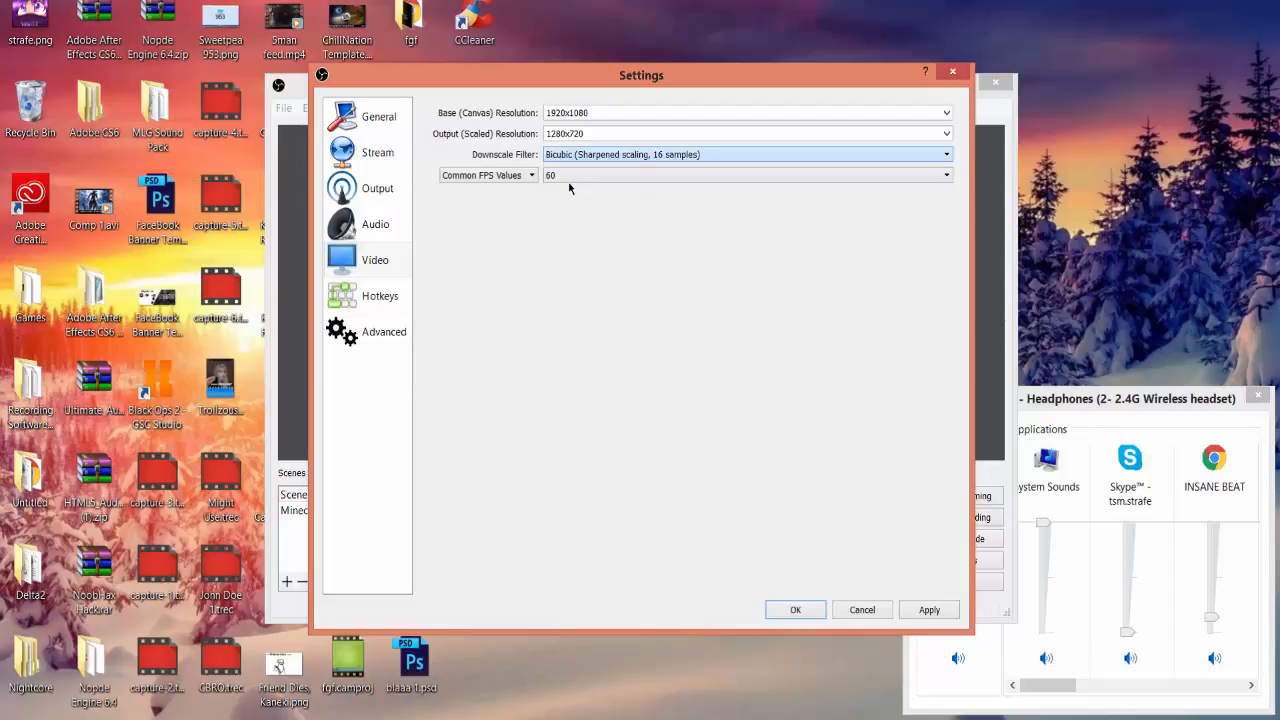
click(590, 157)
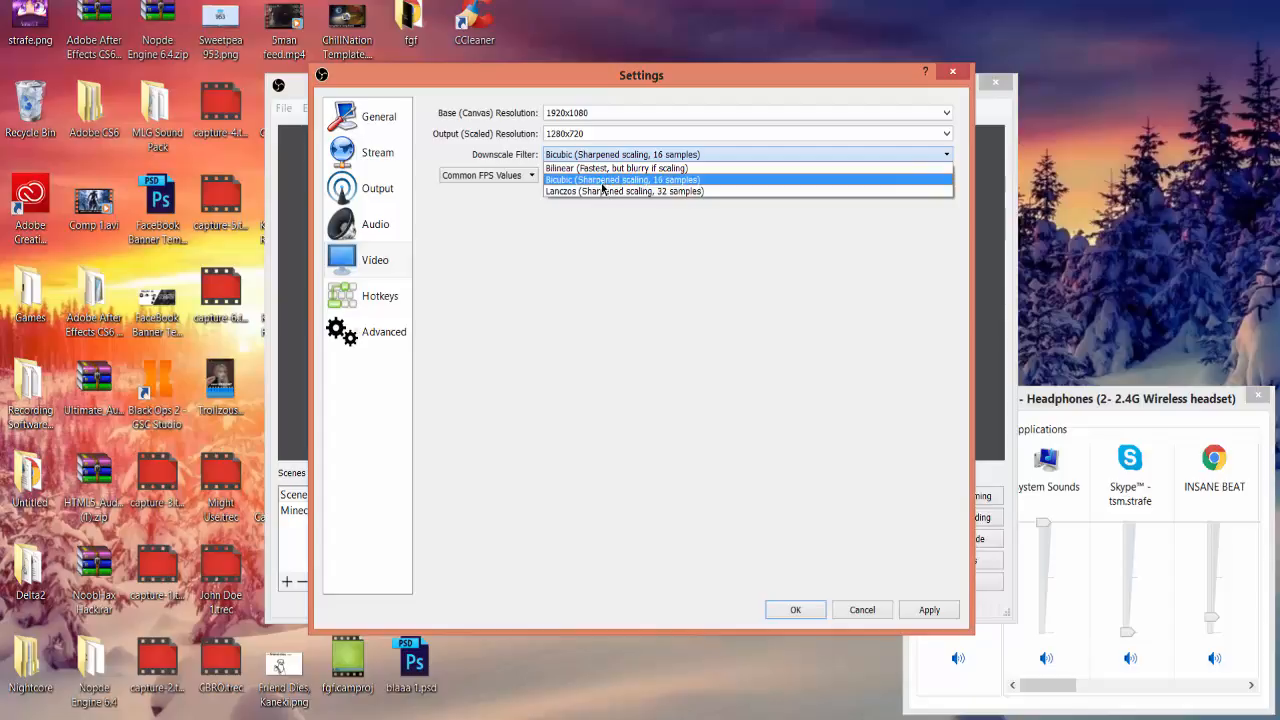
click(593, 183)
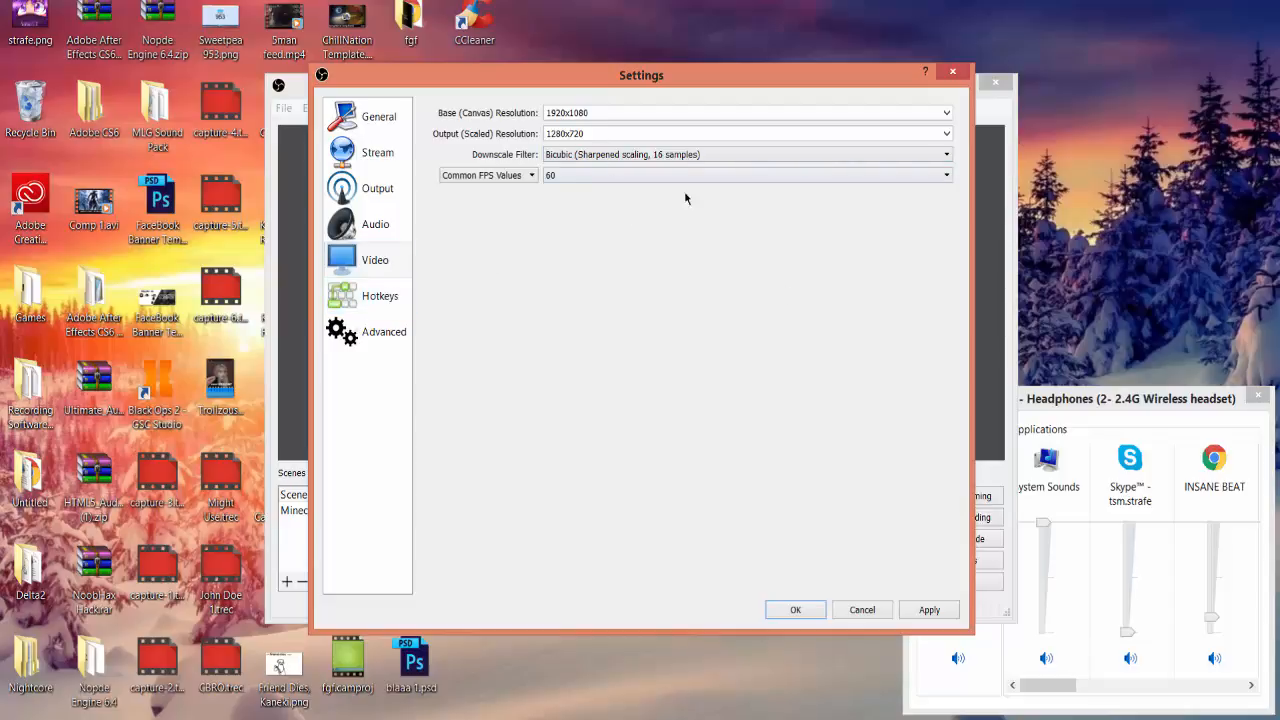
Step: Look through the hotkey settings, try assigning F1 to Start Streaming, and clear that hotkey
click(369, 294)
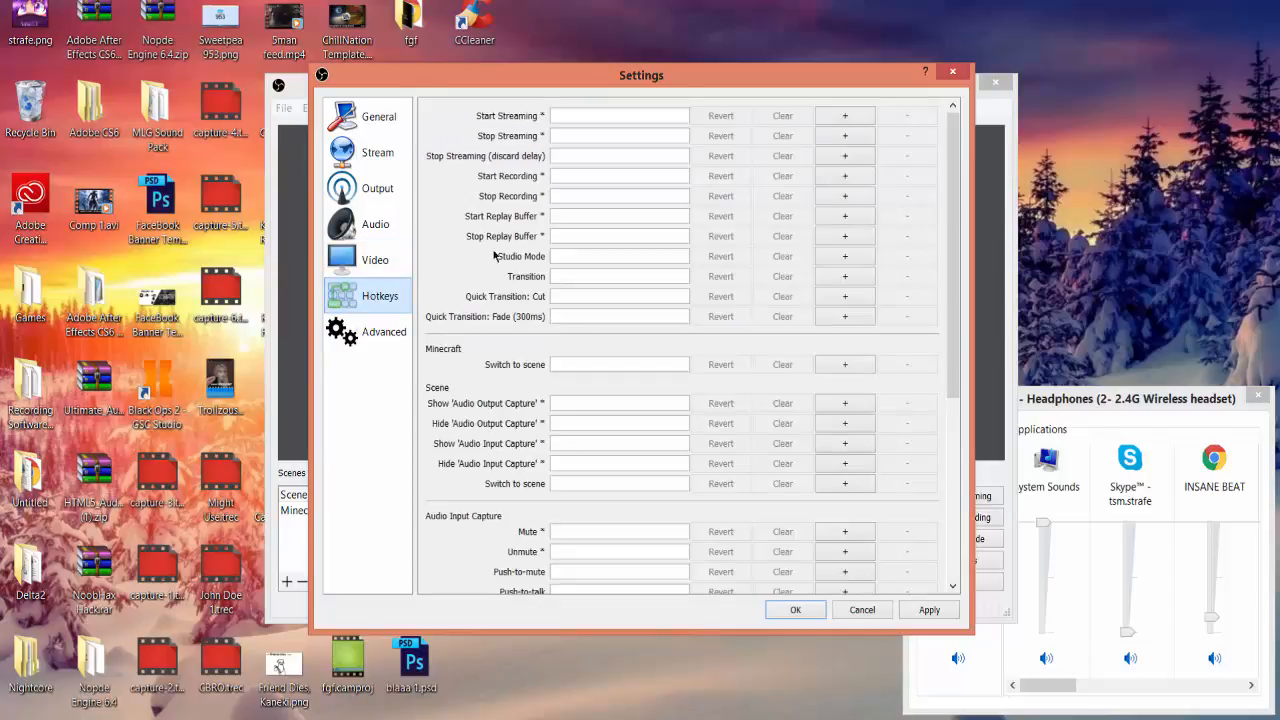
scroll(658, 100, down, 5)
scroll(672, 150, down, 1)
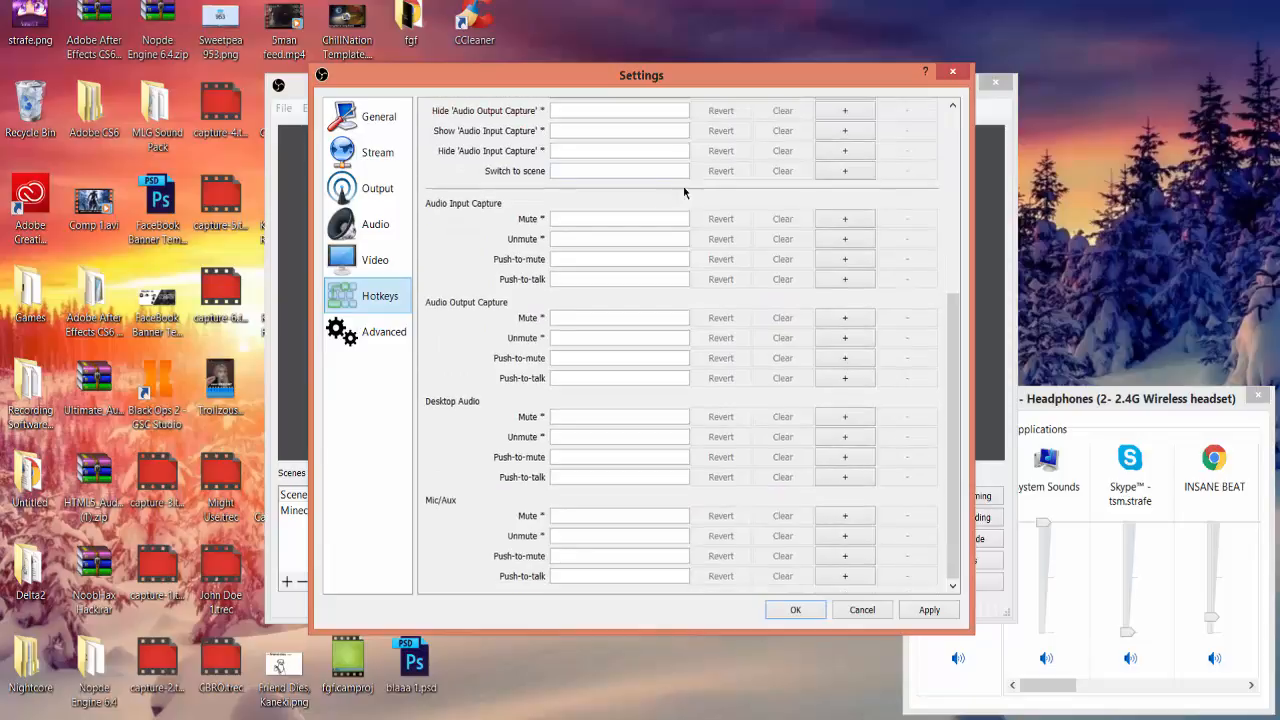
scroll(686, 191, up, 5)
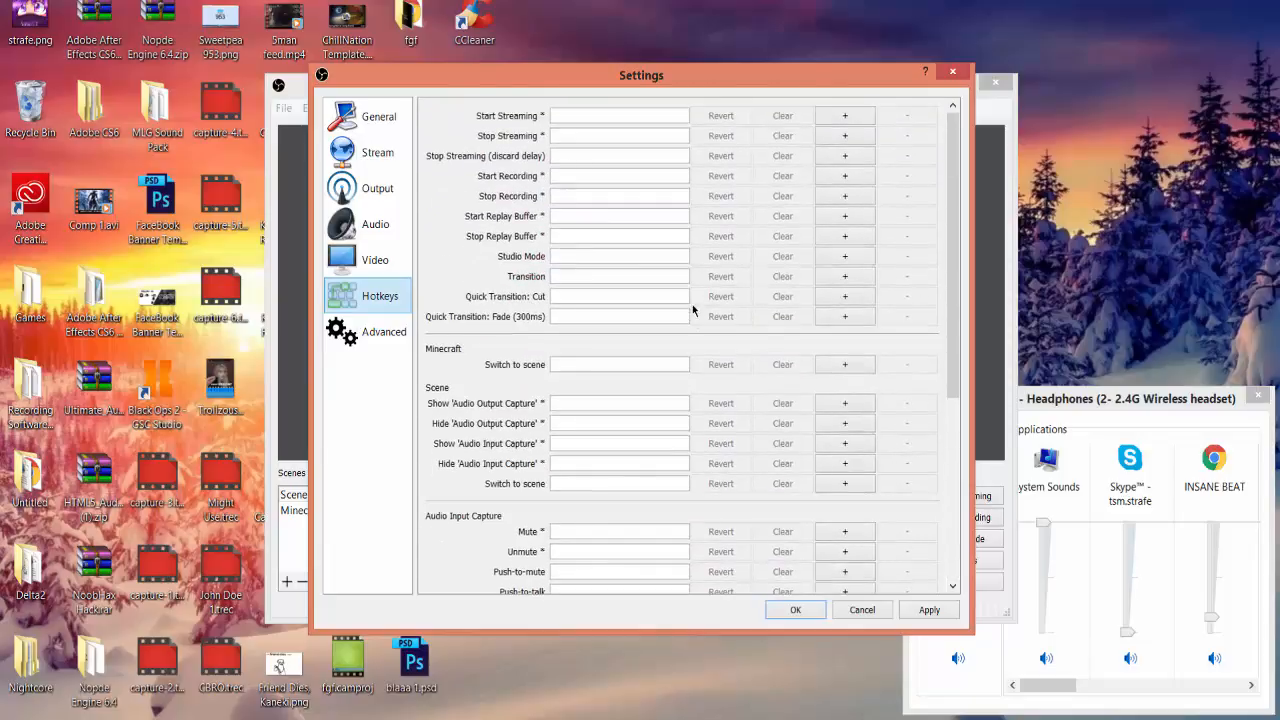
click(590, 115)
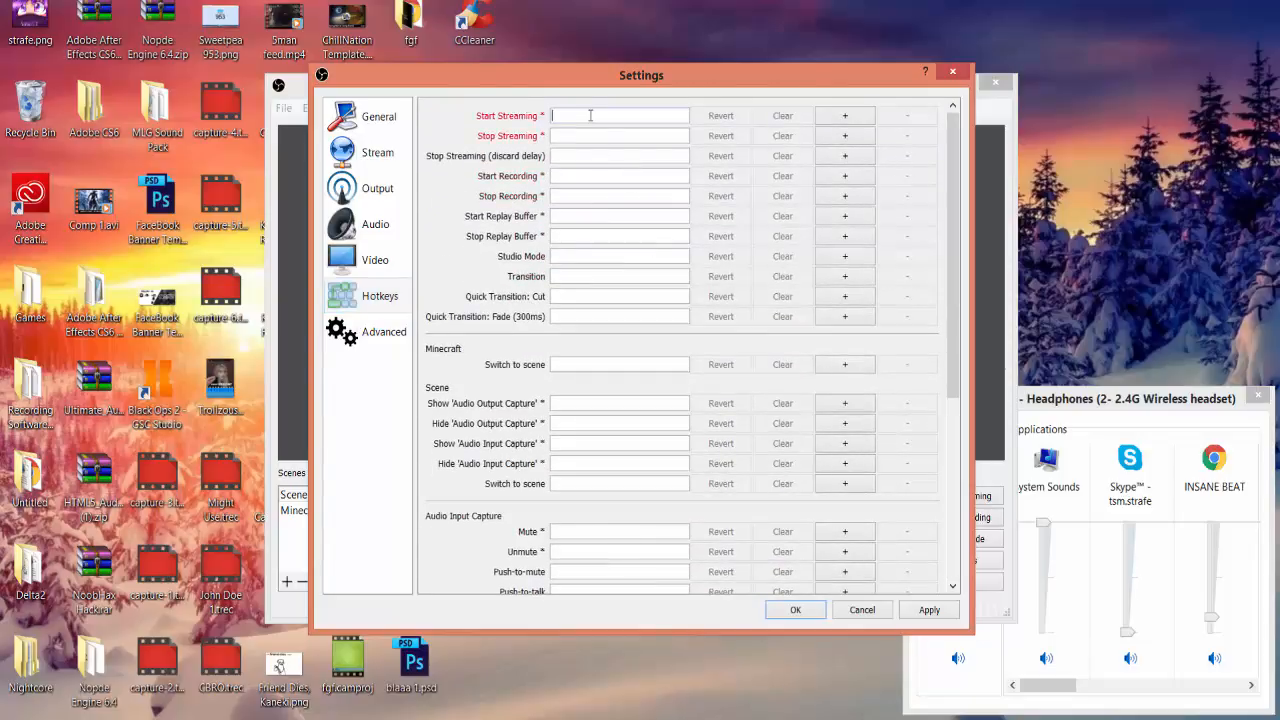
key(F1)
click(778, 116)
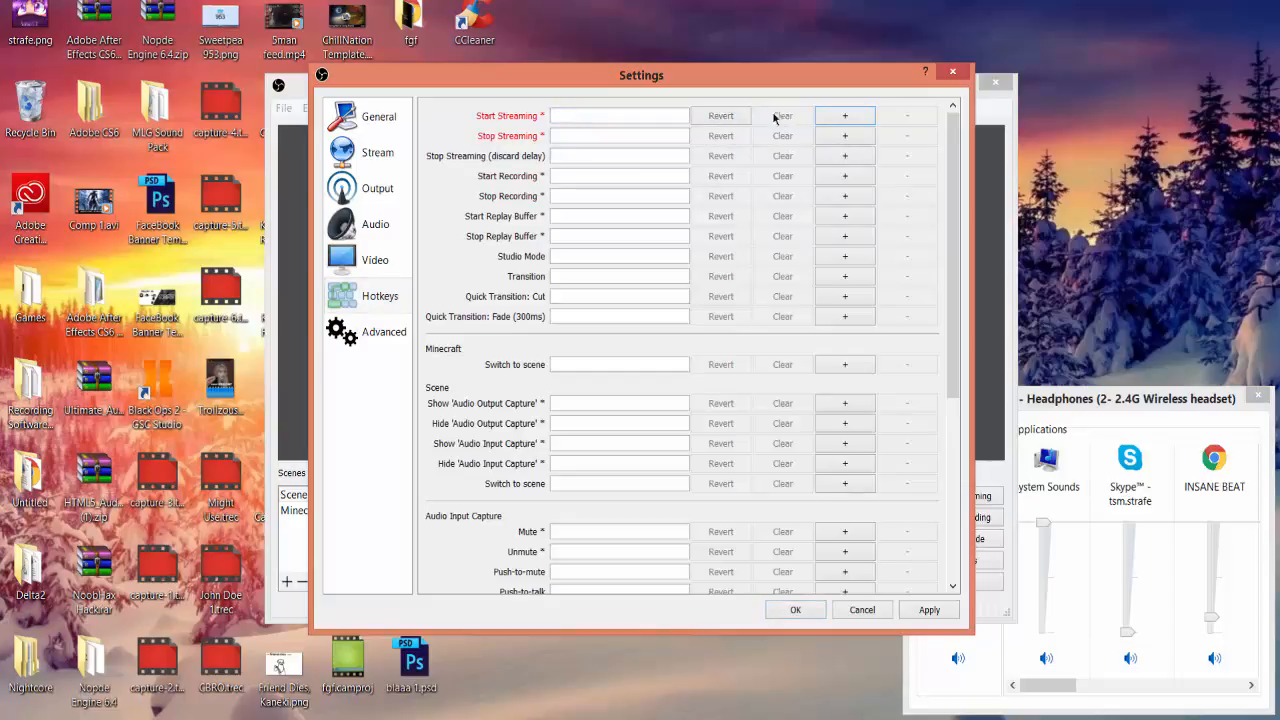
Step: Examine the full list of available hotkeys, from streaming and scene controls to the Mic/Aux entries
scroll(615, 170, down, 5)
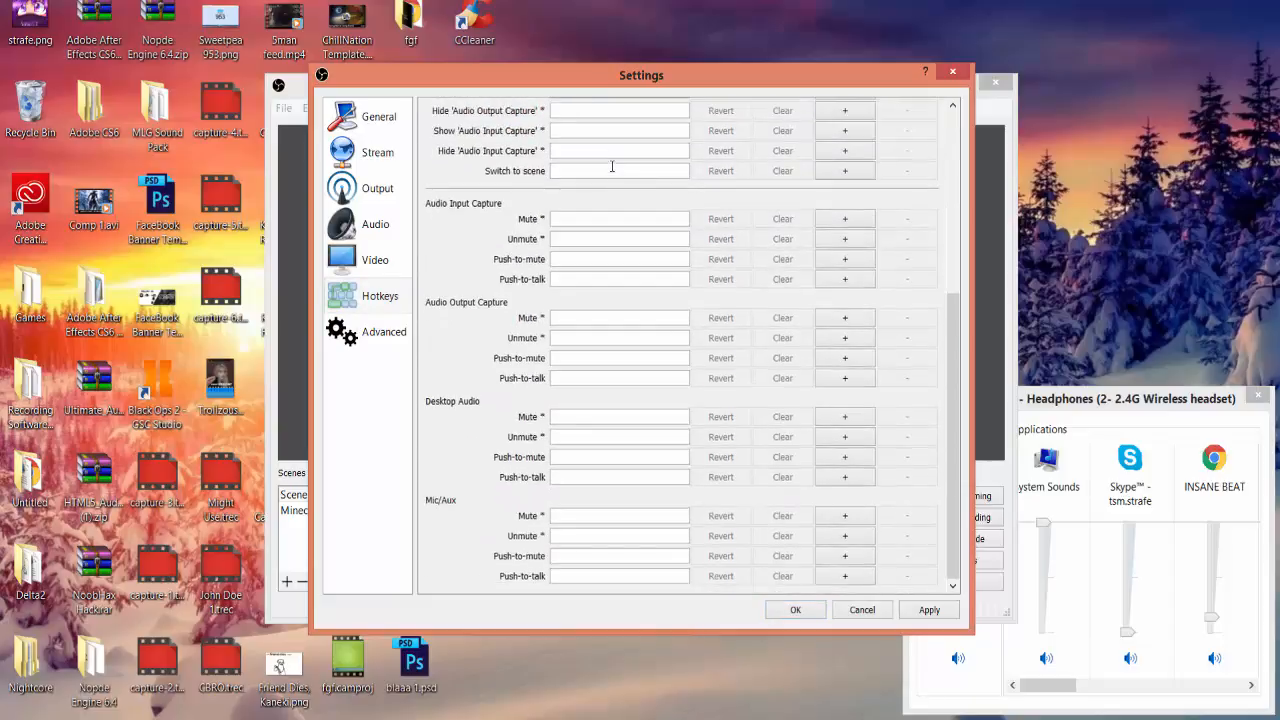
scroll(612, 167, up, 2)
scroll(623, 163, down, 2)
scroll(590, 344, up, 5)
scroll(594, 340, down, 5)
scroll(594, 340, up, 5)
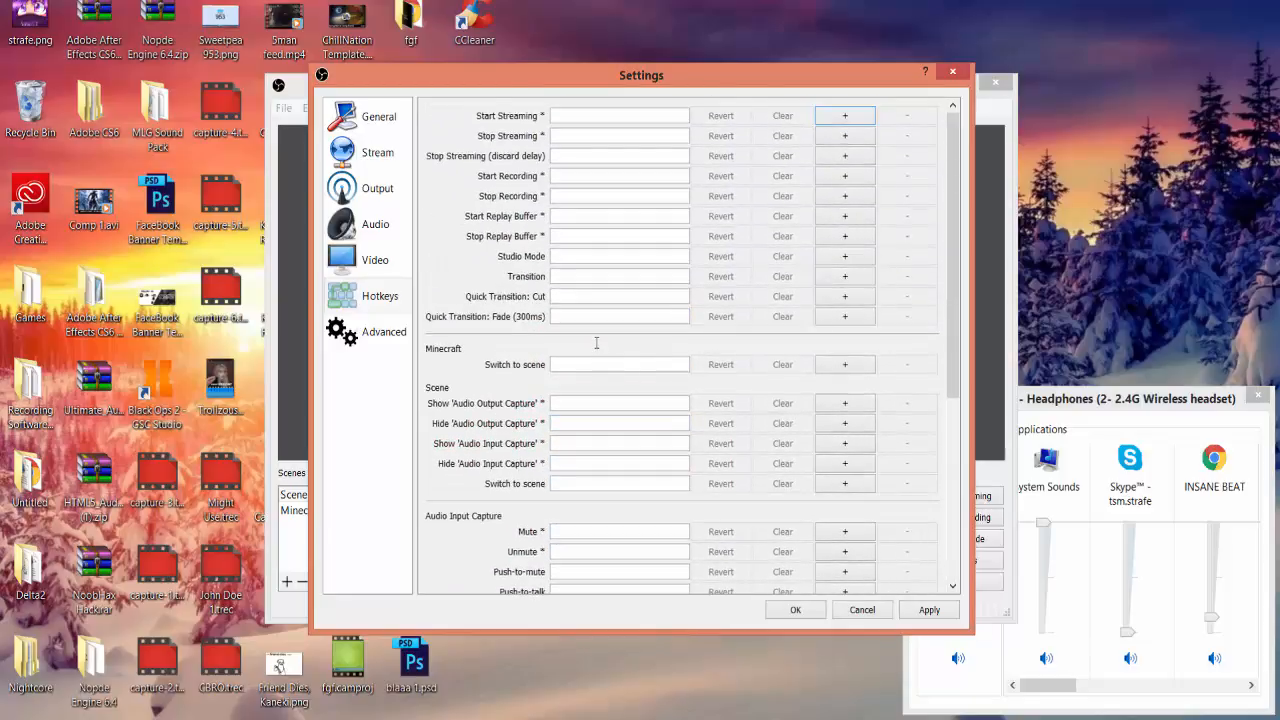
scroll(596, 343, down, 2)
scroll(596, 343, down, 3)
scroll(597, 343, up, 5)
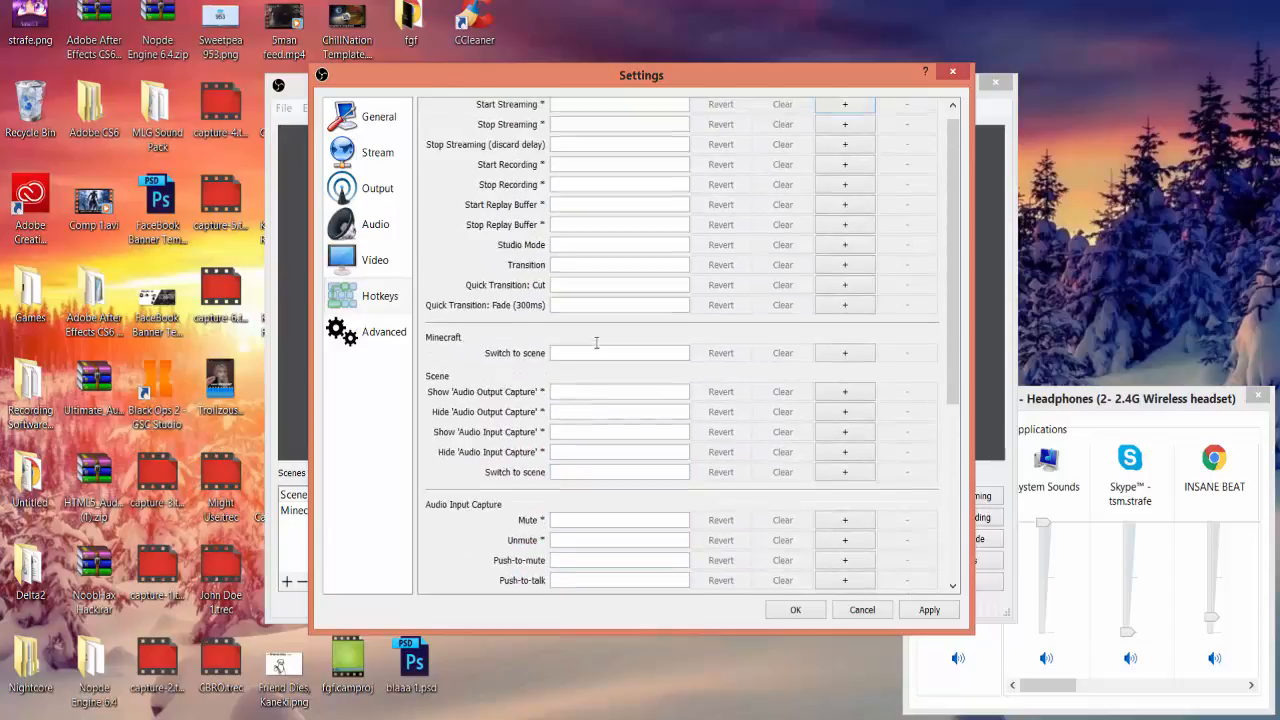
Step: Assign 1 as the hotkey for Quick Transition: Fade (300ms)
click(600, 317)
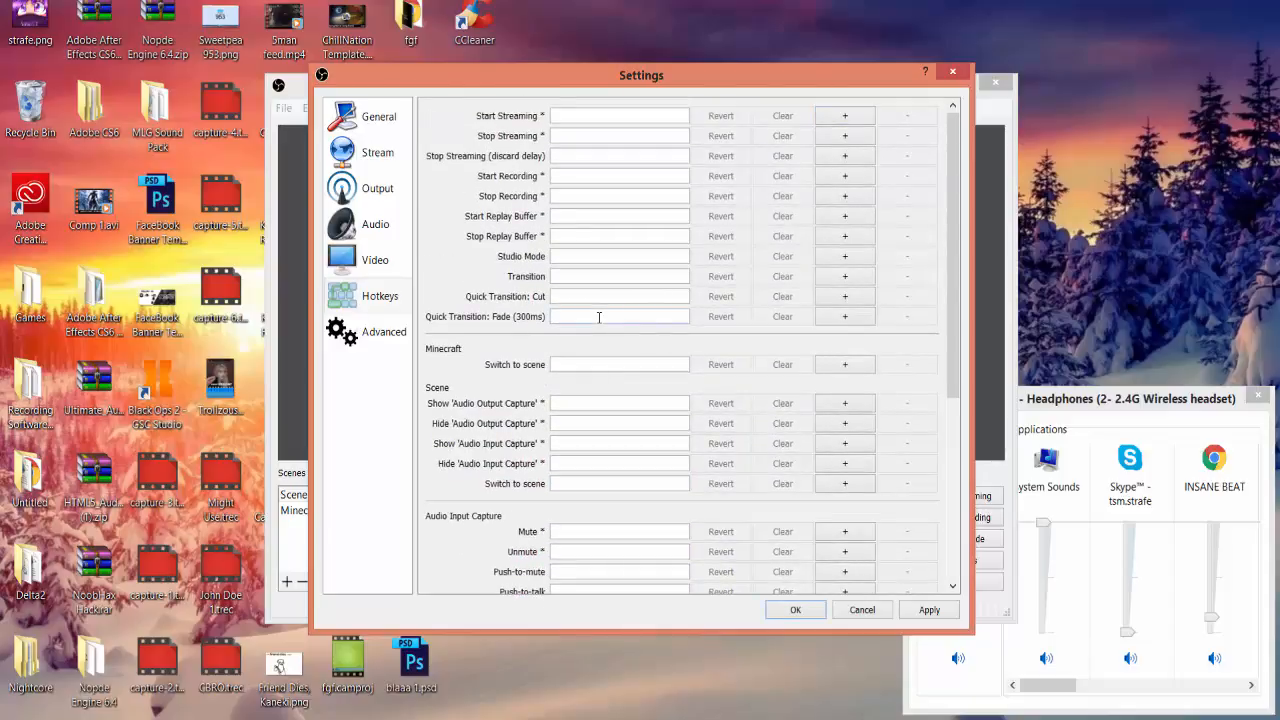
key(1)
Step: Open the advanced settings and choose Direct3D 11 as the video renderer
click(381, 336)
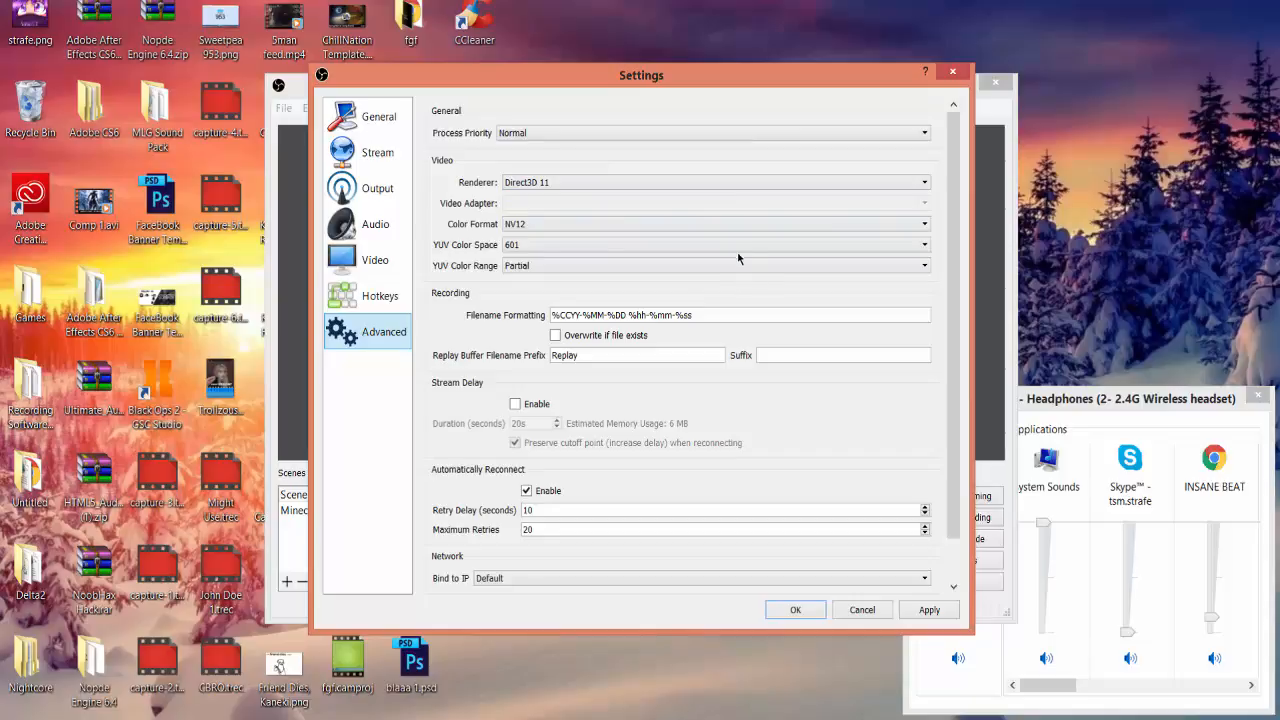
click(576, 183)
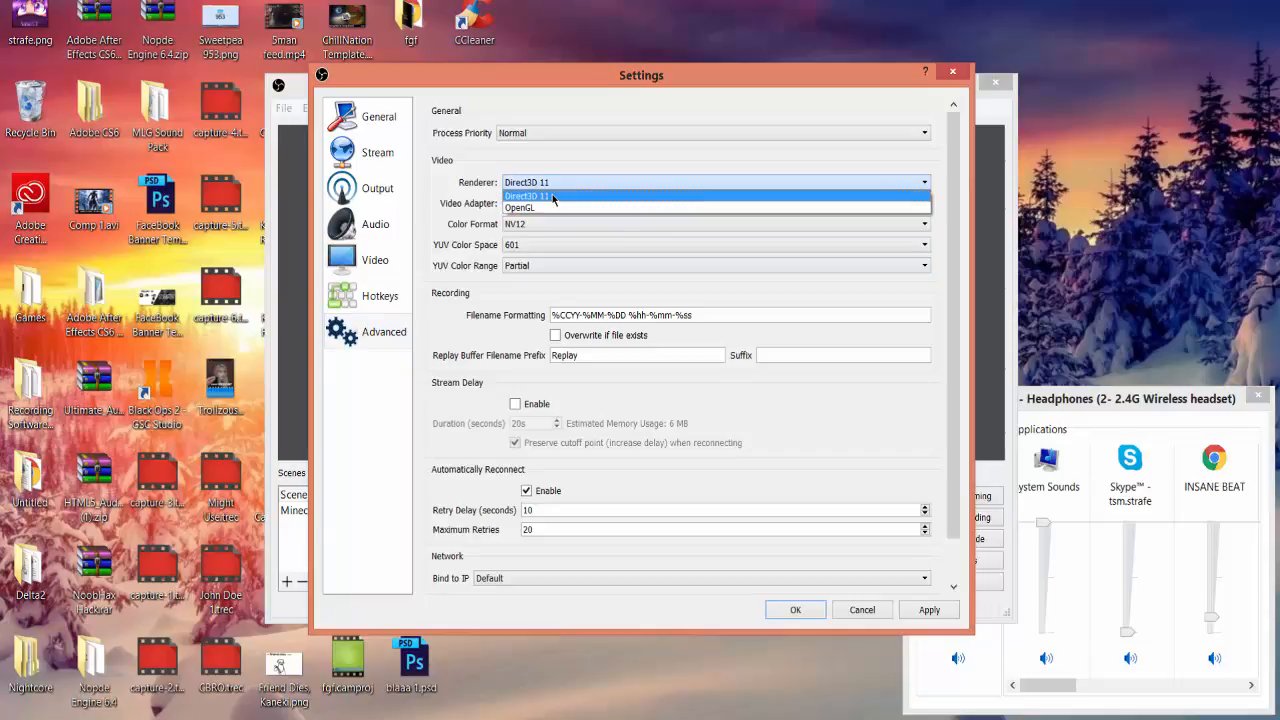
click(553, 197)
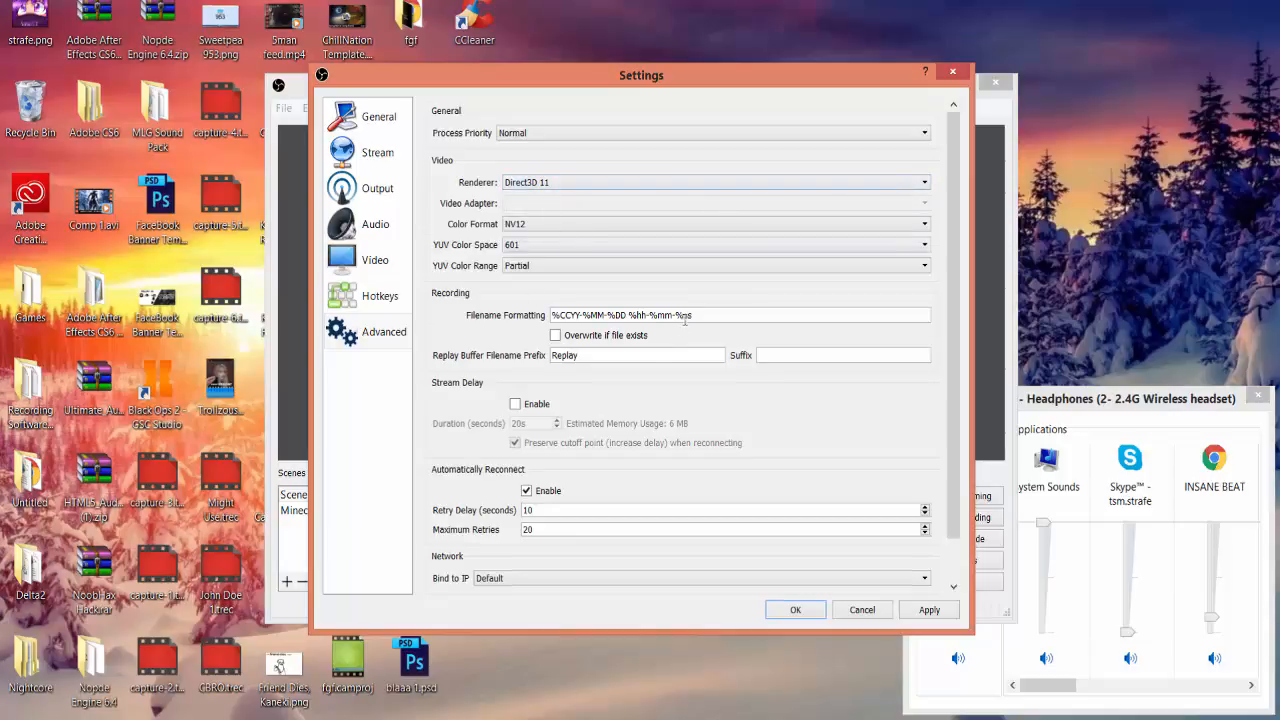
Step: Examine the recording filename options, including the Replay Buffer Filename Prefix
scroll(685, 320, down, 1)
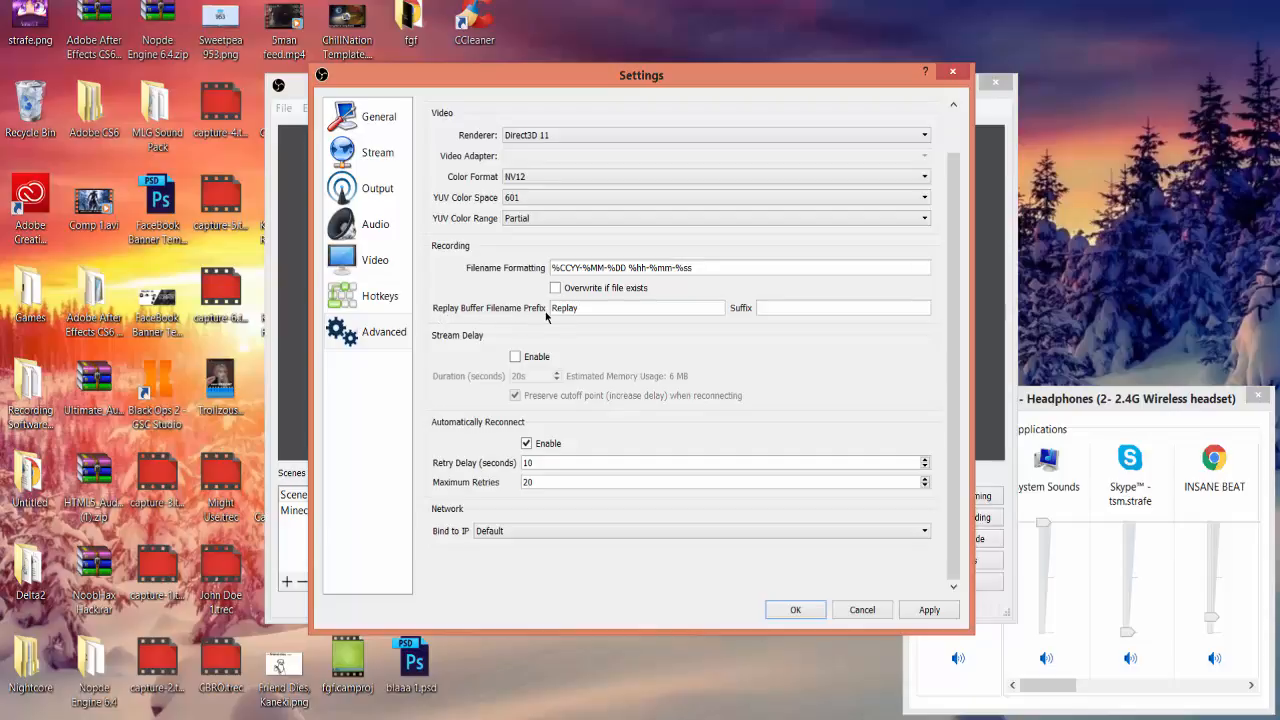
drag(578, 310, 544, 306)
click(590, 308)
Step: Enable the stream delay with a duration of 20 seconds and save the settings
click(530, 358)
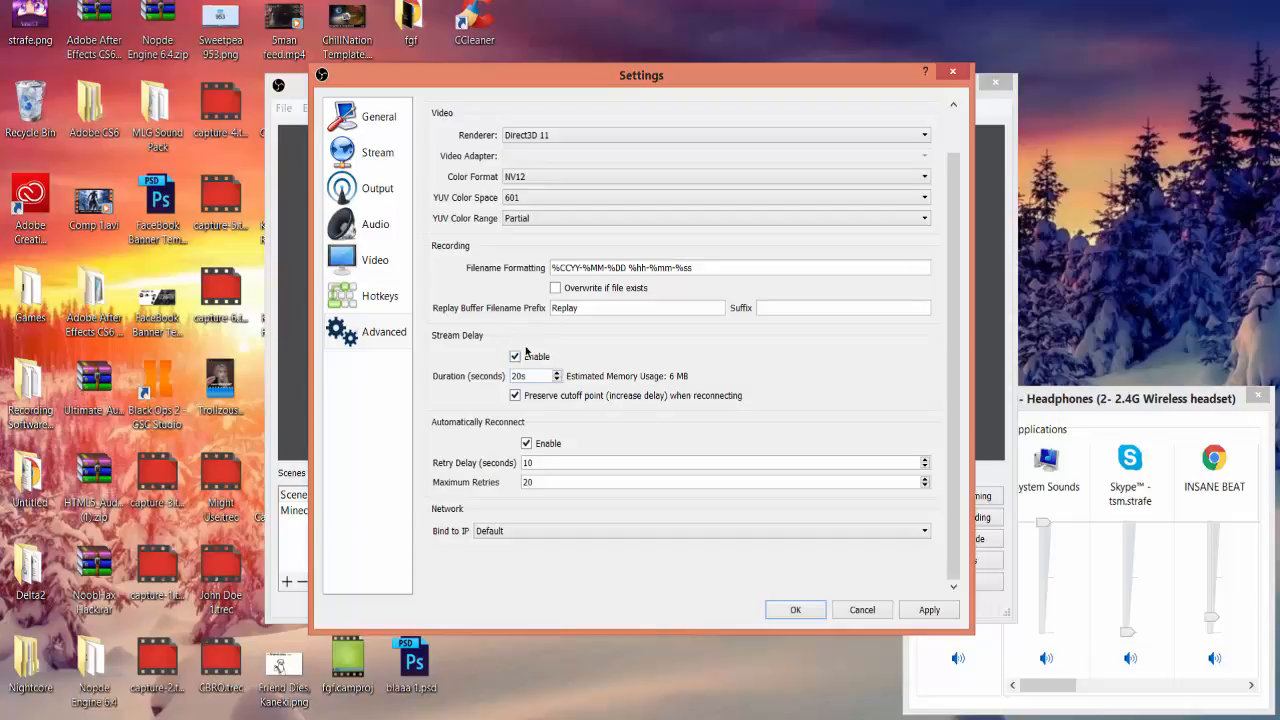
click(525, 359)
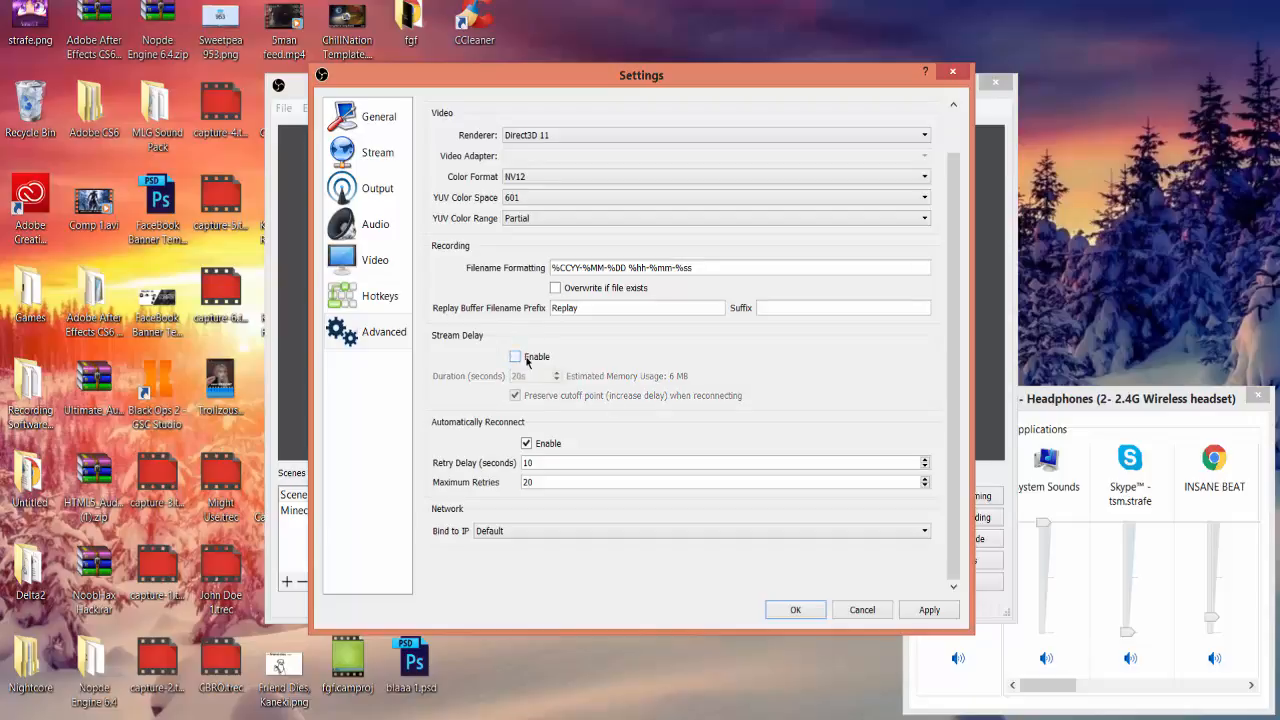
click(525, 359)
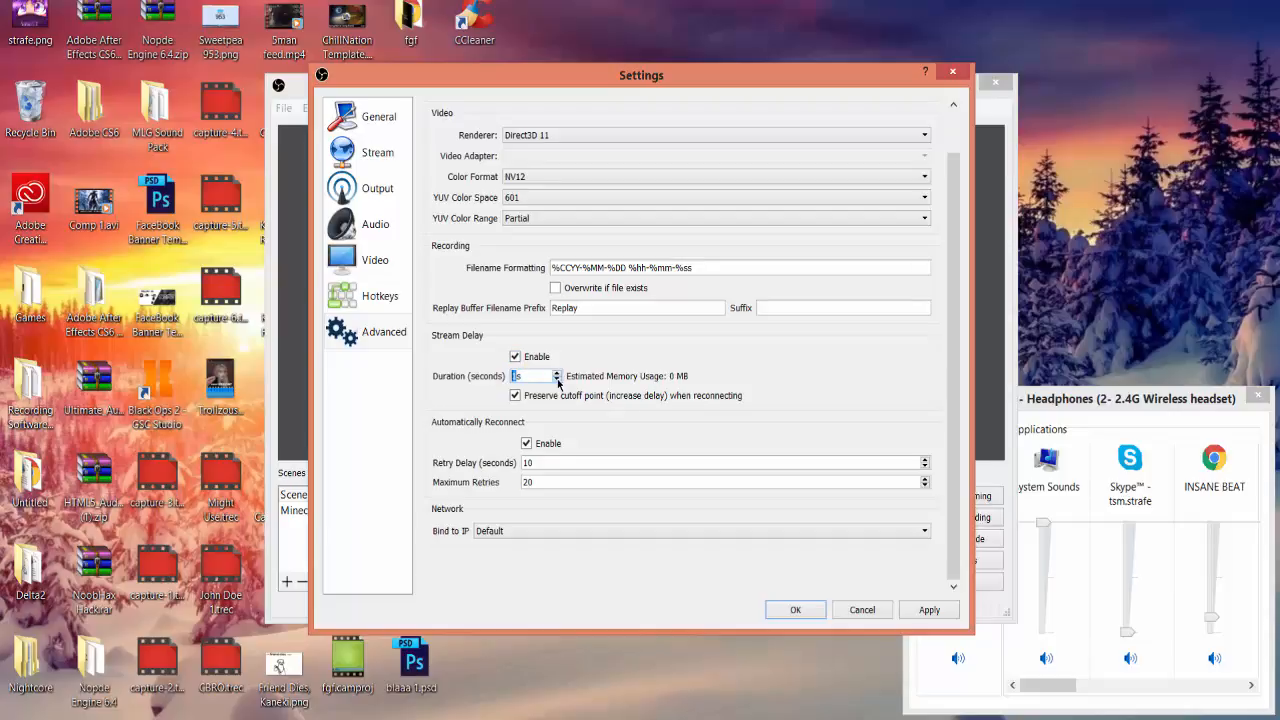
click(557, 373)
click(943, 615)
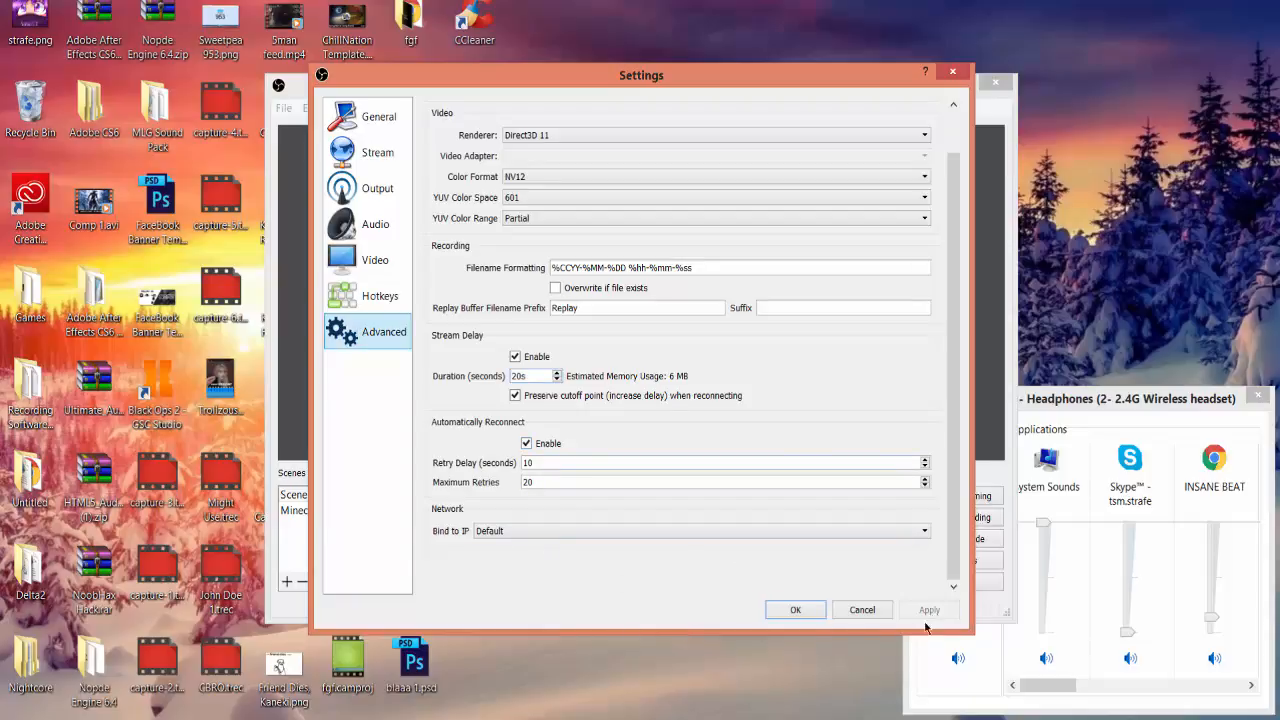
click(796, 609)
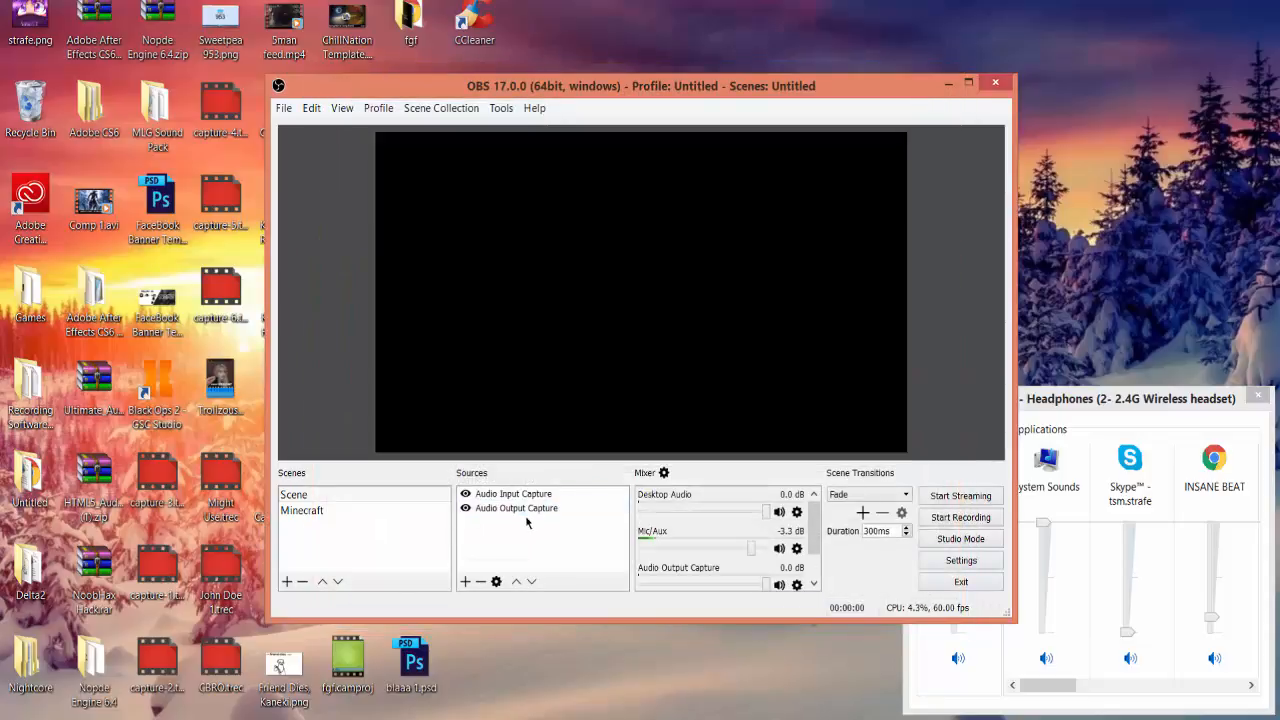
Step: Add a new Window Capture source to the current scene
right_click(545, 557)
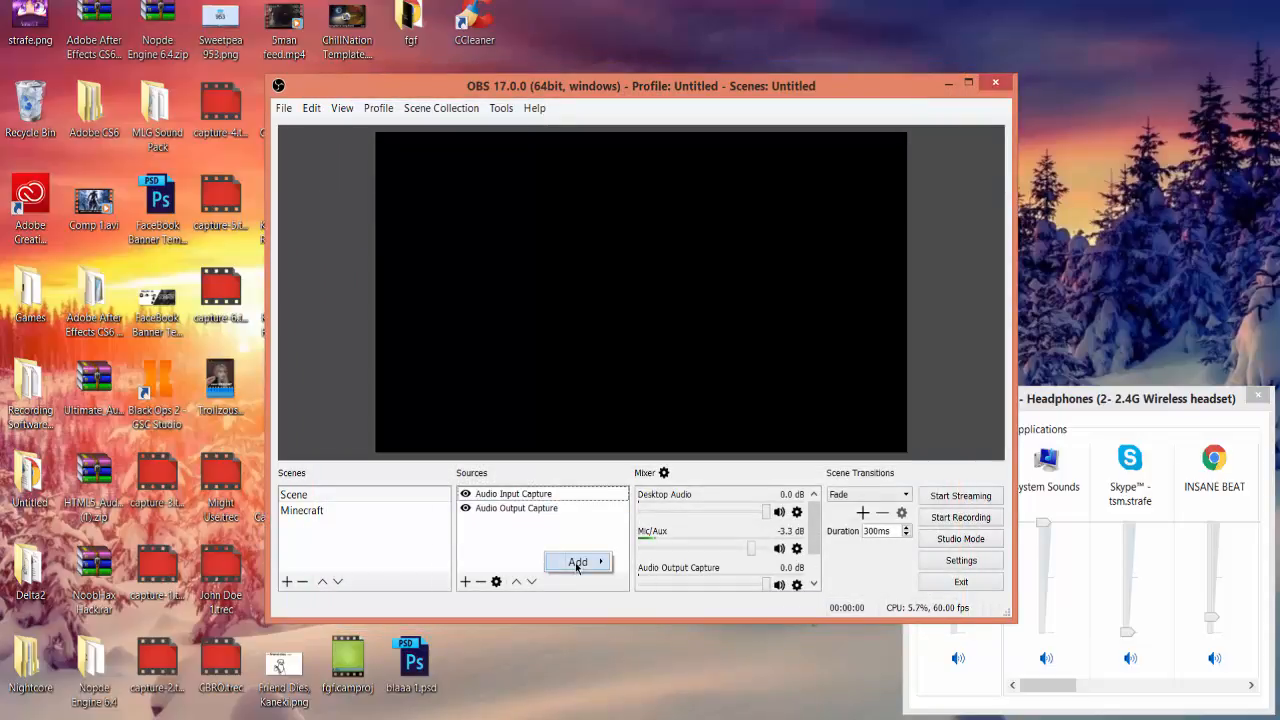
mouse_move(575, 562)
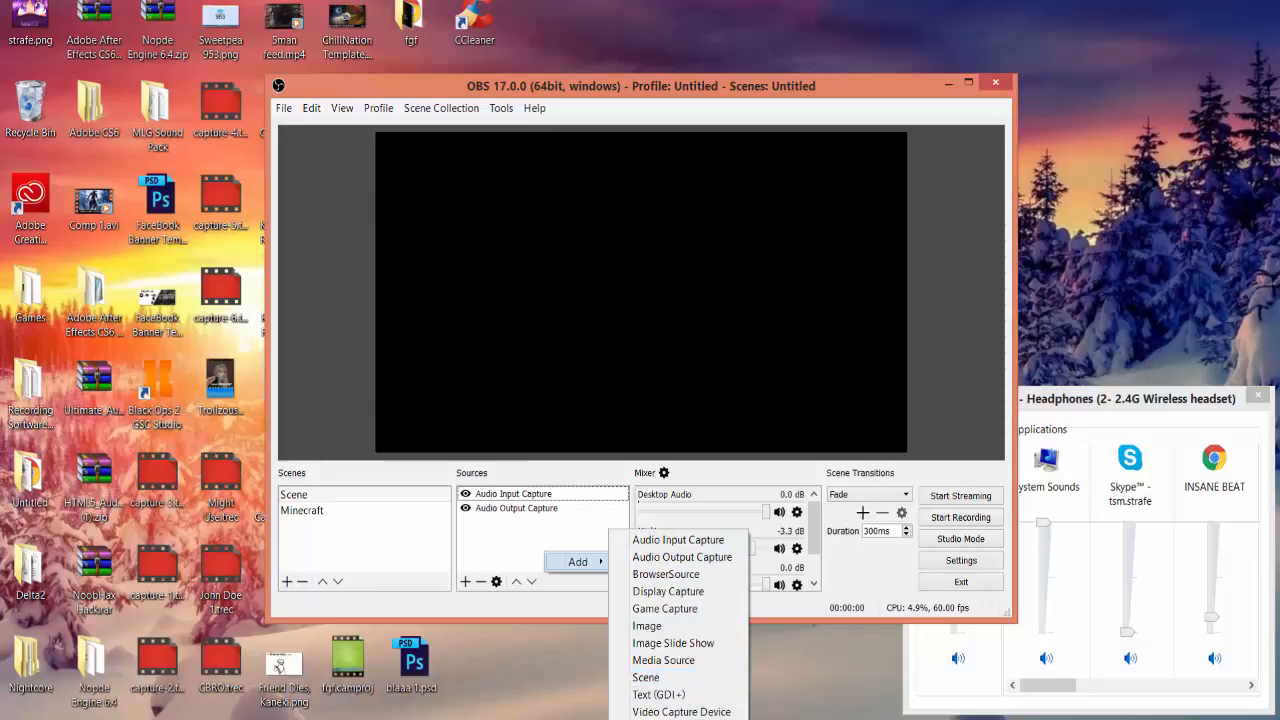
click(681, 715)
click(672, 452)
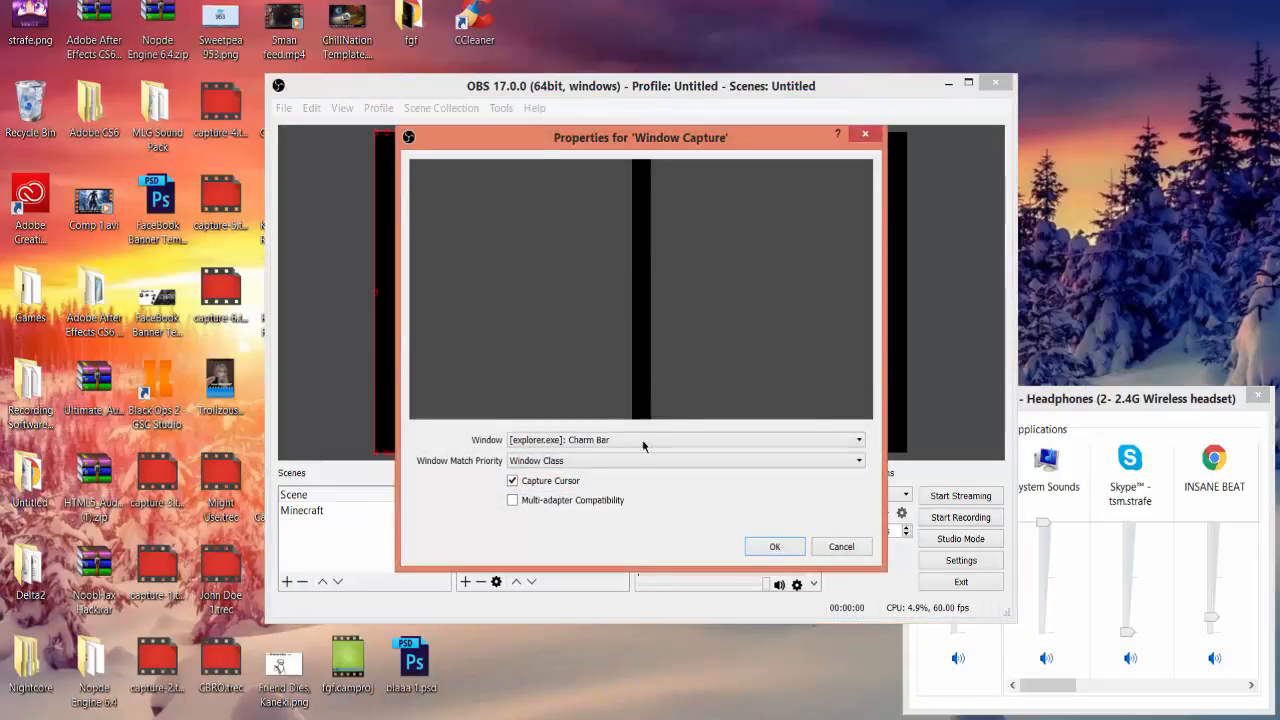
Step: Review the windows offered for the Window Capture source and cancel its properties
click(634, 442)
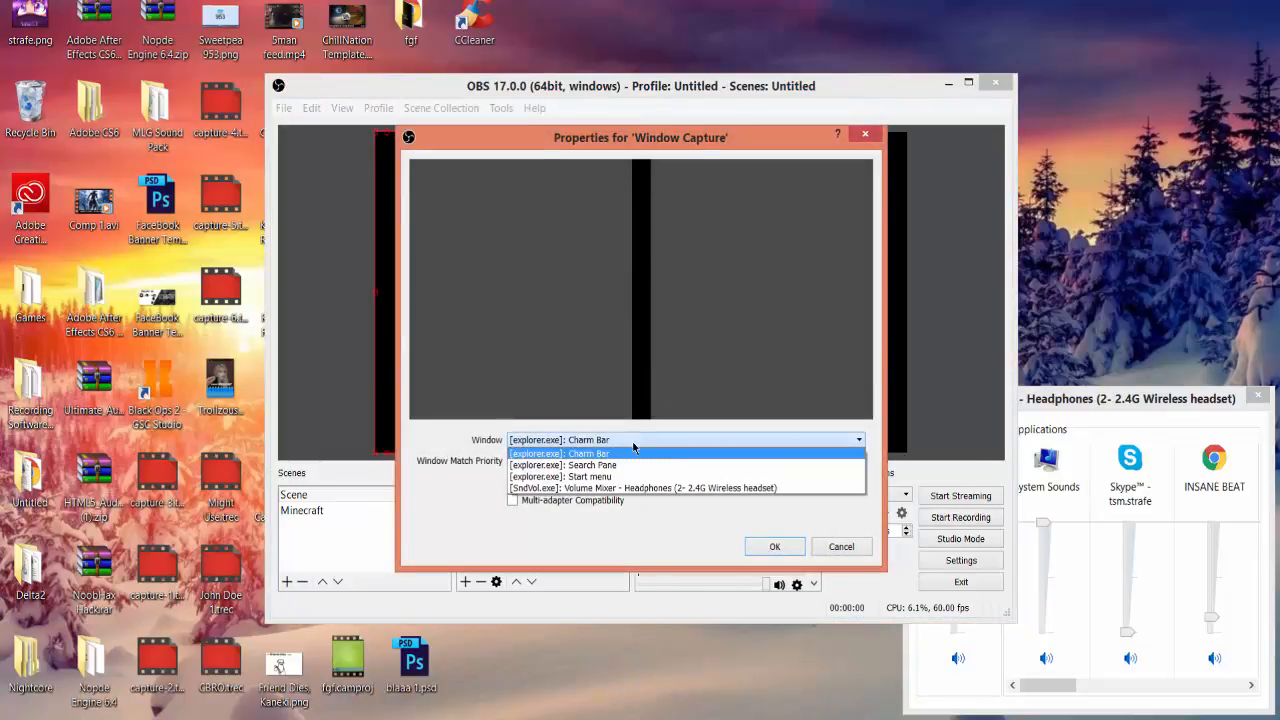
click(605, 488)
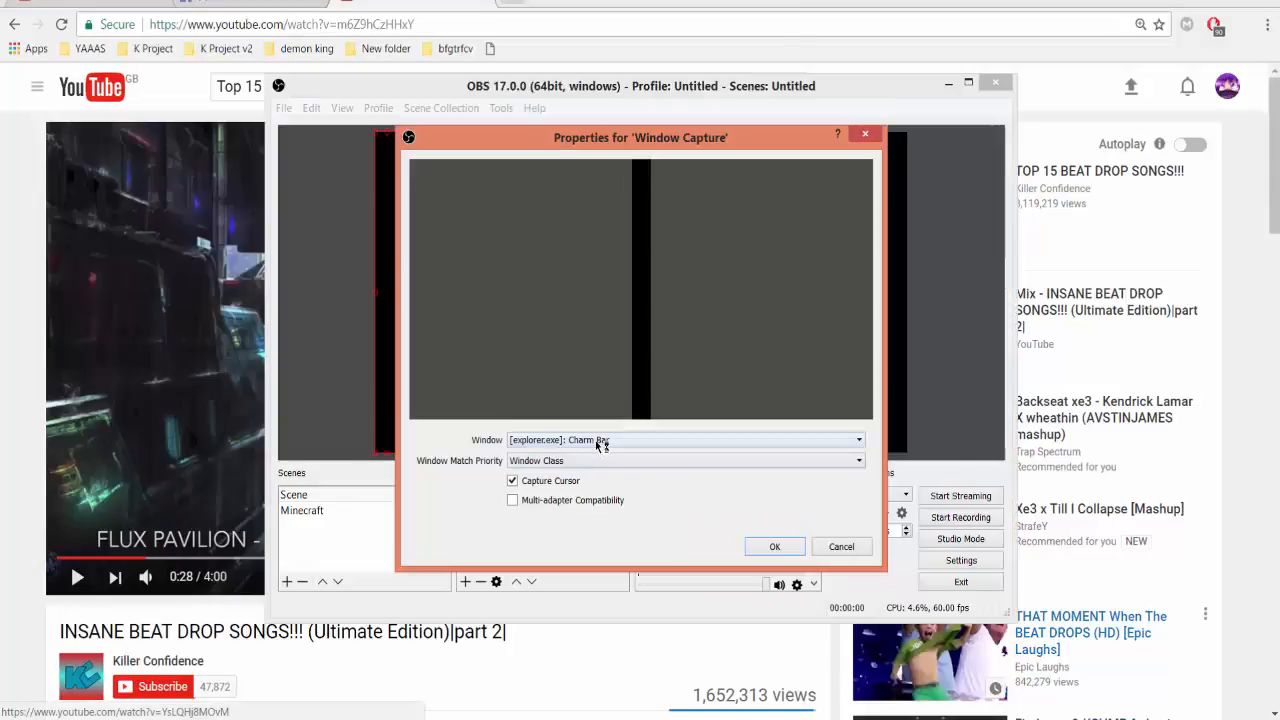
click(598, 441)
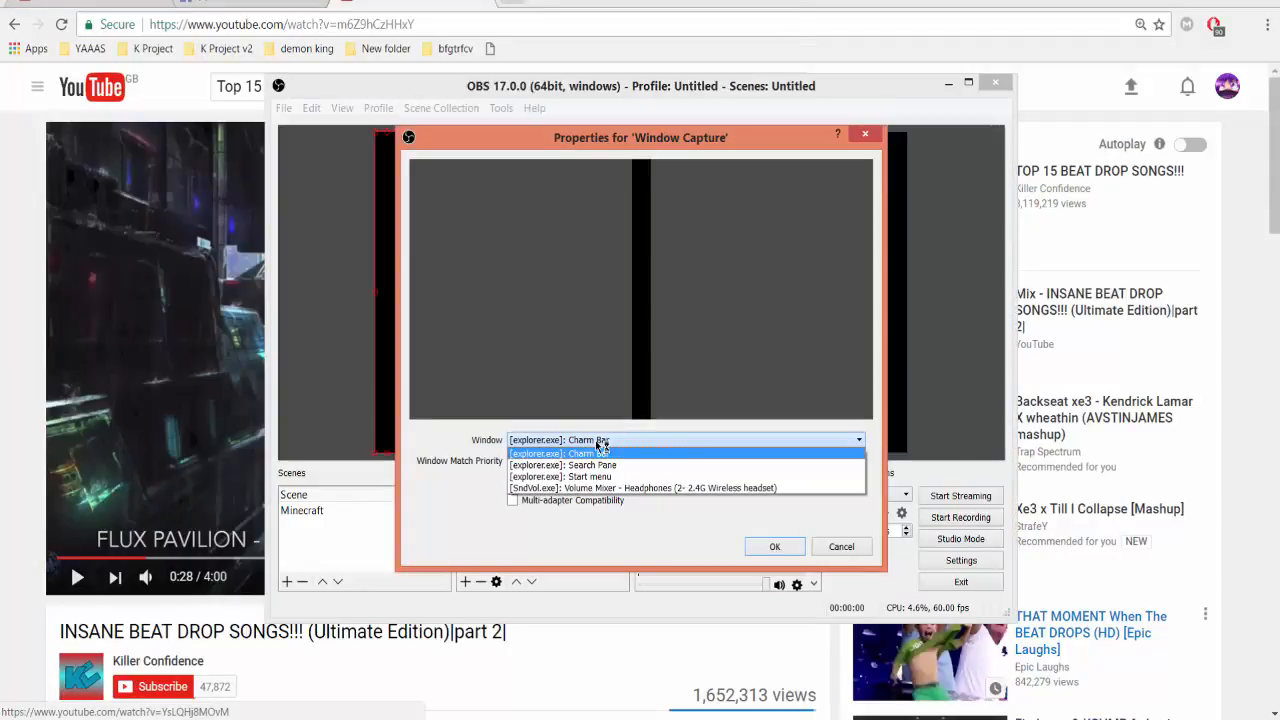
click(598, 444)
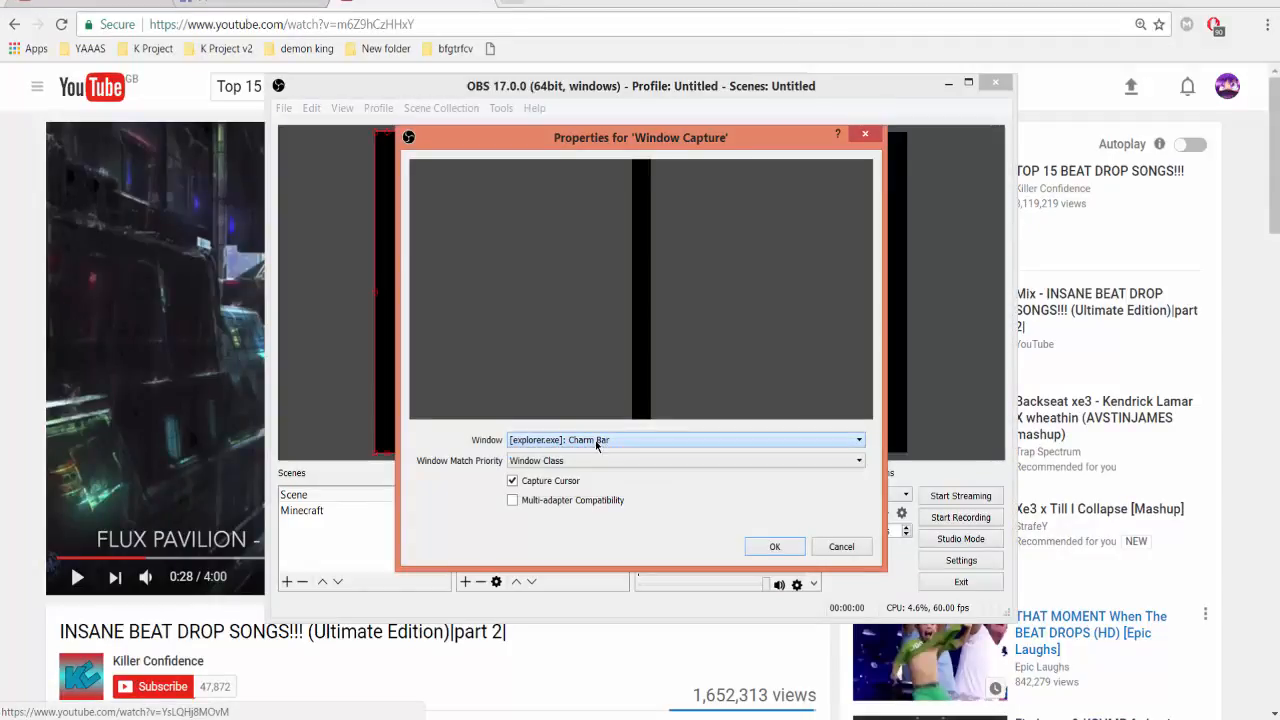
click(841, 546)
Step: Add a second source, Window Capture 1, that captures the Google Chrome window showing the YouTube video
right_click(576, 541)
mouse_move(610, 546)
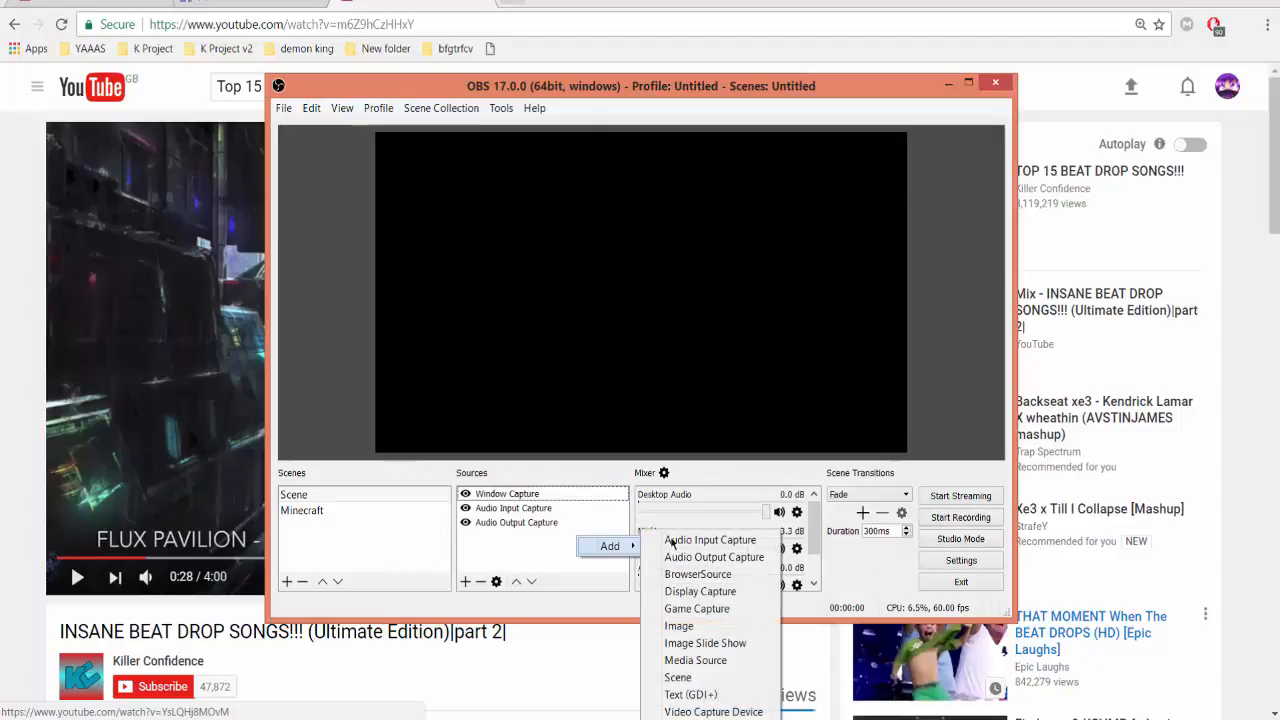
click(713, 719)
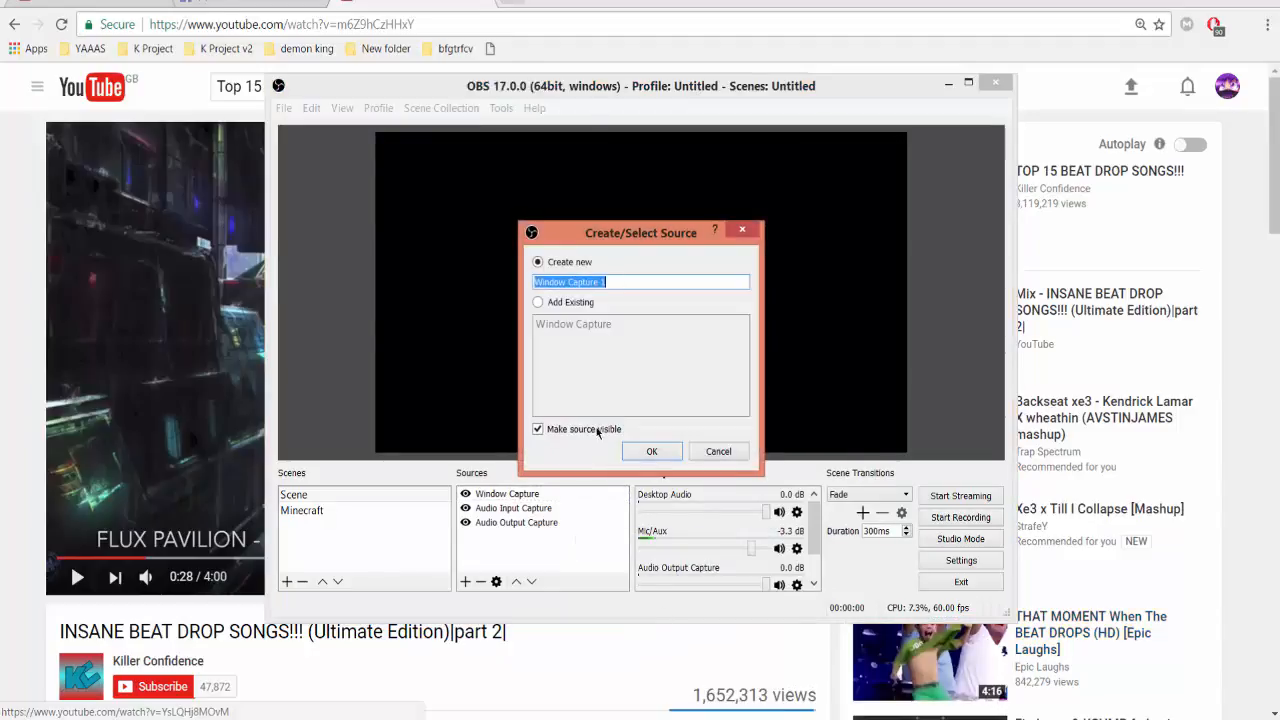
click(651, 449)
click(576, 443)
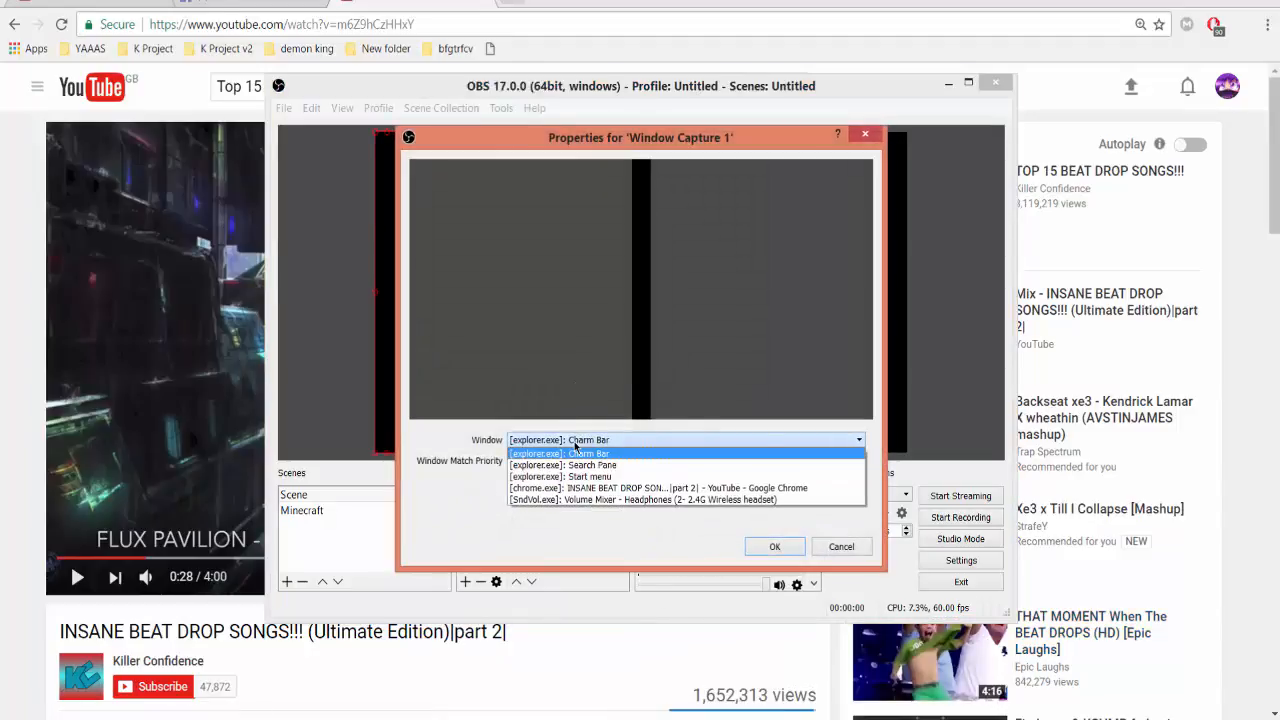
click(600, 476)
click(775, 547)
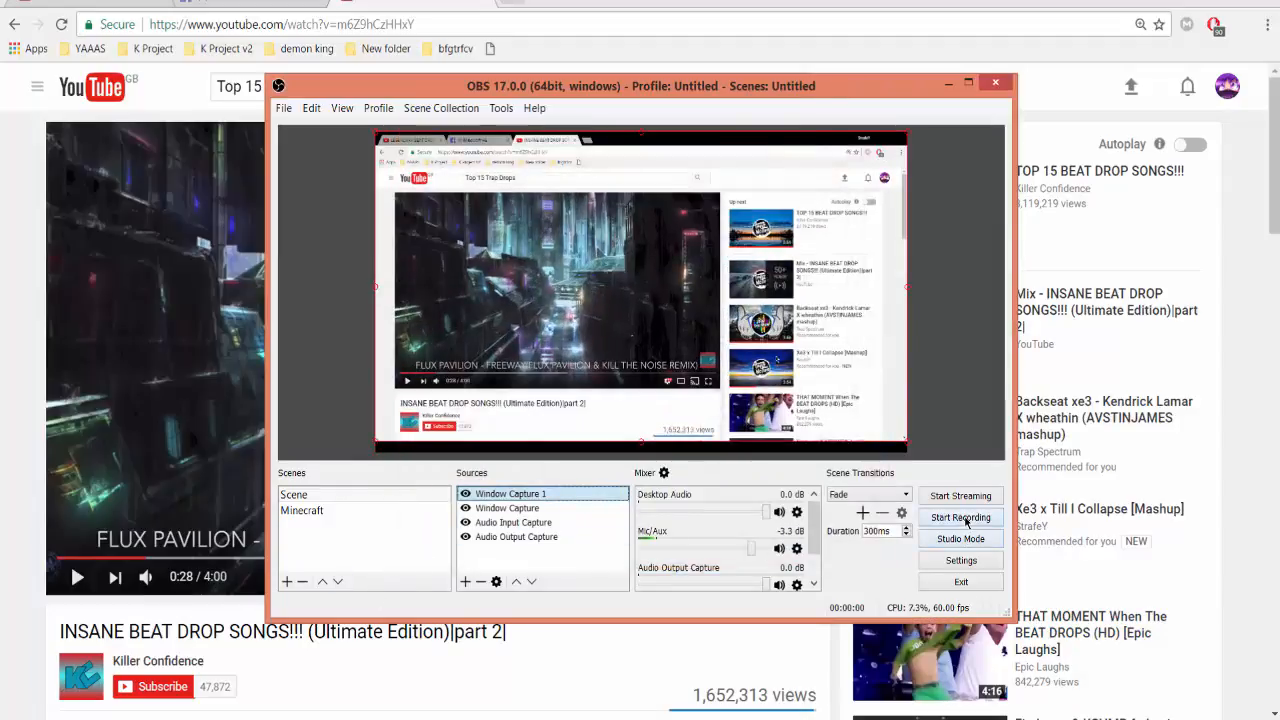
Step: Change the recording path in the output settings to the Desktop folder and save the settings
click(961, 560)
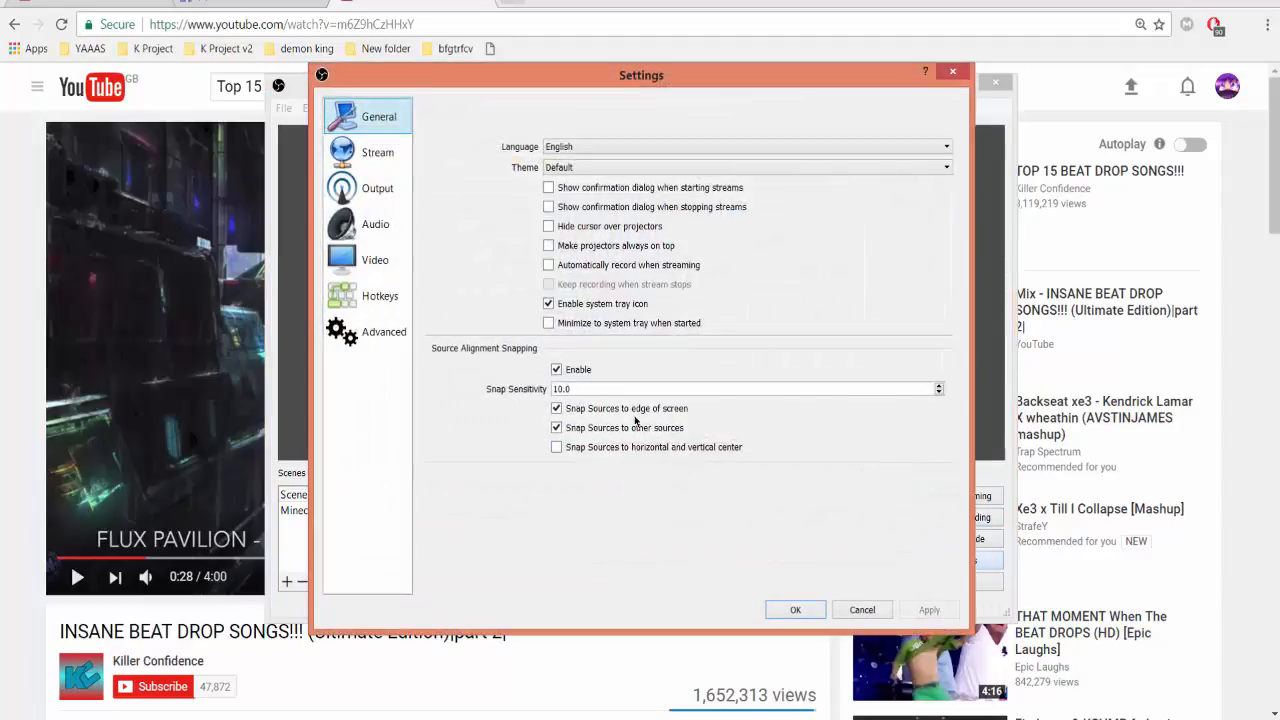
click(372, 260)
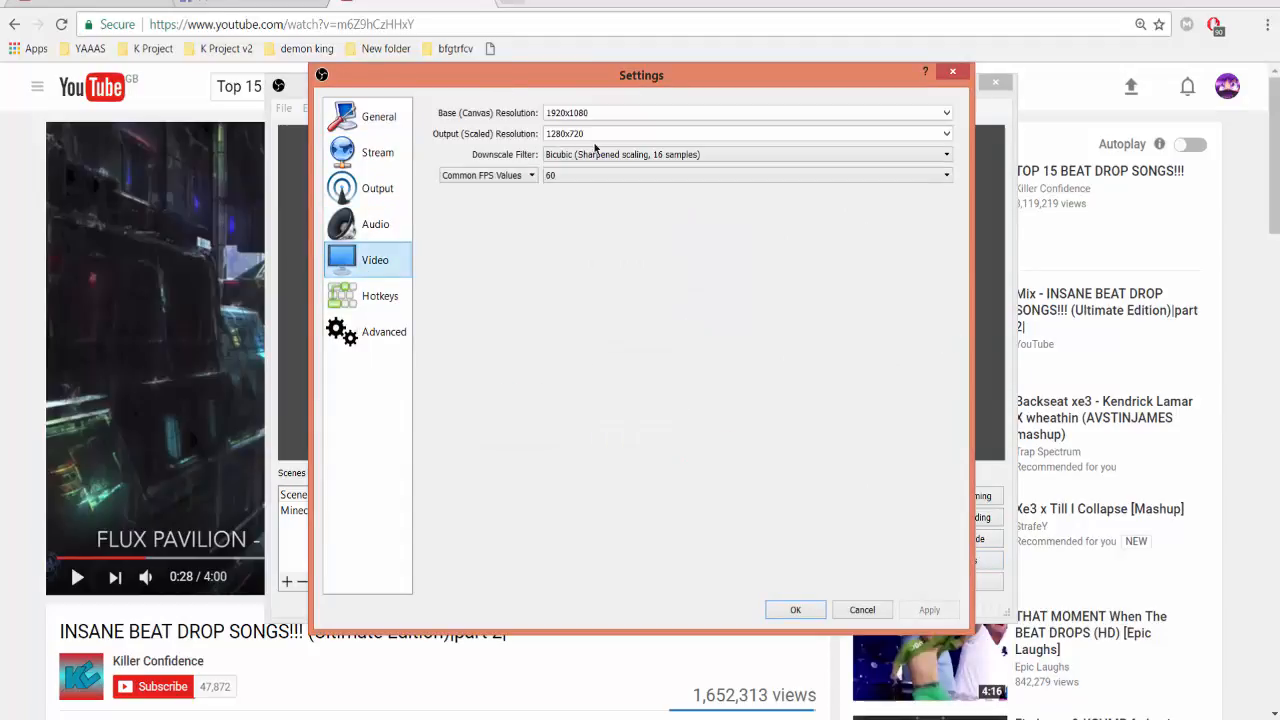
click(378, 228)
click(380, 186)
click(921, 295)
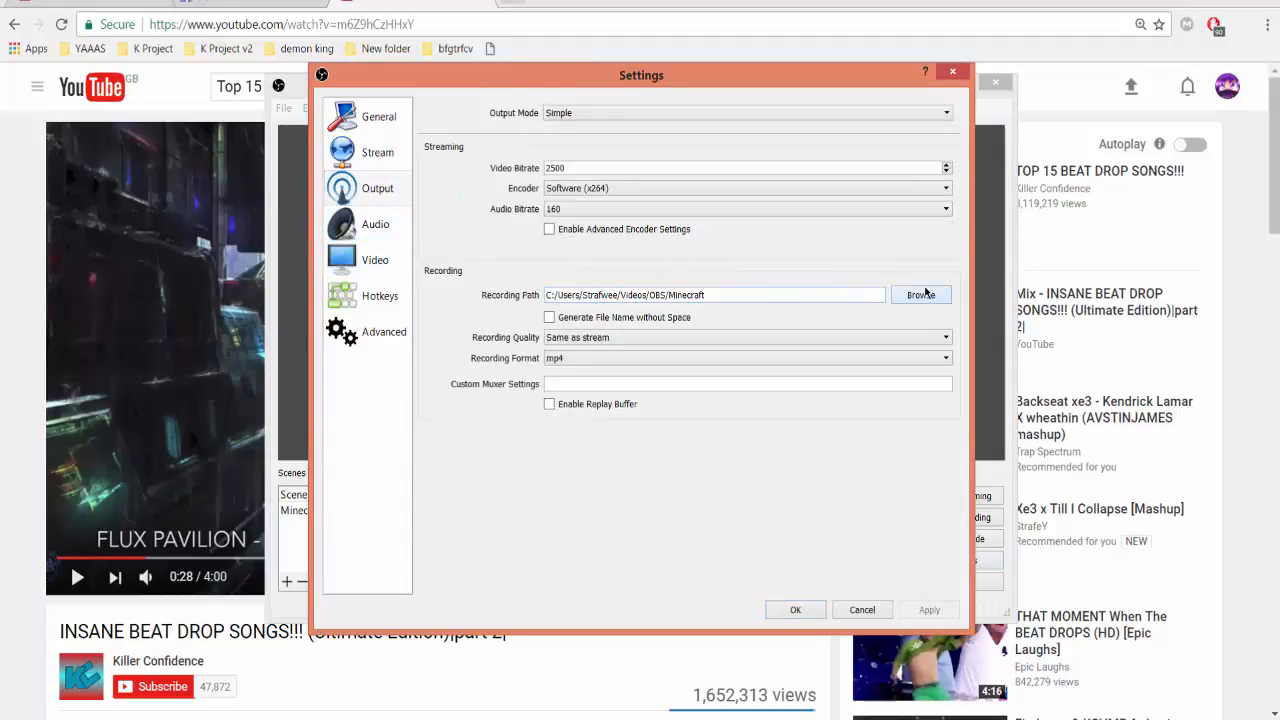
click(378, 282)
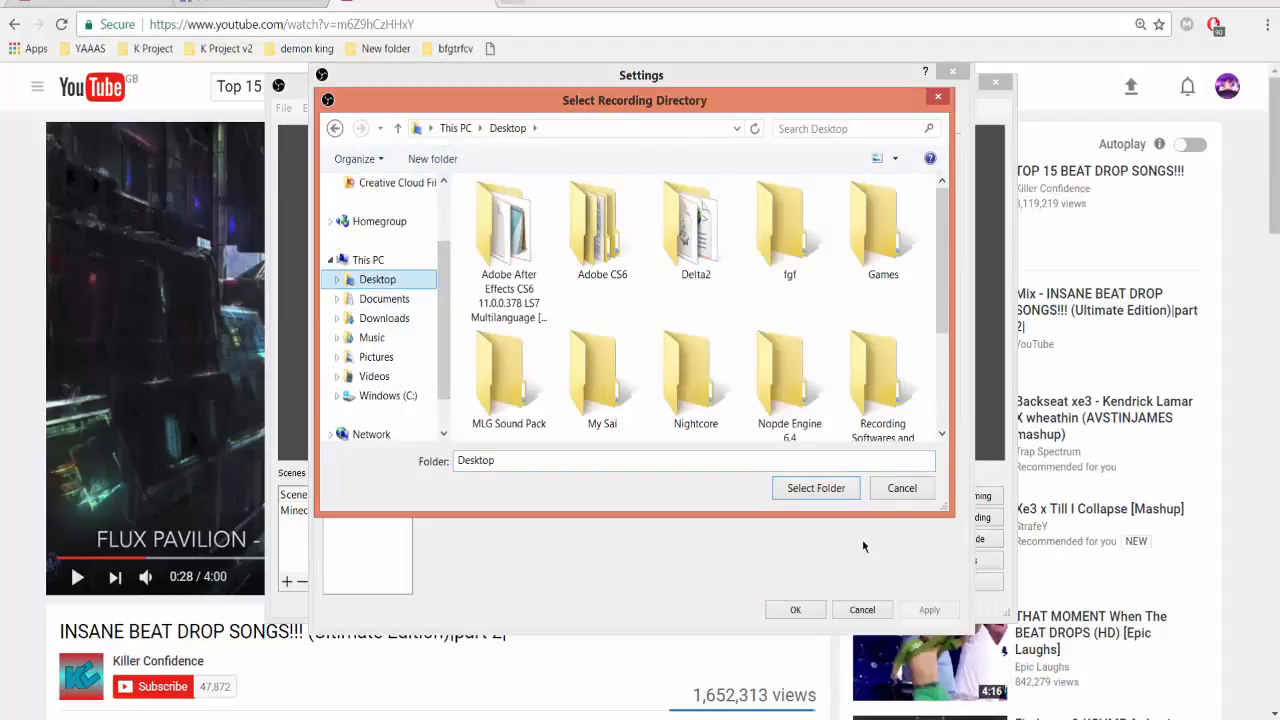
click(816, 488)
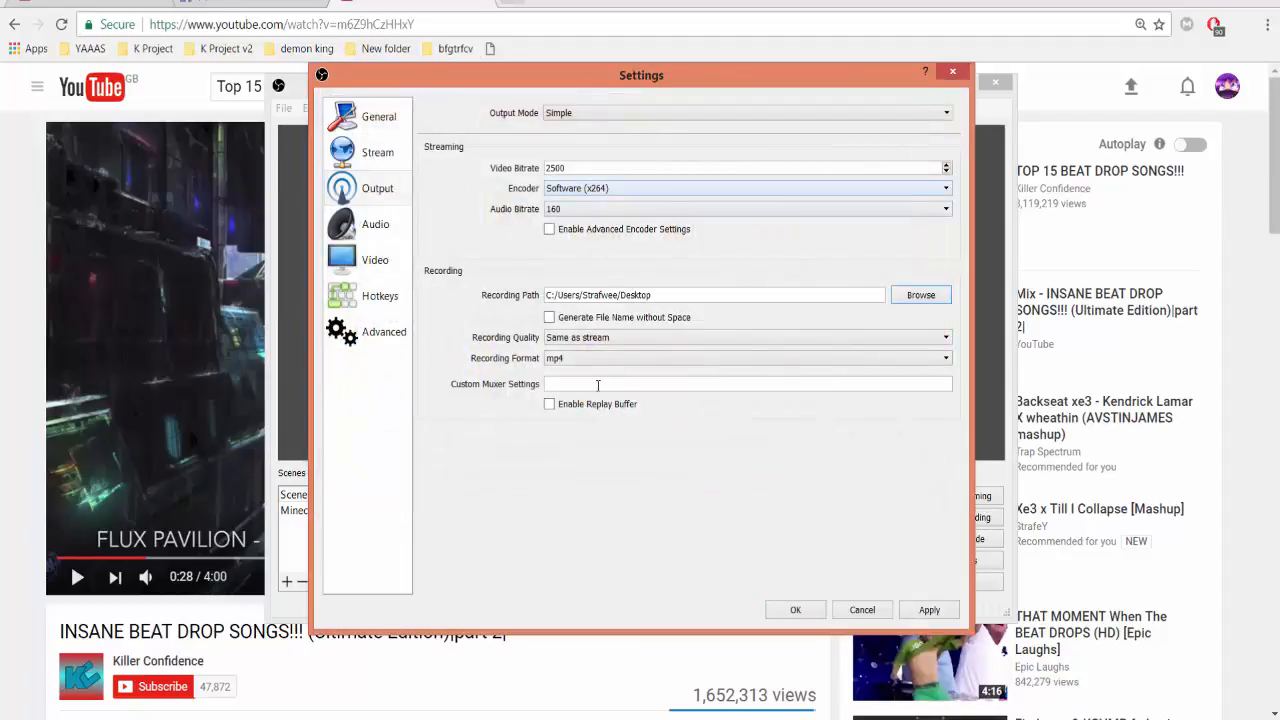
click(930, 609)
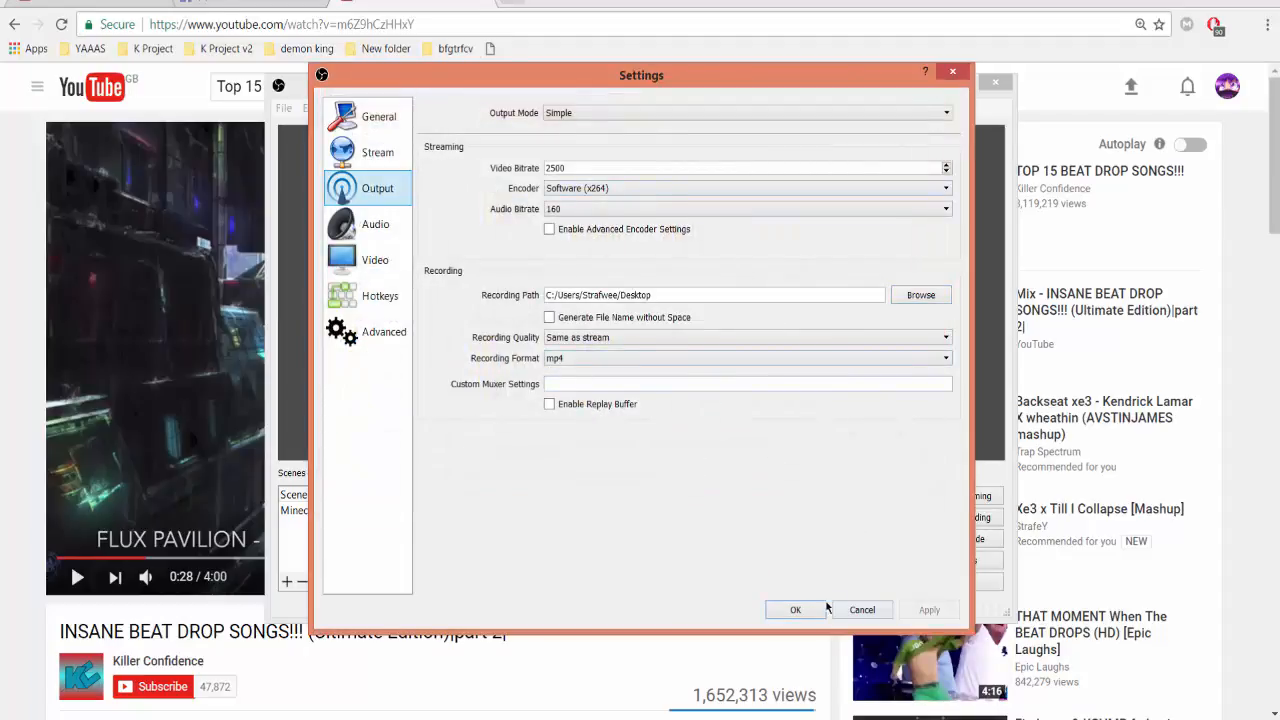
click(795, 609)
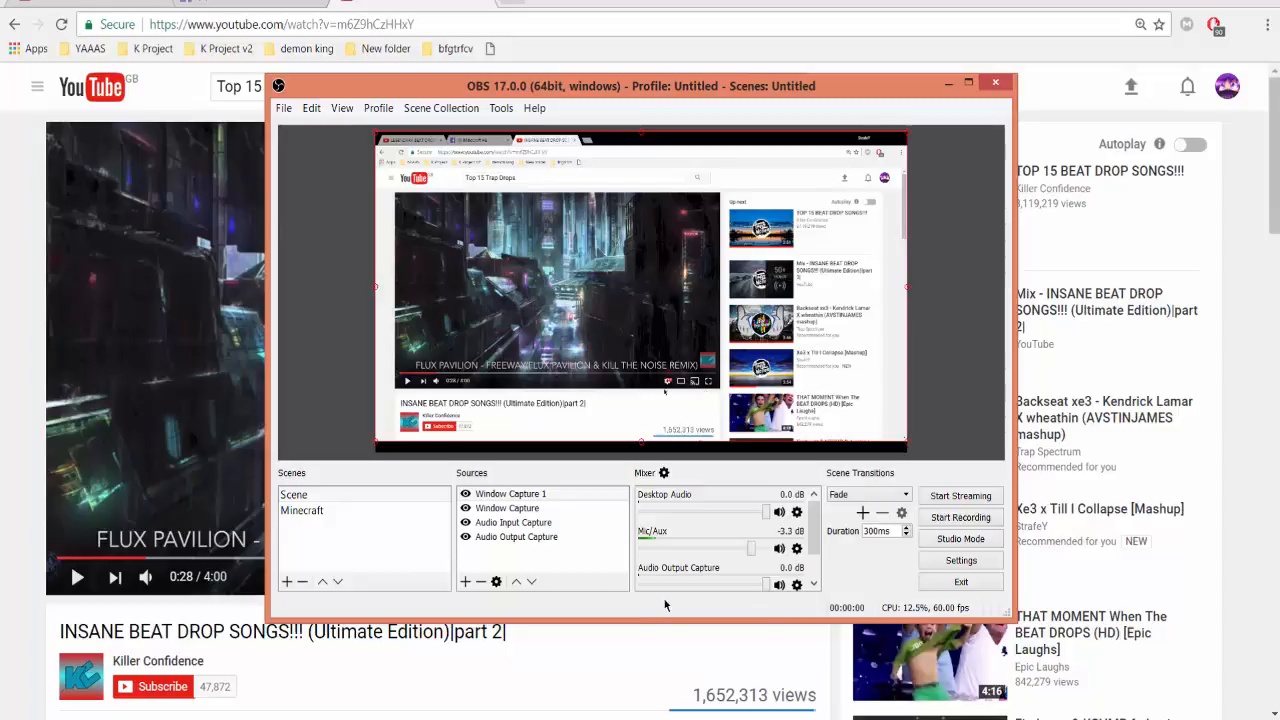
Step: Start recording, then switch to Google Chrome and close its blank Untitled window
click(966, 518)
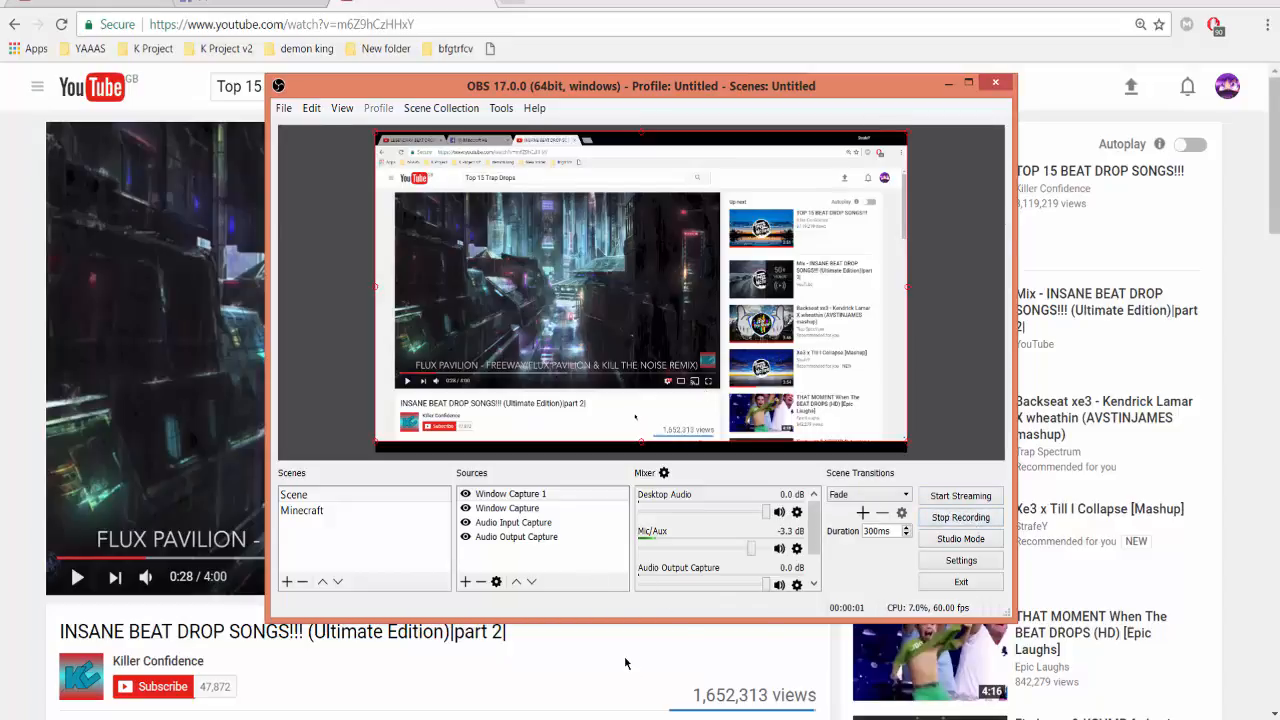
click(465, 667)
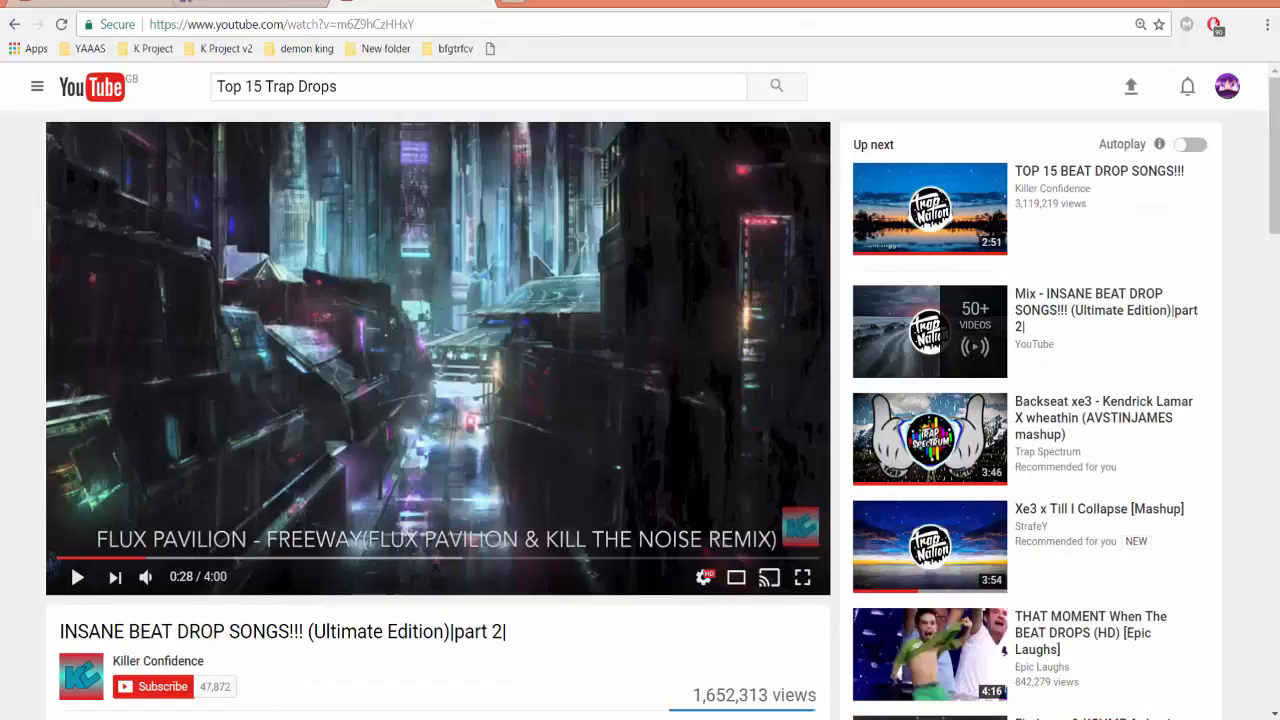
mouse_move(205, 719)
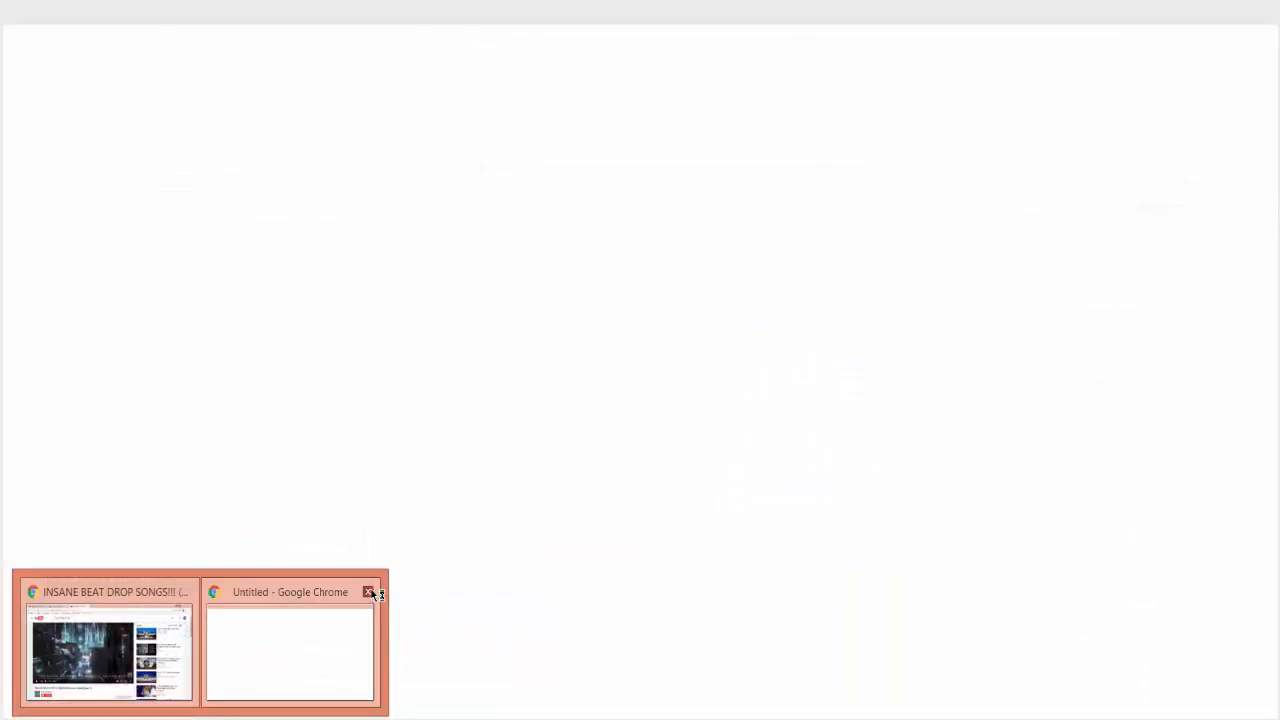
click(368, 593)
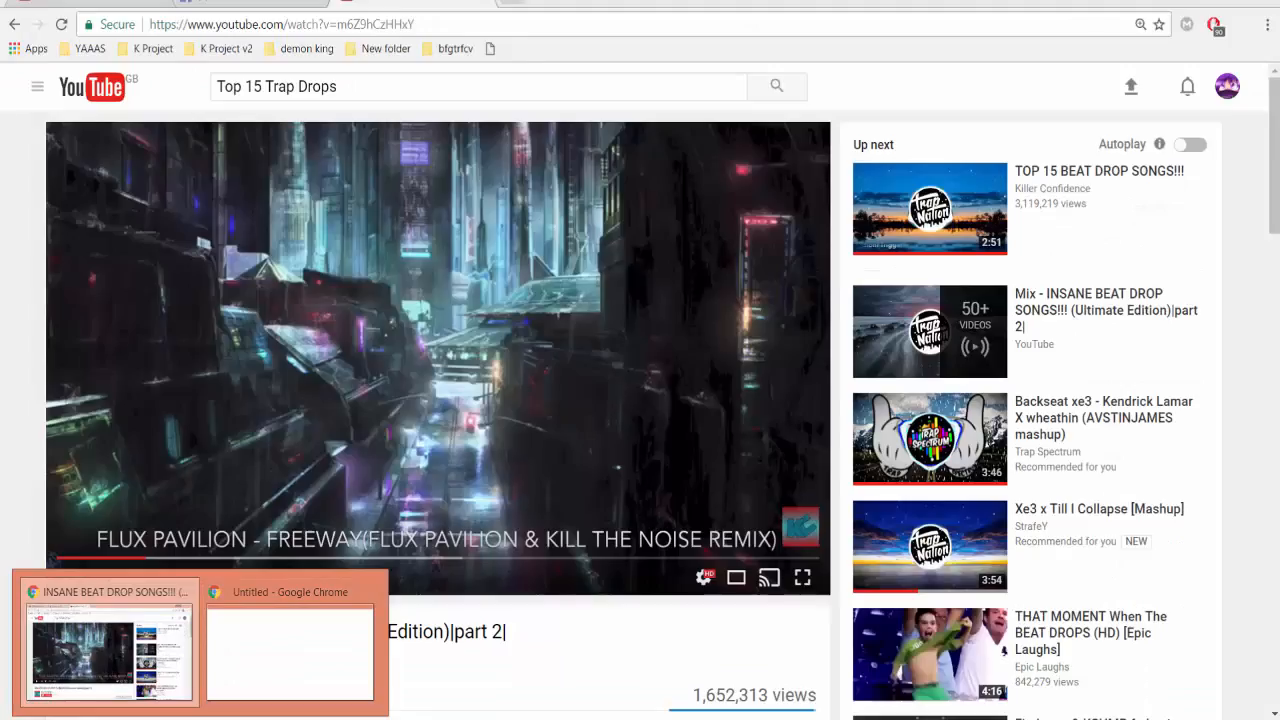
Step: Open twitter.com in a new browser tab and browse the home feed
click(515, 3)
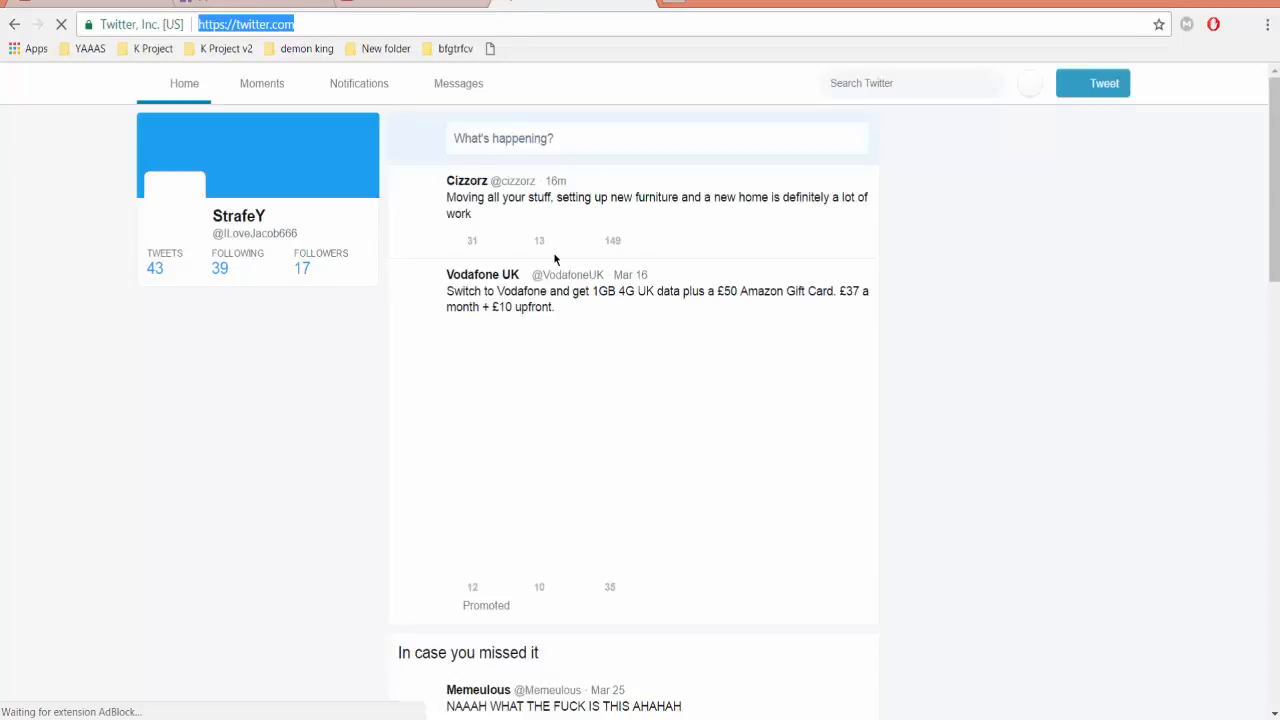
scroll(814, 249, down, 1)
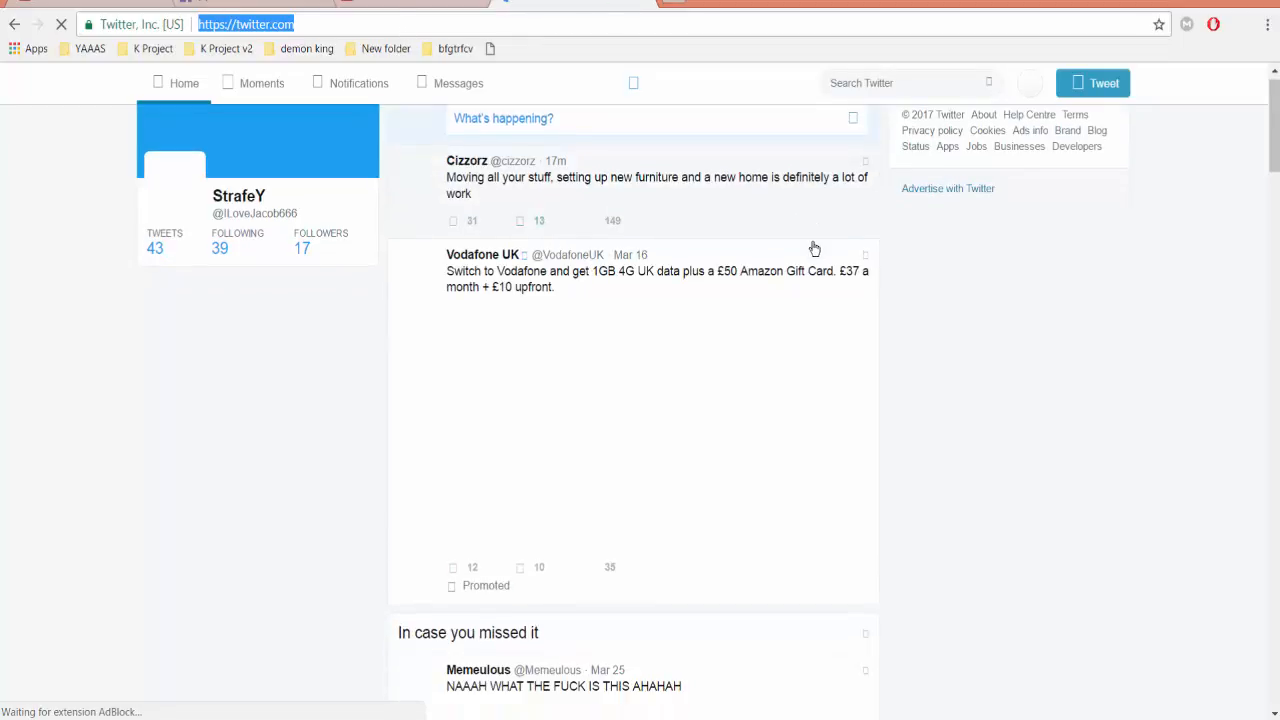
scroll(815, 251, down, 6)
scroll(817, 256, up, 7)
scroll(817, 257, down, 14)
scroll(818, 257, up, 8)
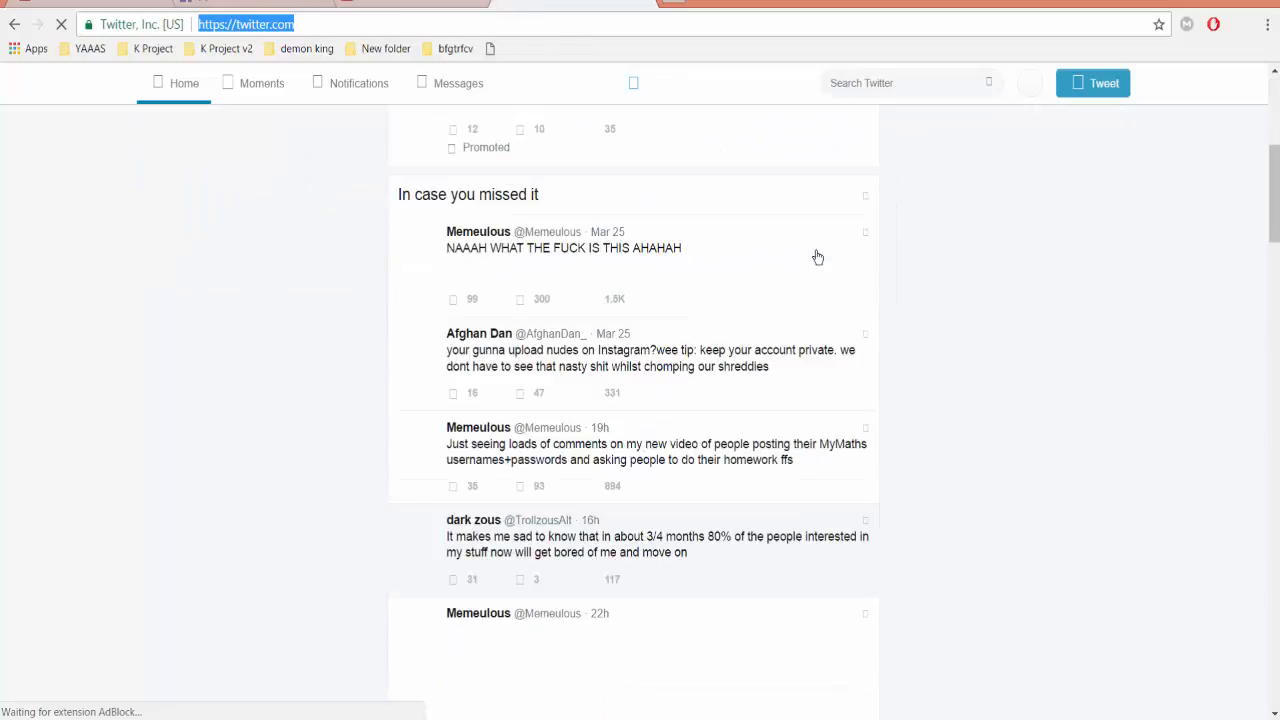
Step: Return to the YouTube video and play it briefly, then close the Twitter tab and pause the video
scroll(815, 255, down, 1)
scroll(891, 303, up, 5)
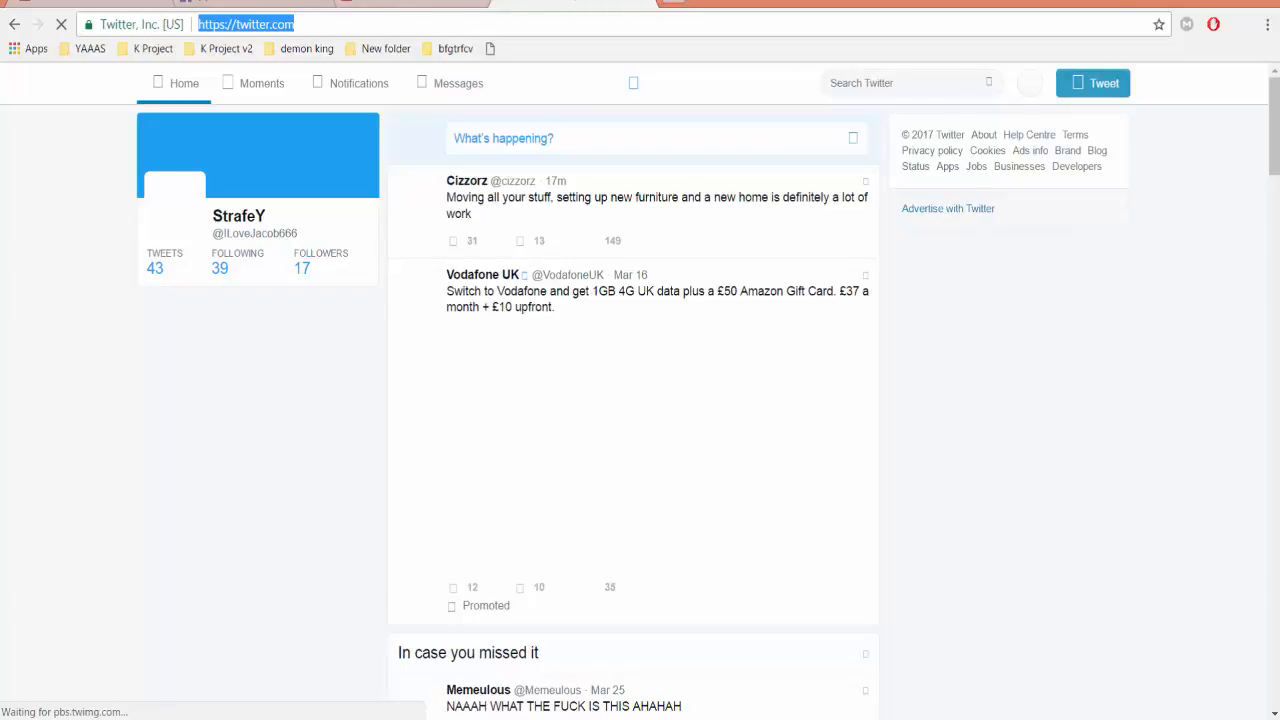
click(382, 4)
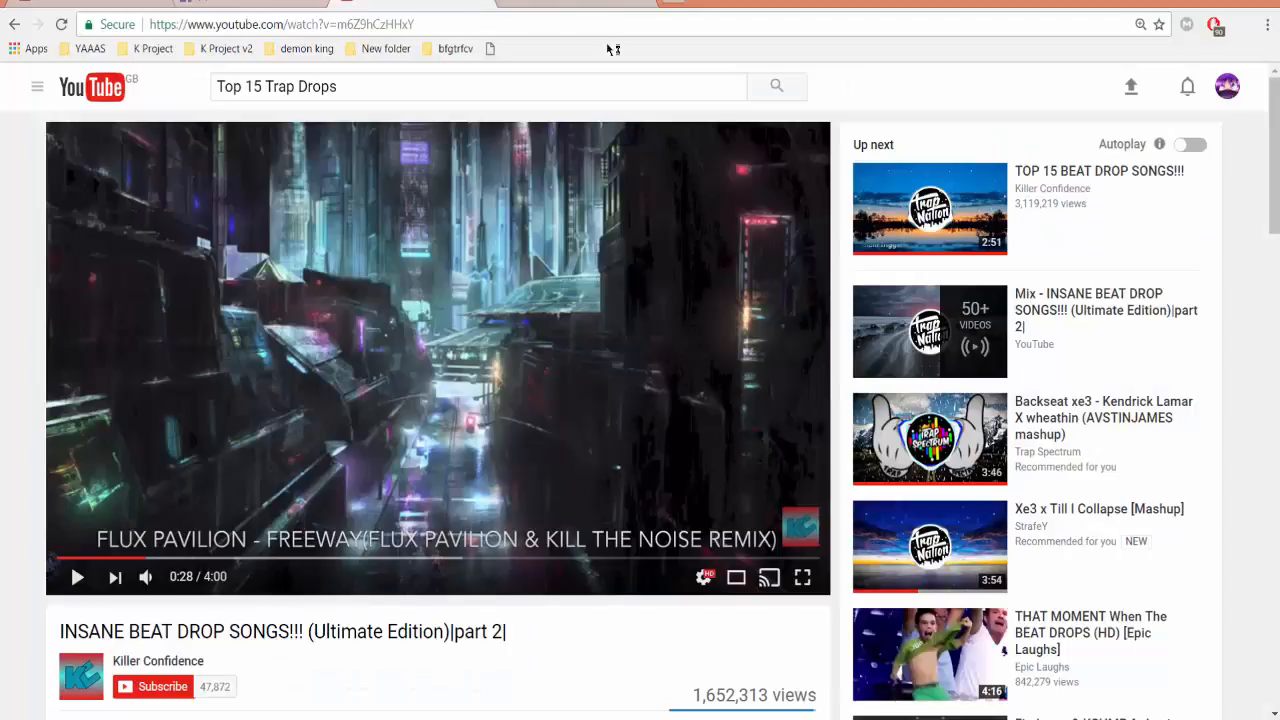
click(590, 4)
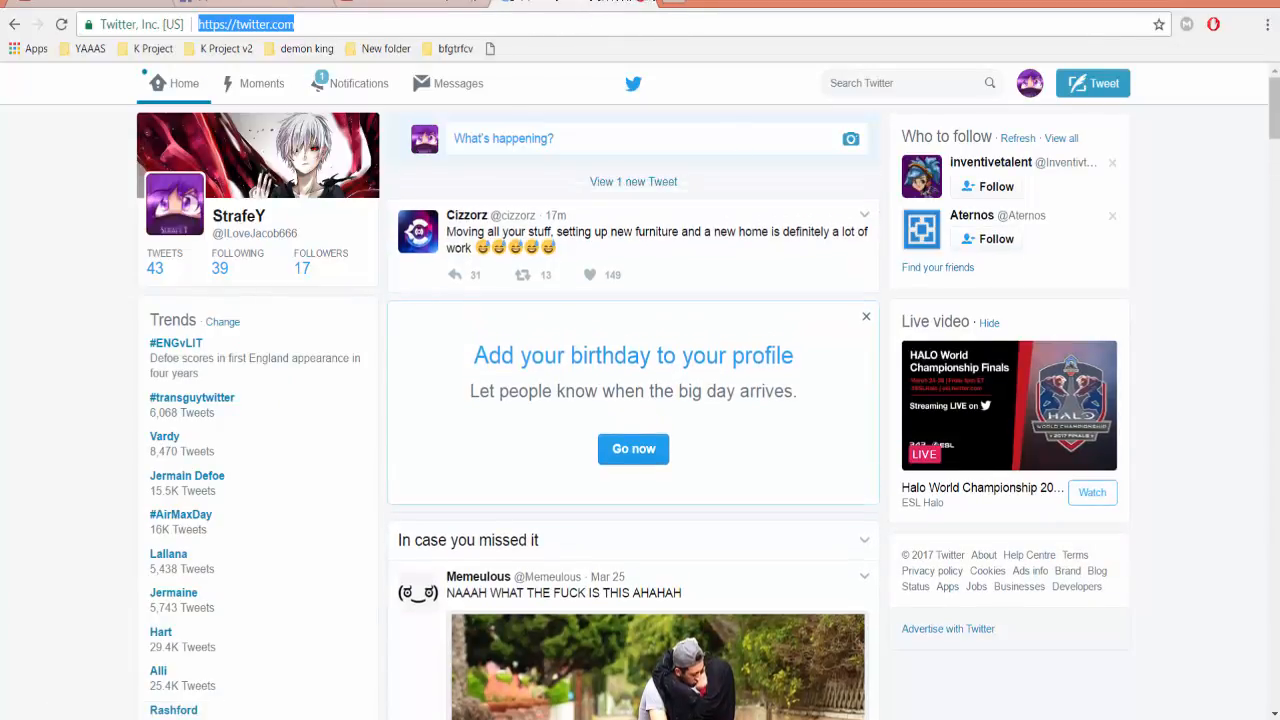
click(645, 3)
click(459, 291)
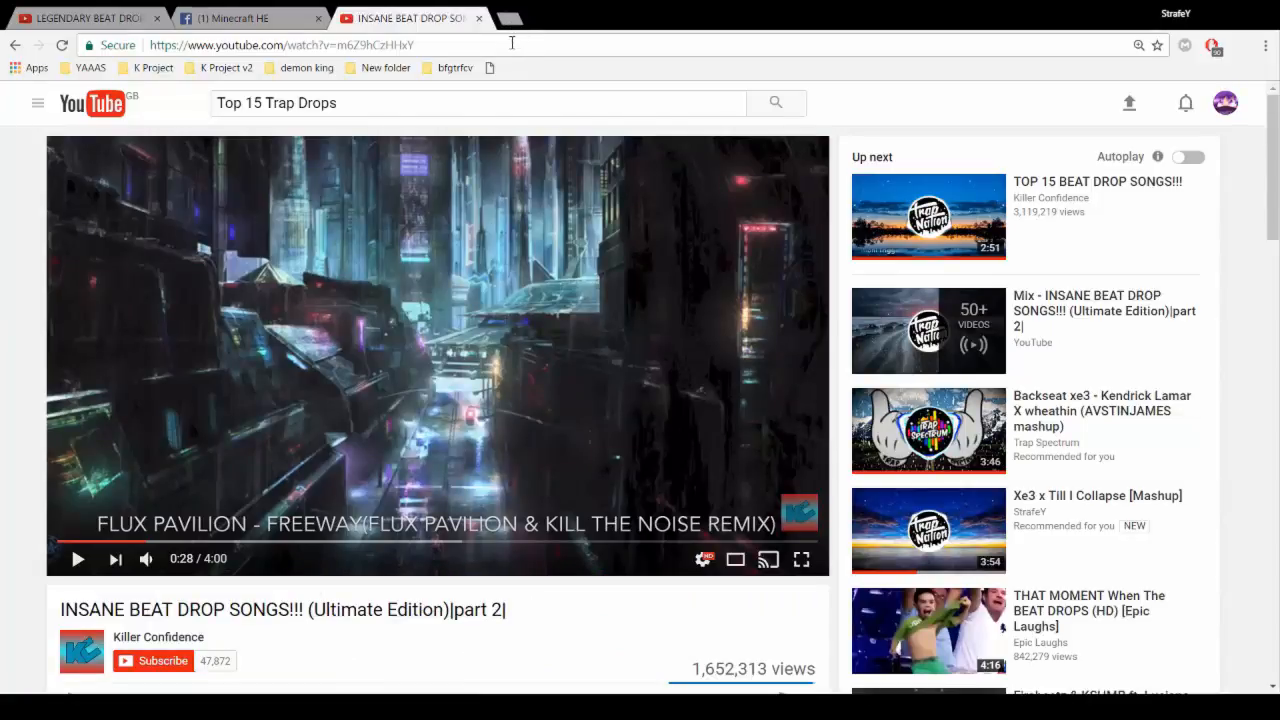
Step: Load twitter.com in a new browser tab and look through the home feed
key(ctrl+t)
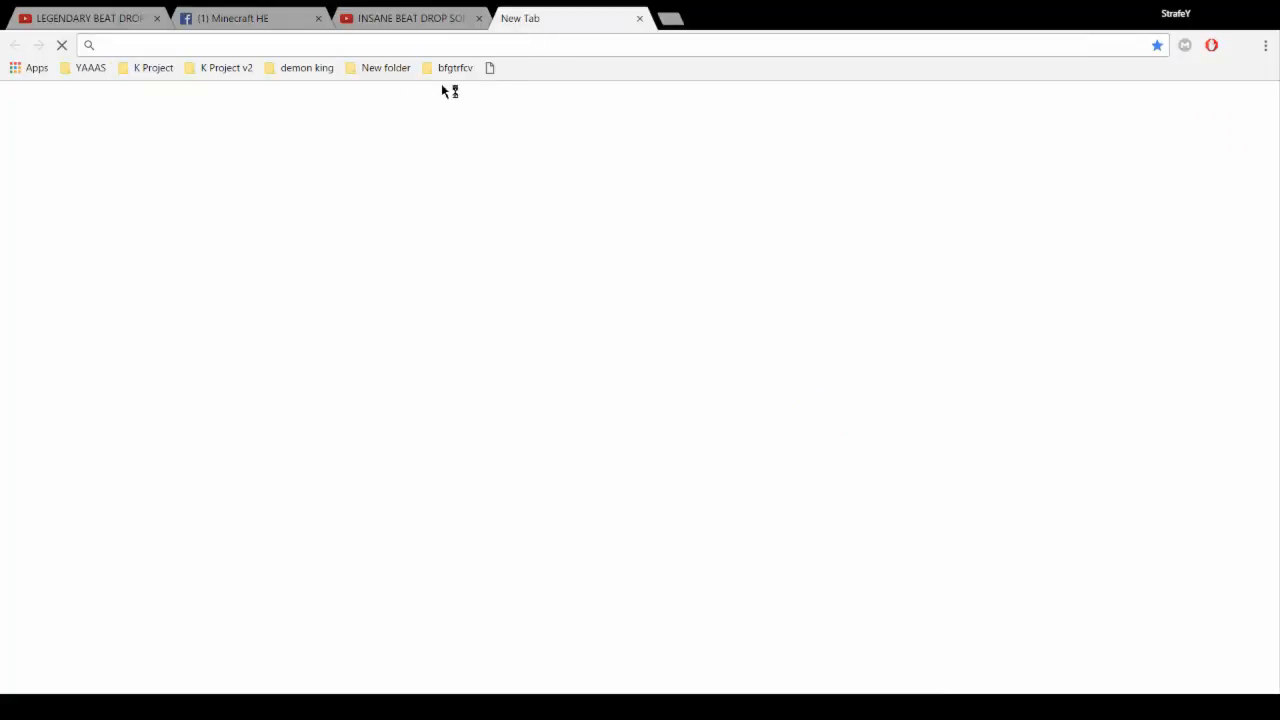
text(twitter.com)
key(Return)
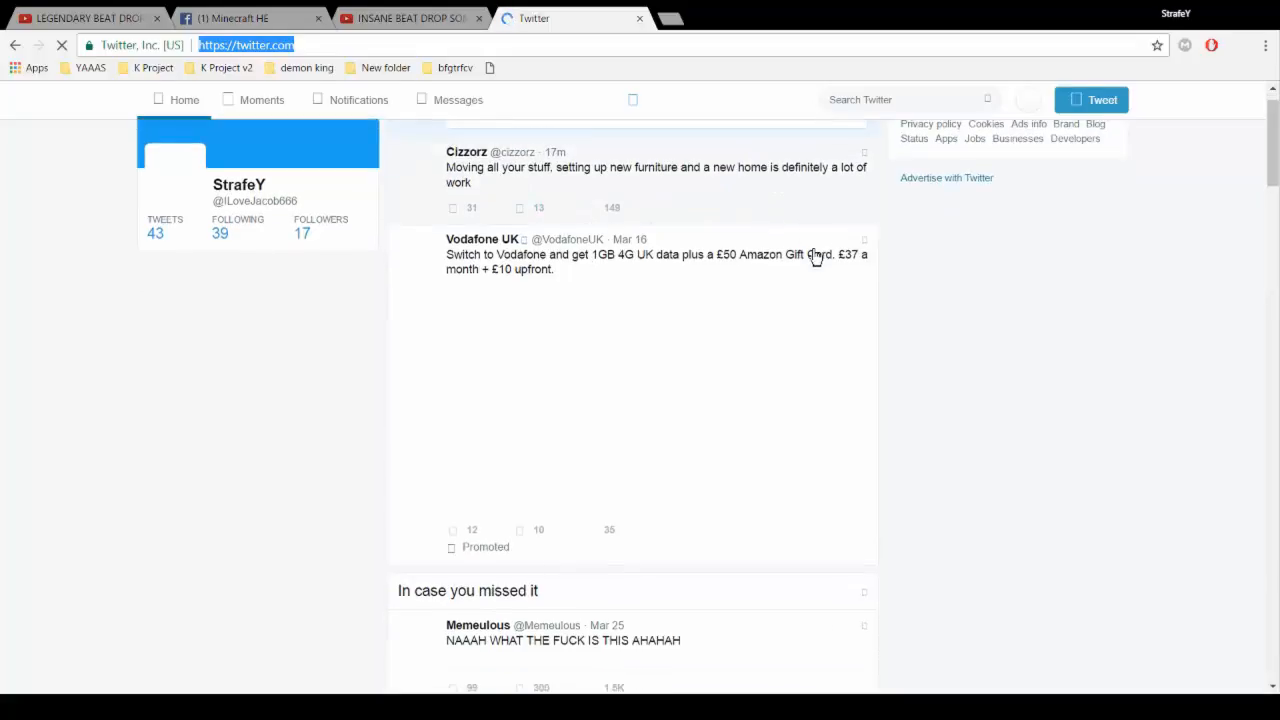
scroll(819, 265, down, 8)
scroll(819, 265, up, 8)
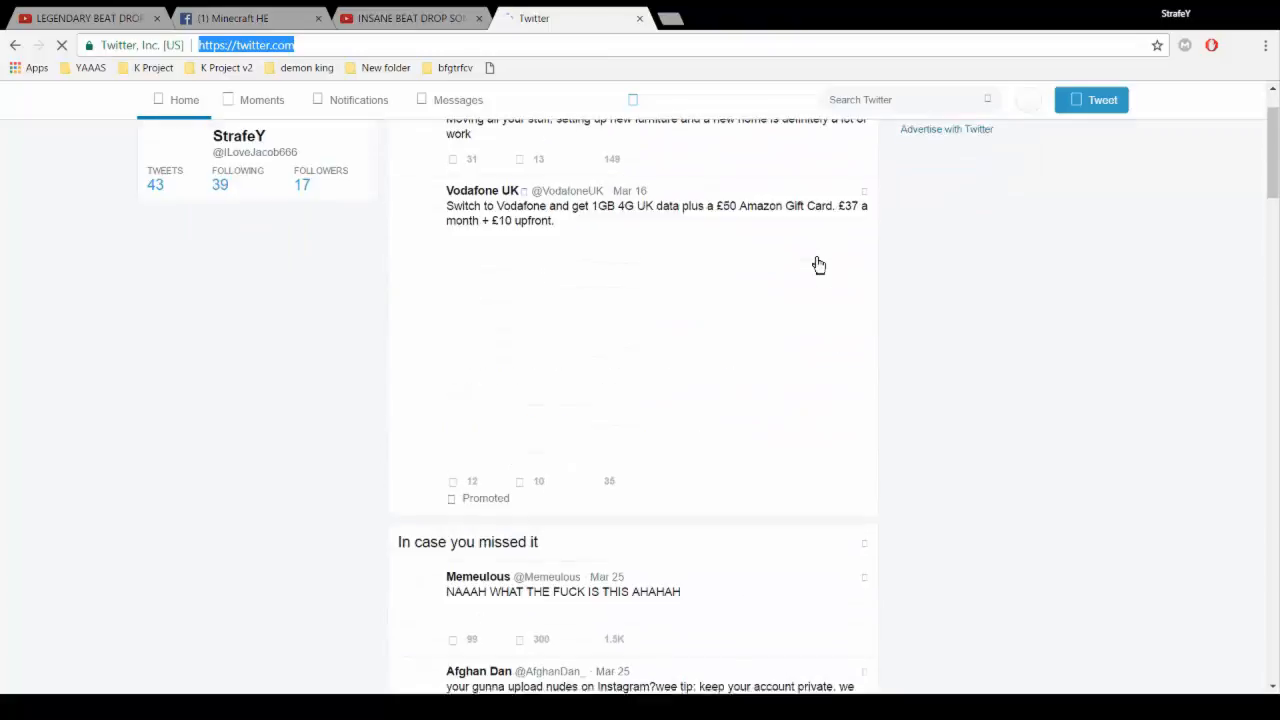
scroll(819, 265, down, 3)
scroll(819, 265, up, 3)
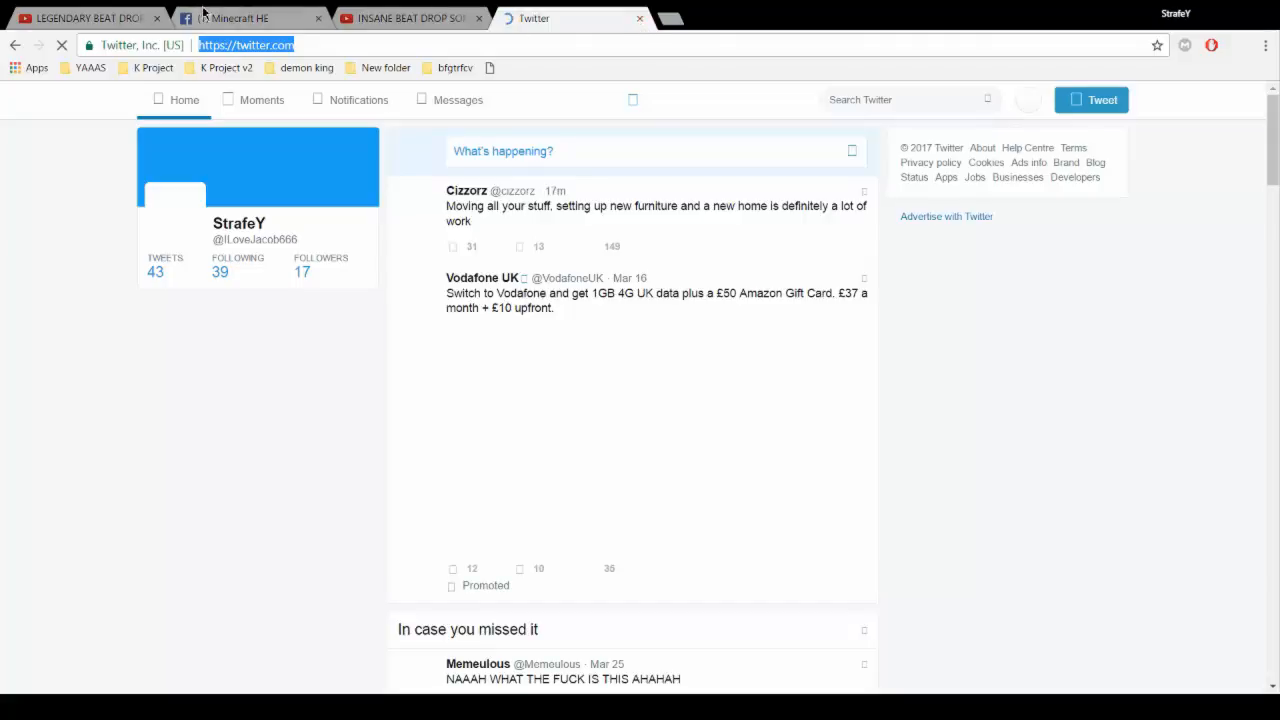
Step: Play the INSANE BEAT DROP SONGS video while Twitter loads, close the Twitter tab and pause the video
click(370, 14)
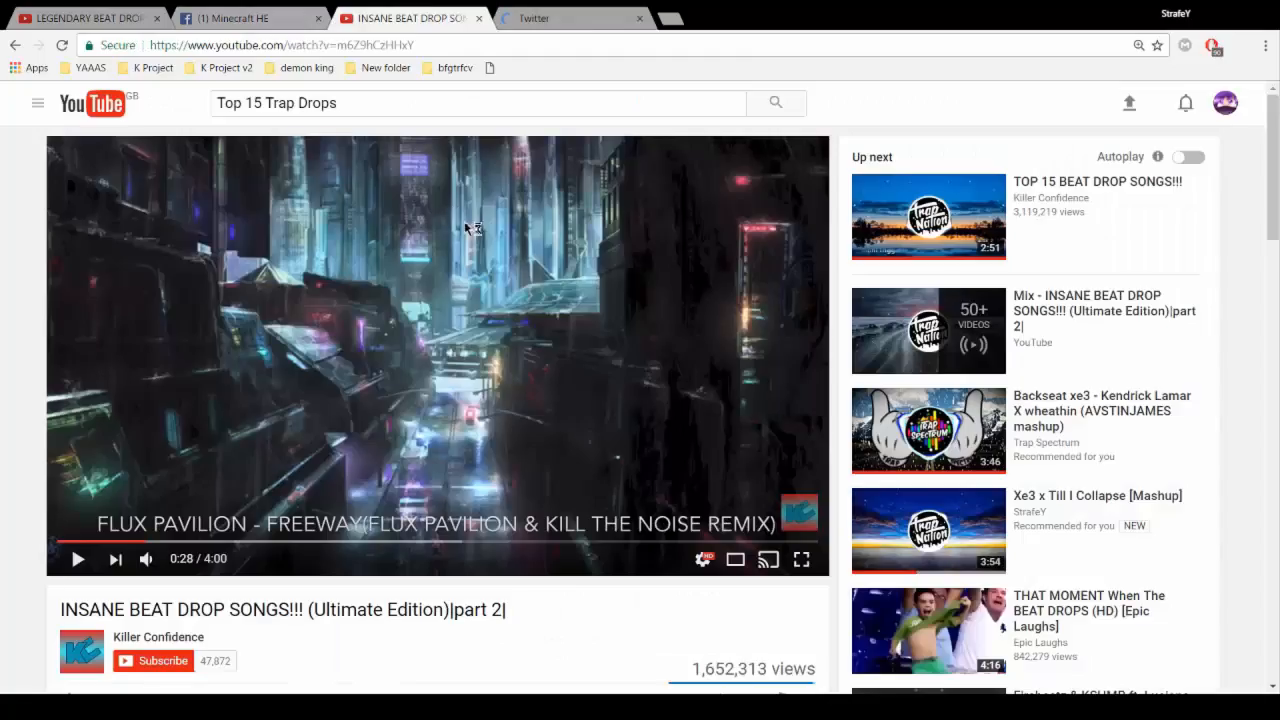
click(598, 20)
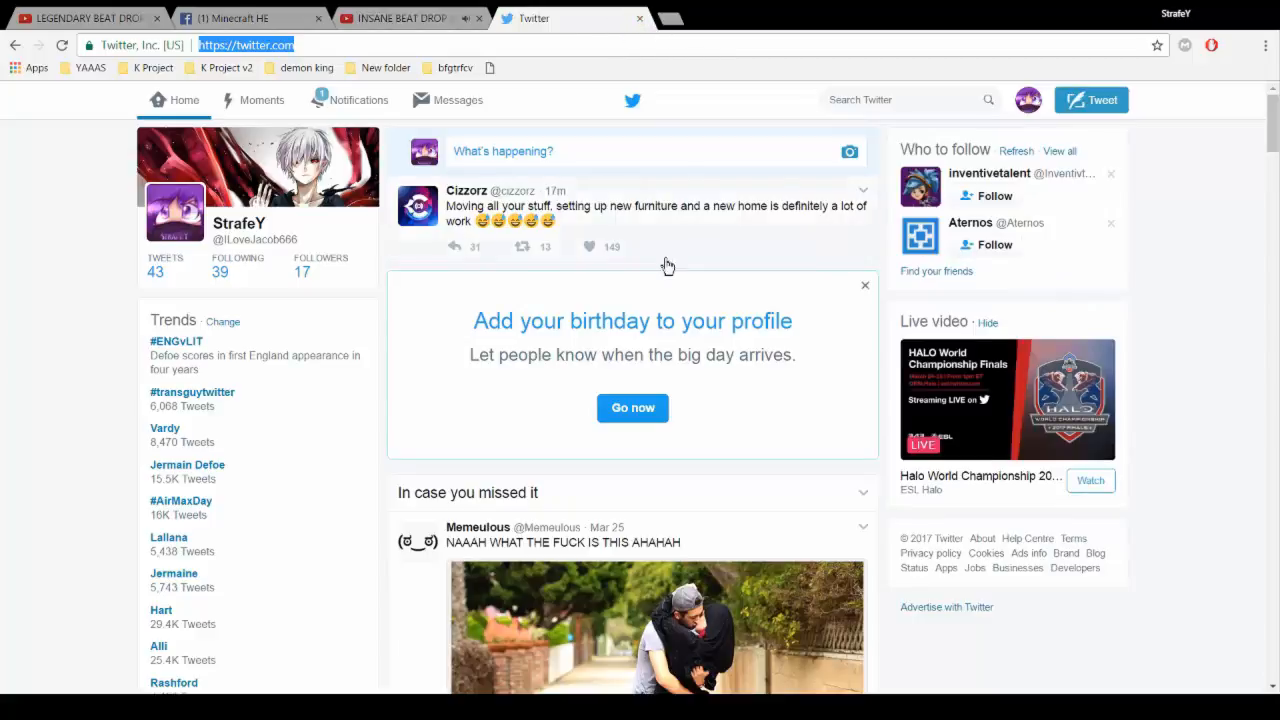
click(640, 18)
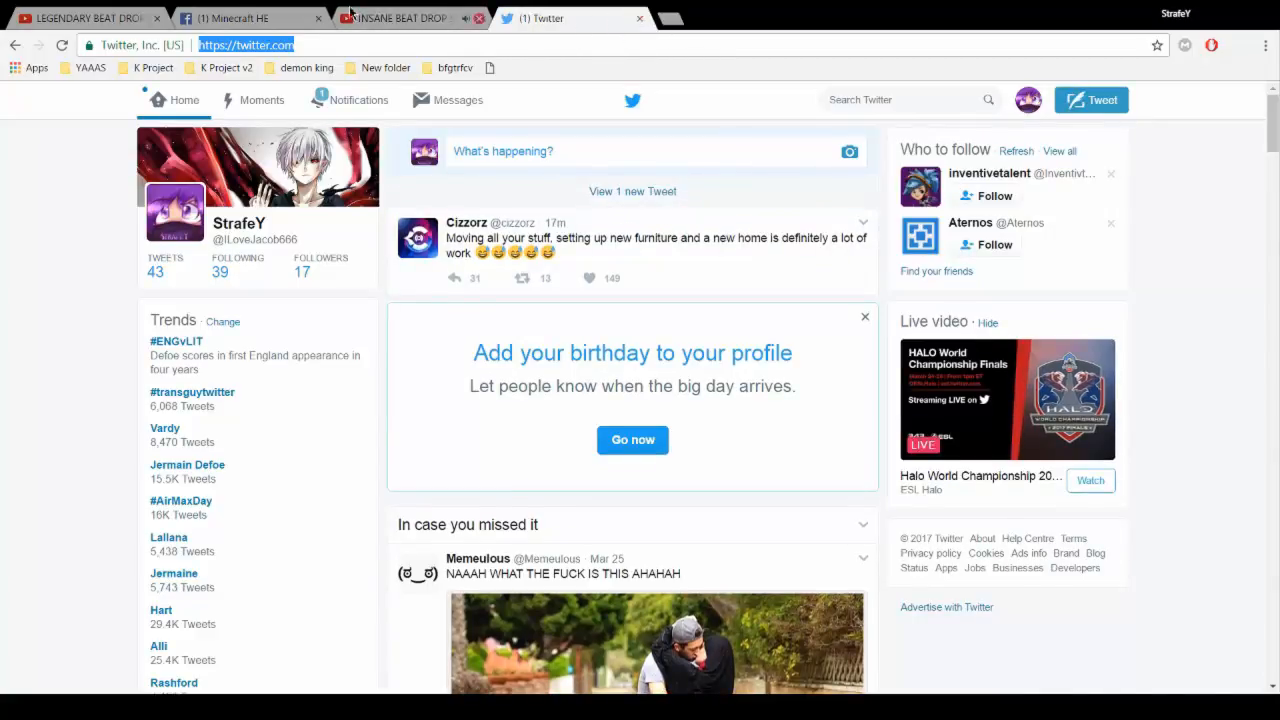
click(460, 296)
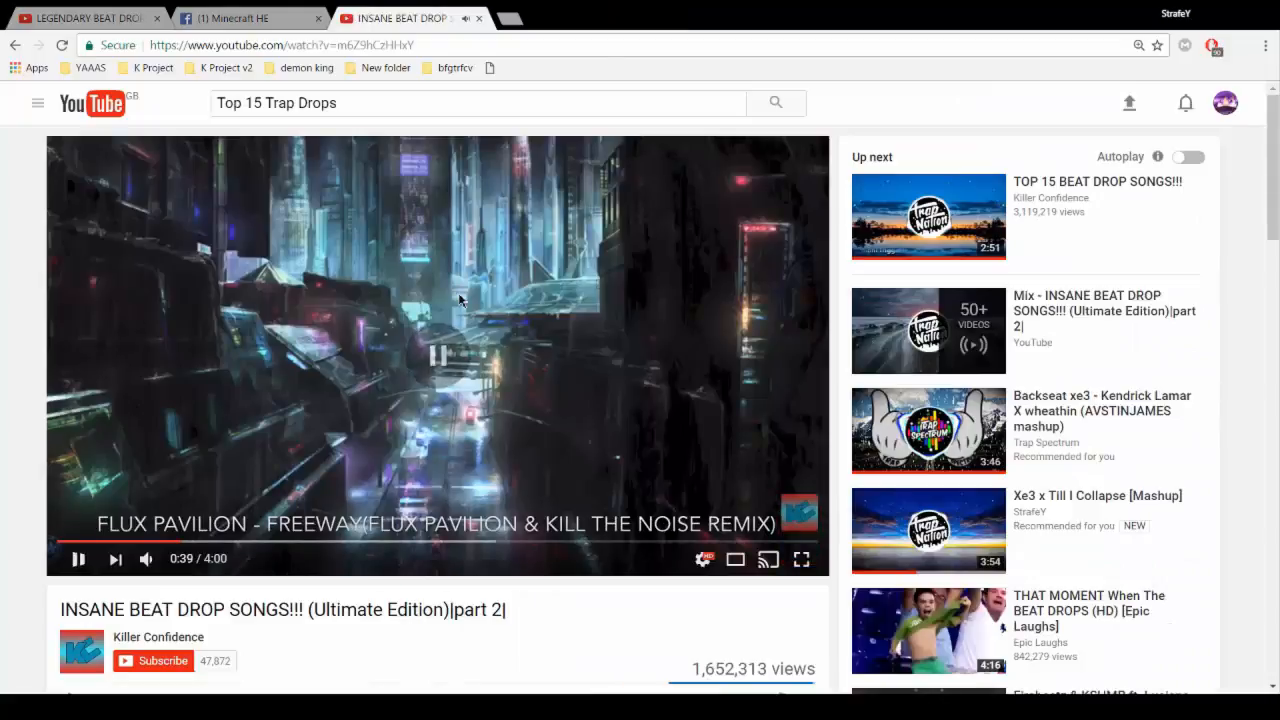